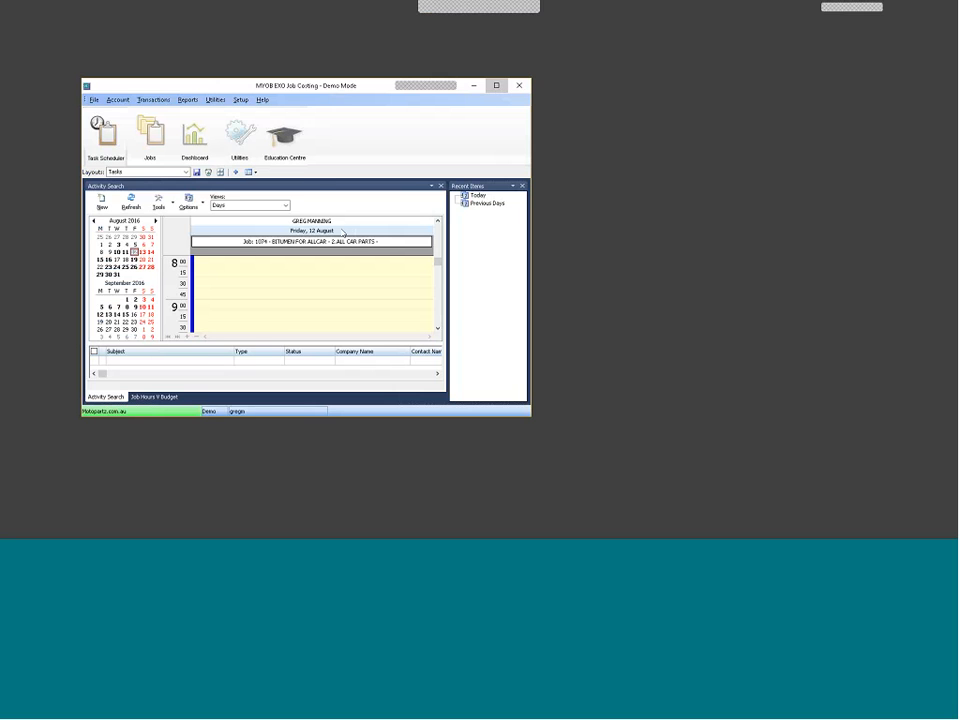
# Maximize the window and open the Education Centre to check which module user guides are available
pyautogui.press('super+Up')
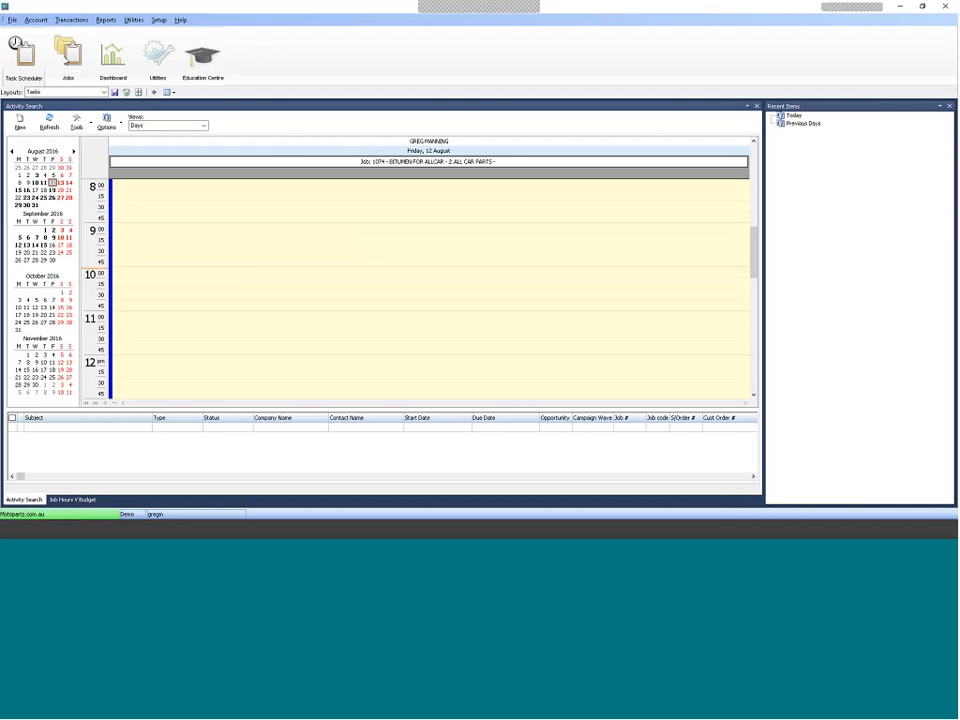
pyautogui.click(66, 61)
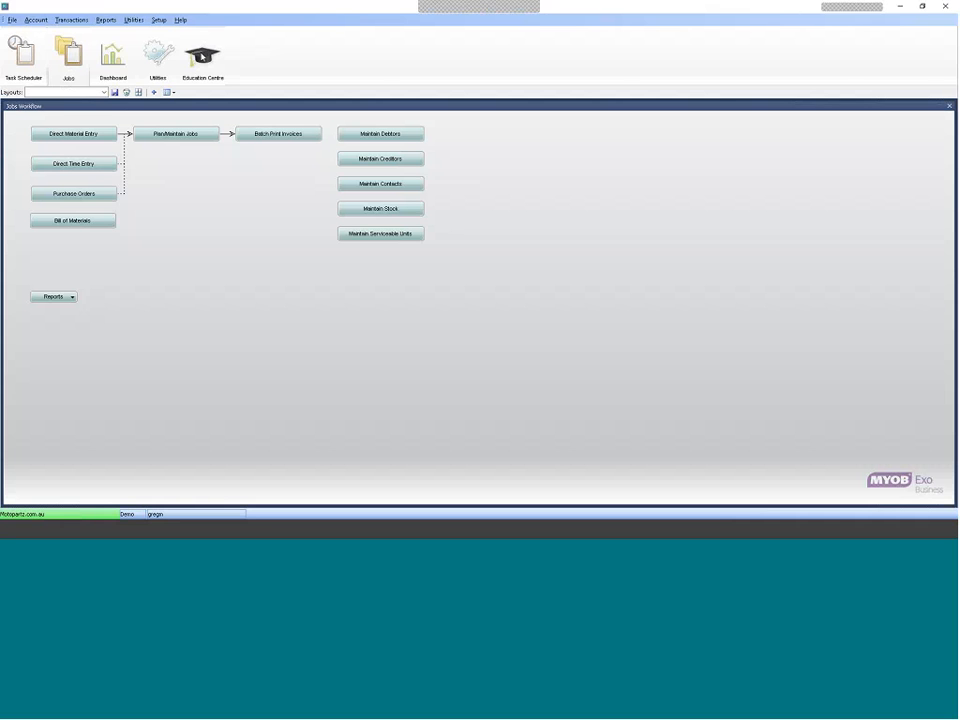
pyautogui.click(201, 57)
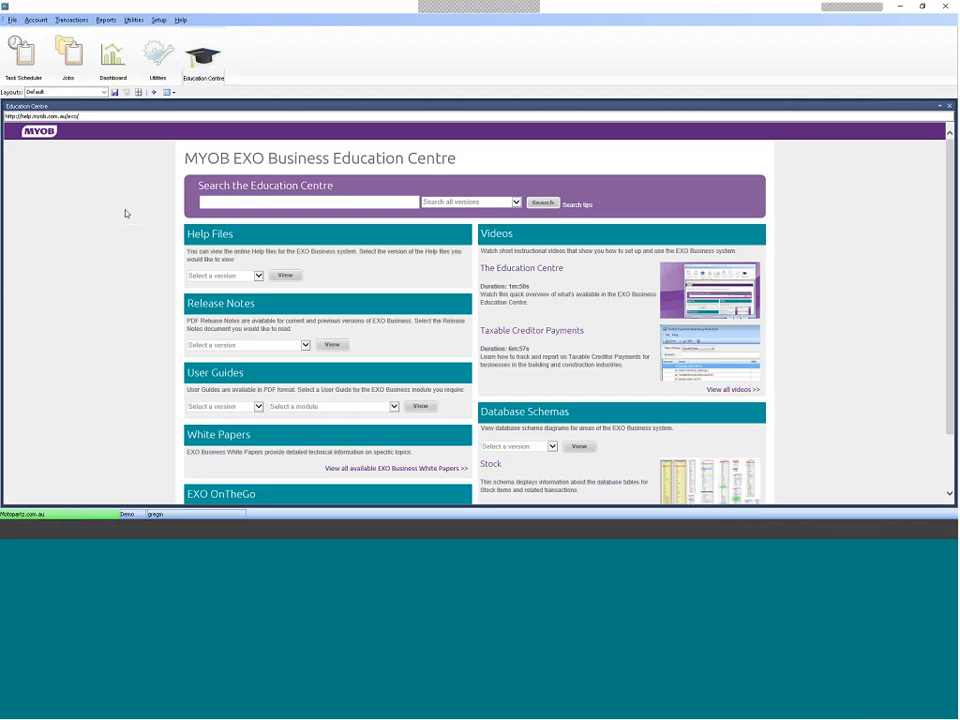
pyautogui.click(394, 406)
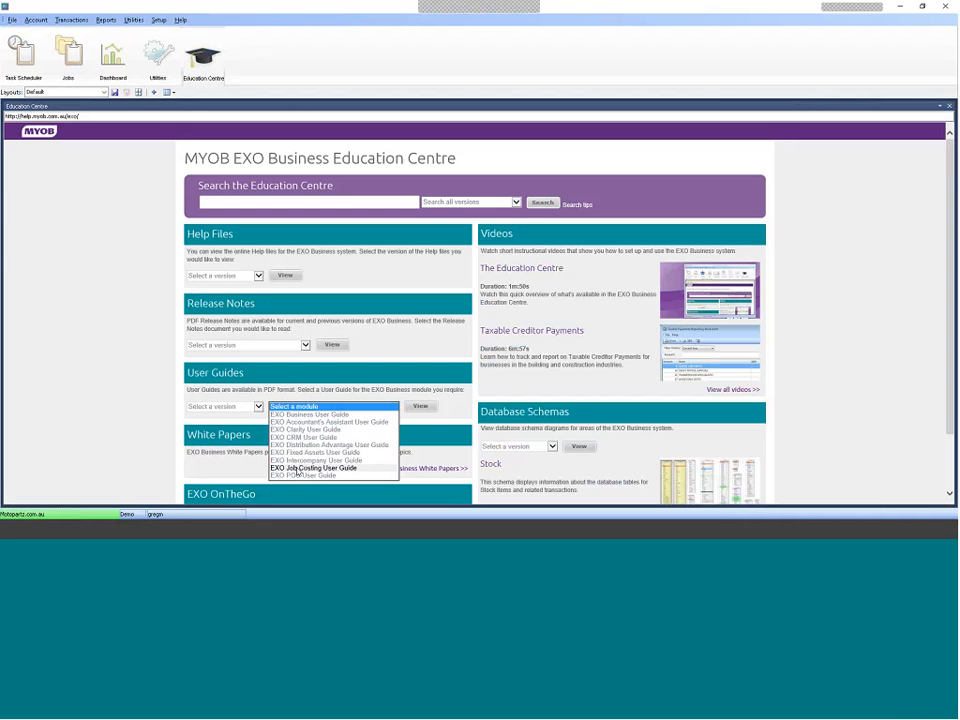
pyautogui.click(140, 380)
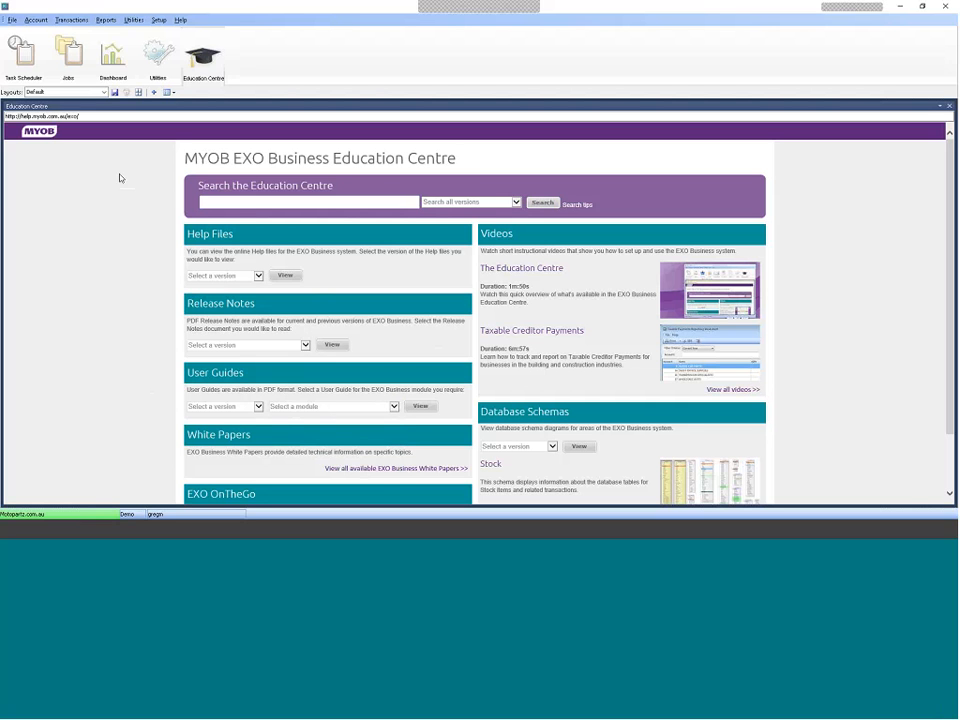
# Open the full list of help videos and browse the EXO Business Core section
pyautogui.click(733, 391)
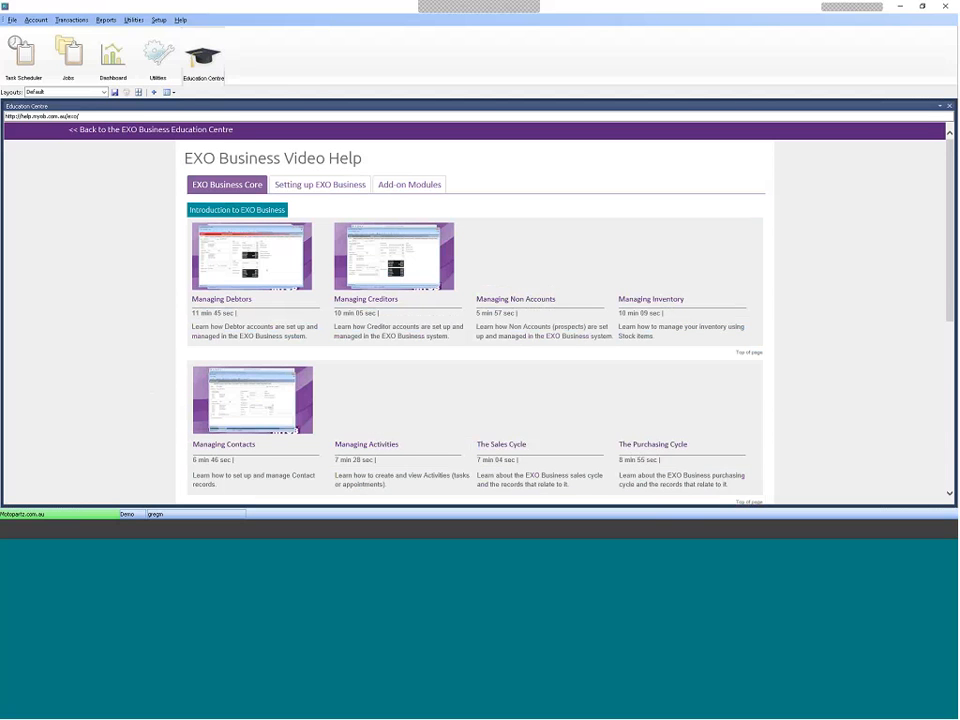
pyautogui.scroll(-3, 153, 269)
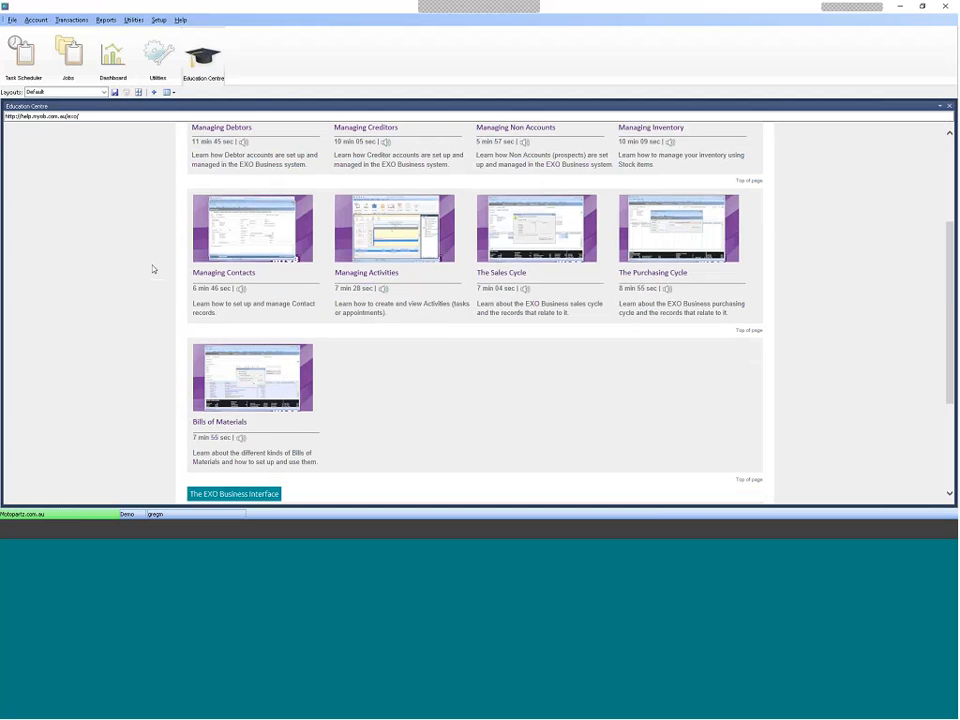
pyautogui.scroll(-3, 153, 269)
pyautogui.scroll(6, 148, 226)
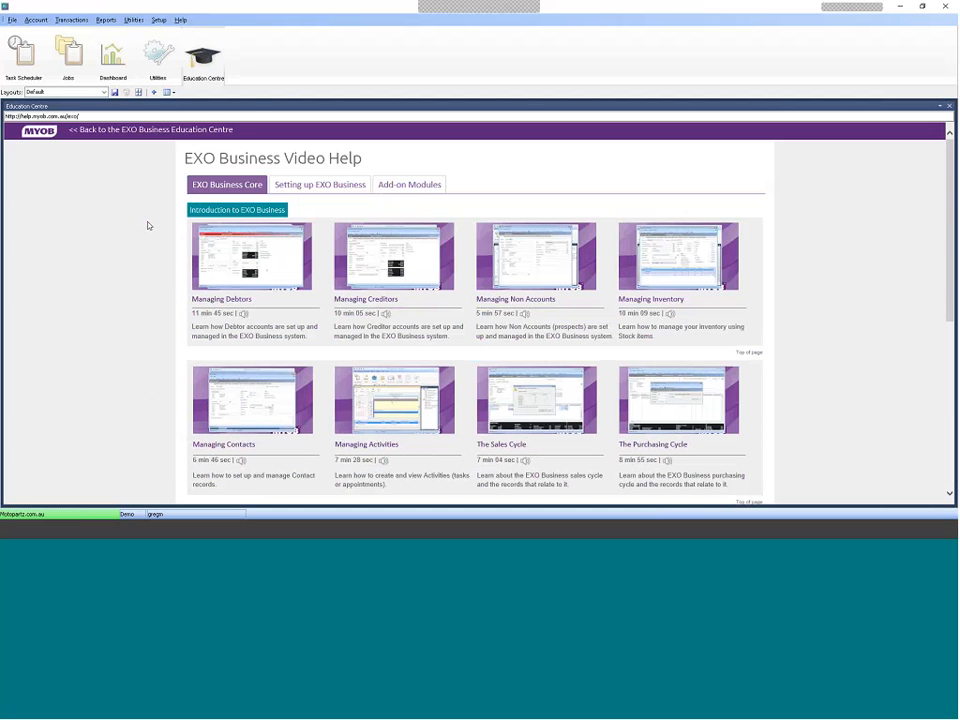
# Browse the add-on module help videos, covering the EXO CRM and EXO Job Costing sections
pyautogui.click(417, 188)
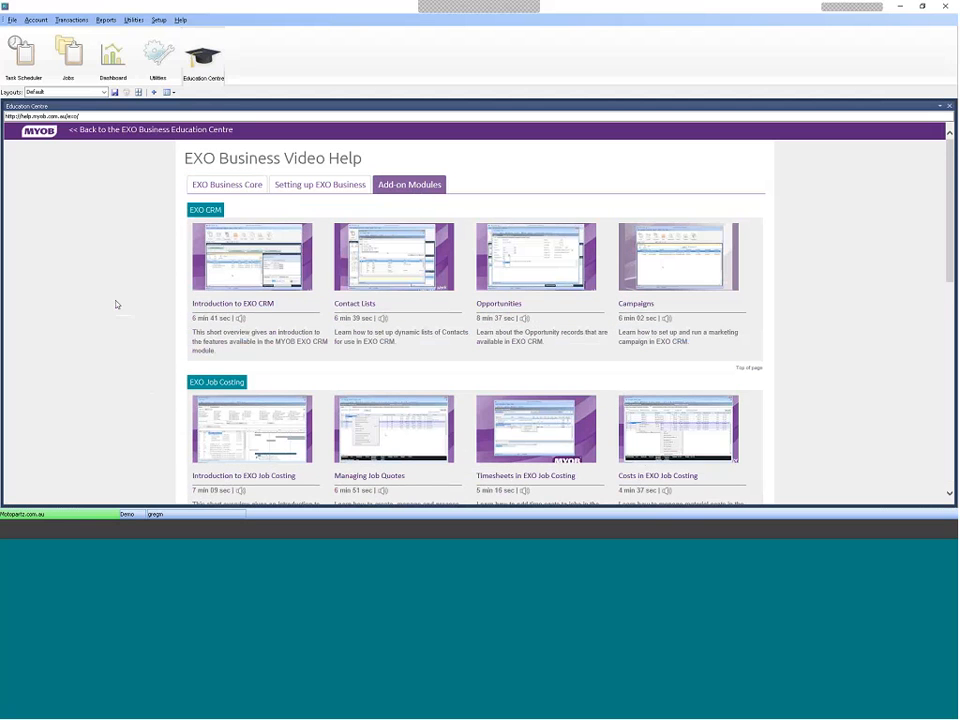
pyautogui.scroll(-1, 738, 256)
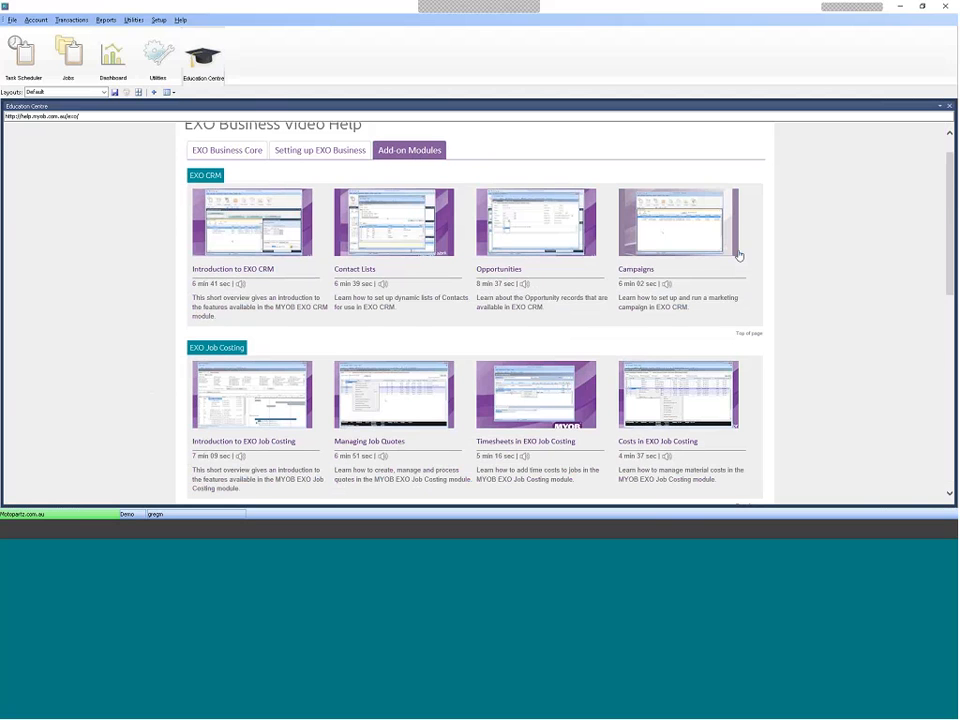
pyautogui.scroll(-3, 738, 256)
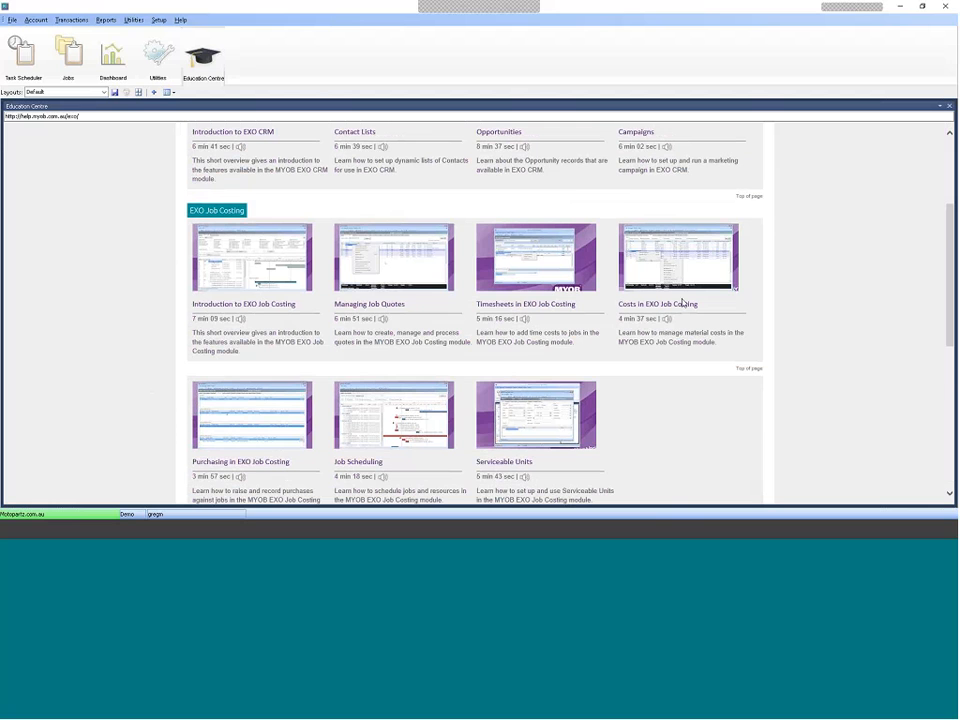
pyautogui.scroll(-3, 683, 303)
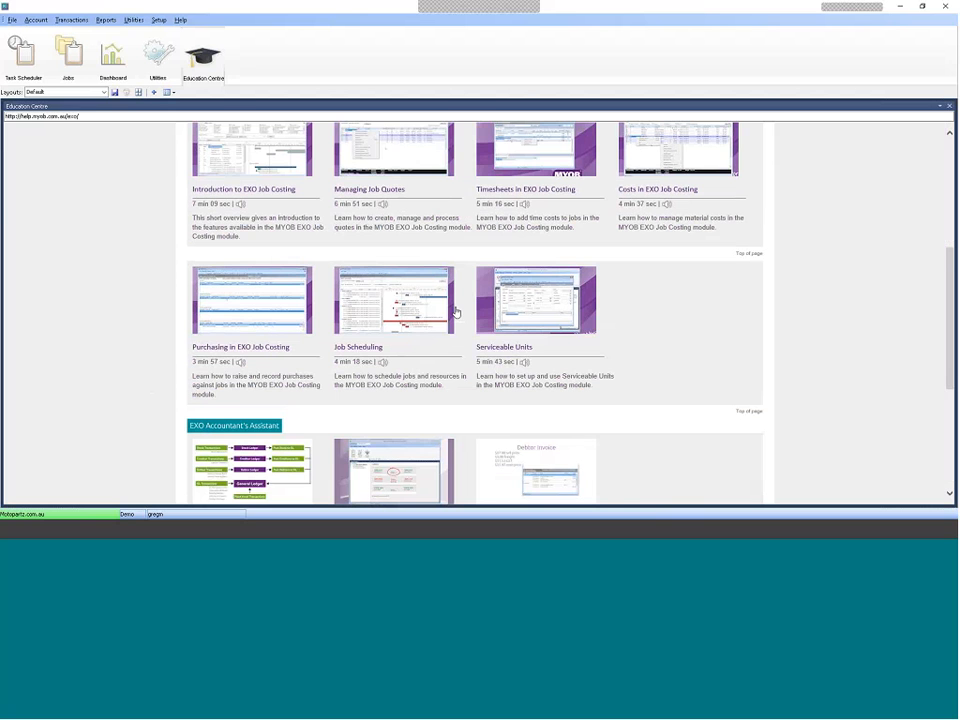
pyautogui.scroll(4, 453, 312)
pyautogui.scroll(2, 144, 322)
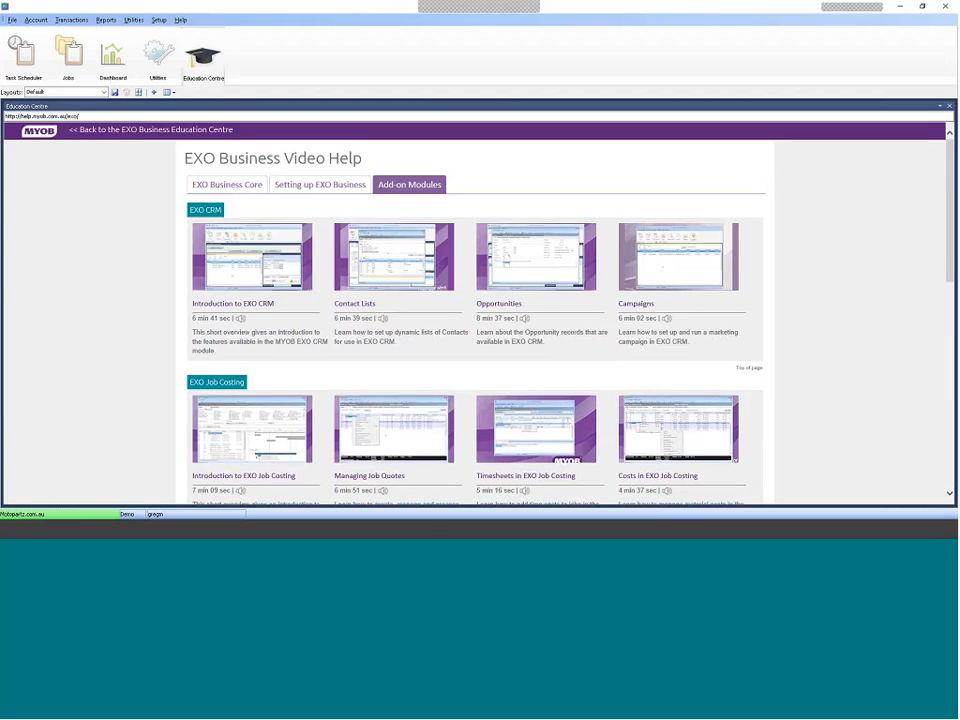
# Return to the Jobs workflow and review its functions, including Maintain Debtors and Bill of Materials
pyautogui.click(69, 56)
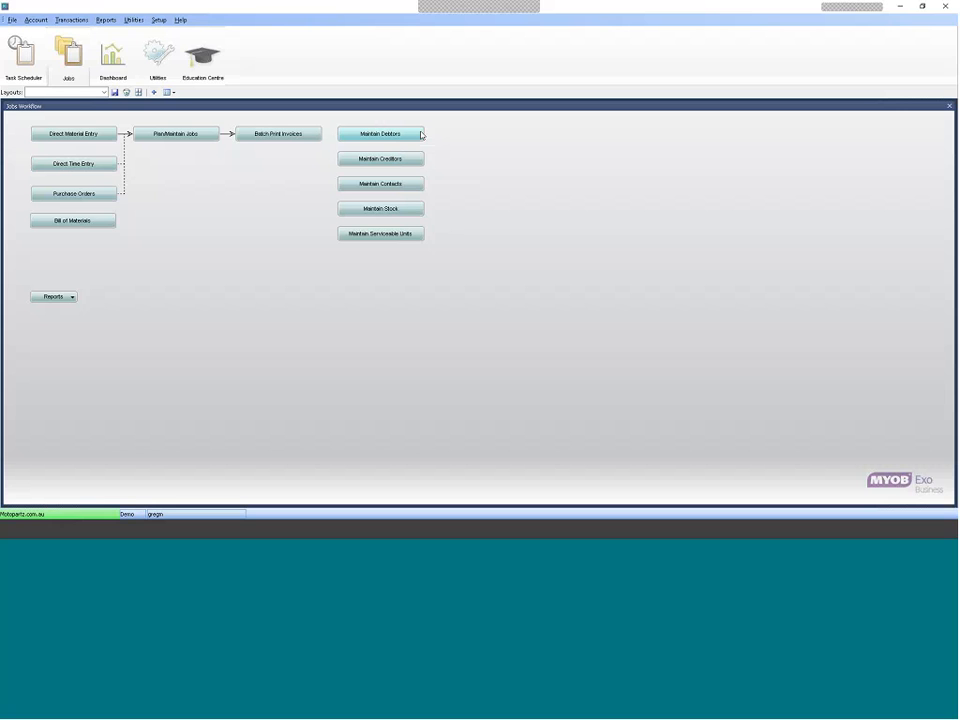
pyautogui.click(388, 137)
pyautogui.click(84, 222)
# Open the job status setup from the utilities workflow and enlarge its window to show every column
pyautogui.click(157, 54)
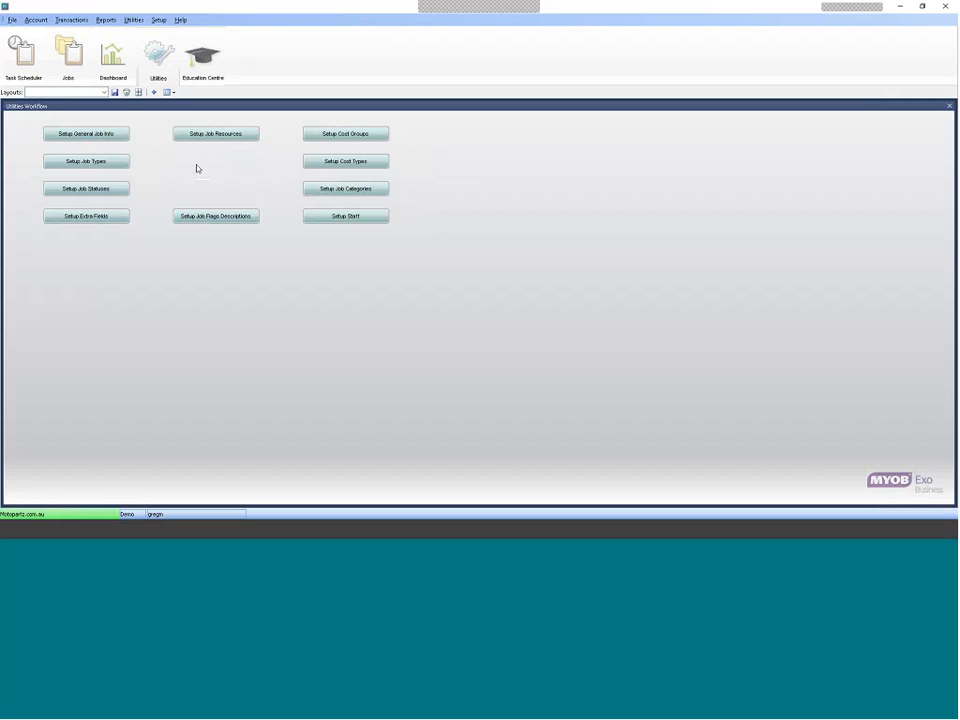
pyautogui.click(101, 192)
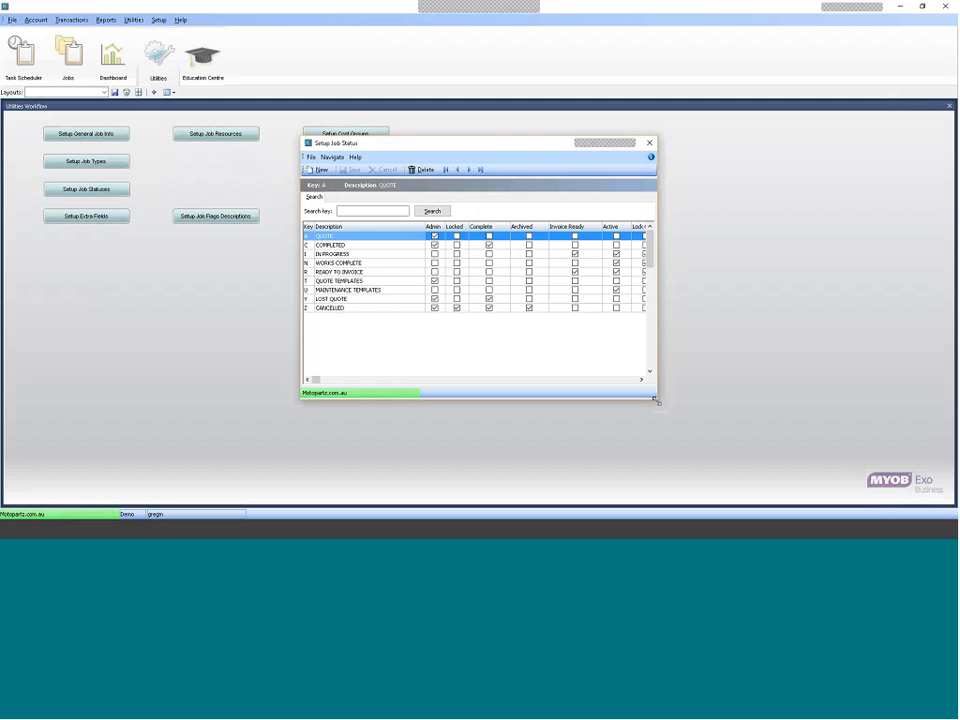
pyautogui.moveTo(793, 441); pyautogui.dragTo(845, 422)
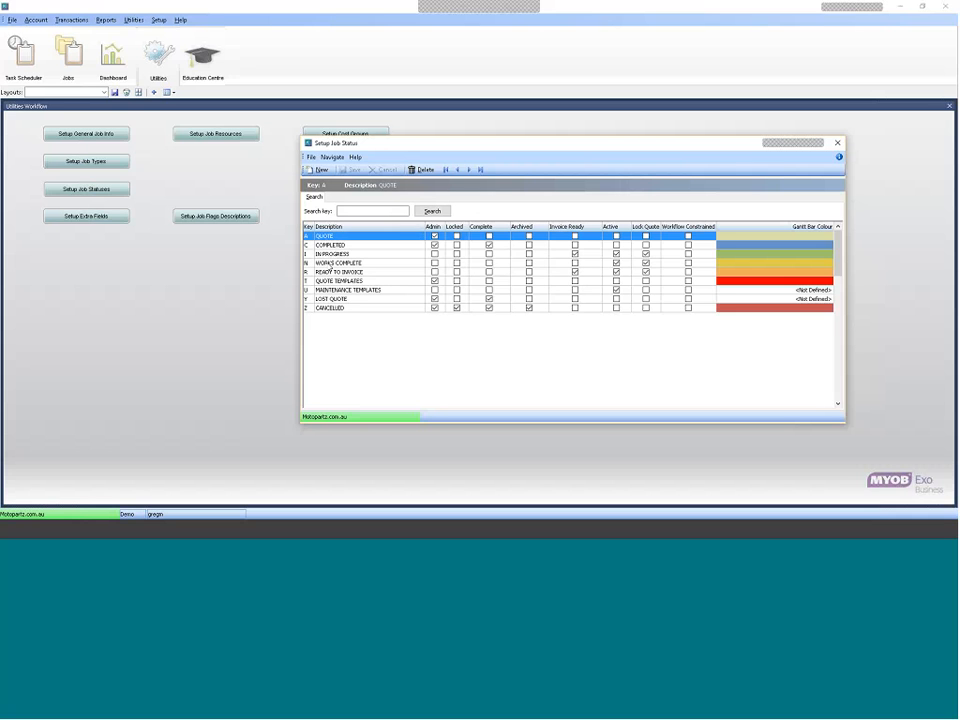
# Go through the In Progress, Works Complete, Ready to Invoice, Completed, Quote Templates, Maintenance Templates and Quote statuses in the list
pyautogui.click(331, 255)
pyautogui.click(337, 264)
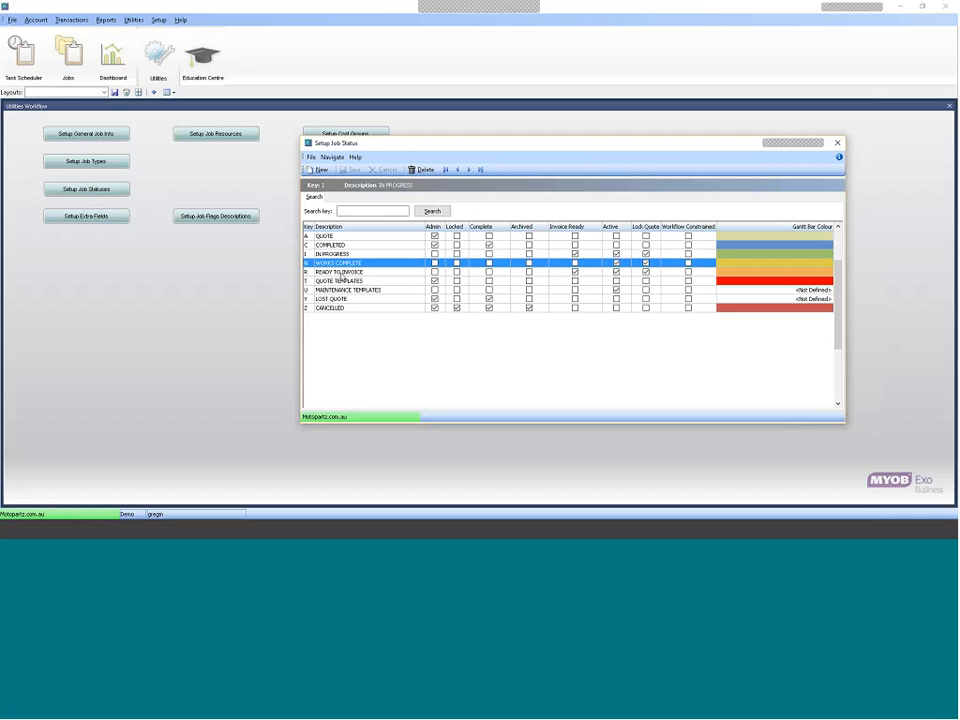
pyautogui.click(340, 272)
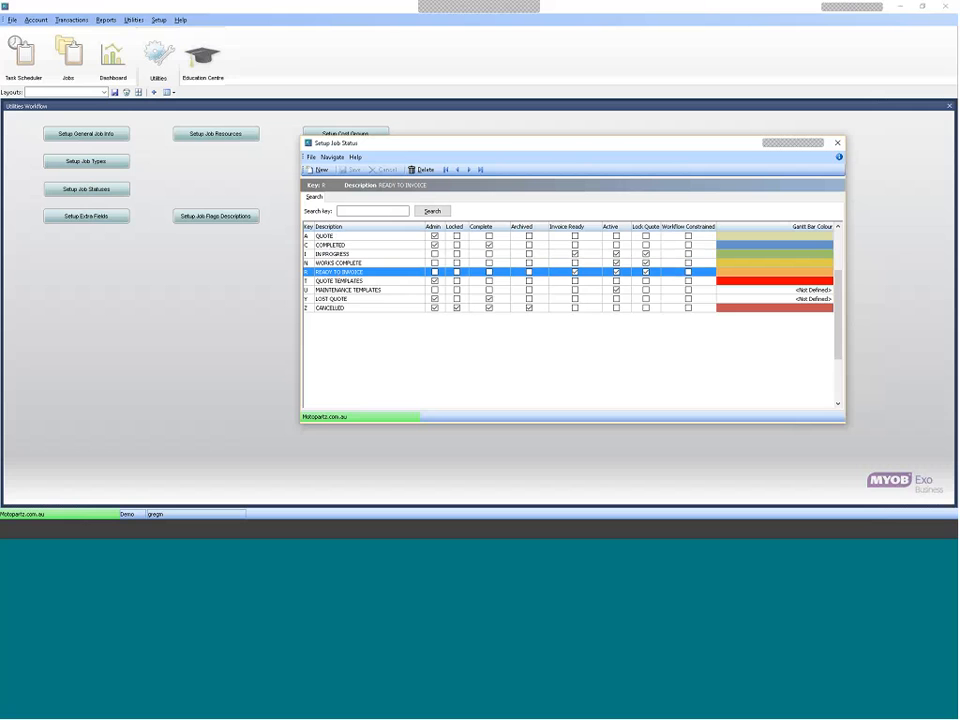
pyautogui.click(342, 245)
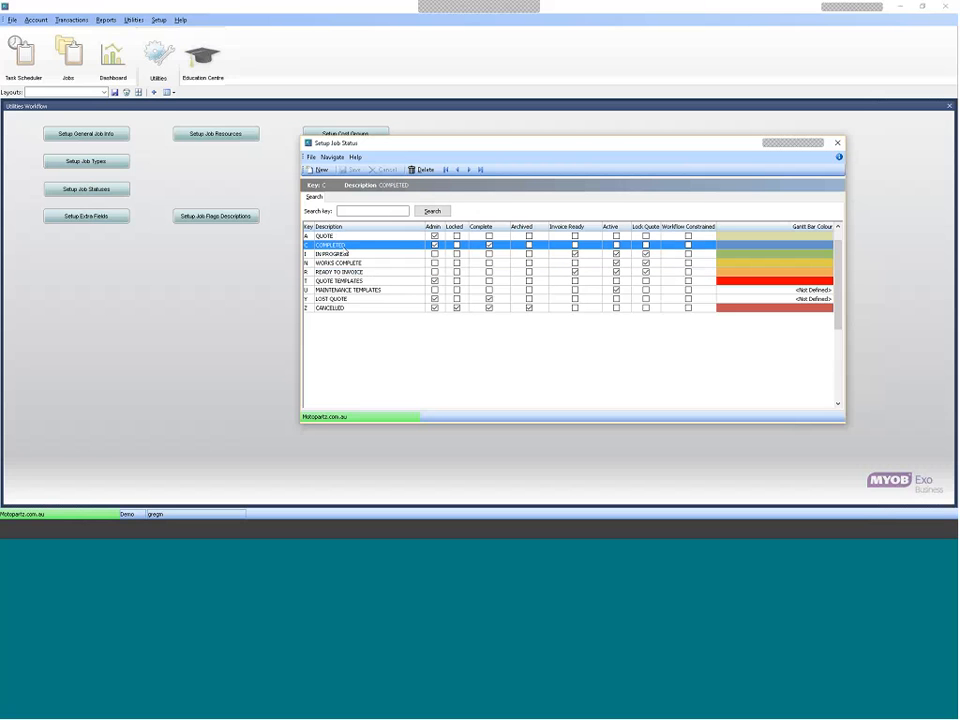
pyautogui.click(337, 283)
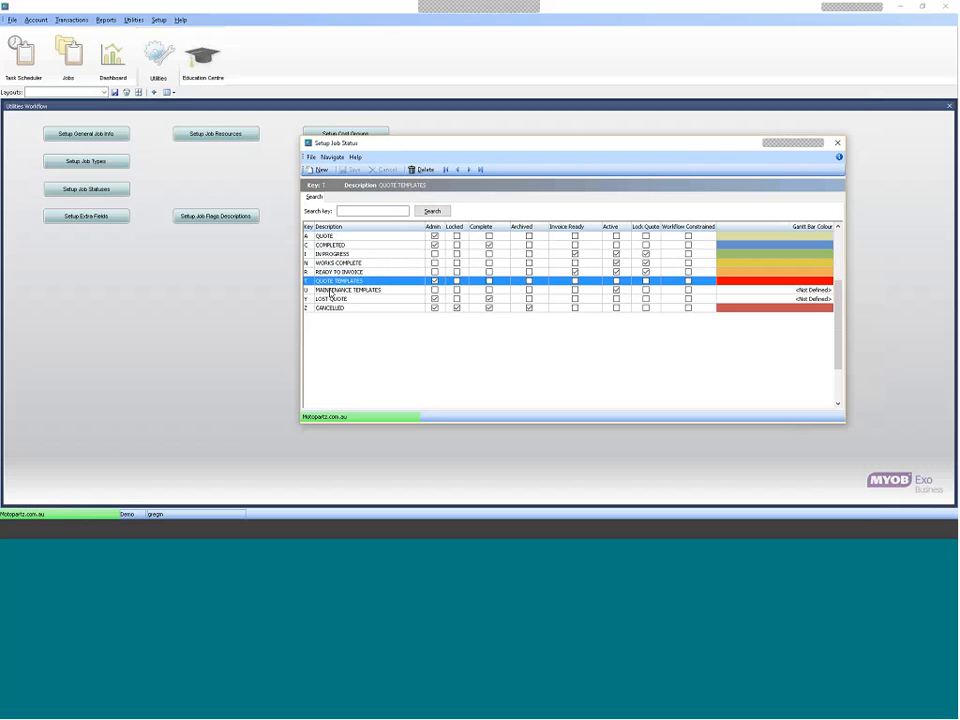
pyautogui.click(332, 289)
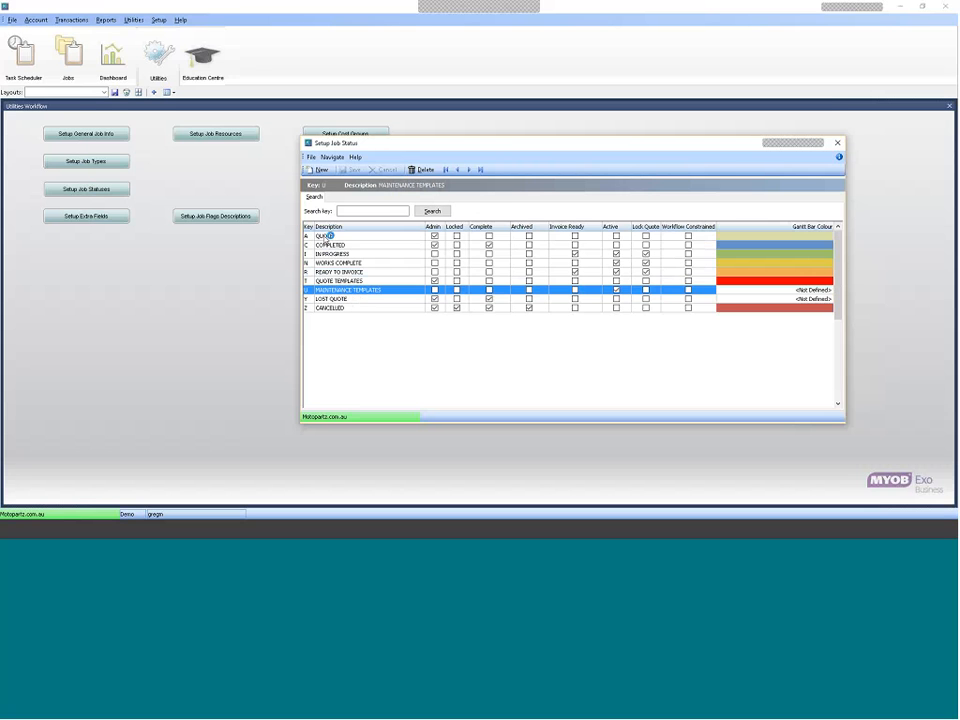
pyautogui.click(325, 236)
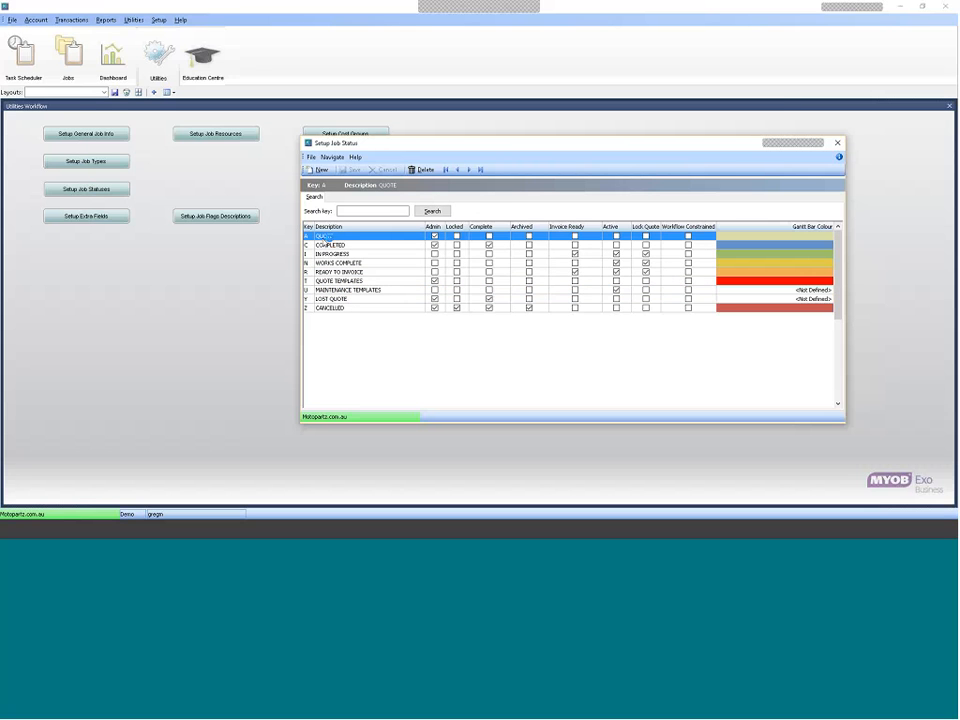
# Examine the status characteristics of the Quote, In Progress and Completed job statuses, leaving each without saving
pyautogui.doubleClick(330, 237)
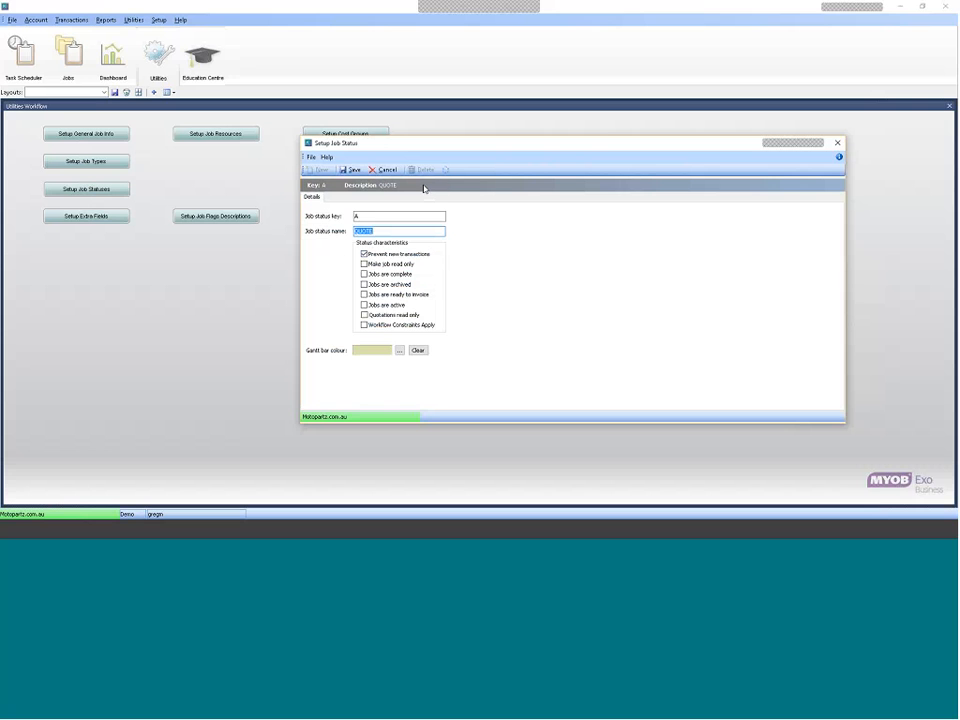
pyautogui.click(384, 170)
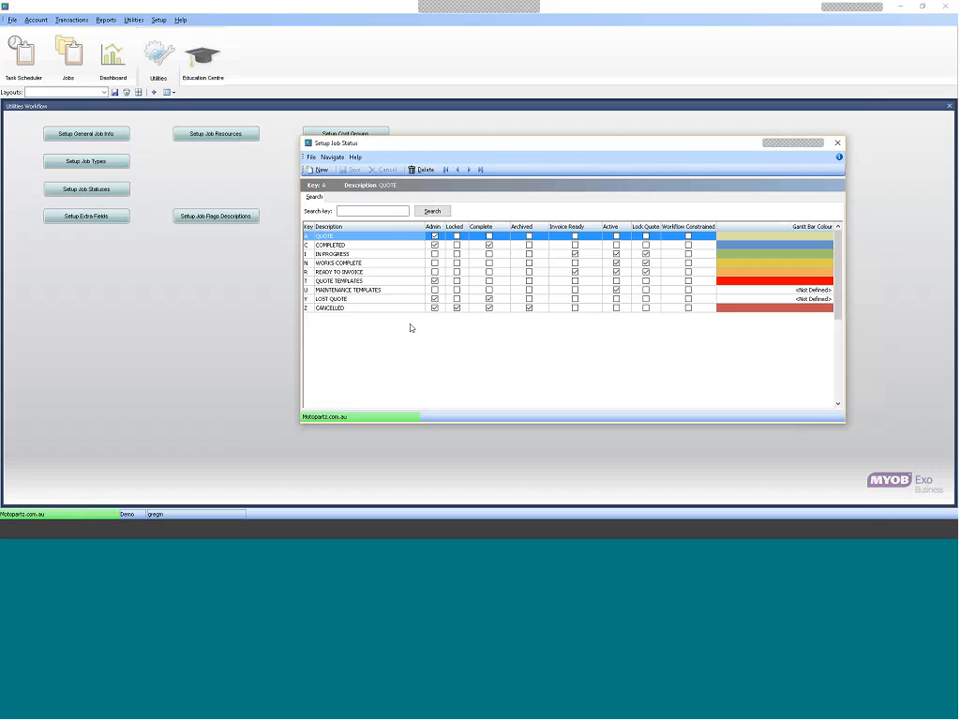
pyautogui.doubleClick(332, 254)
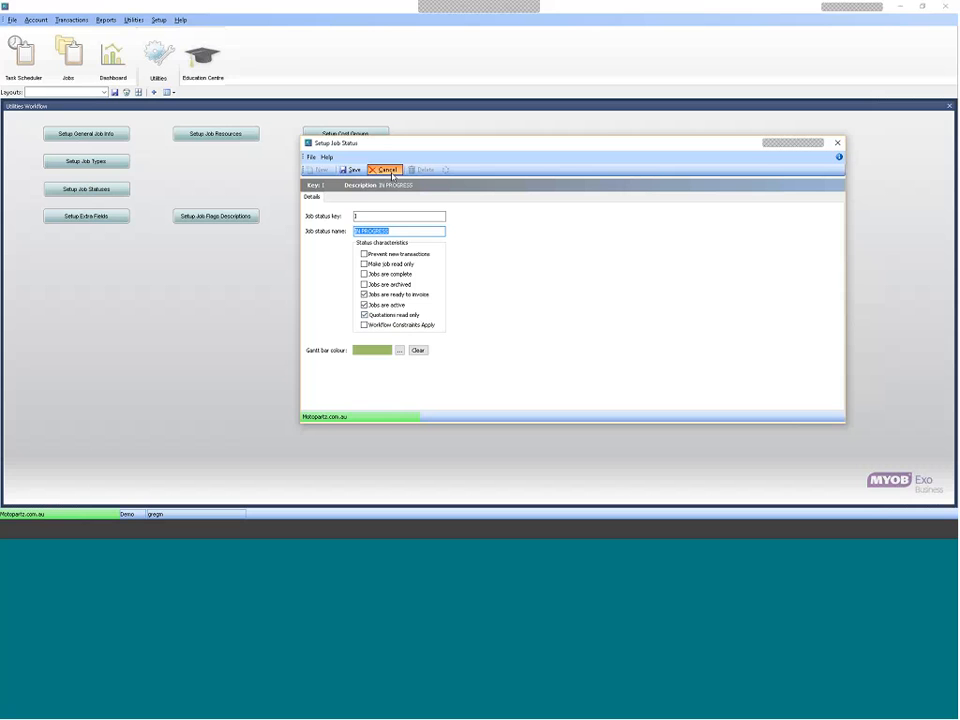
pyautogui.click(386, 170)
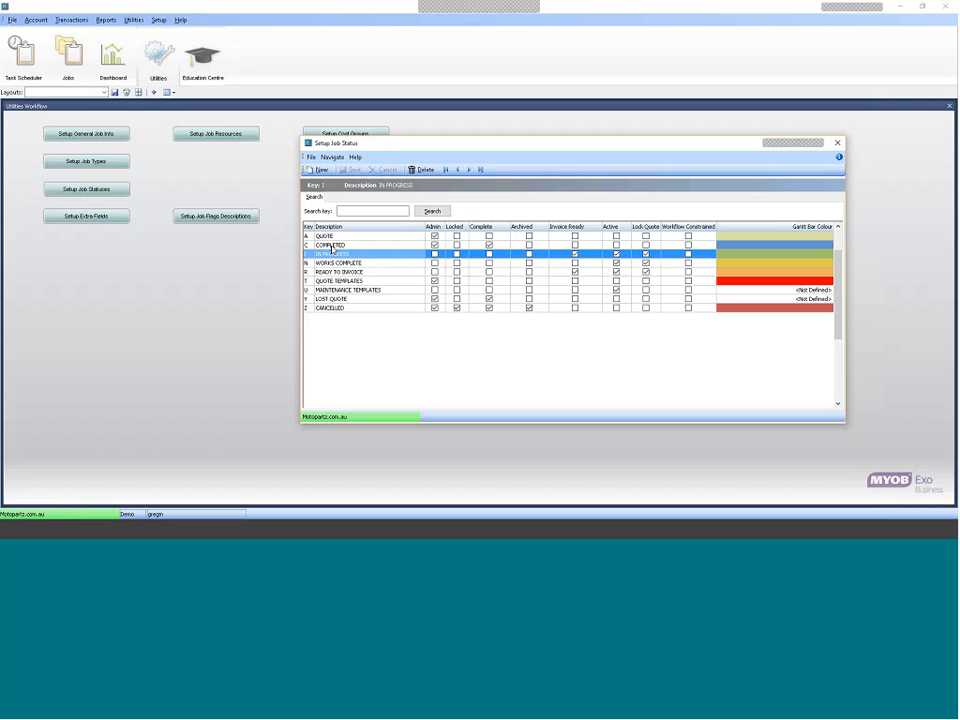
pyautogui.click(331, 246)
pyautogui.doubleClick(331, 248)
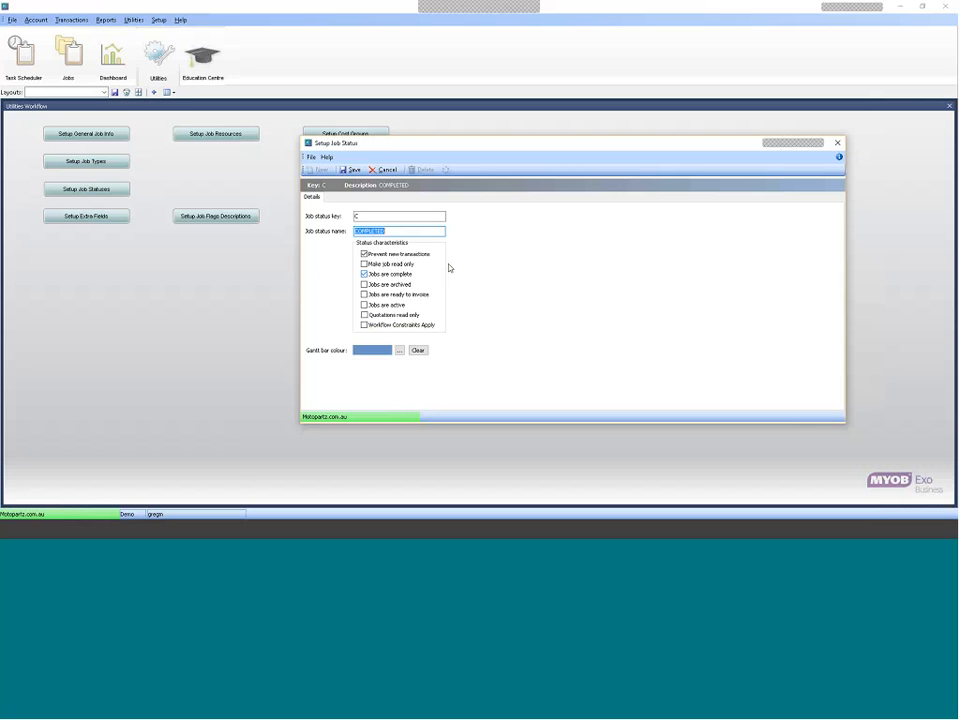
pyautogui.click(385, 170)
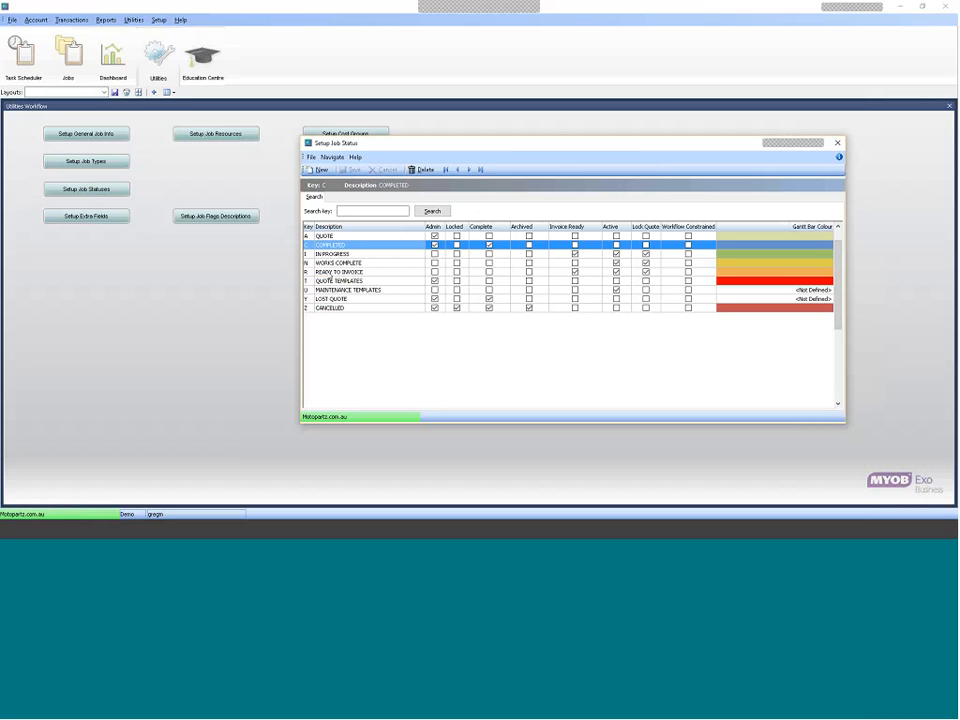
# Trace the status order from In Progress through Works Complete to Ready to Invoice, returning to In Progress
pyautogui.click(338, 256)
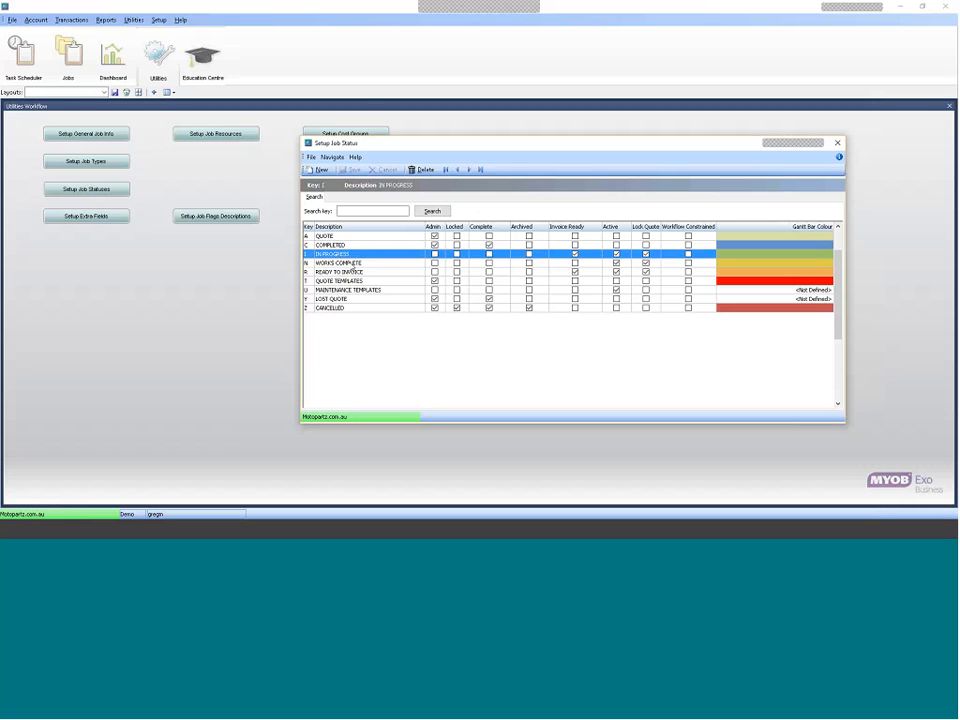
pyautogui.click(349, 263)
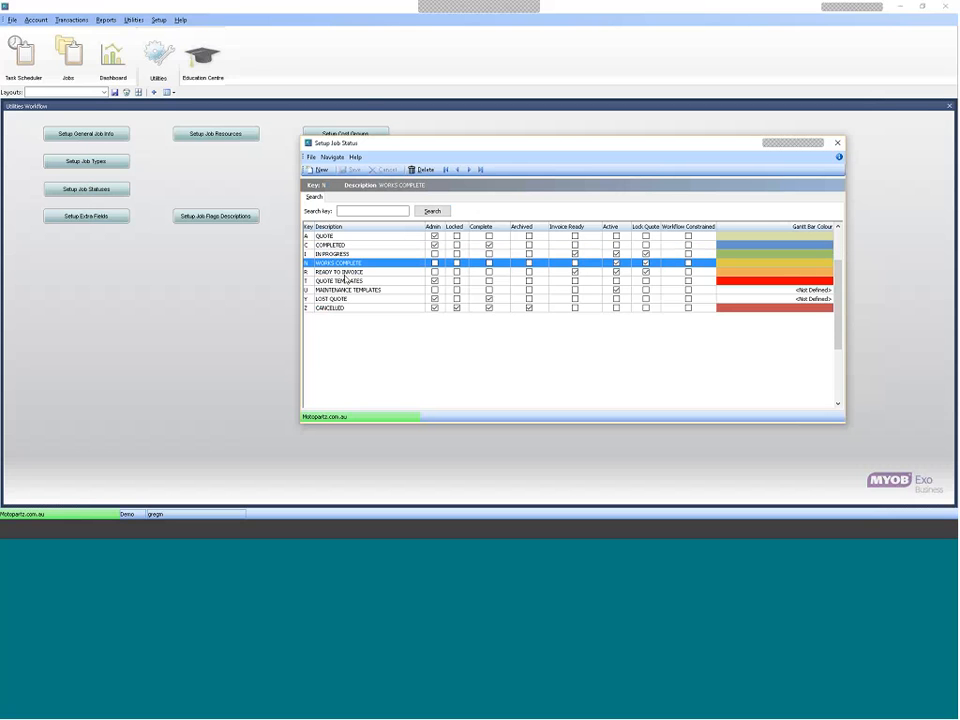
pyautogui.click(347, 271)
pyautogui.click(340, 254)
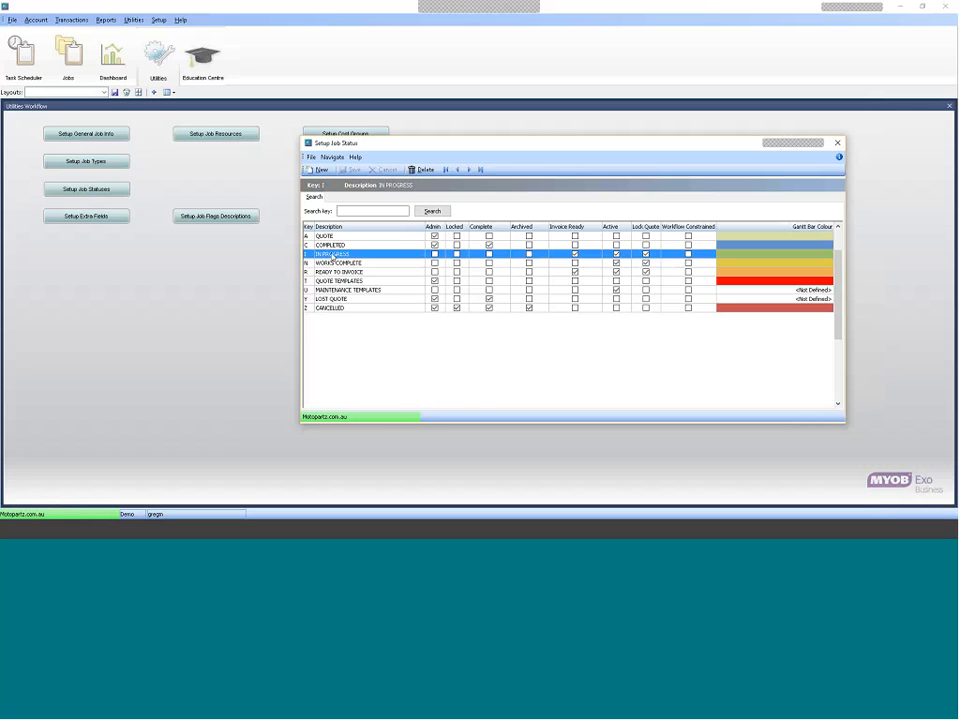
# Apply workflow constraints for Works Complete and Ready to Invoice to the In Progress status, save it, and close the job status setup
pyautogui.doubleClick(334, 255)
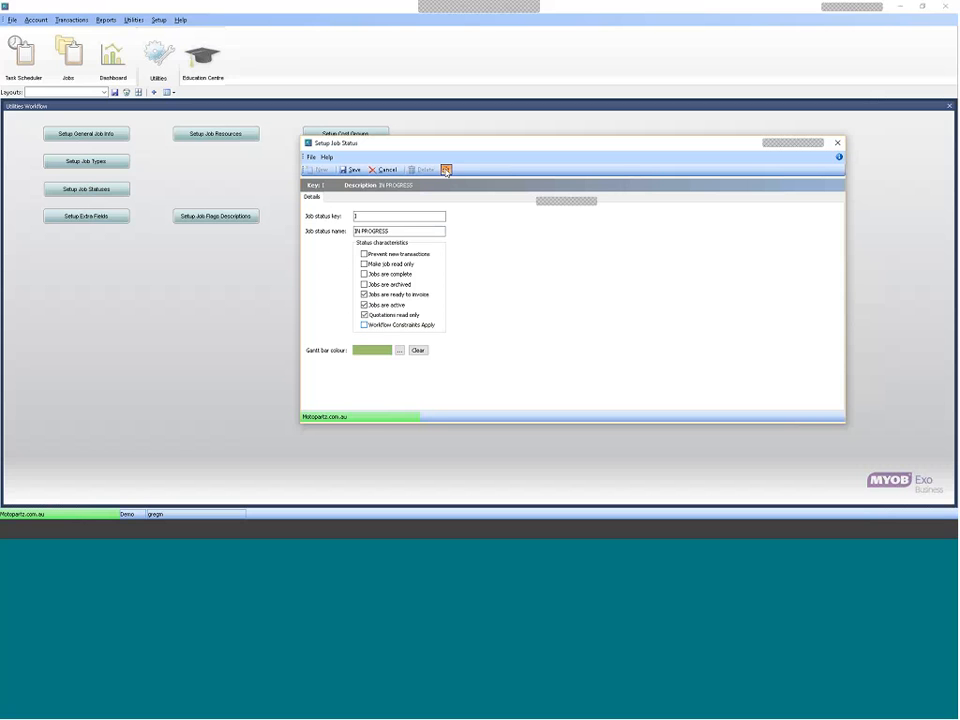
pyautogui.click(446, 170)
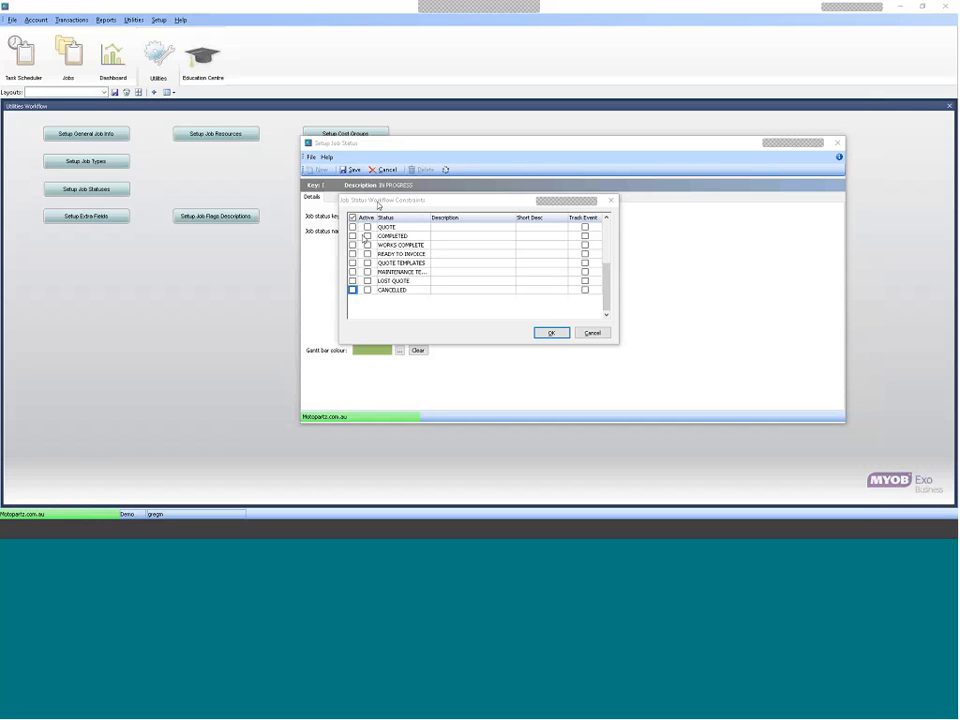
pyautogui.click(367, 245)
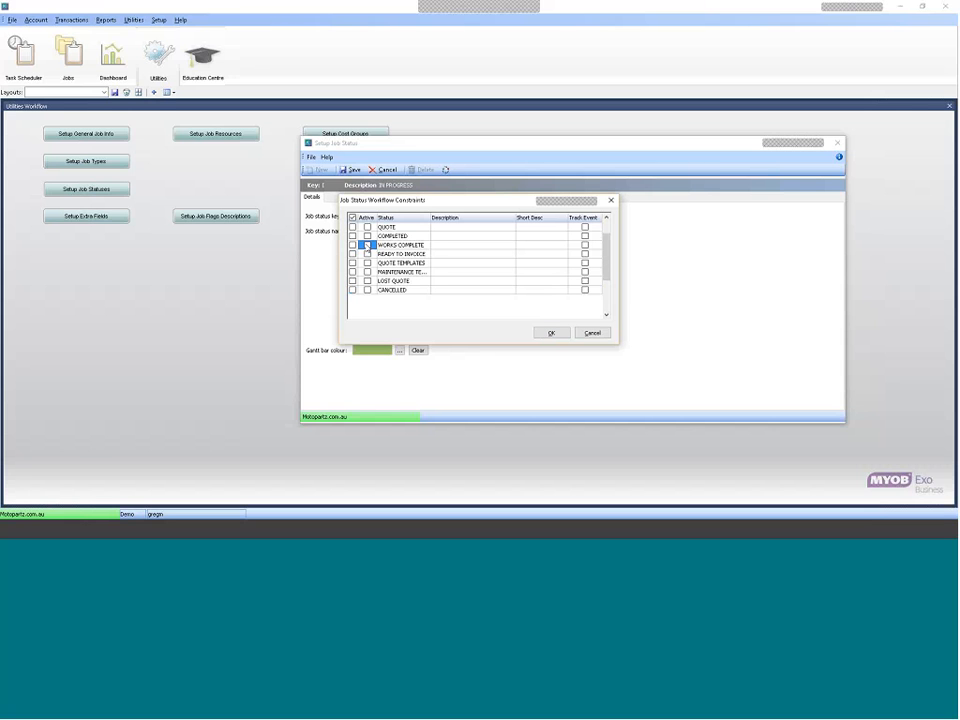
pyautogui.click(367, 245)
pyautogui.click(352, 245)
pyautogui.click(352, 245)
pyautogui.click(352, 254)
pyautogui.click(551, 332)
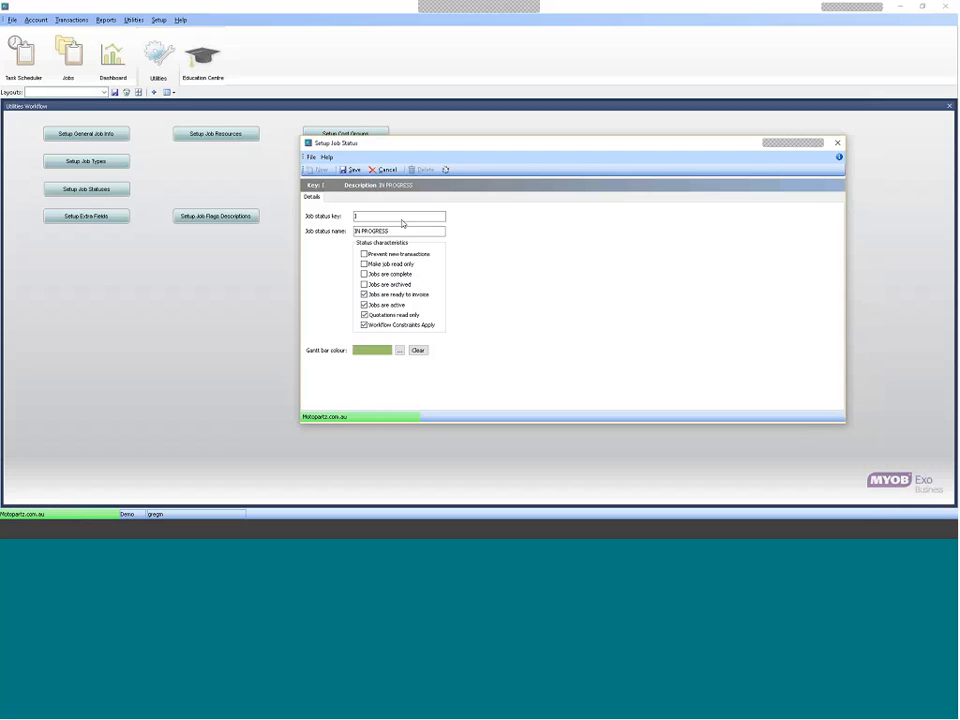
pyautogui.click(352, 170)
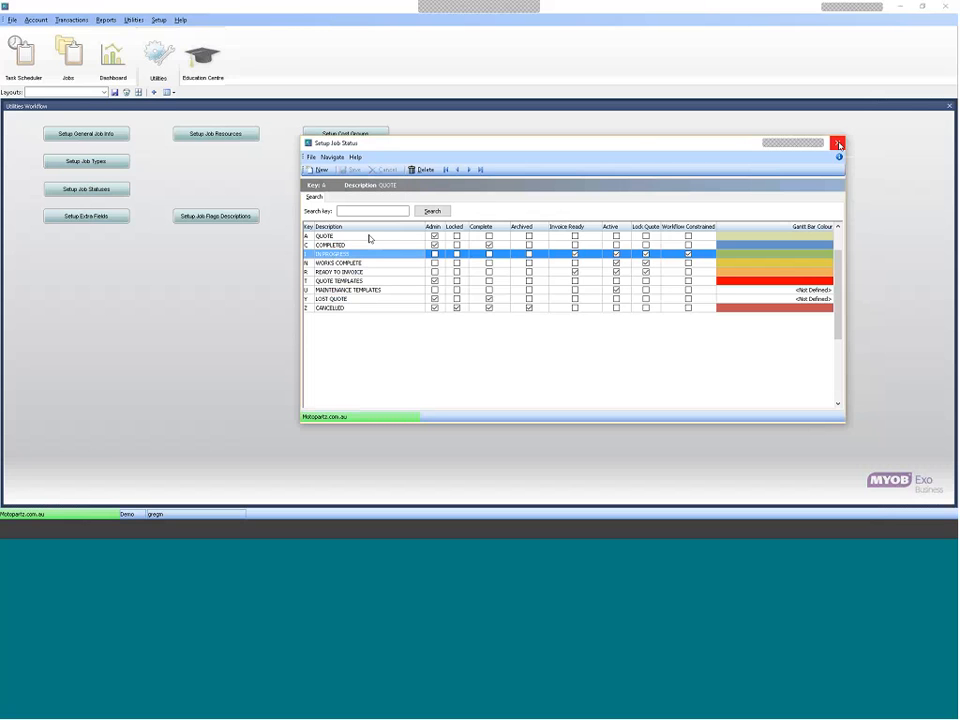
pyautogui.doubleClick(369, 238)
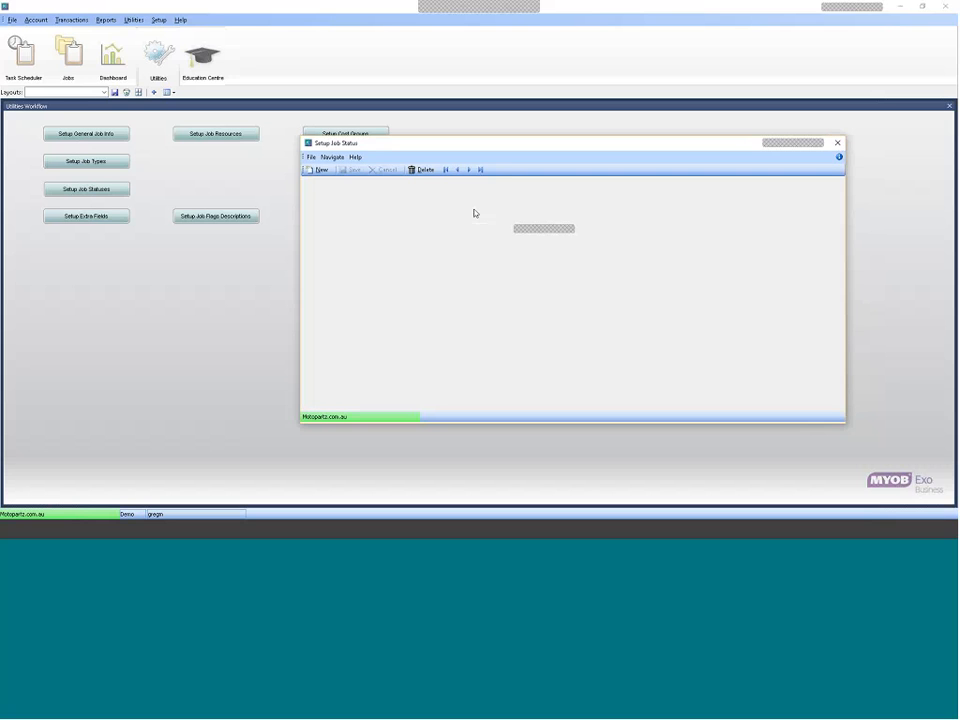
pyautogui.click(570, 311)
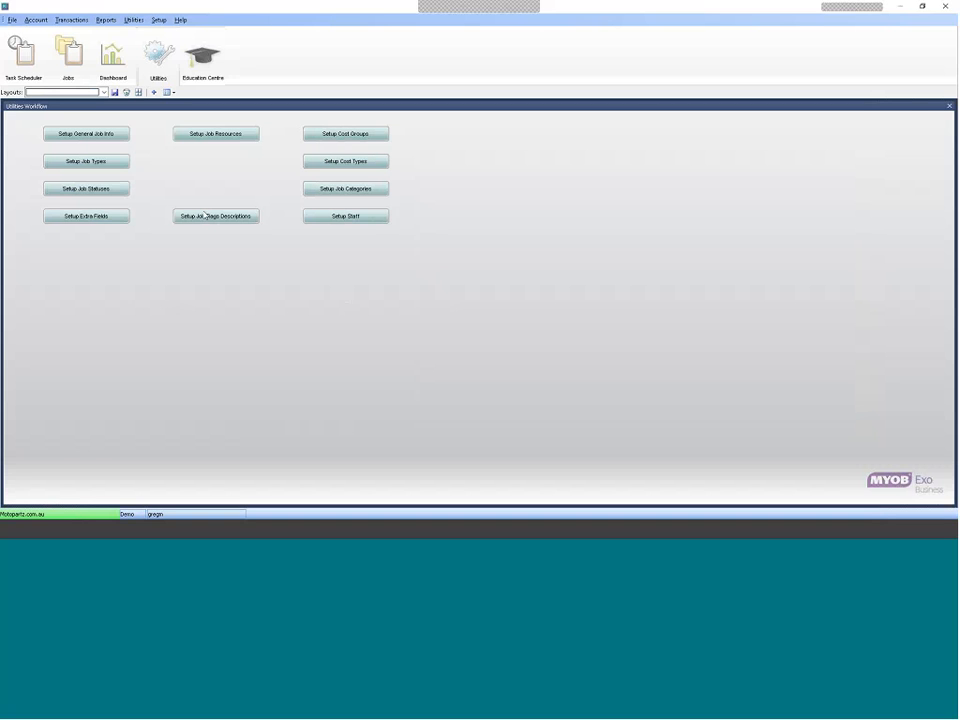
# Open the job types setup, lengthen its window, and go through the types from Service to Maintenance - Unscheduled
pyautogui.click(116, 165)
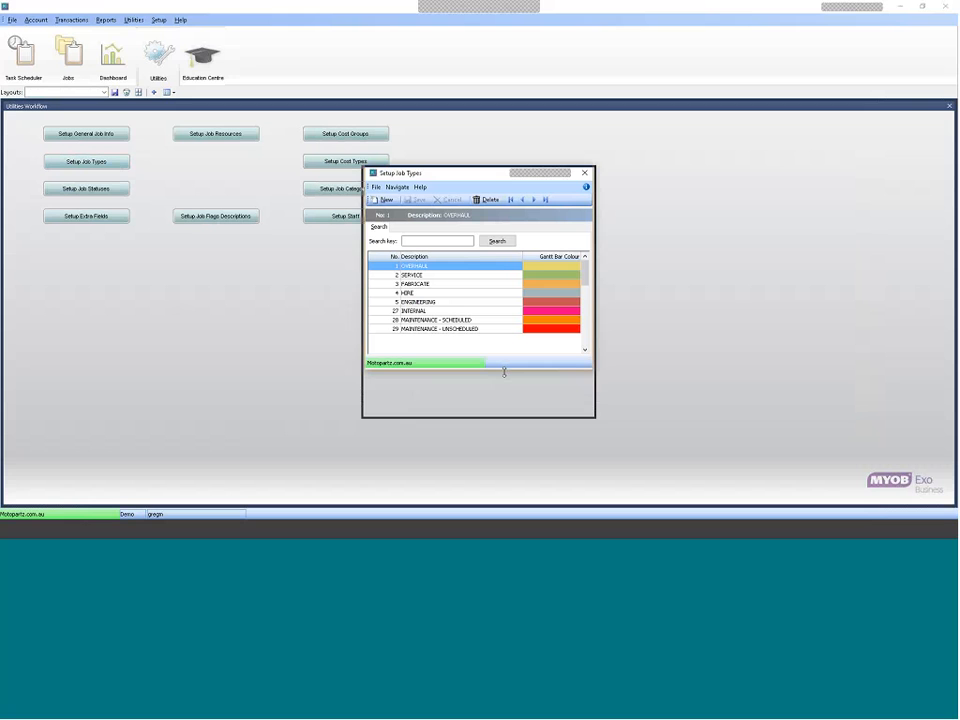
pyautogui.moveTo(504, 372); pyautogui.dragTo(504, 419)
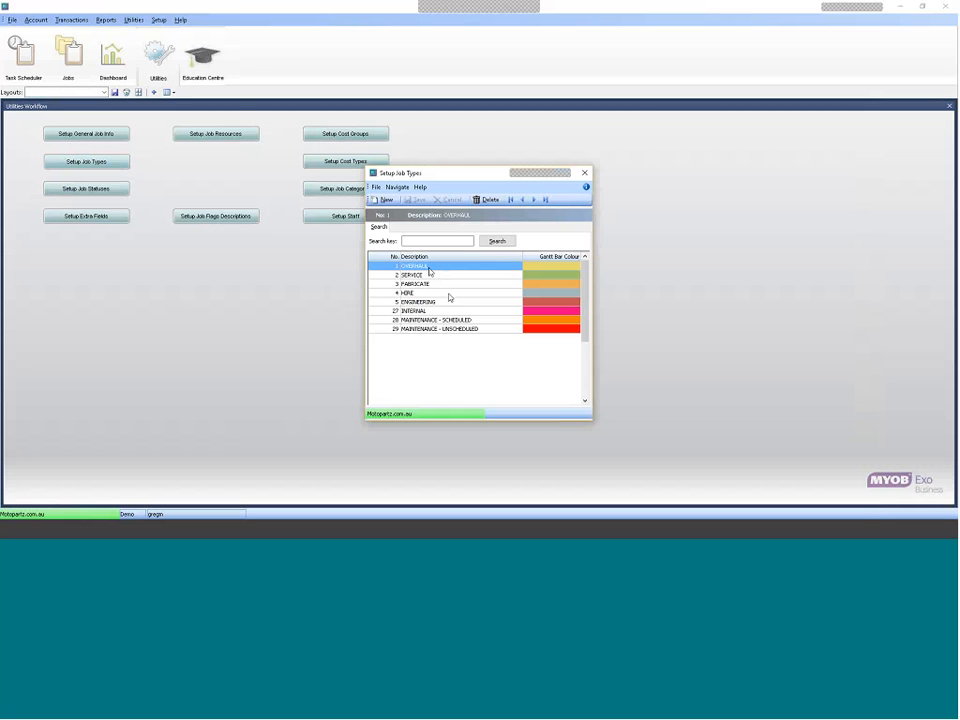
pyautogui.click(431, 274)
pyautogui.click(440, 284)
pyautogui.click(441, 301)
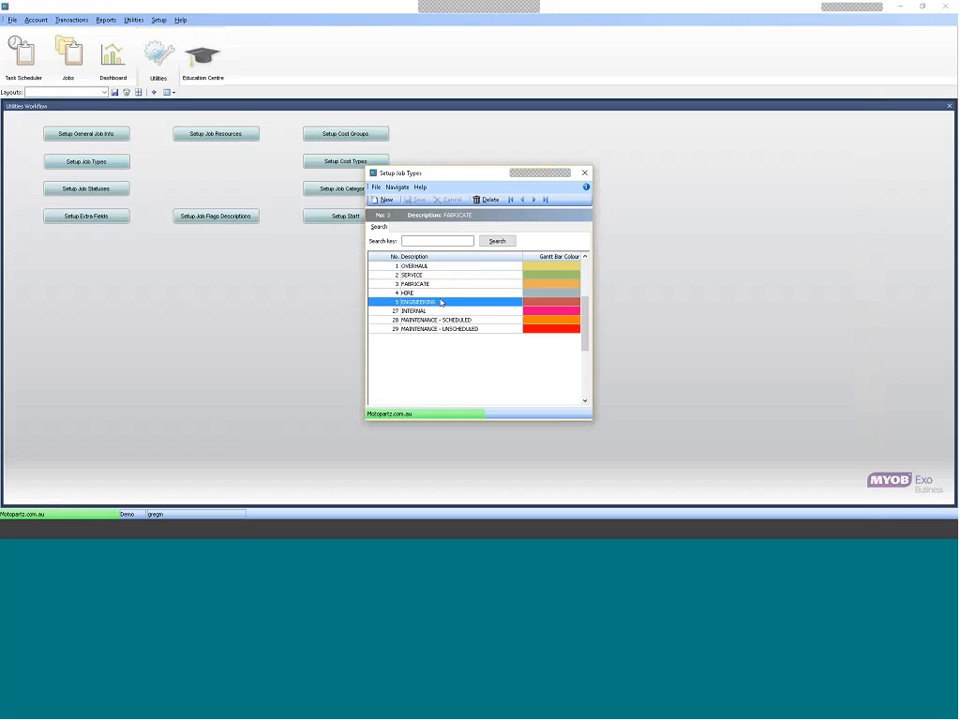
pyautogui.click(430, 310)
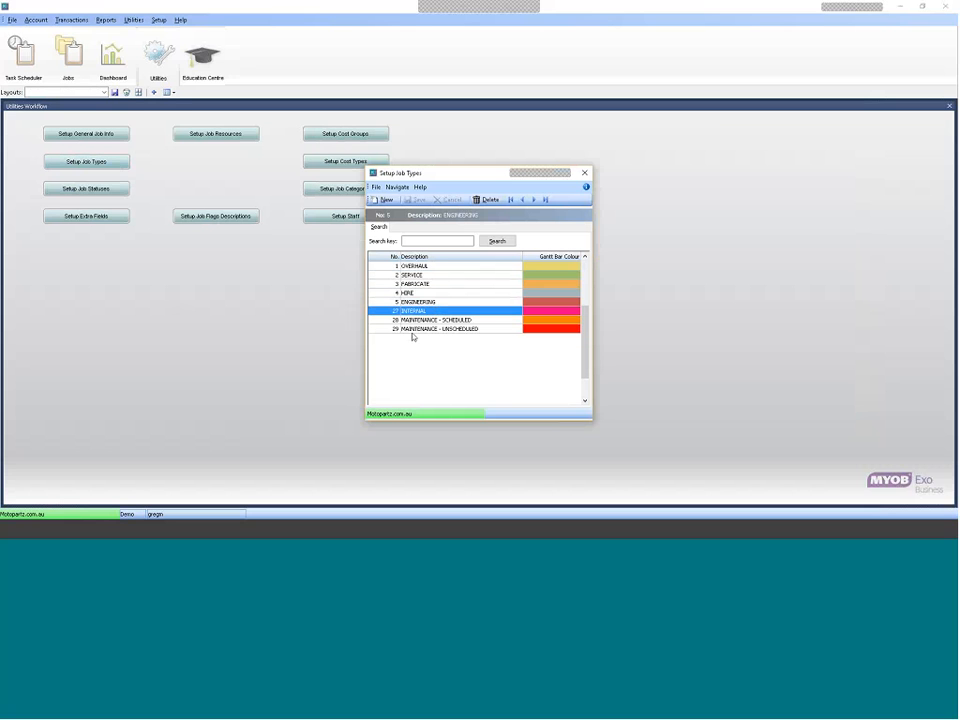
pyautogui.click(432, 322)
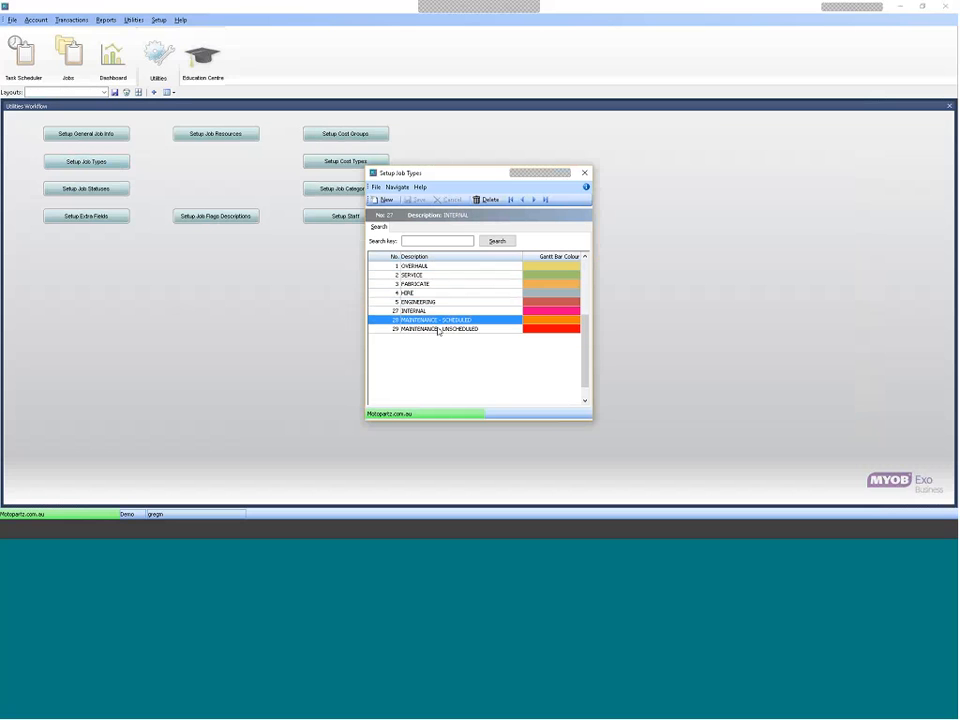
pyautogui.click(438, 330)
# Review the Overhaul, Fabricate and Service job types again and close the job types setup
pyautogui.click(406, 267)
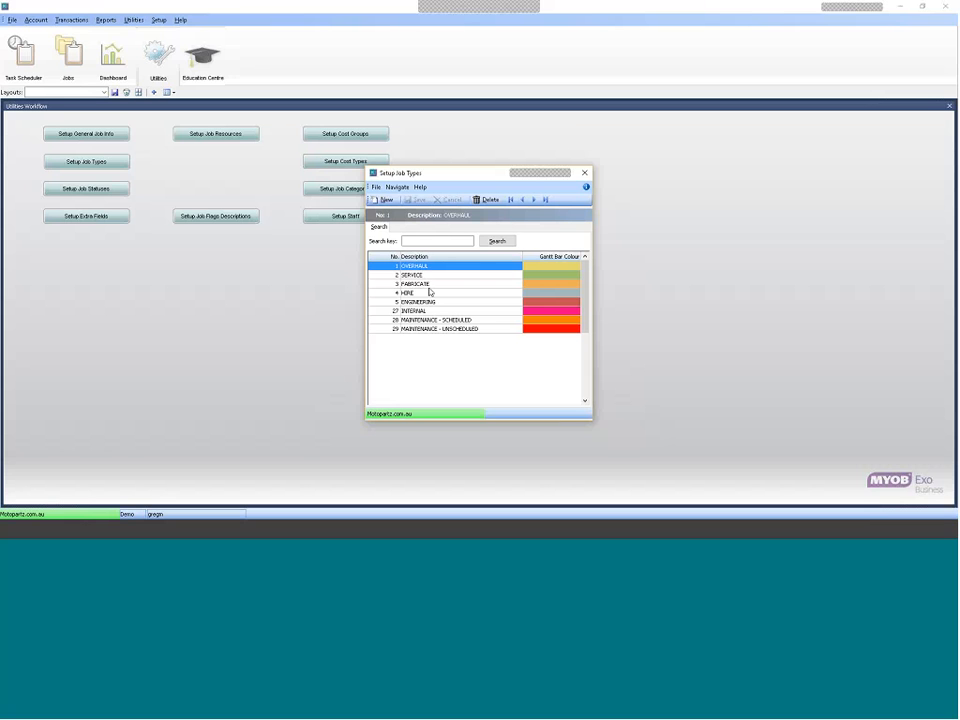
pyautogui.click(414, 287)
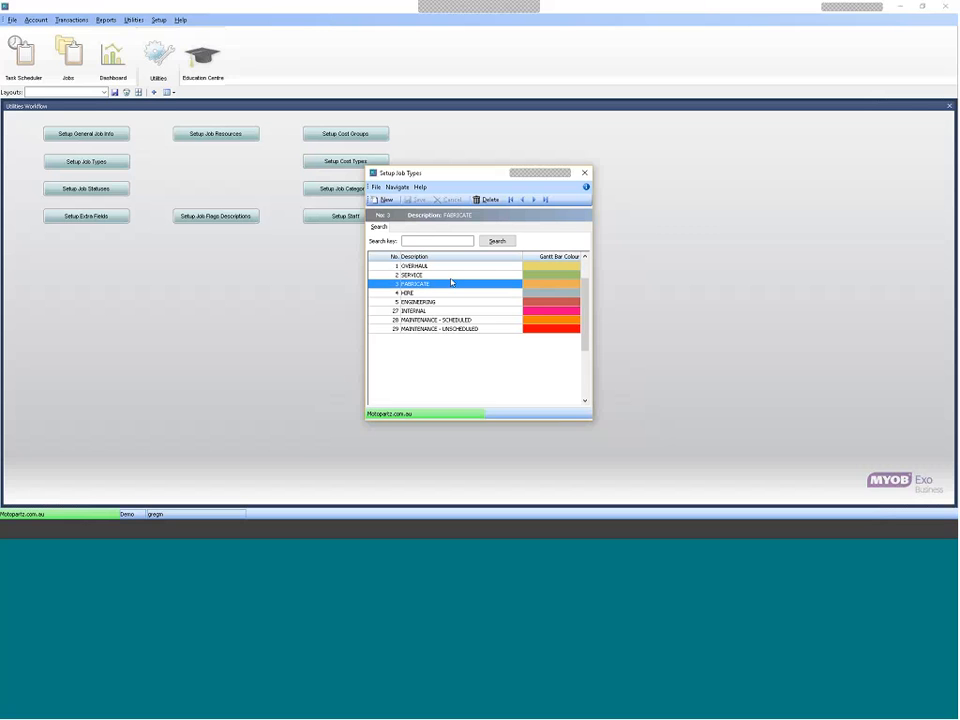
pyautogui.click(416, 276)
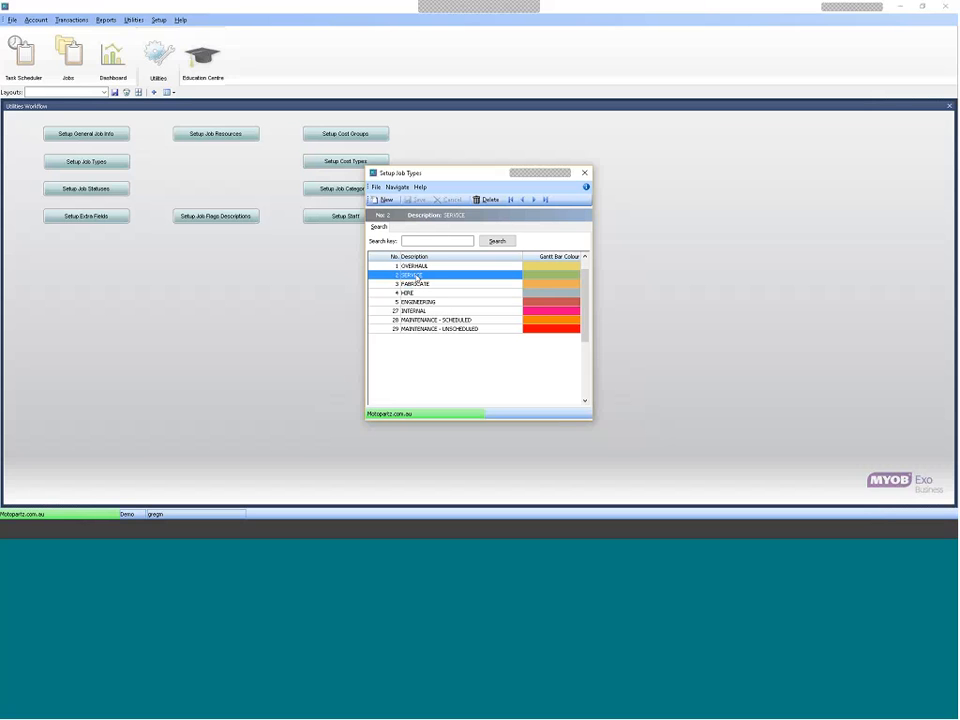
pyautogui.click(585, 173)
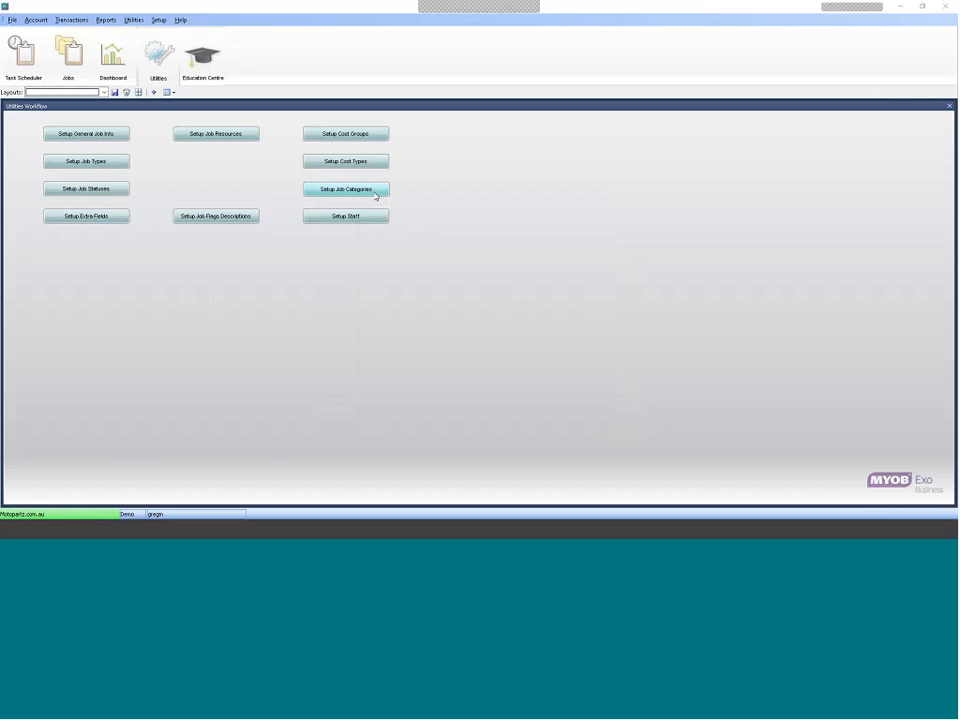
# Open the job categories setup, review the Warranty, Asset Costs, Maintenance and Employee Costs categories, and close it
pyautogui.click(374, 194)
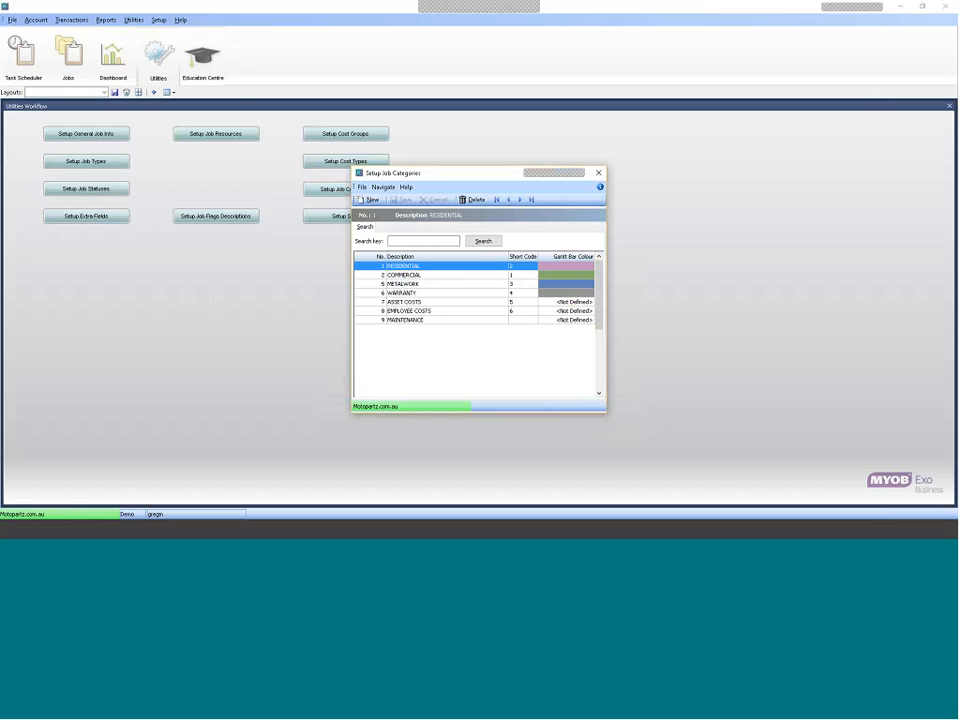
pyautogui.click(429, 295)
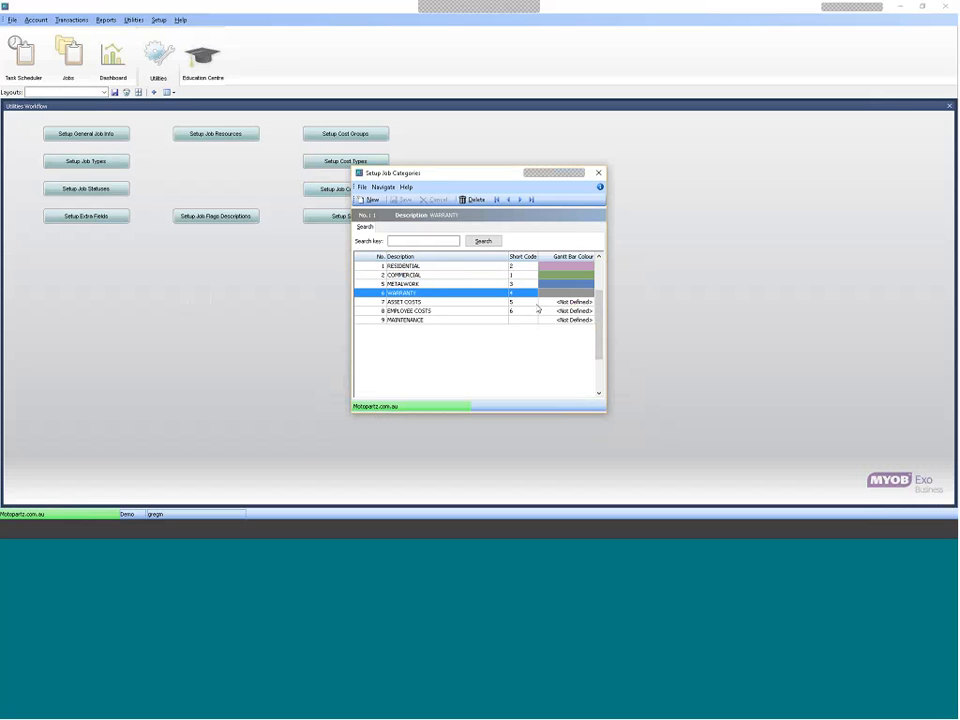
pyautogui.click(411, 301)
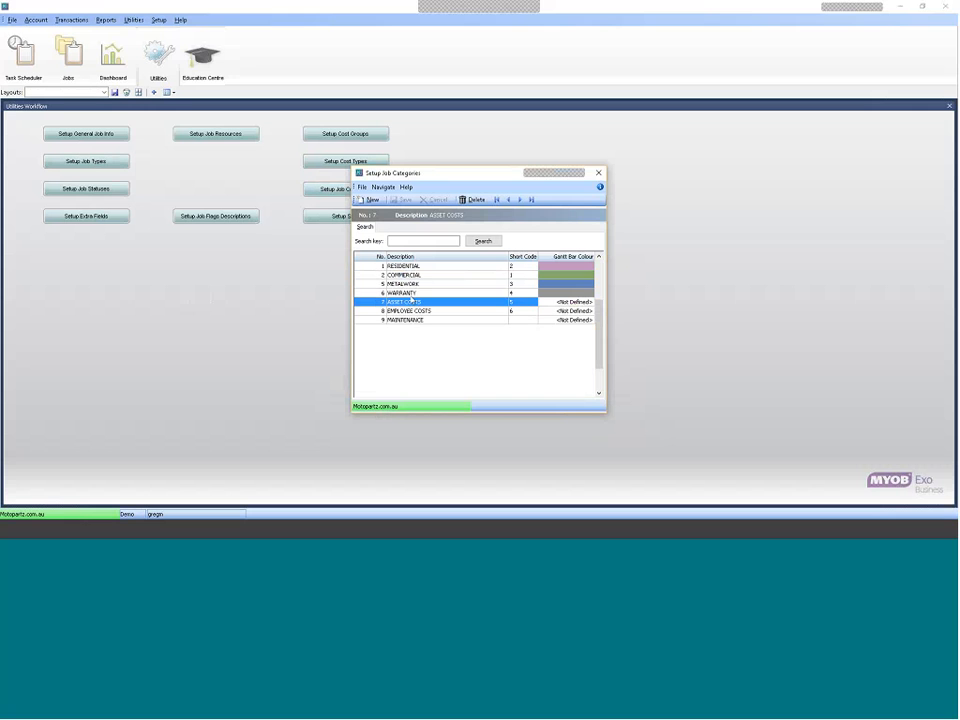
pyautogui.click(413, 320)
pyautogui.click(411, 301)
pyautogui.click(419, 311)
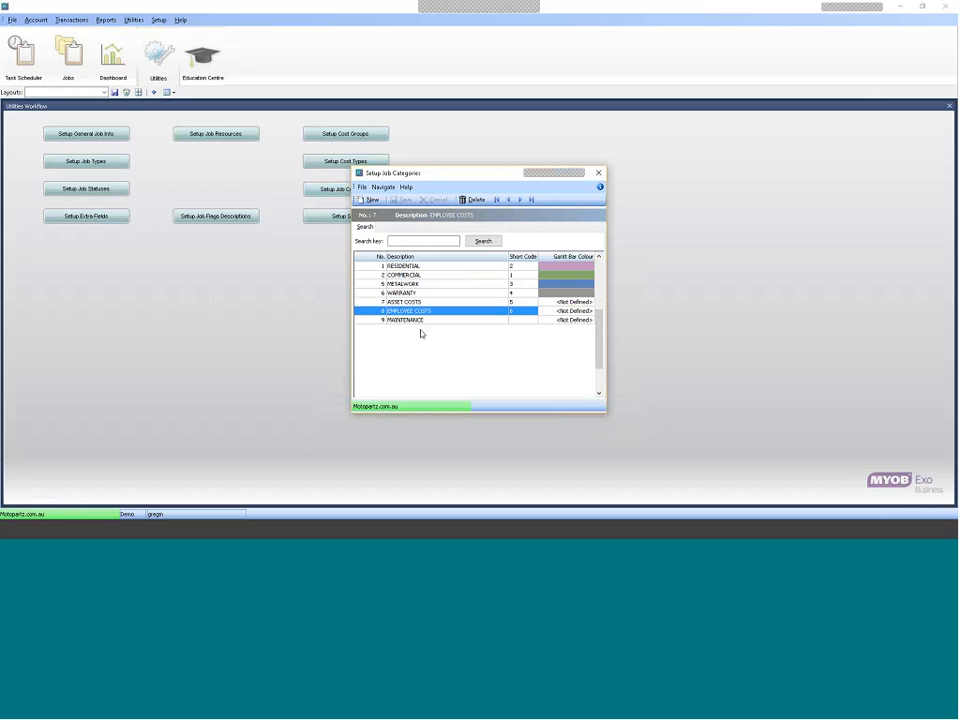
pyautogui.click(599, 173)
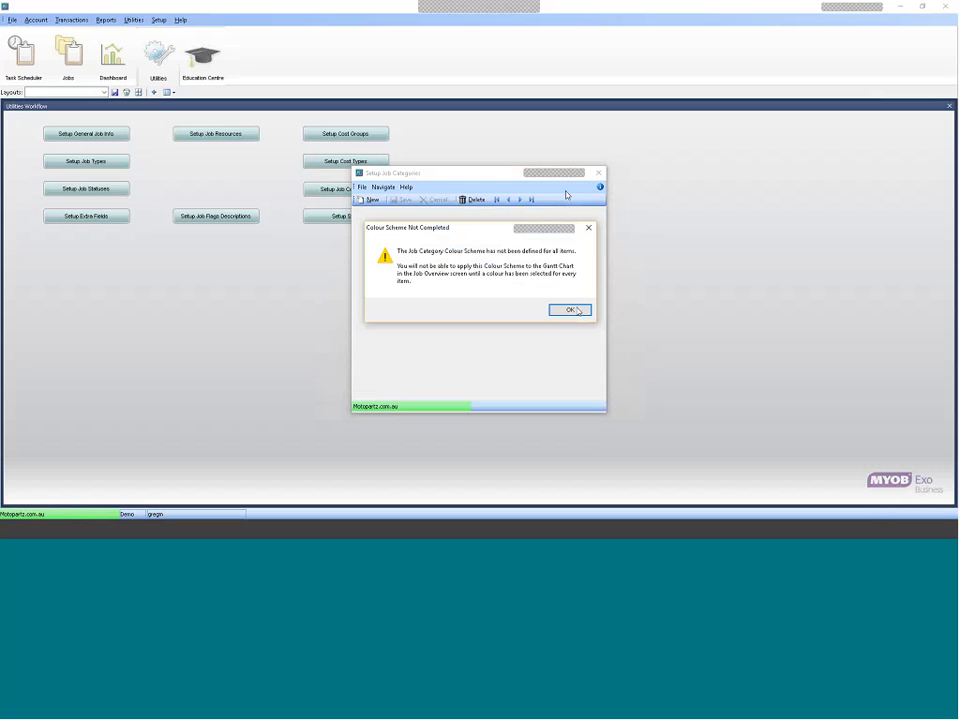
pyautogui.press('Return')
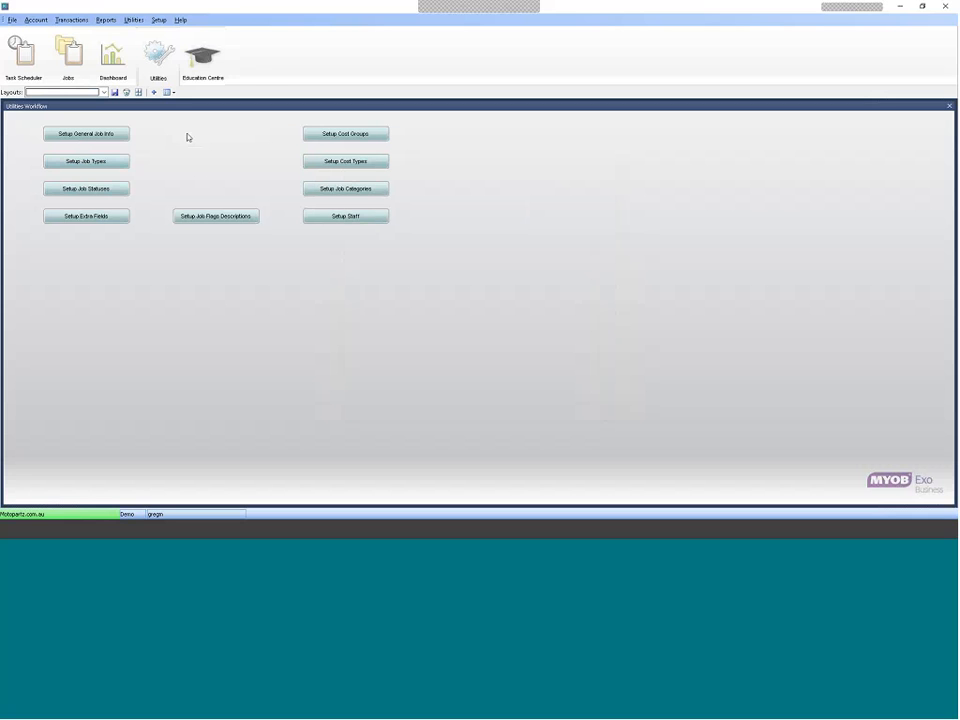
# Open the job resources setup in an enlarged window, examine the project manager's resource details, and close it
pyautogui.click(188, 137)
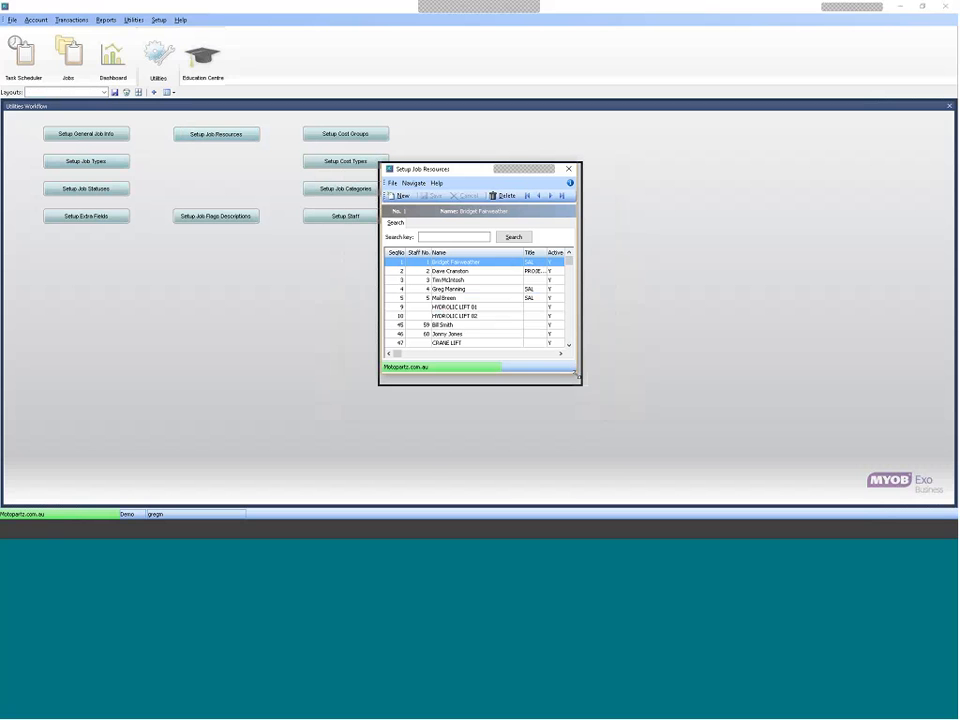
pyautogui.moveTo(574, 374); pyautogui.dragTo(620, 477)
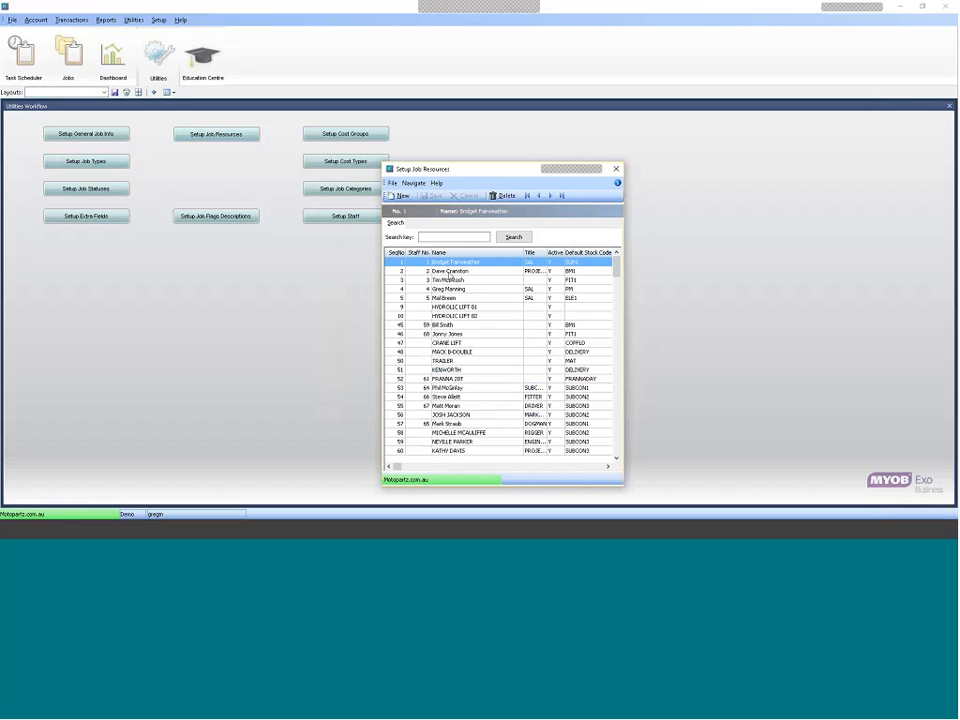
pyautogui.doubleClick(450, 271)
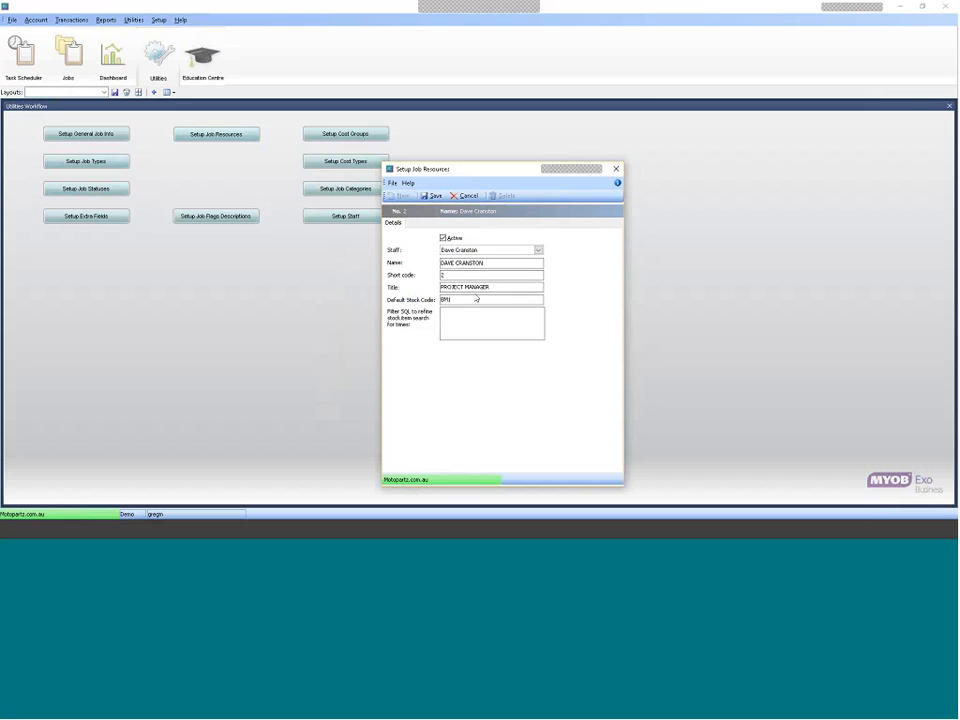
pyautogui.click(450, 343)
pyautogui.click(617, 170)
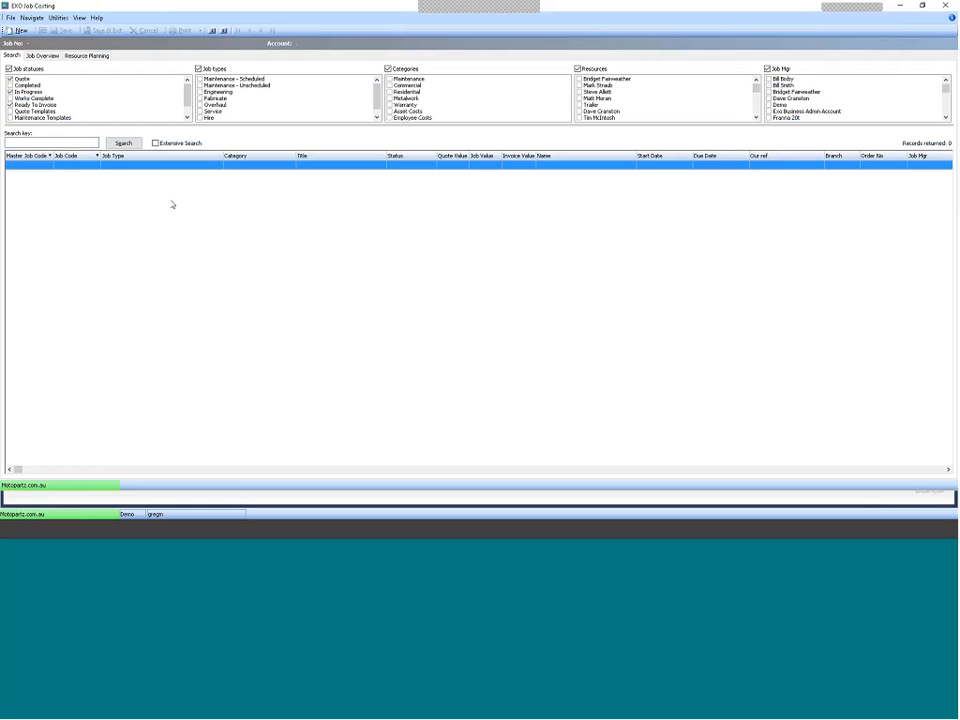
# Show the Job Flags and Entered By filter lists on the job search screen
pyautogui.click(78, 17)
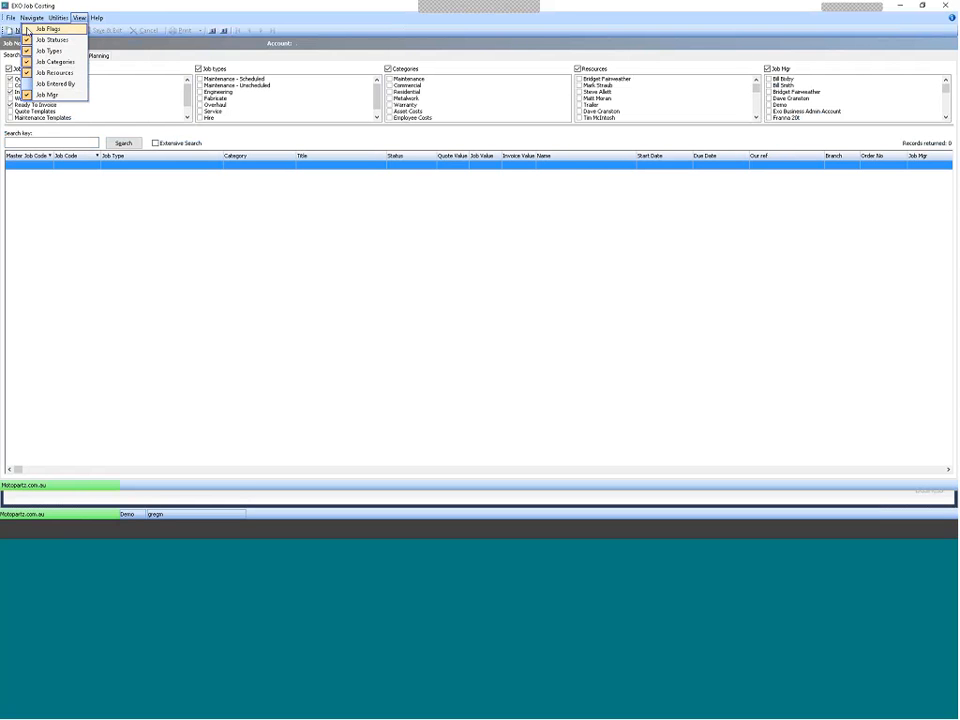
pyautogui.click(47, 29)
pyautogui.click(79, 18)
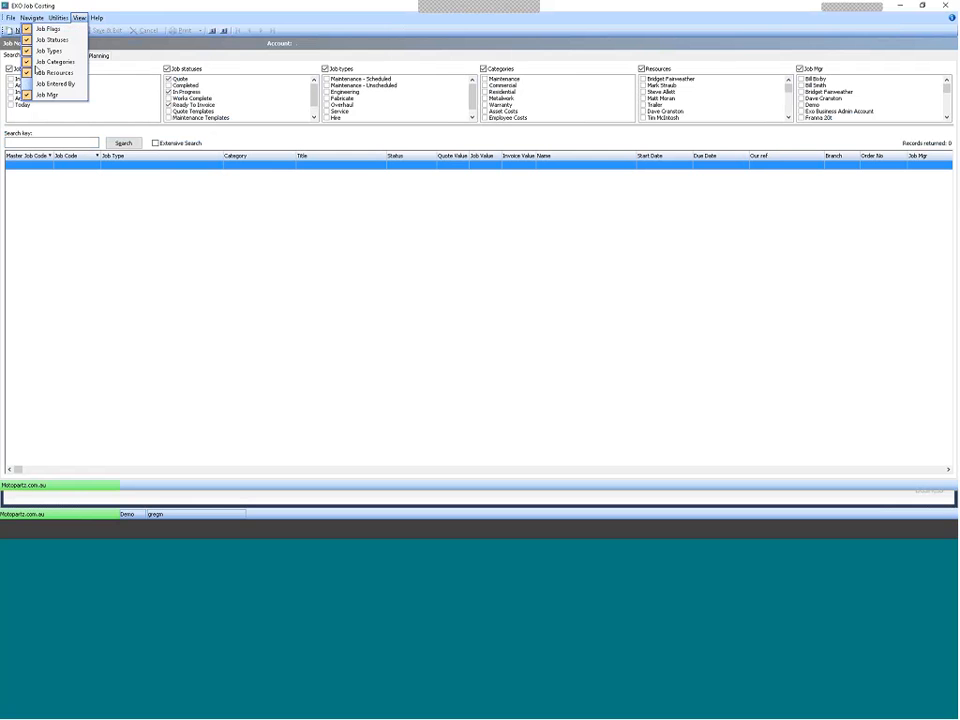
pyautogui.click(30, 84)
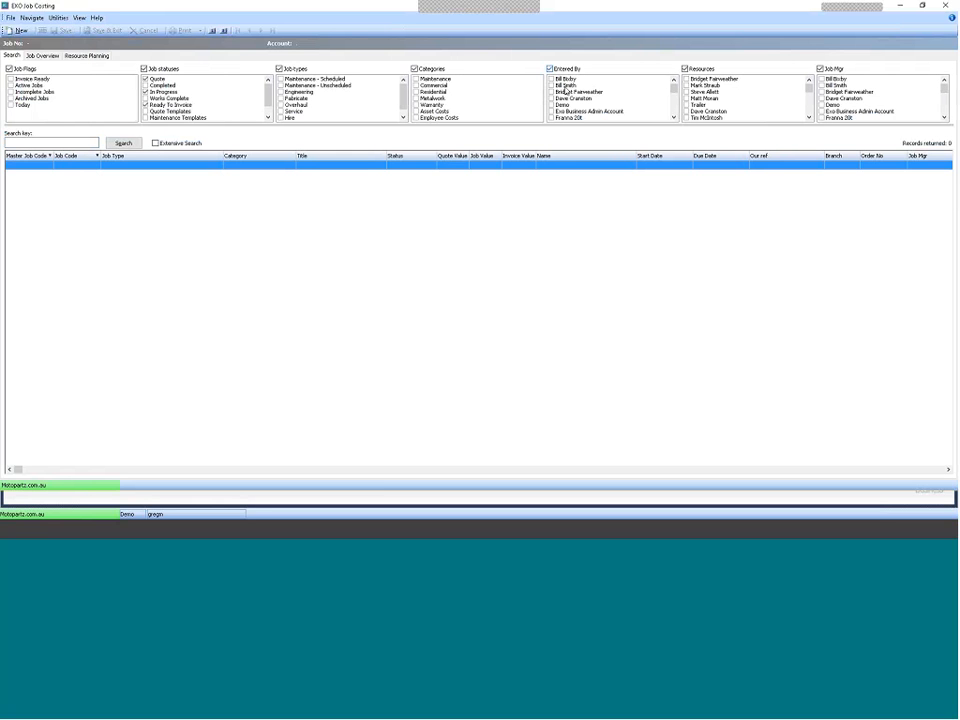
# Hide the Entered By and Job Flags filter lists on the job search screen
pyautogui.click(79, 18)
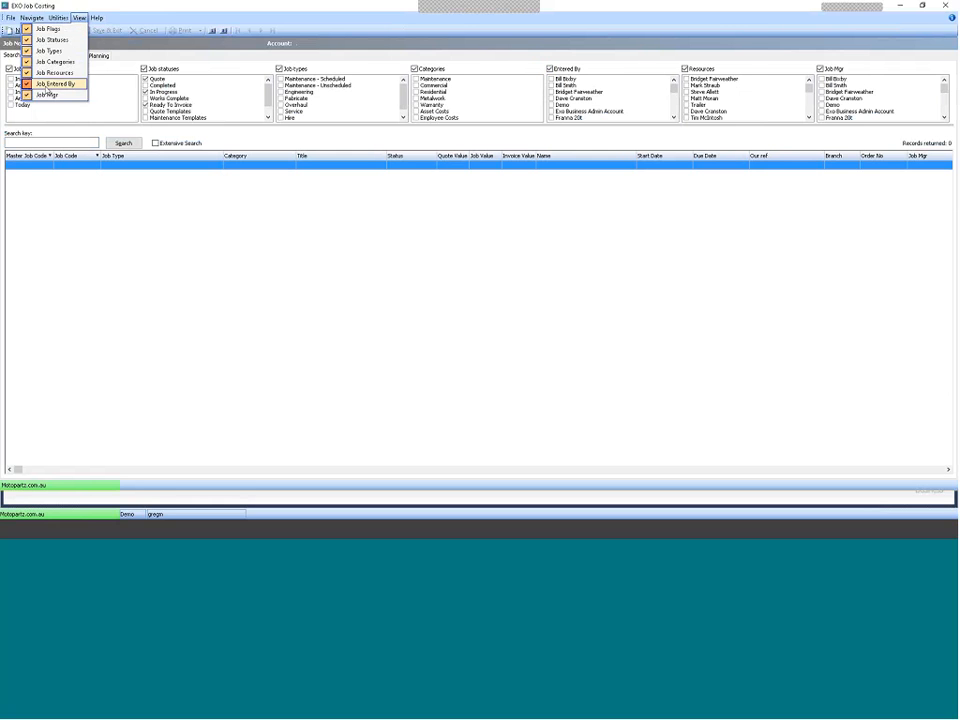
pyautogui.click(47, 88)
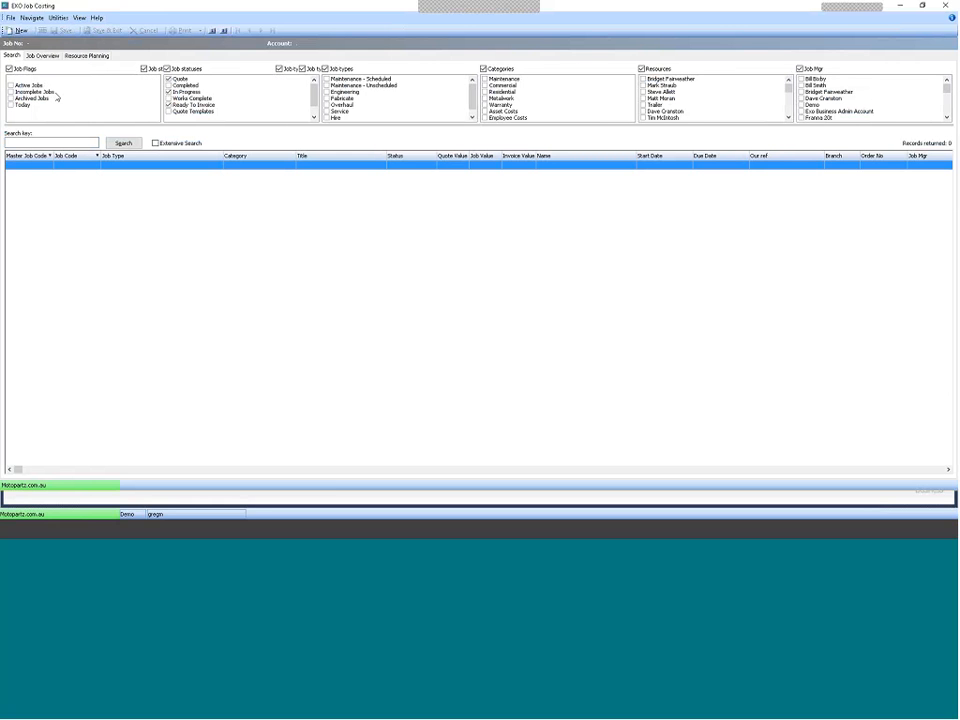
pyautogui.click(79, 19)
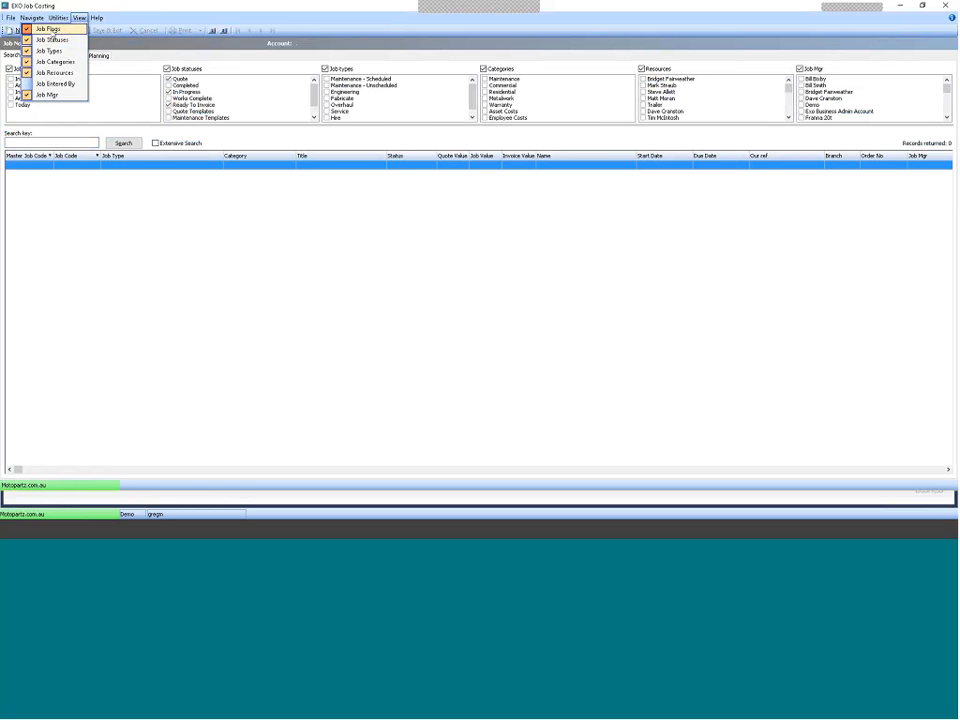
pyautogui.click(48, 30)
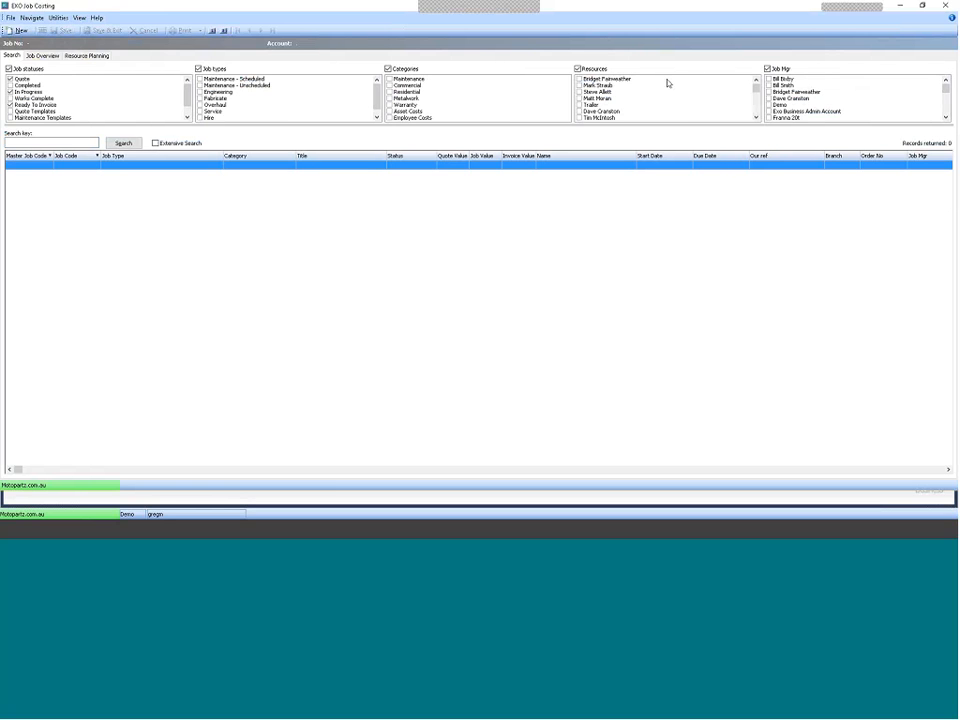
# Limit the job statuses to In Progress, Works Complete and Ready To Invoice, and run the job search
pyautogui.click(42, 143)
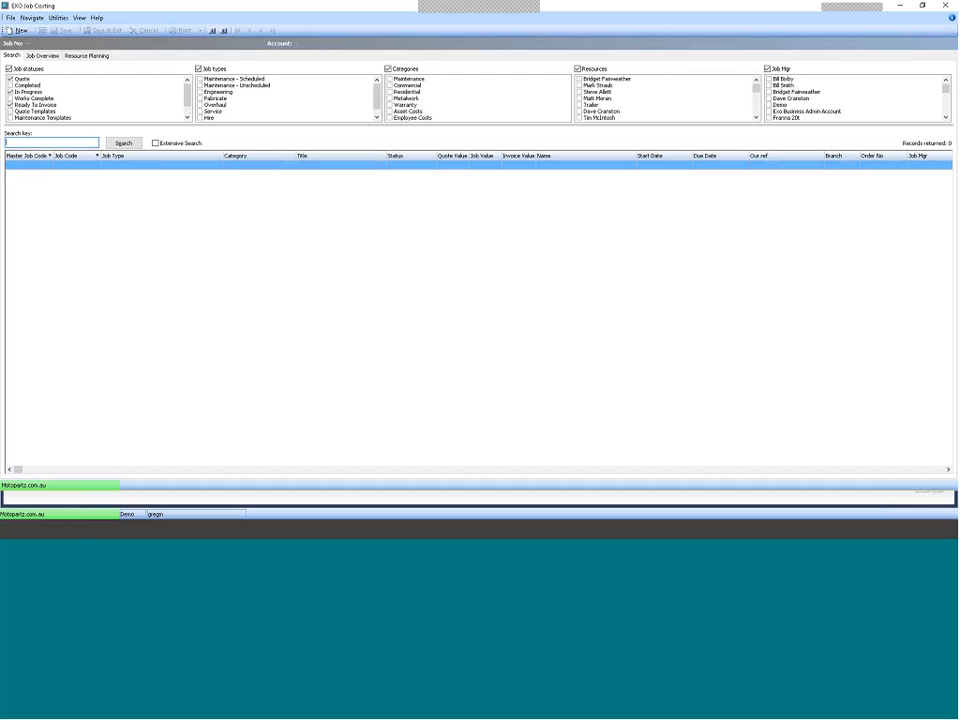
pyautogui.click(10, 78)
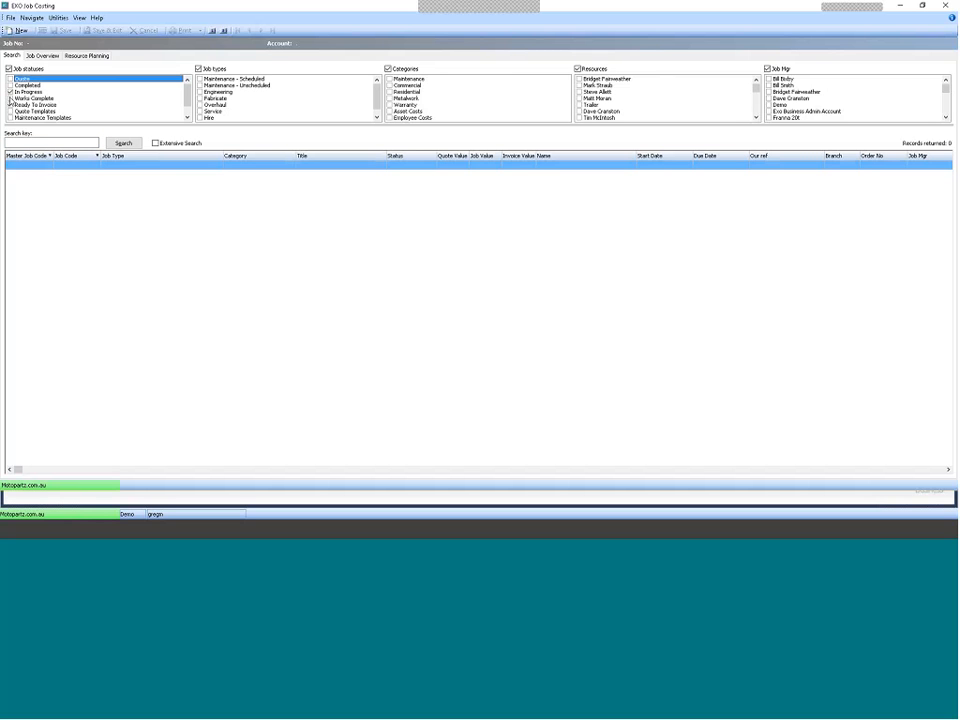
pyautogui.click(10, 98)
pyautogui.click(10, 104)
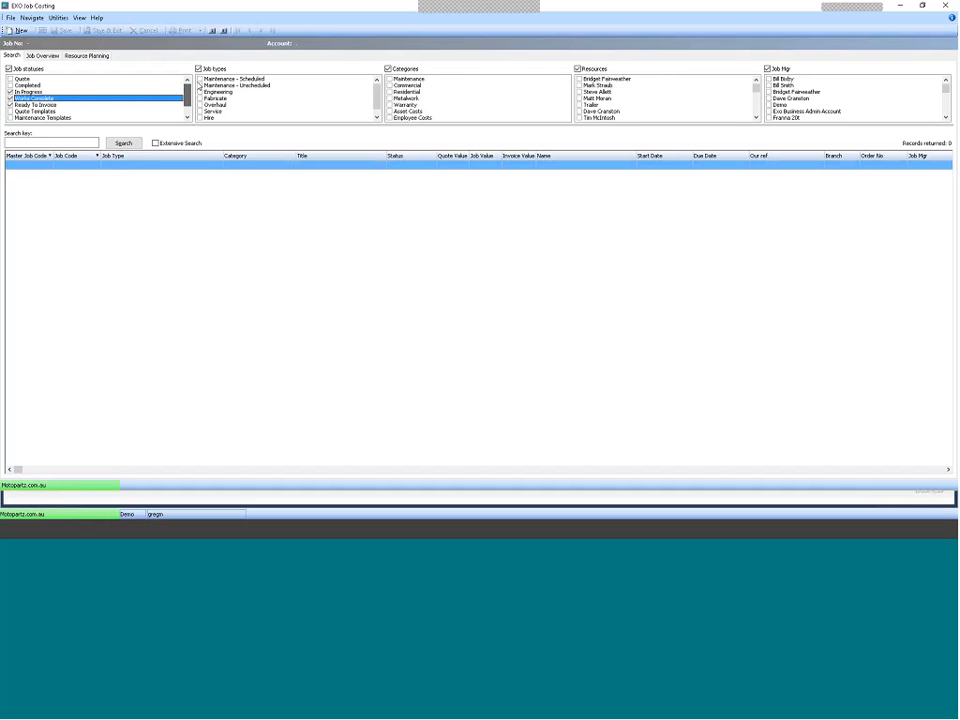
pyautogui.click(128, 144)
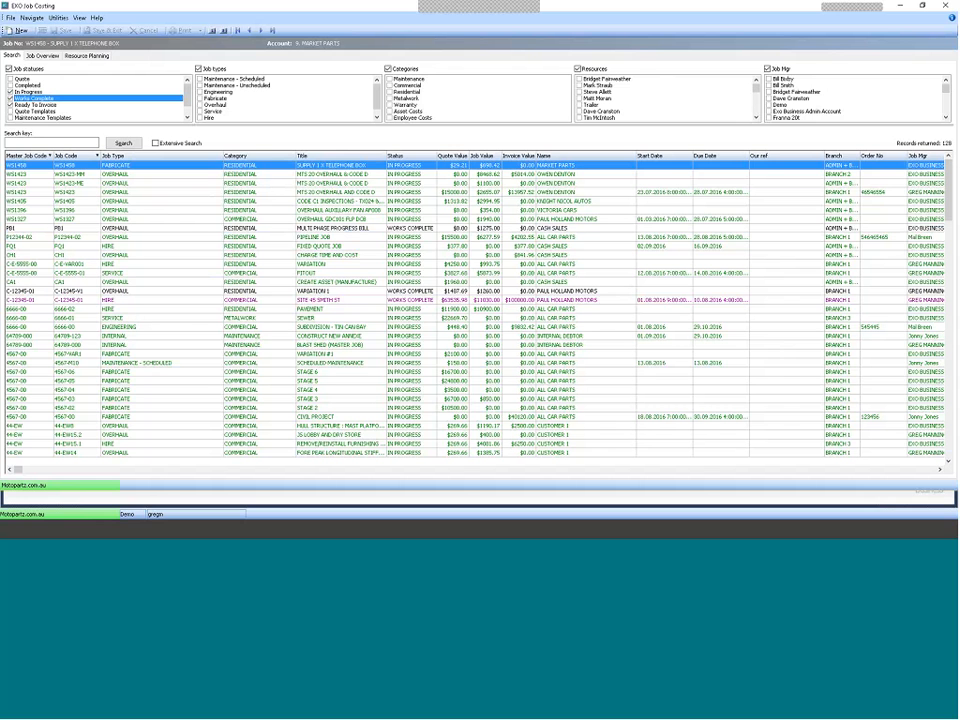
# Move the Category column ahead of Job Type in the job list and return it to its original place
pyautogui.moveTo(260, 155); pyautogui.dragTo(220, 158)
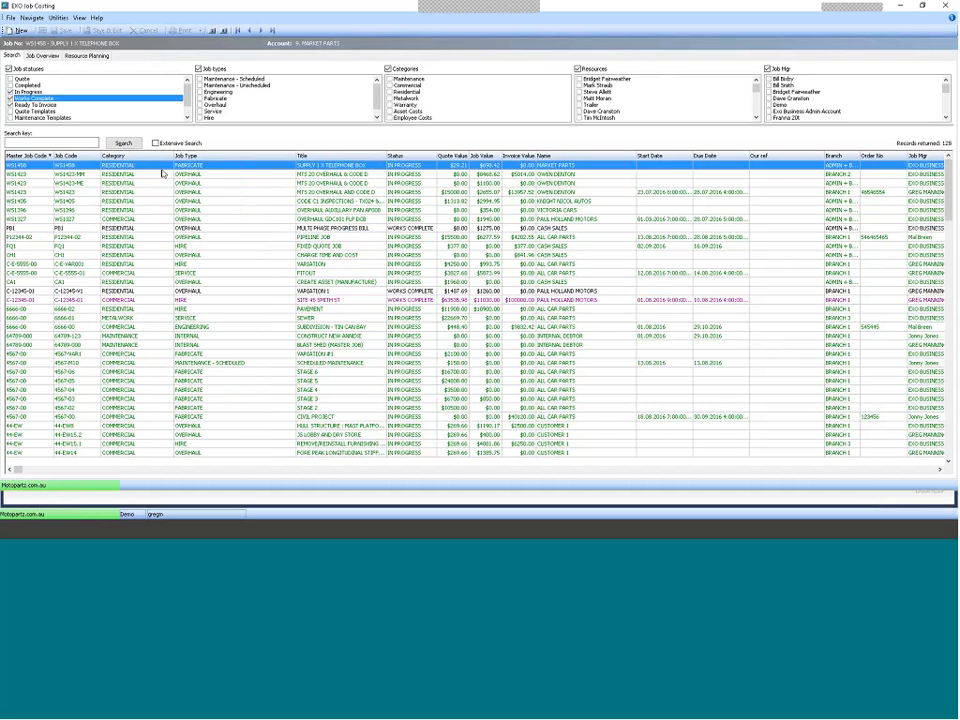
pyautogui.moveTo(131, 159); pyautogui.dragTo(296, 157)
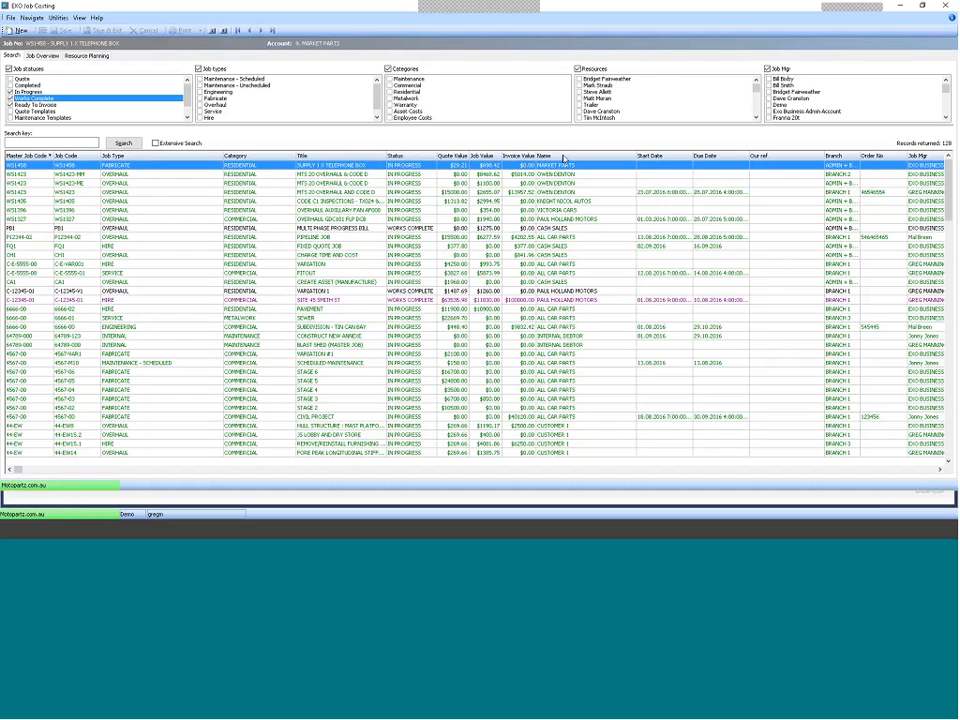
# Open the column chooser of the job list, look through the available columns and close it without changes
pyautogui.rightClick(563, 158)
pyautogui.click(593, 163)
pyautogui.rightClick(392, 156)
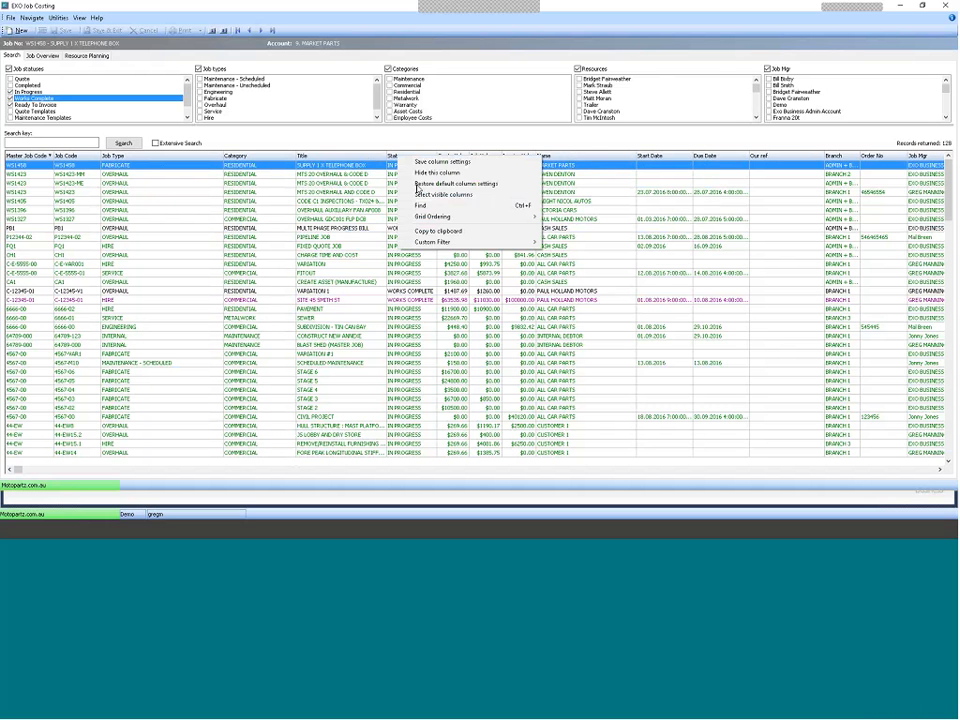
pyautogui.click(431, 197)
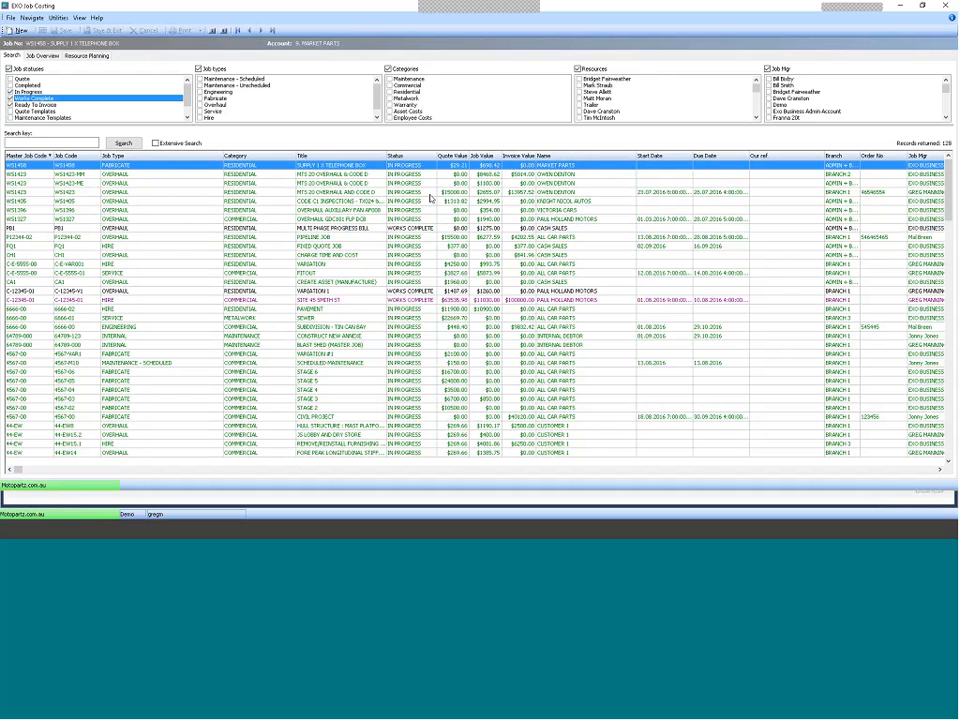
pyautogui.moveTo(529, 256)
pyautogui.mouseDown()
pyautogui.moveTo(528, 319)
pyautogui.moveTo(529, 252)
pyautogui.mouseUp()
pyautogui.click(524, 345)
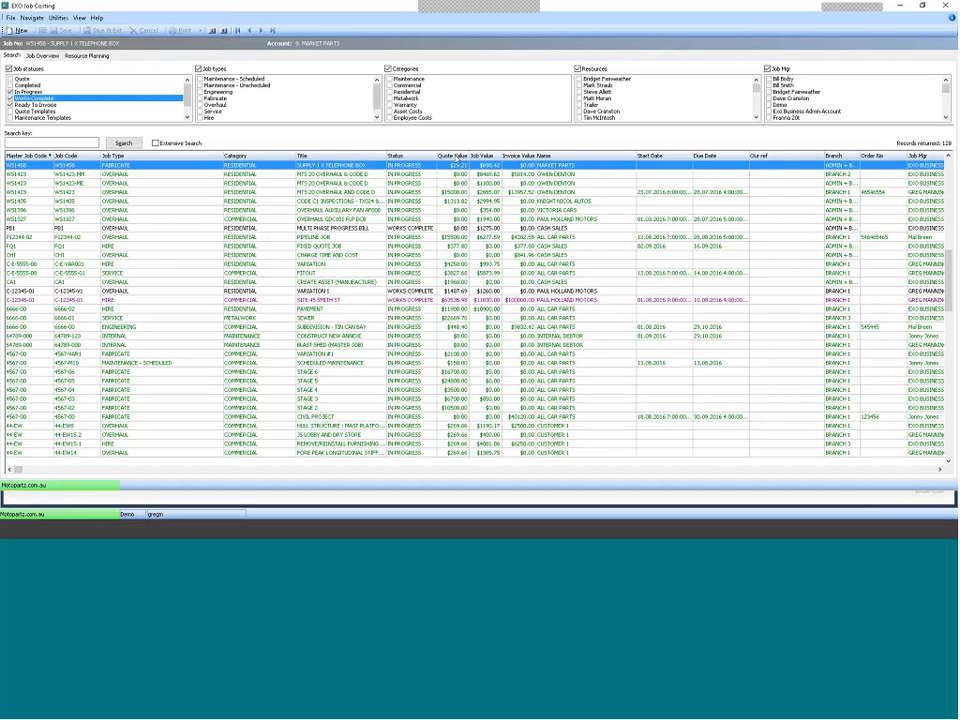
# Sort the job list by Quote Value in descending order and select the first job
pyautogui.click(455, 157)
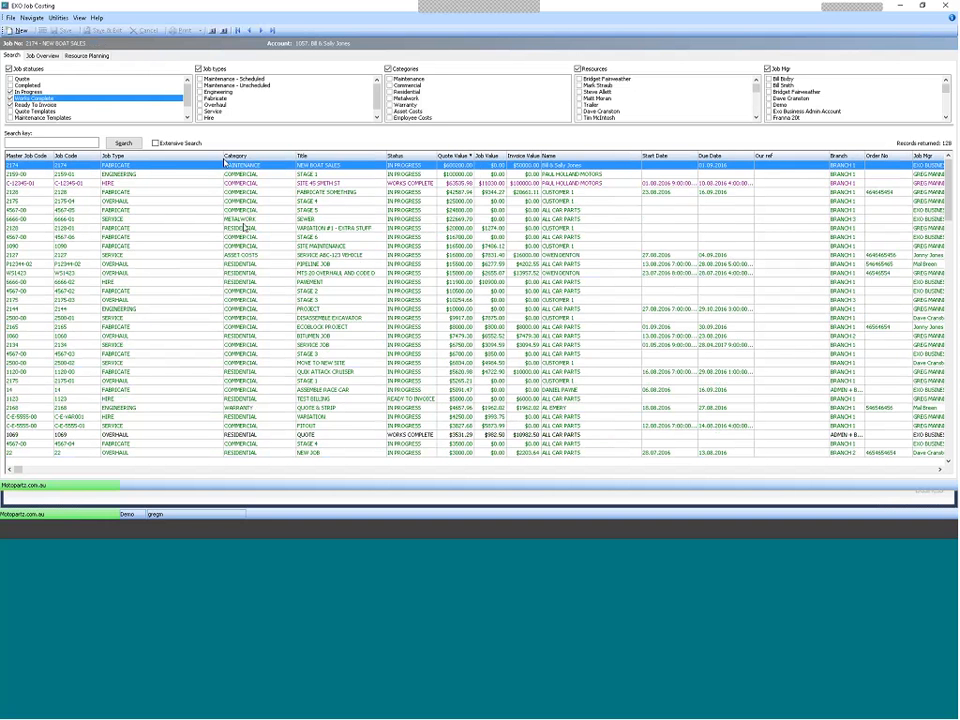
pyautogui.rightClick(246, 155)
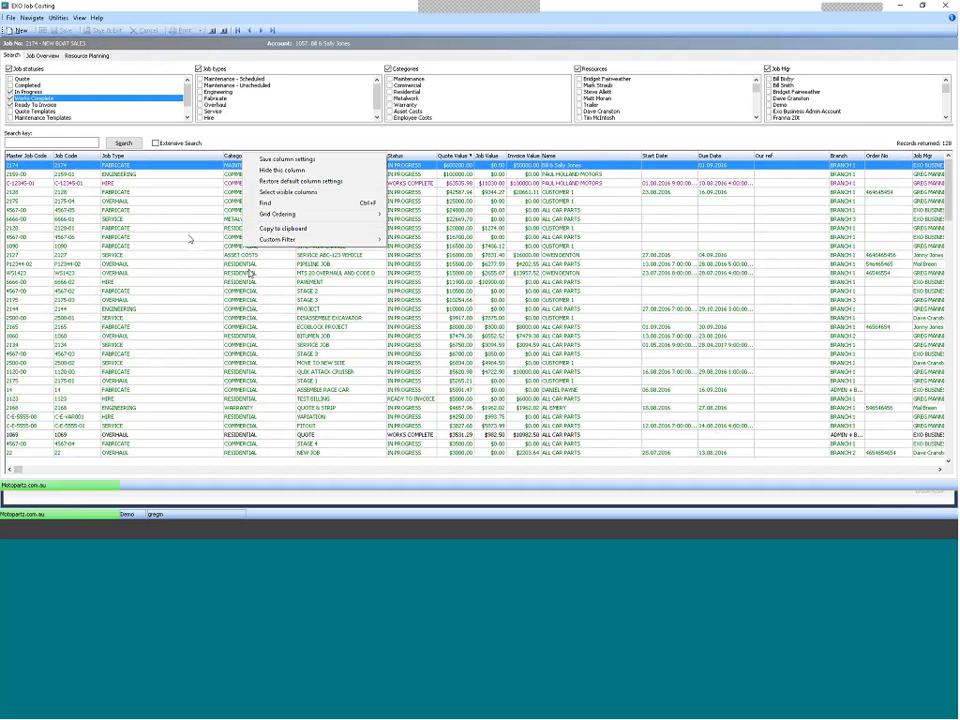
pyautogui.click(251, 276)
pyautogui.click(244, 272)
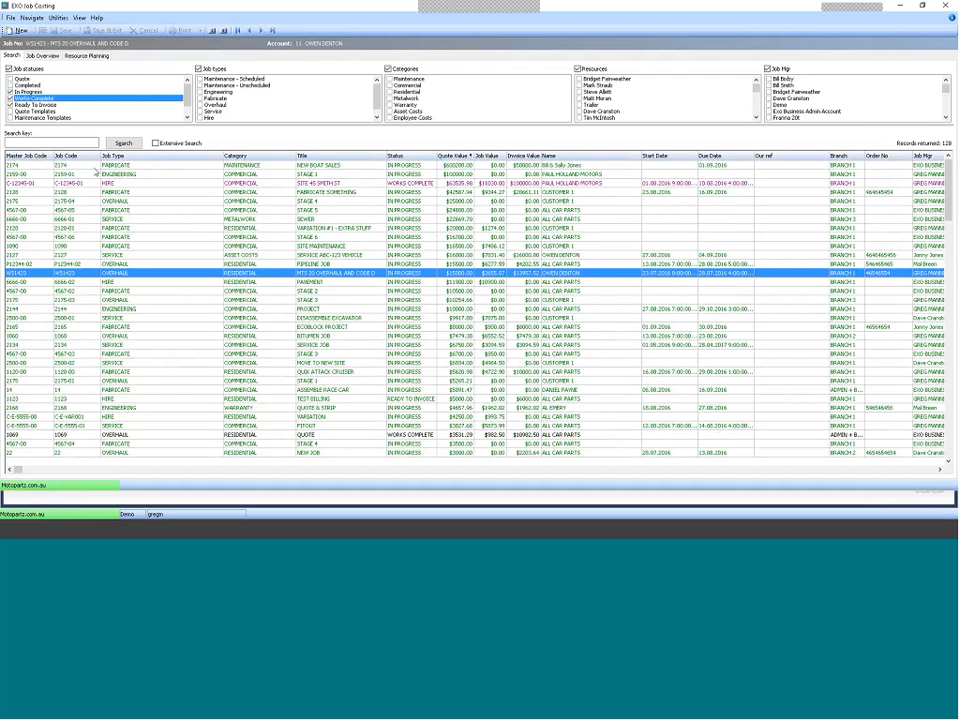
pyautogui.click(96, 166)
# Search the jobs using the key HOLLAND
pyautogui.click(45, 144)
pyautogui.write('HOLL')
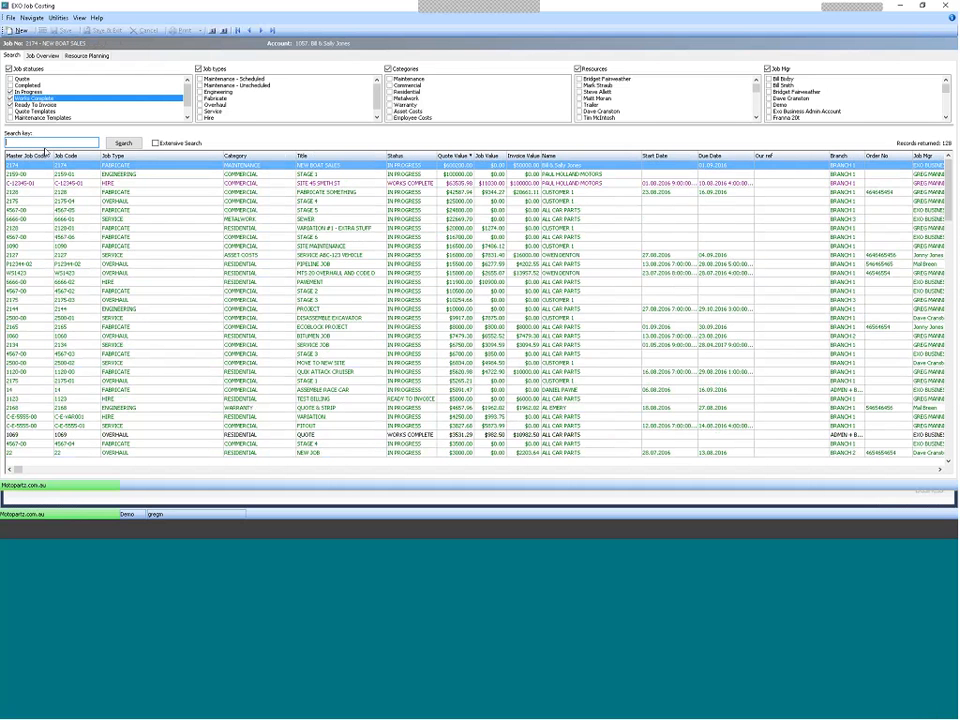
pyautogui.write('AND')
pyautogui.press('Return')
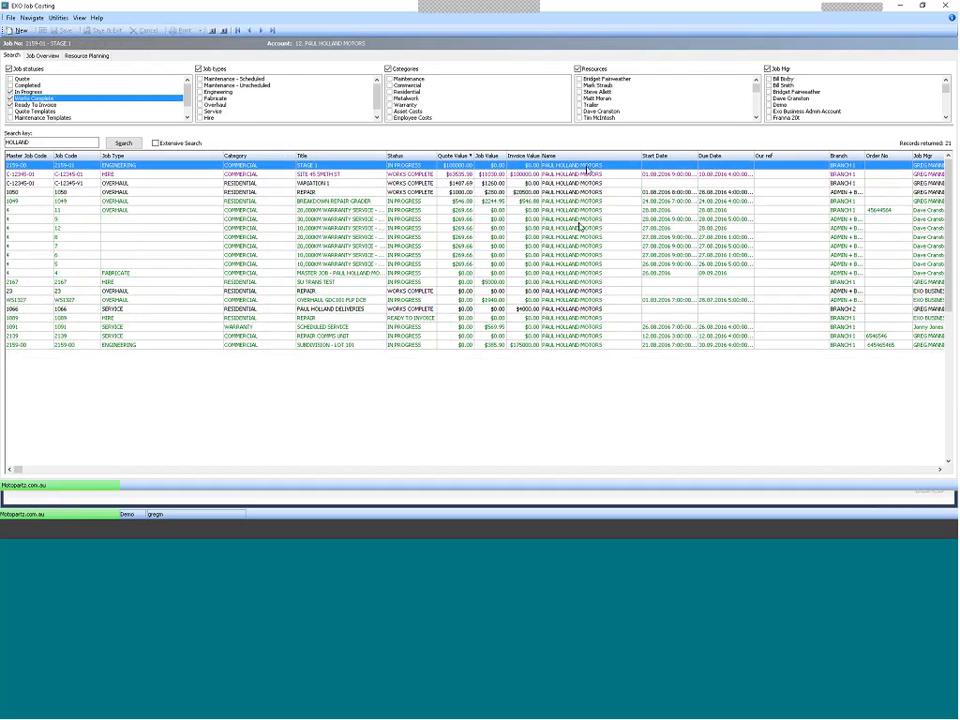
# Go through the jobs found for HOLLAND one by one down to the last row
pyautogui.press('Down')
pyautogui.press('Down')
pyautogui.press('Down')
pyautogui.press('Down')
pyautogui.press('Down')
pyautogui.press('Down')
pyautogui.press('Down')
pyautogui.press('Down')
pyautogui.press('Down')
pyautogui.press('Down')
pyautogui.press('Down')
pyautogui.press('Down')
pyautogui.press('Down')
pyautogui.press('Down')
pyautogui.press('Down')
pyautogui.press('Down')
pyautogui.press('Down')
pyautogui.press('Down')
pyautogui.press('Down')
pyautogui.press('Down')
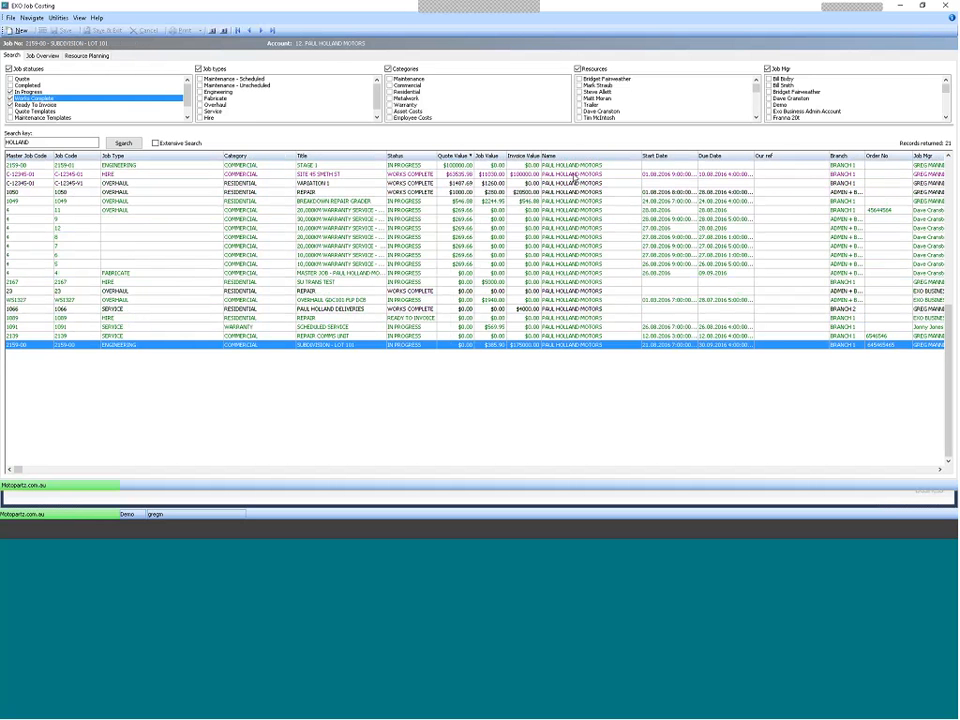
# Open the Paul Holland Motors debtor account from a job, review its contacts, transactions and jobs including inactive ones, and close it
pyautogui.click(270, 238)
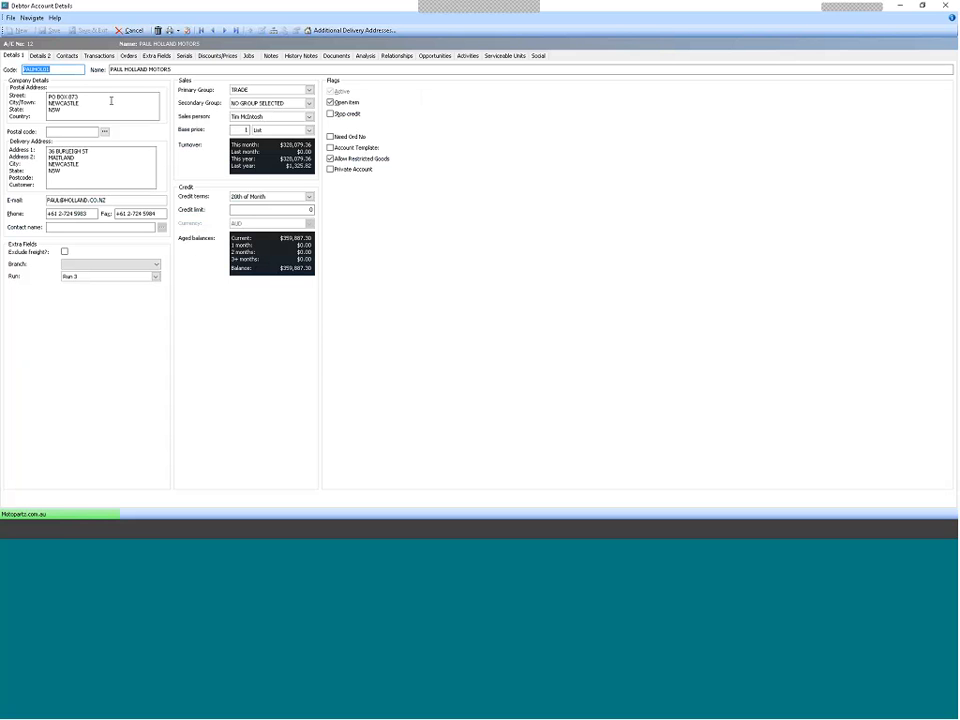
pyautogui.click(67, 55)
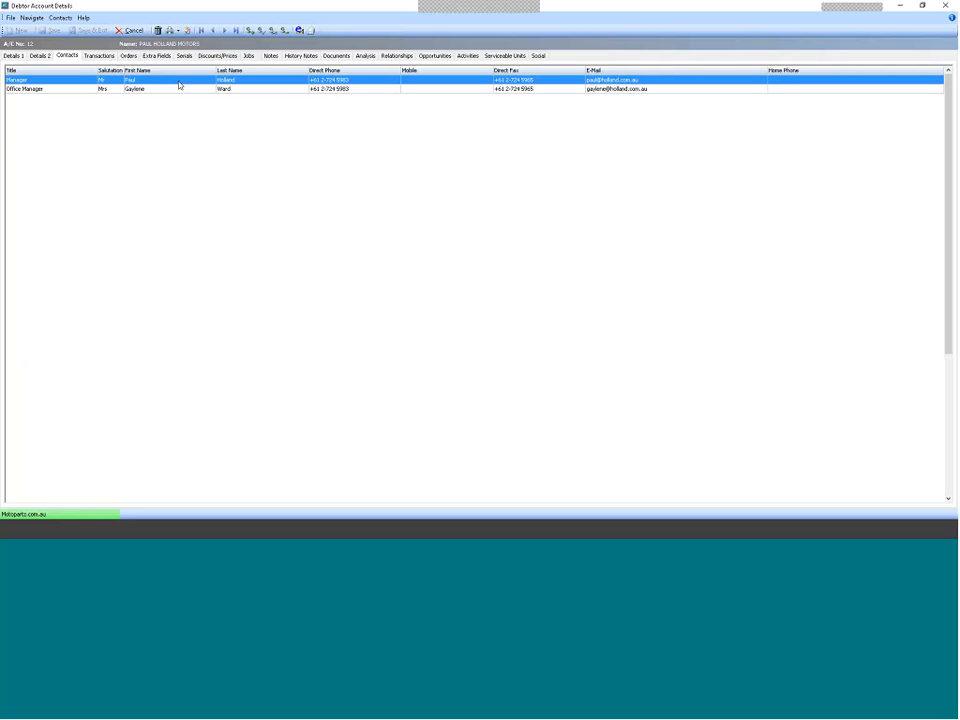
pyautogui.click(99, 55)
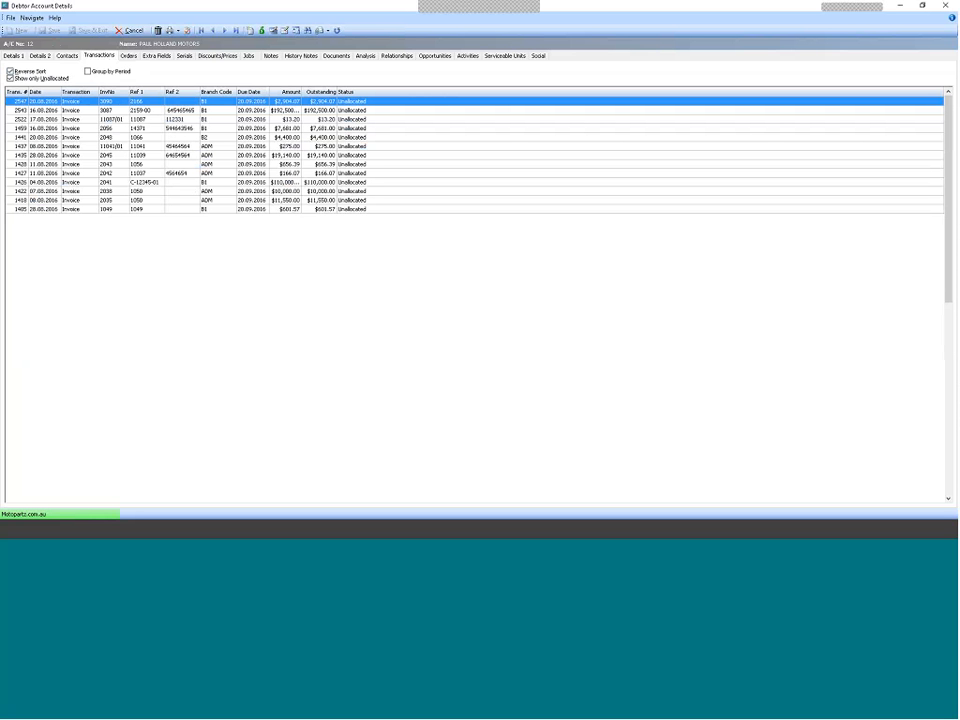
pyautogui.click(251, 57)
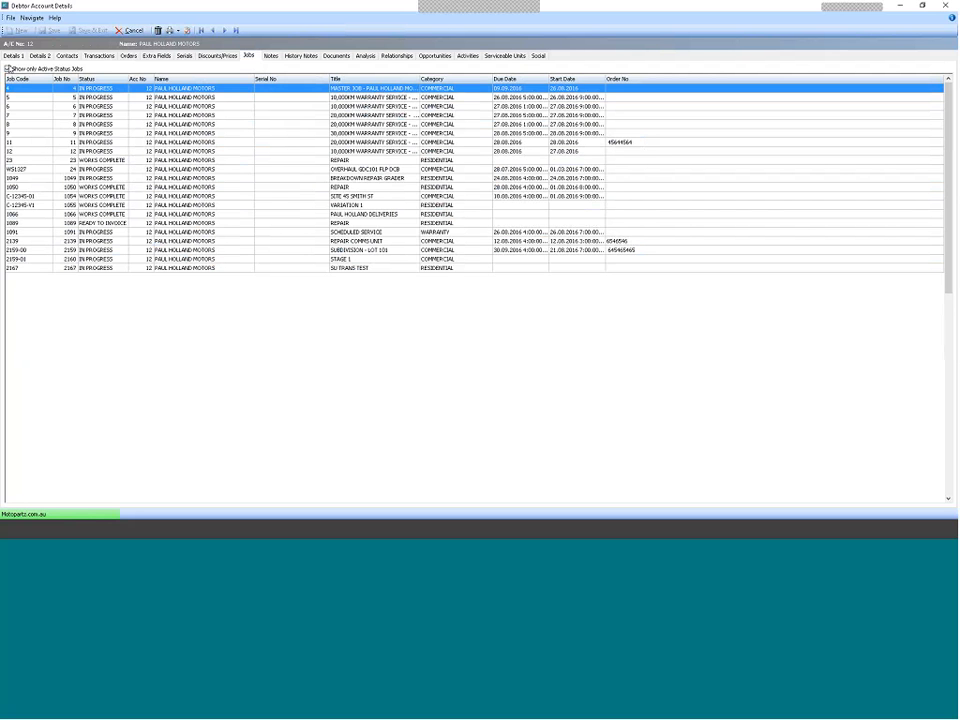
pyautogui.click(8, 69)
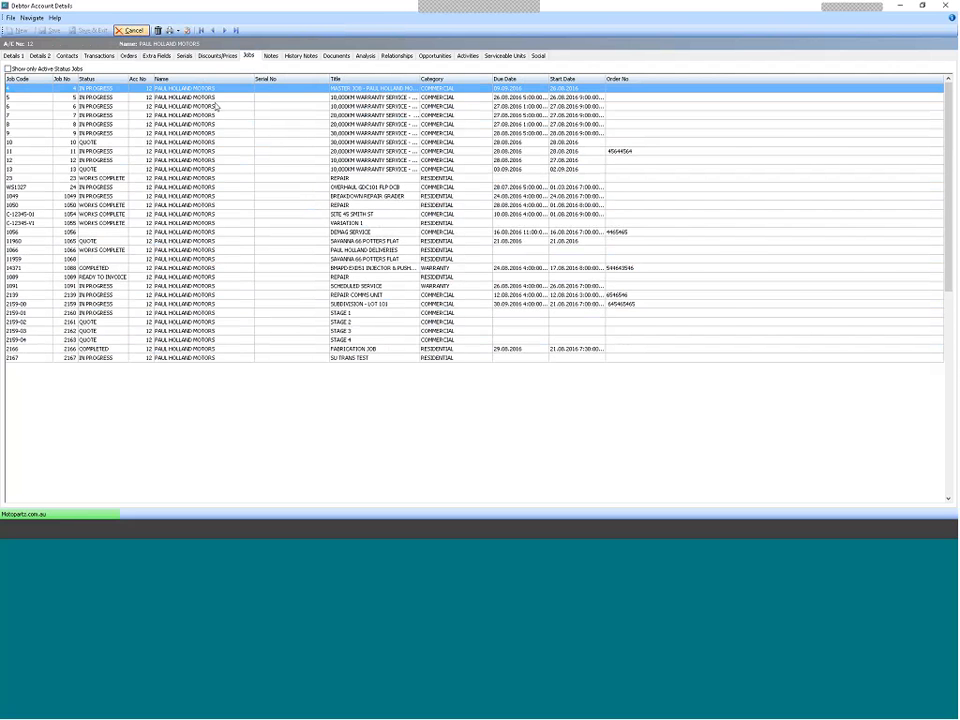
pyautogui.click(135, 31)
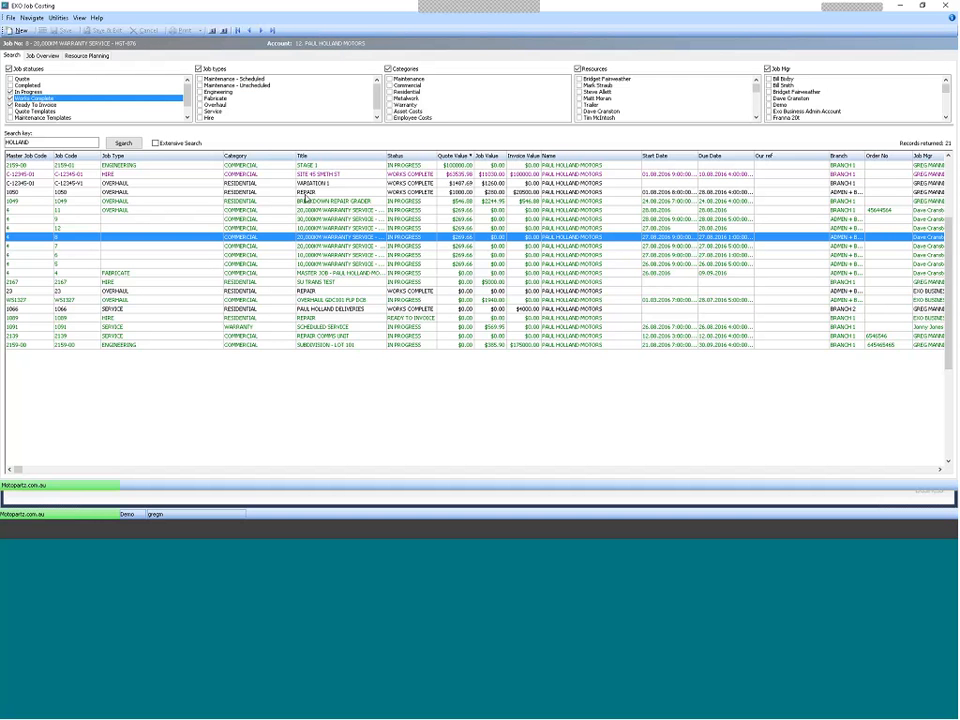
# Clear the search key and rerun the job search
pyautogui.click(58, 142)
pyautogui.moveTo(58, 142); pyautogui.dragTo(11, 139)
pyautogui.press('BackSpace')
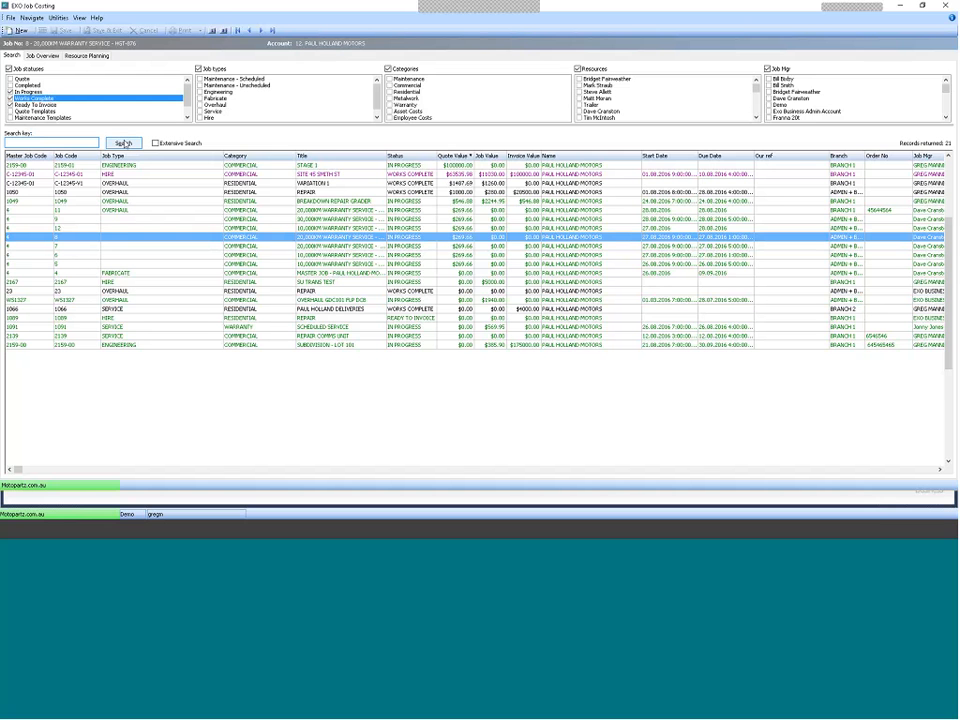
pyautogui.click(124, 143)
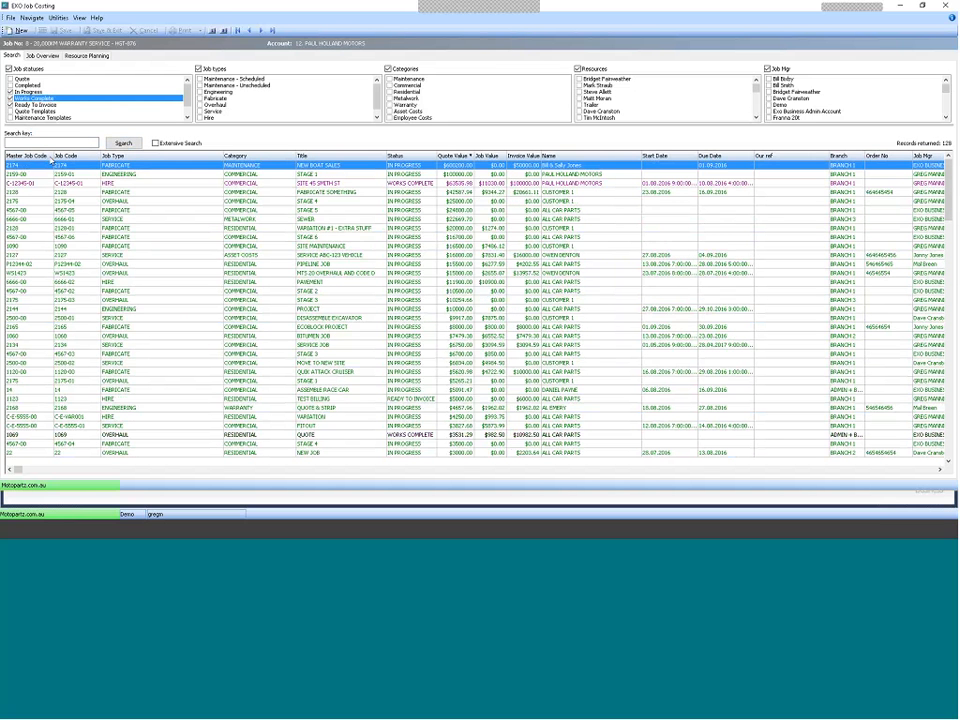
# Show the Master Job No and Job No columns in the job list
pyautogui.rightClick(84, 160)
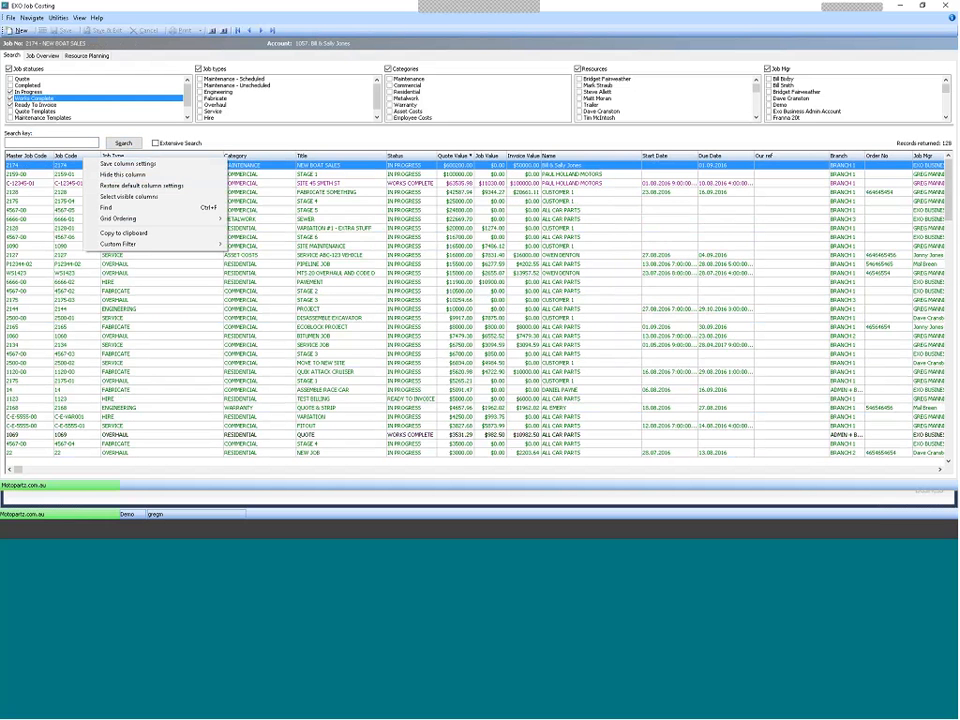
pyautogui.click(113, 197)
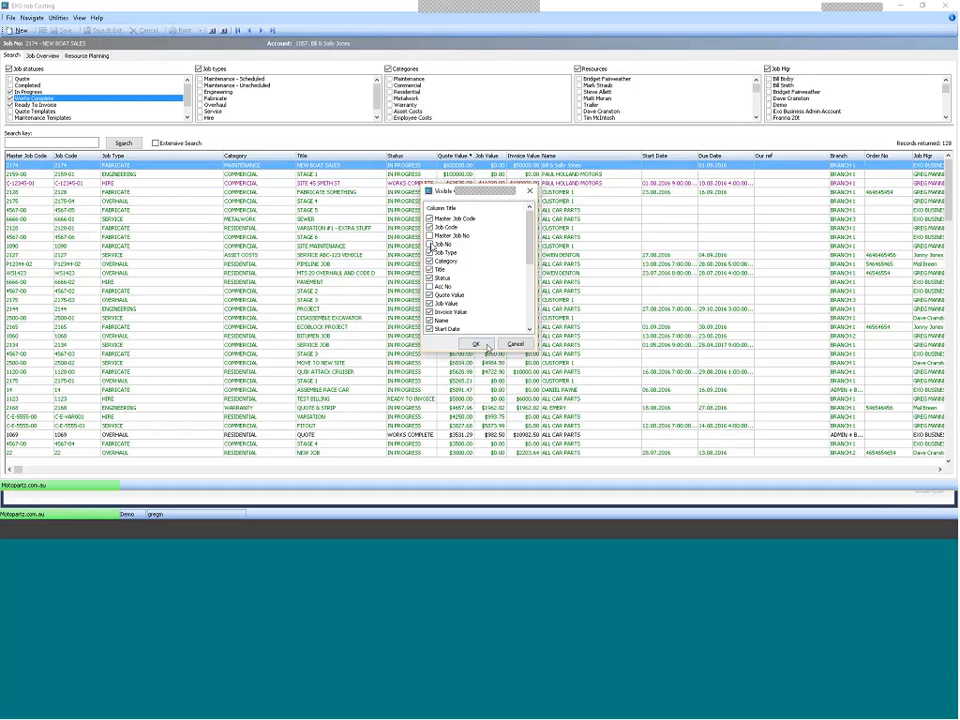
pyautogui.click(485, 345)
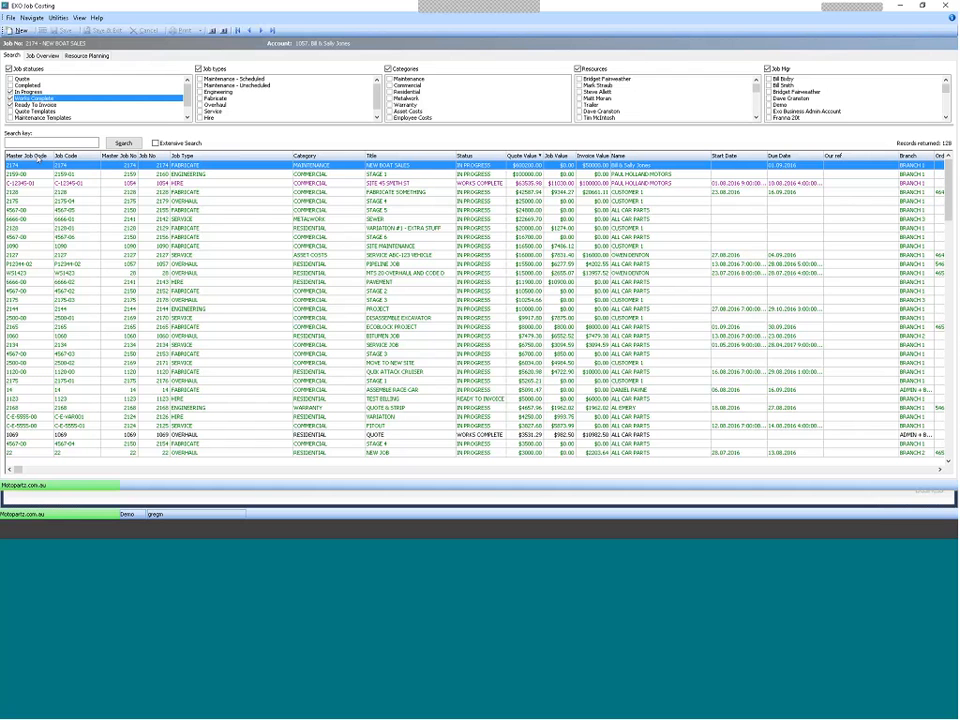
# Hide the Master Job No and Job No columns from the job list
pyautogui.rightClick(38, 160)
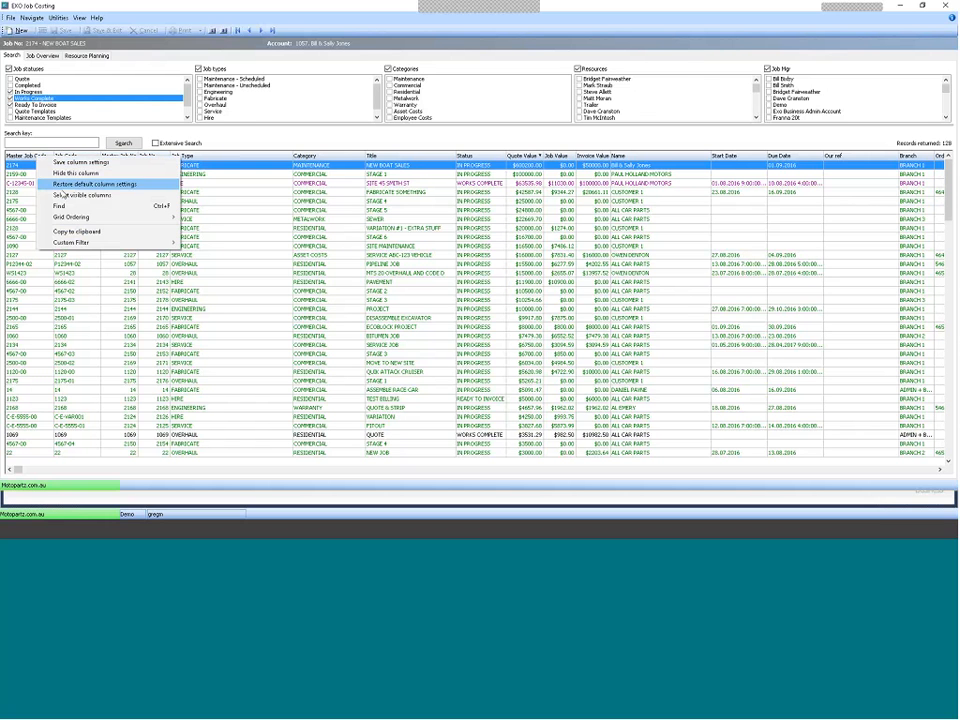
pyautogui.click(80, 195)
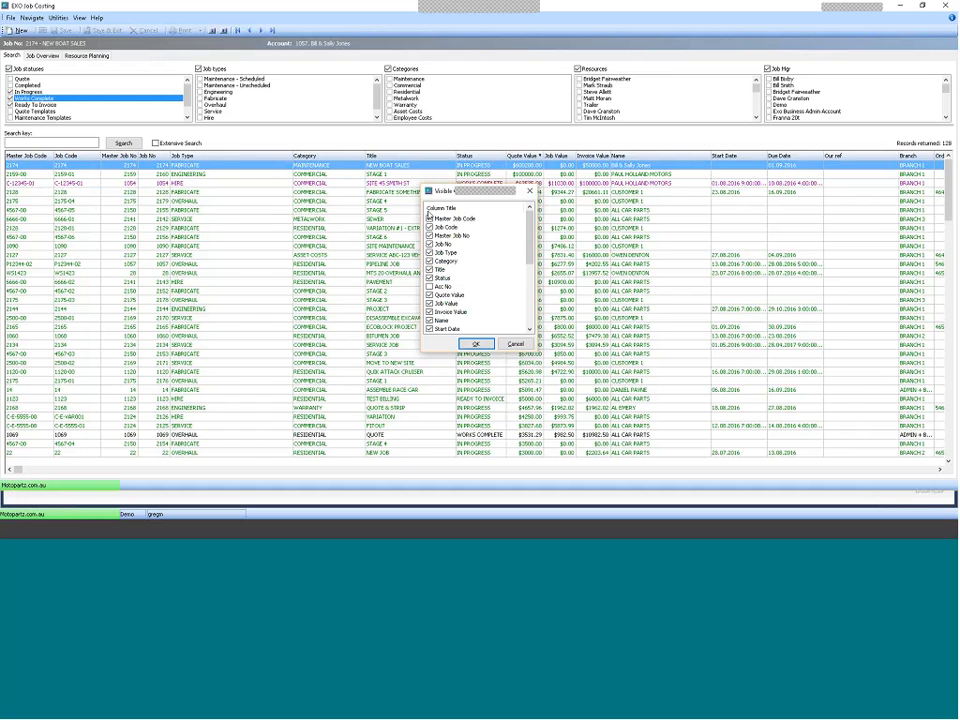
pyautogui.click(429, 235)
pyautogui.click(429, 244)
pyautogui.click(476, 343)
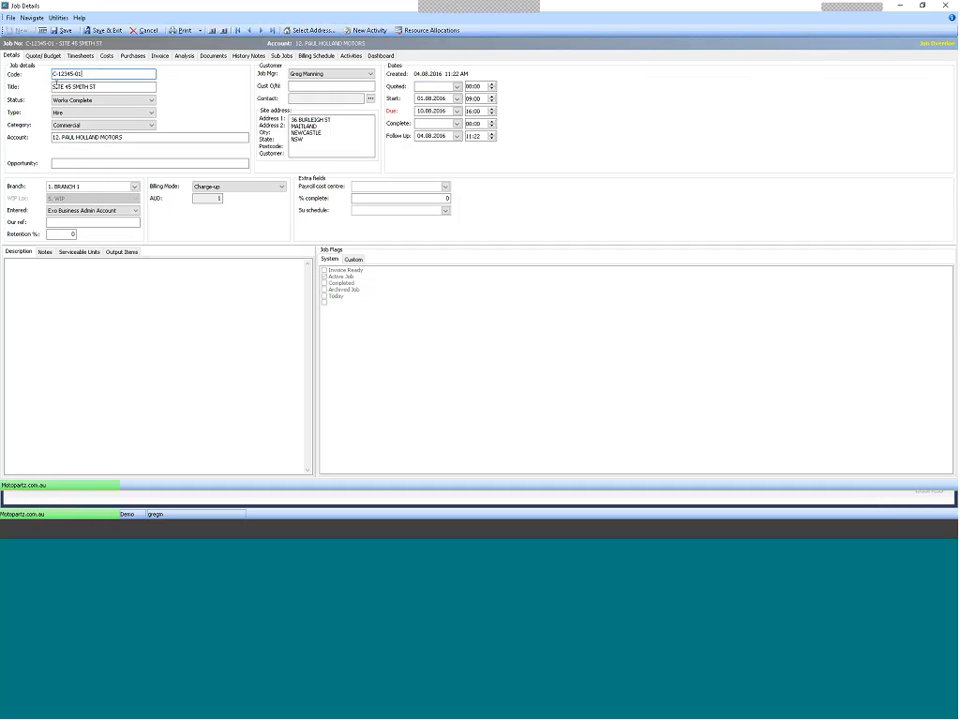
# Cancel out of the open job's details and sort the job list by Master Job Code in descending order
pyautogui.click(148, 31)
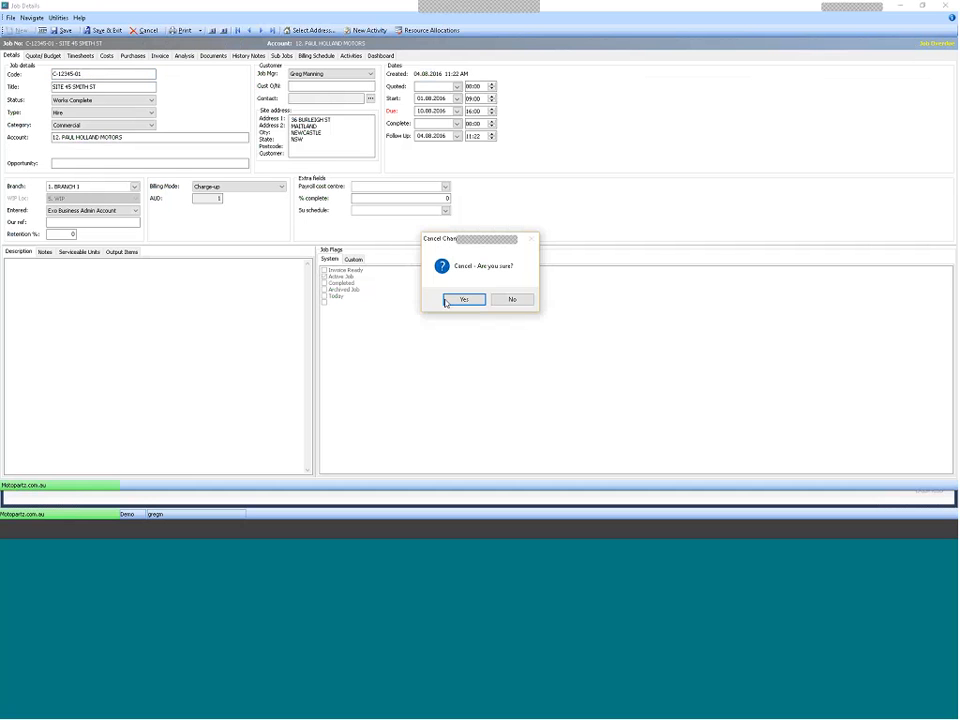
pyautogui.click(446, 301)
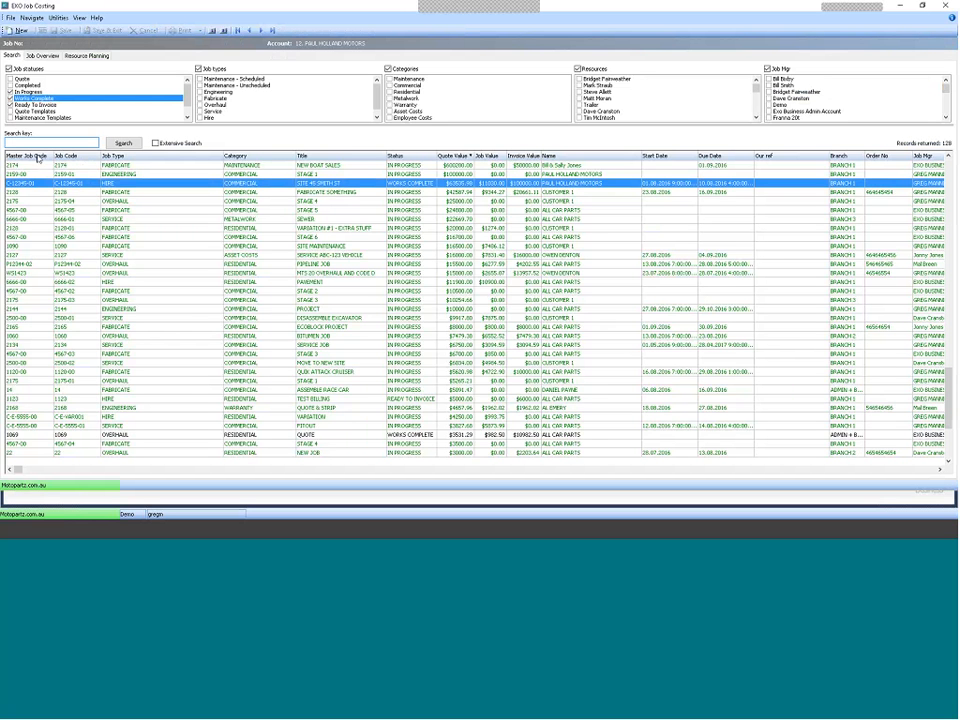
pyautogui.click(38, 157)
pyautogui.click(48, 157)
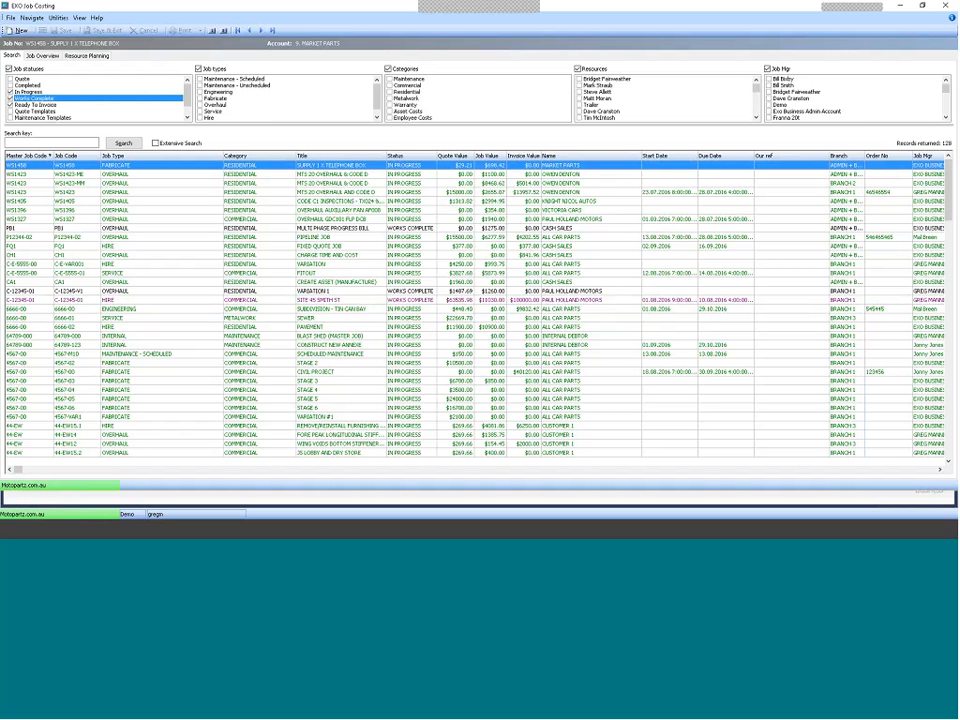
# Search the jobs using the key 4567 and sort the results by Job Code in ascending order
pyautogui.click(38, 145)
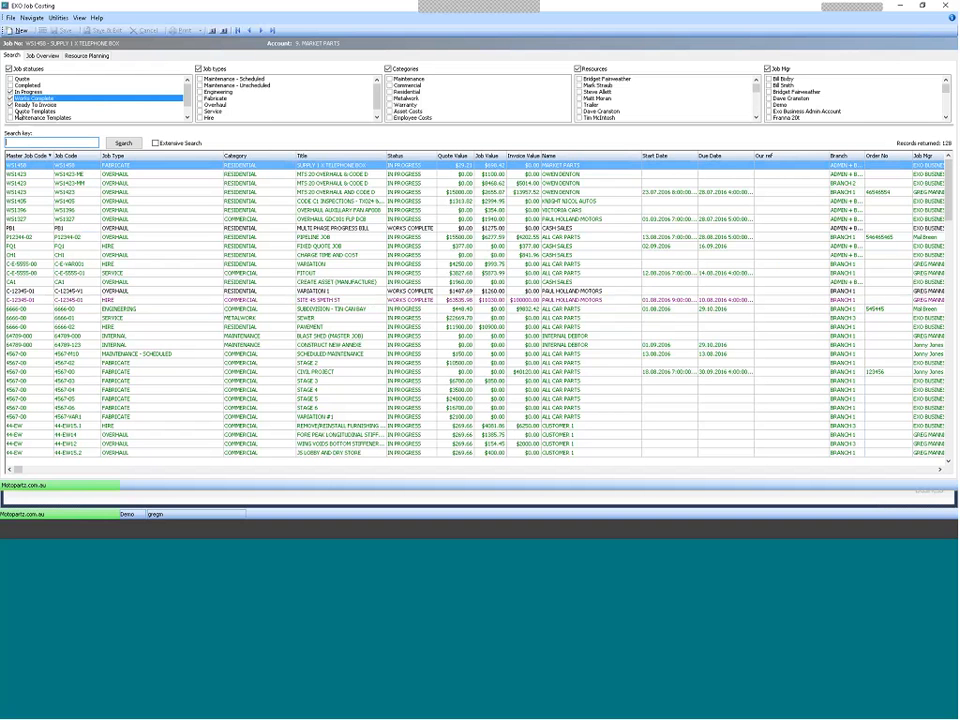
pyautogui.write('4567')
pyautogui.press('Return')
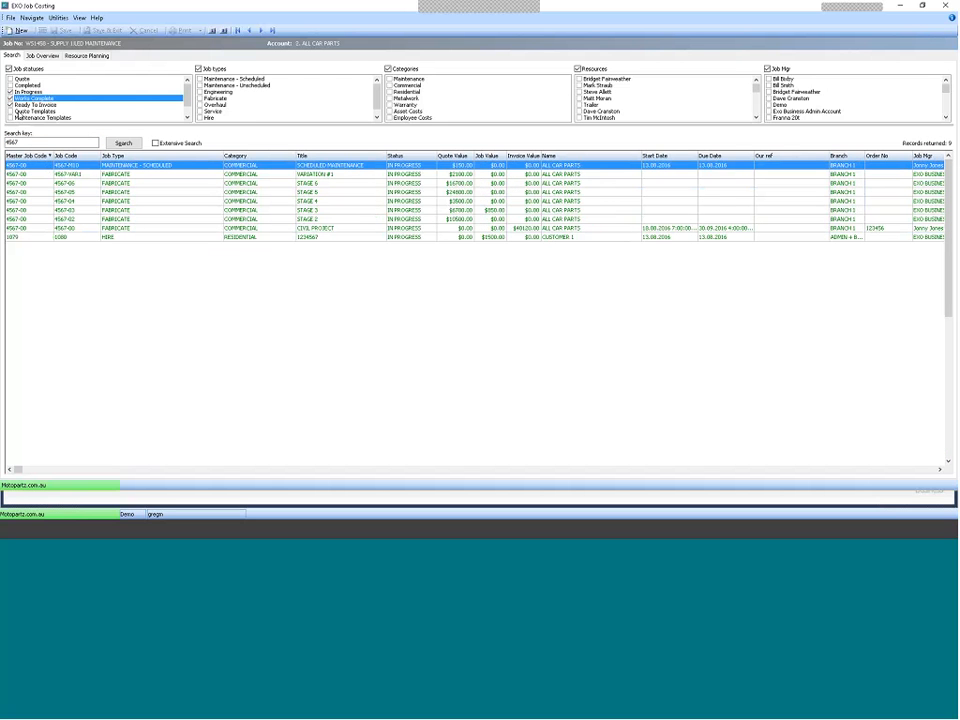
pyautogui.click(78, 158)
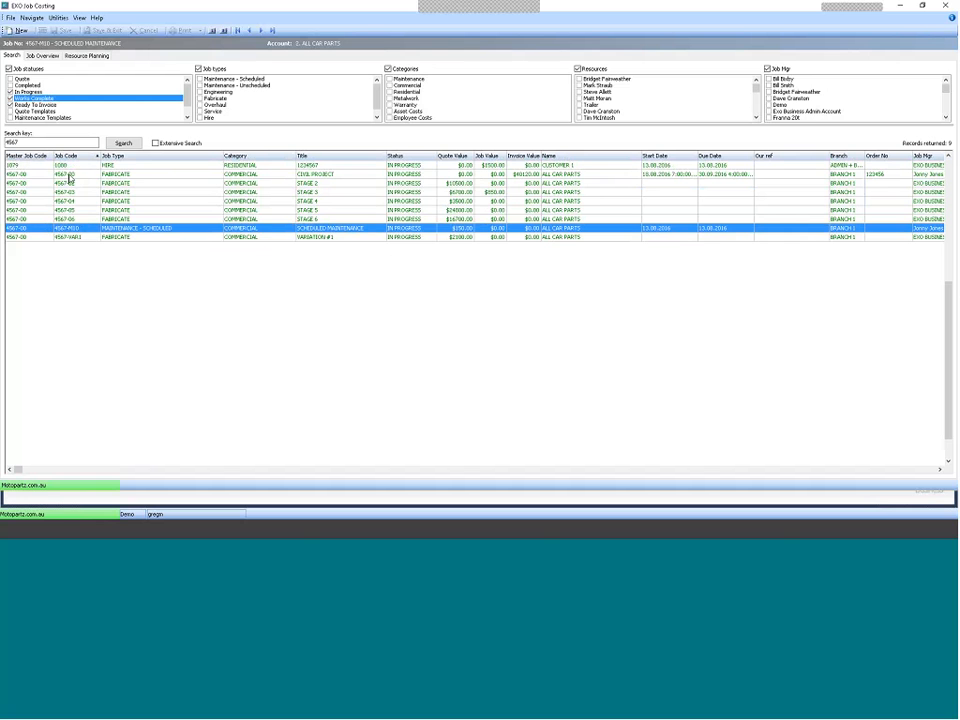
# Look through the 4567 sub-jobs in the search results, from the civil project and its stages to the scheduled maintenance and variation jobs
pyautogui.click(70, 177)
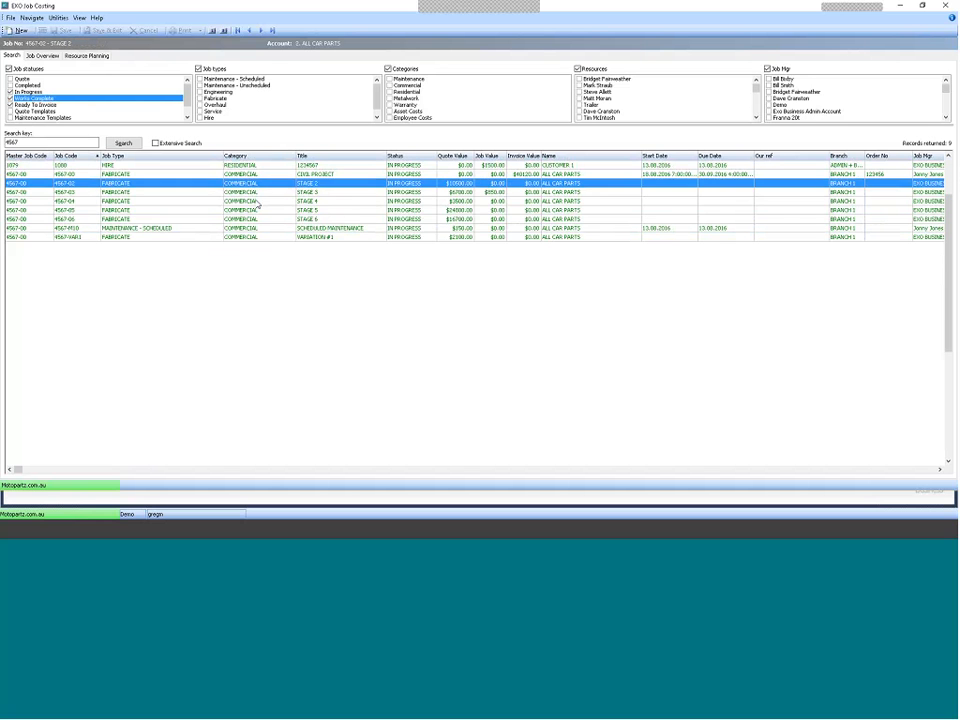
pyautogui.press('Down')
pyautogui.press('Down')
pyautogui.press('Down')
pyautogui.press('Down')
pyautogui.press('Down')
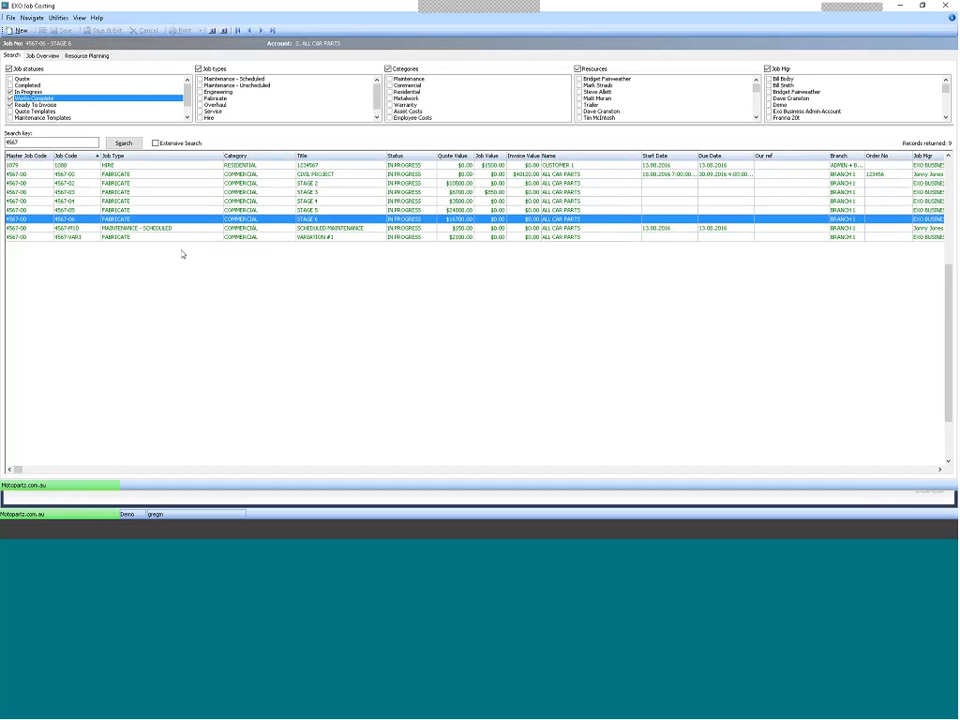
pyautogui.press('Down')
pyautogui.press('Down')
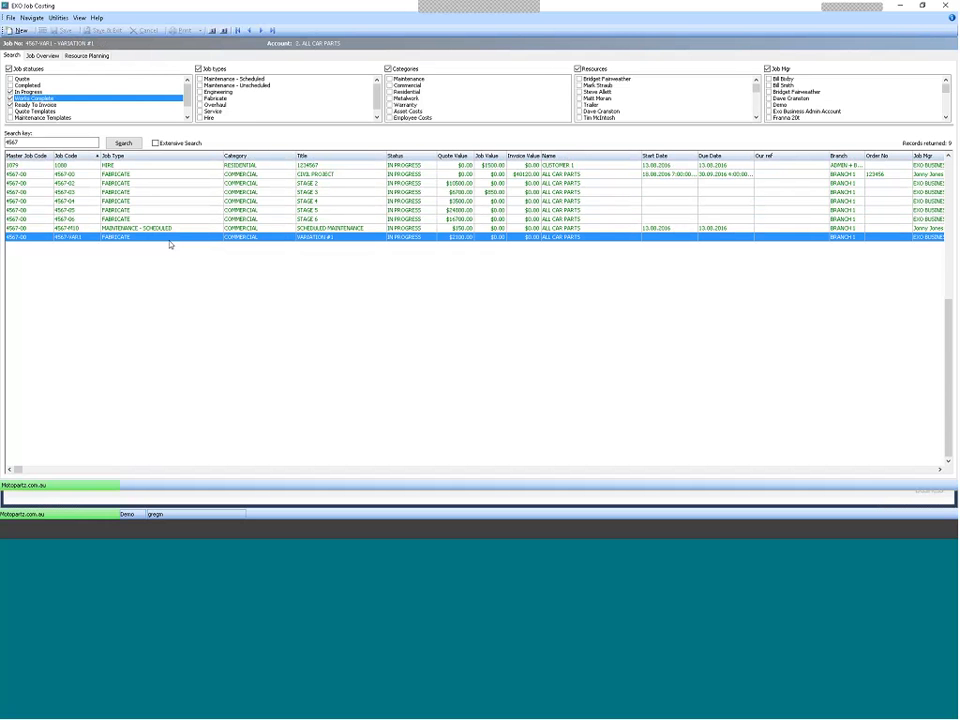
pyautogui.click(75, 177)
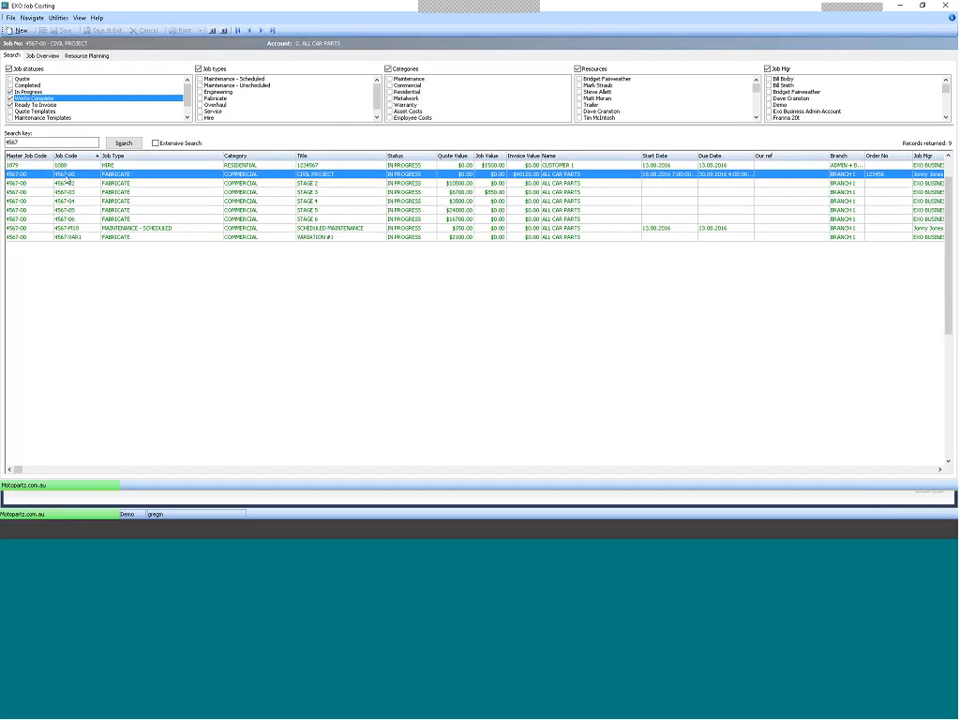
pyautogui.press('Down')
pyautogui.press('Down')
pyautogui.press('Down')
pyautogui.press('Down')
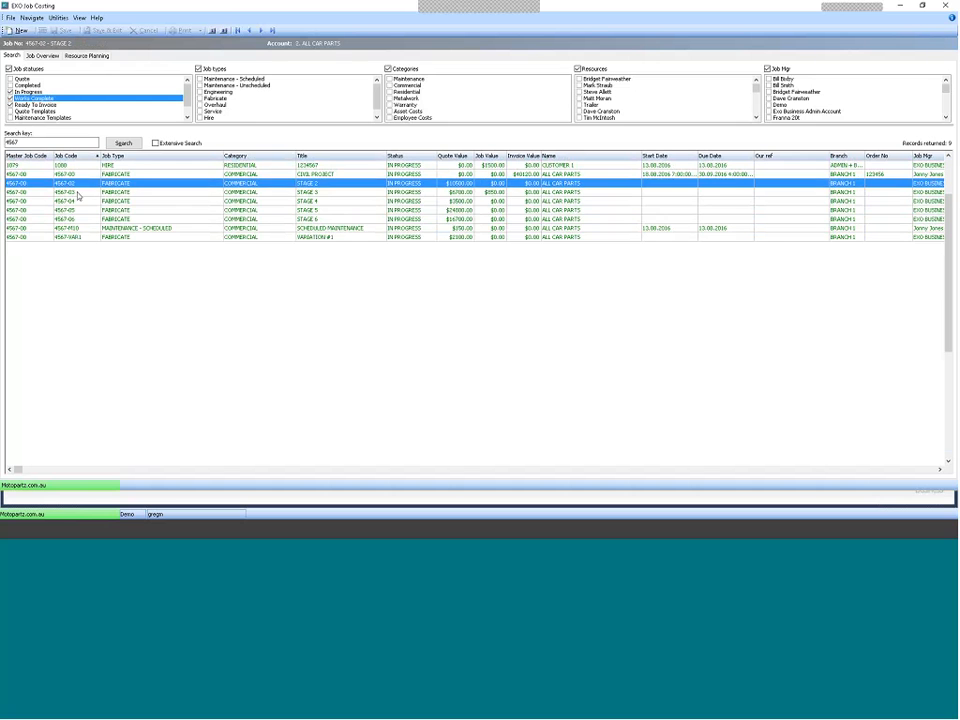
pyautogui.press('Down')
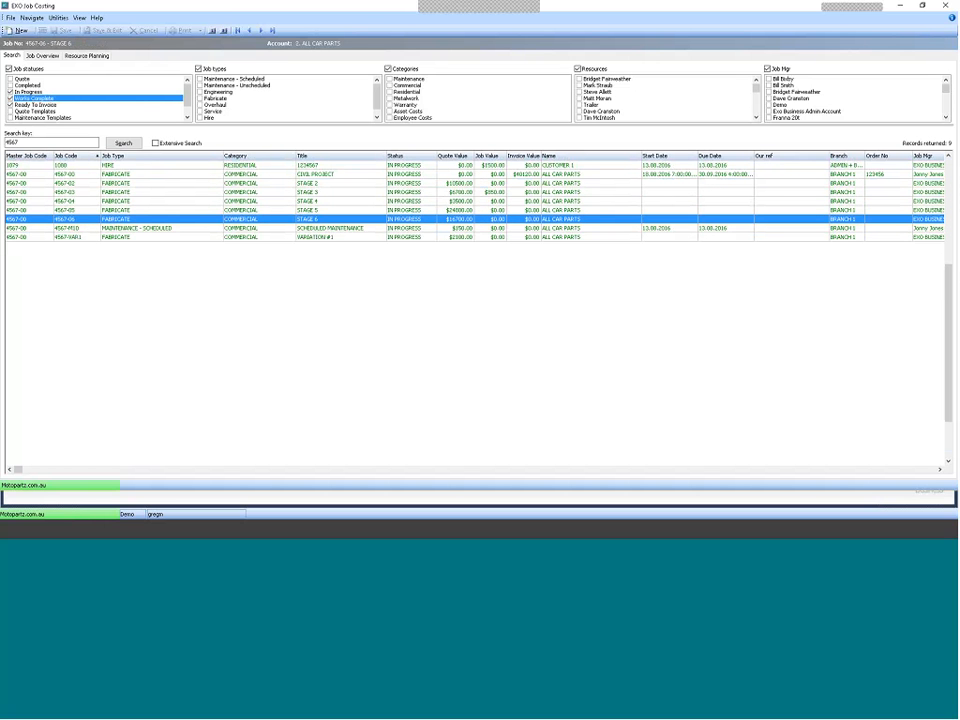
# Open the CIVIL PROJECT job 4567-00 and choose In Progress as its status
pyautogui.keyDown('ctrl'); pyautogui.click(65, 176); pyautogui.keyUp('ctrl')
pyautogui.click(67, 176)
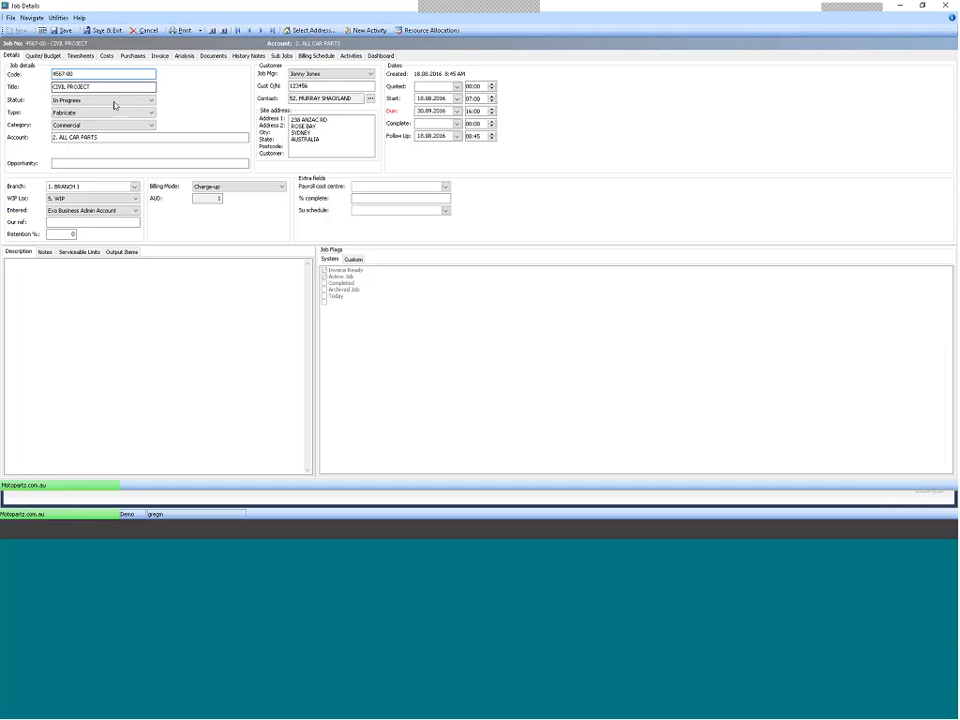
pyautogui.click(134, 100)
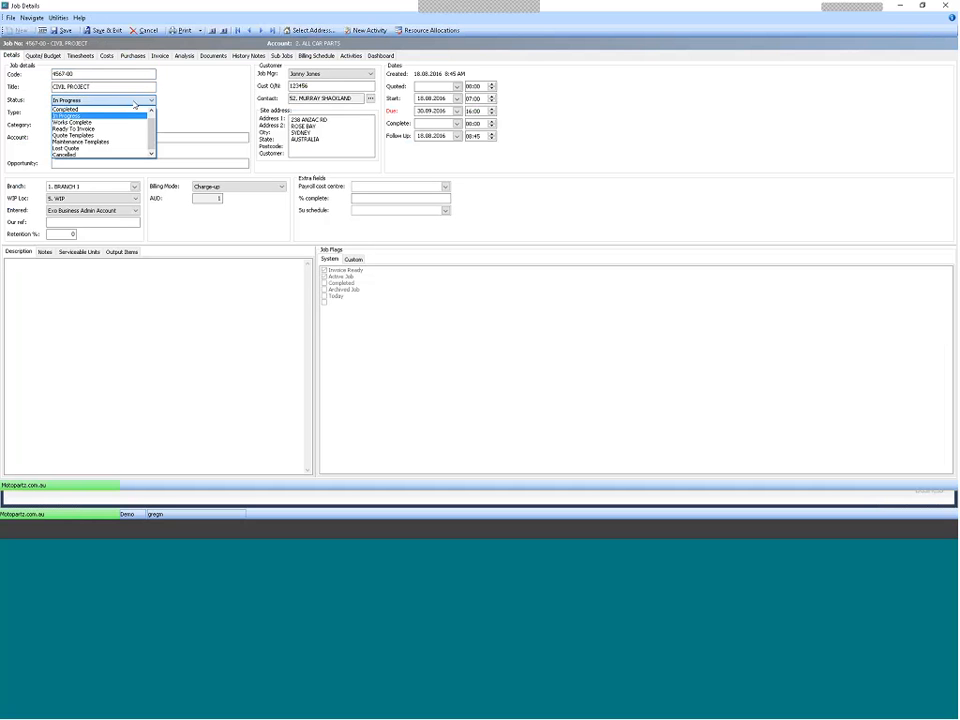
pyautogui.click(66, 116)
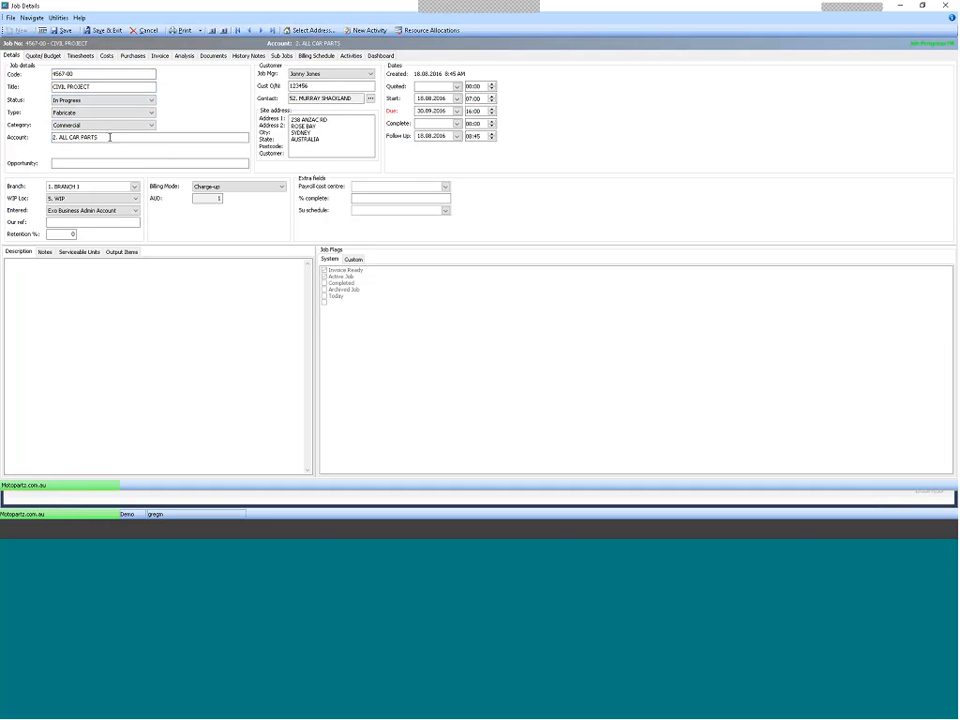
# Look up the job's account again, choose account 2, ALL CAR PARTS, and decline changing the site address
pyautogui.click(70, 137)
pyautogui.hotkey('ctrl', 'a')
pyautogui.press('Delete')
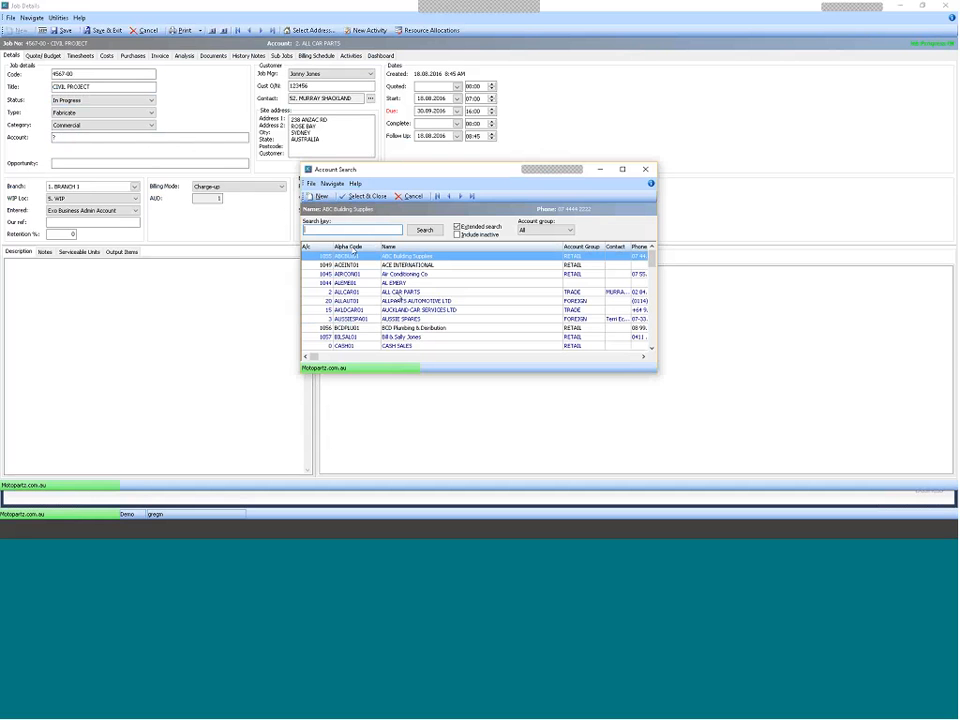
pyautogui.press('Return')
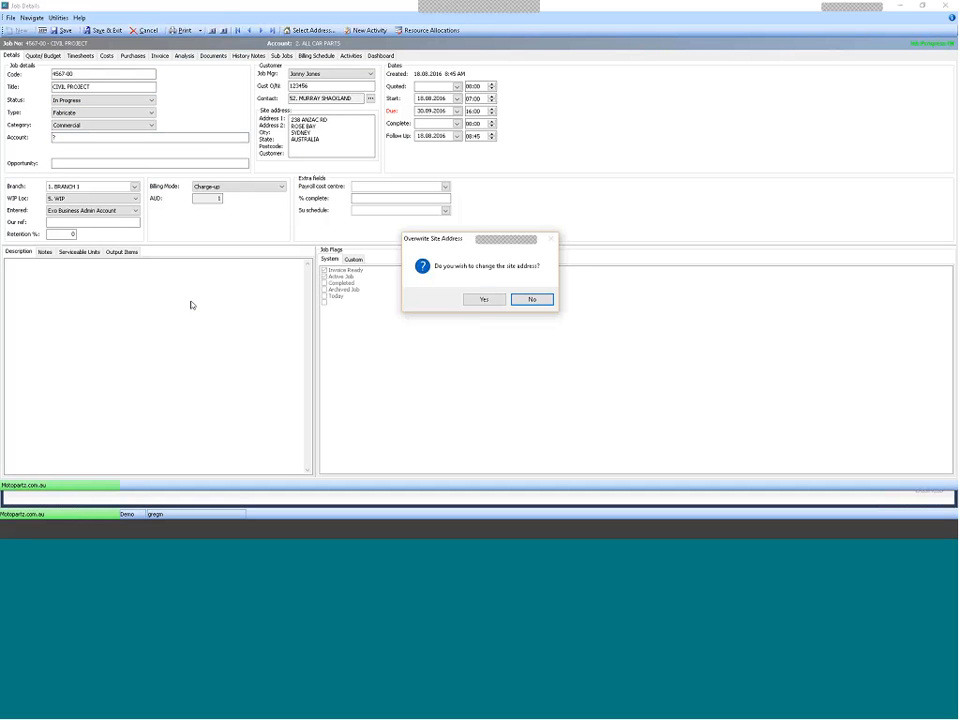
pyautogui.press('Return')
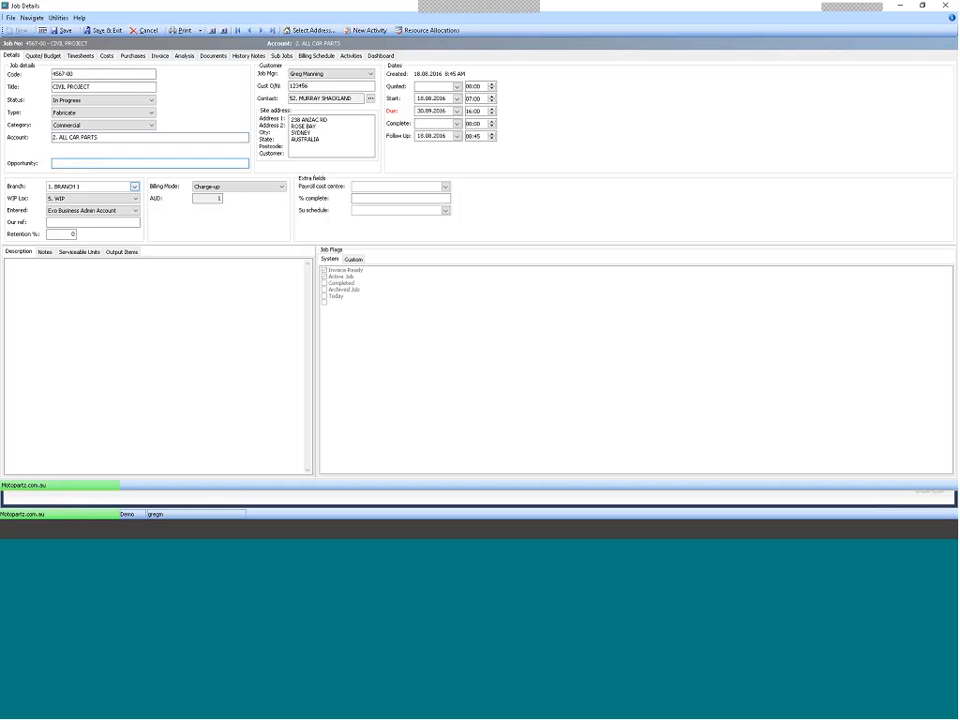
# Review the job manager choices, the account's contact list and the site address without picking anything new
pyautogui.click(330, 75)
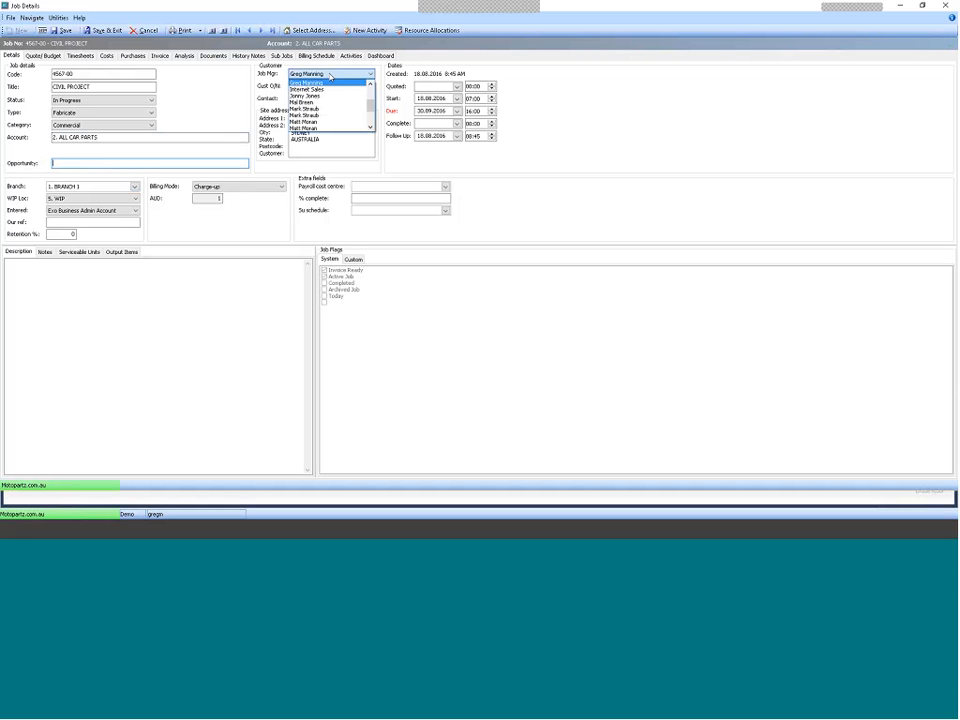
pyautogui.click(330, 75)
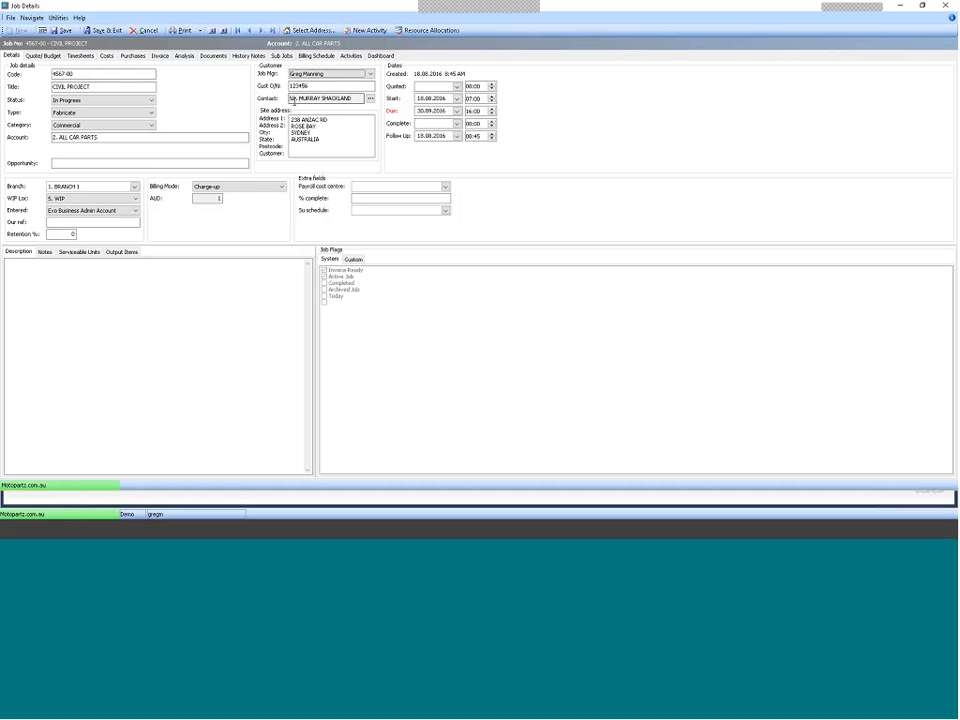
pyautogui.click(371, 100)
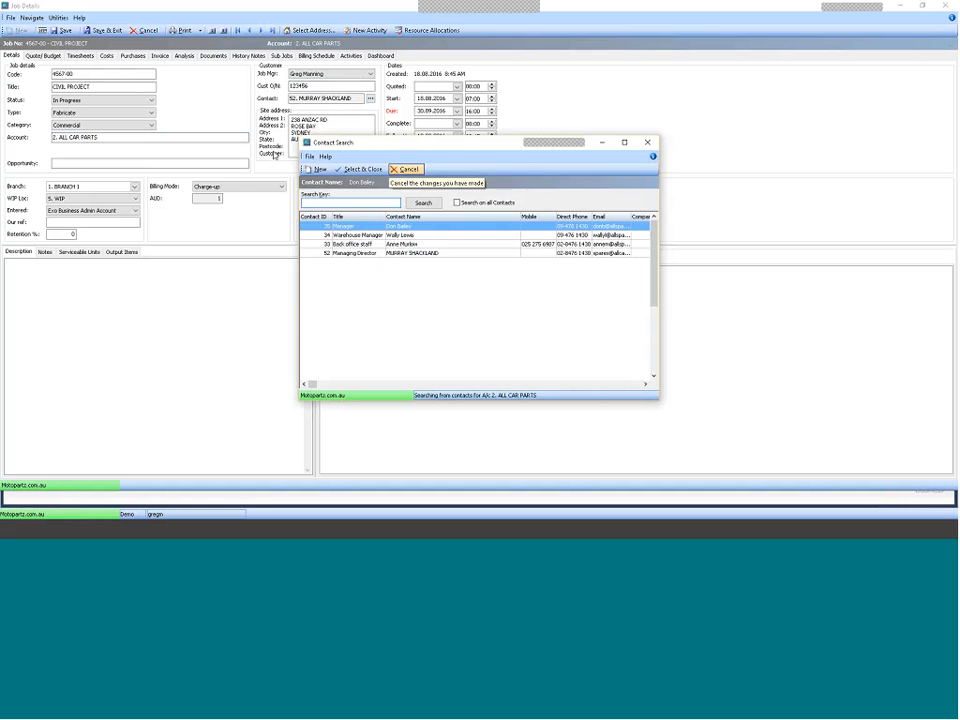
pyautogui.press('Escape')
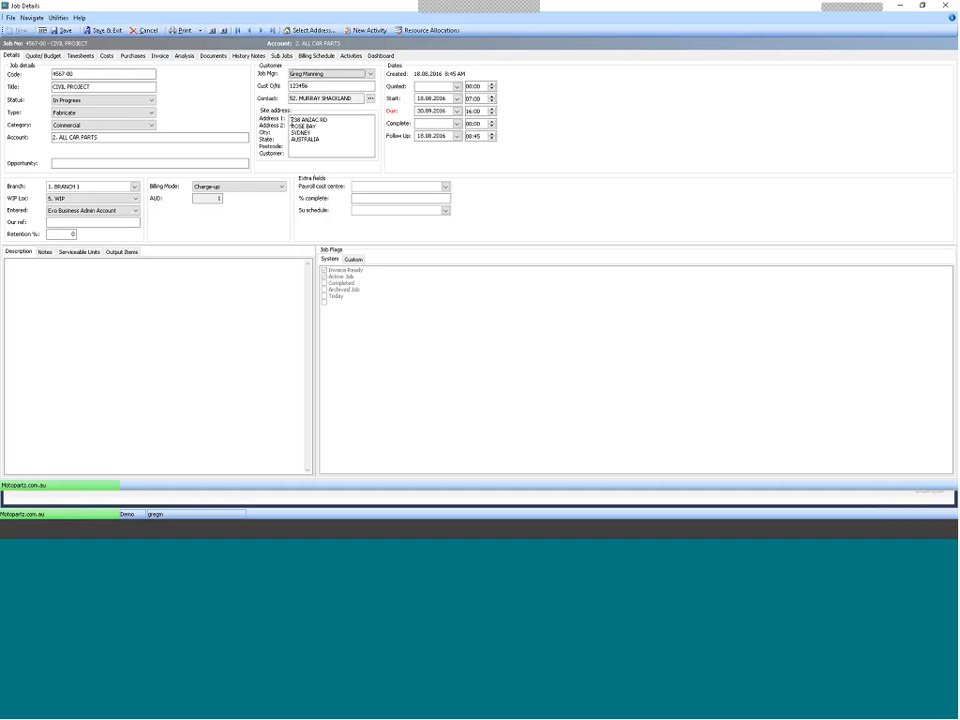
pyautogui.moveTo(290, 119); pyautogui.dragTo(291, 146)
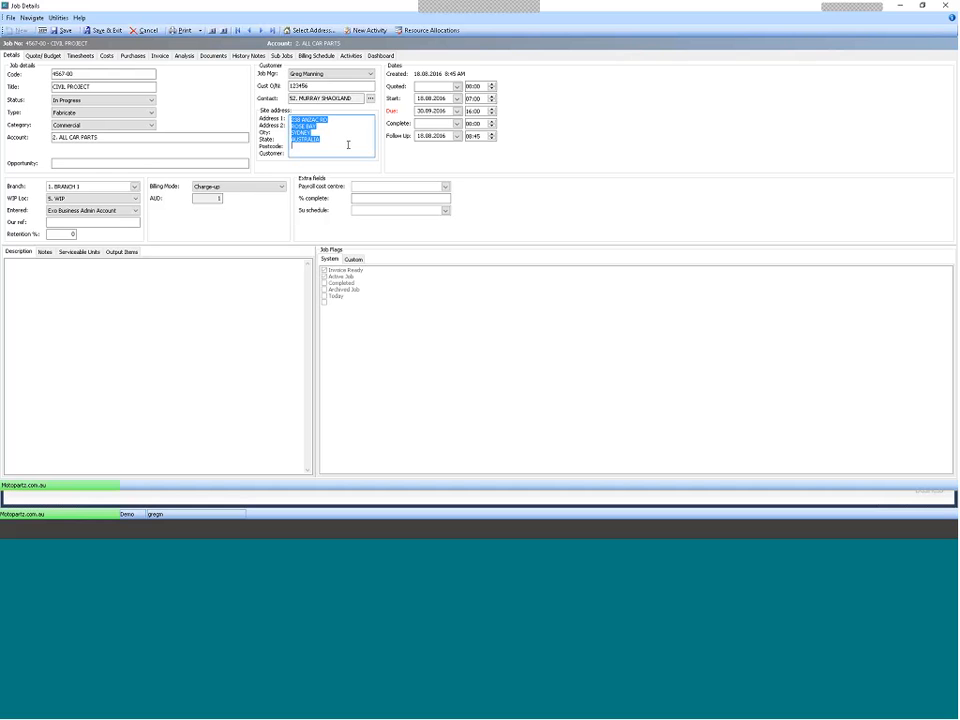
pyautogui.click(347, 146)
# Choose 1. BRANCH 1 as the job's branch and 5. WIP as its WIP location
pyautogui.click(135, 187)
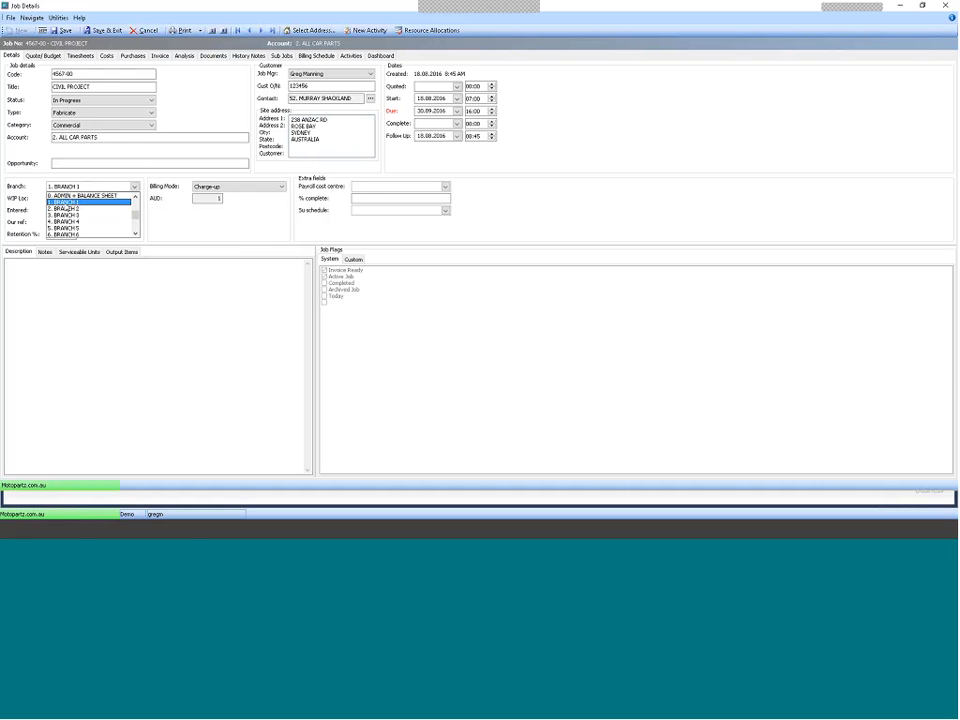
pyautogui.click(68, 201)
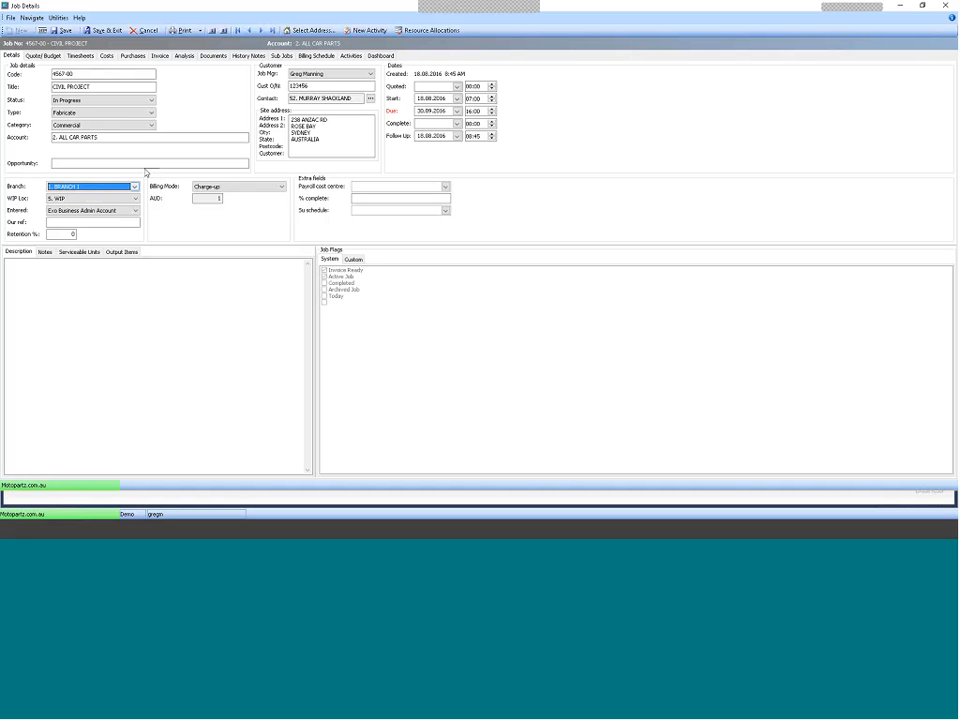
pyautogui.click(72, 198)
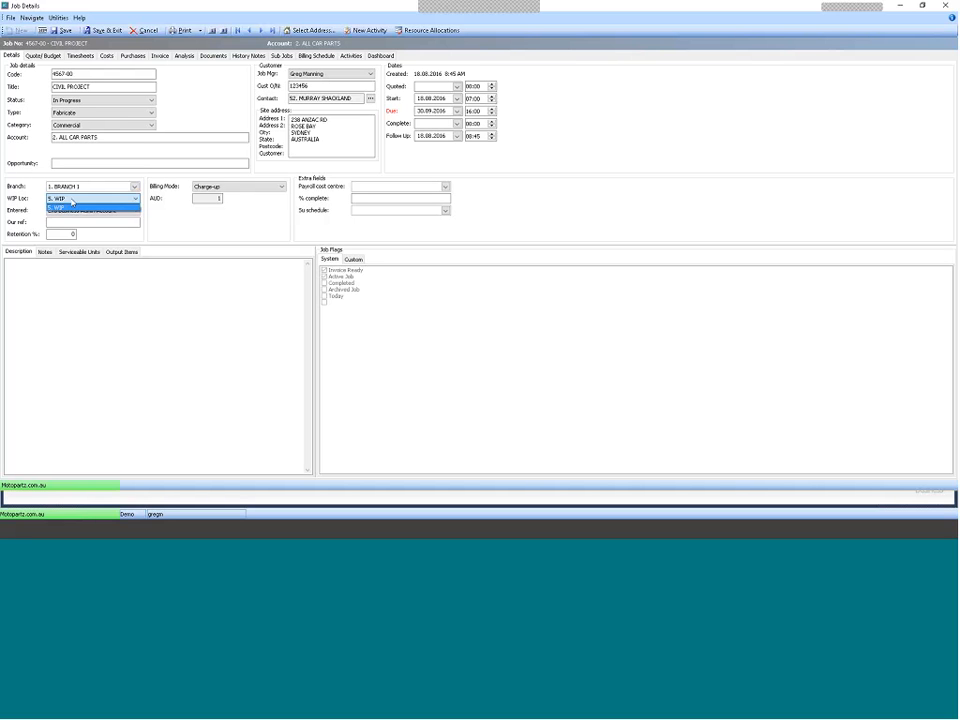
pyautogui.click(72, 205)
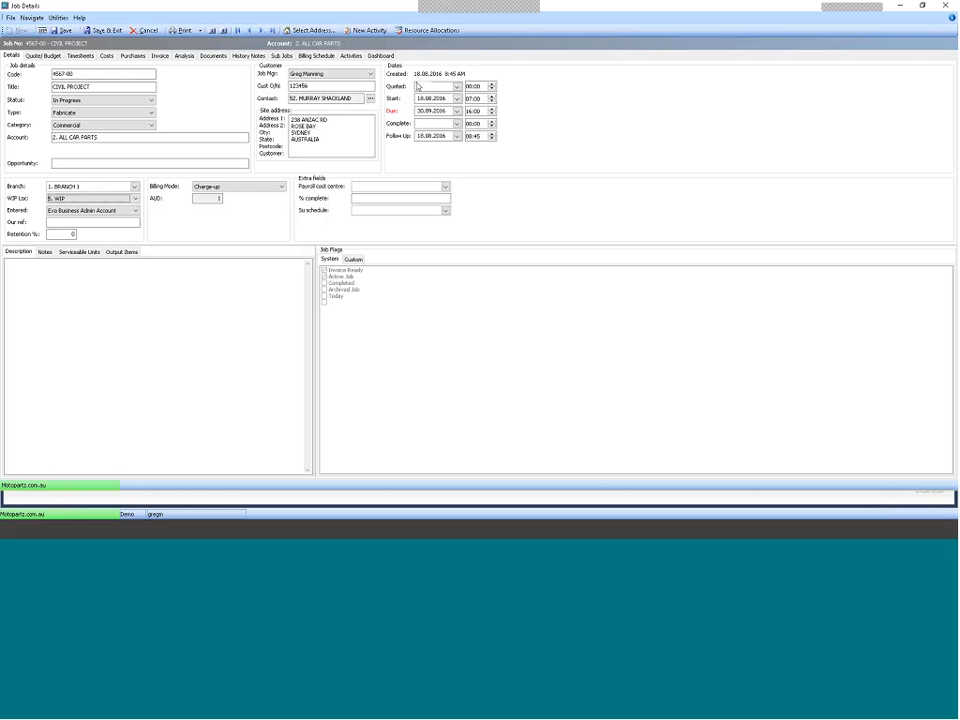
# Examine the job's quoted and complete date fields and the payroll cost centre and % complete extra fields
pyautogui.click(430, 87)
pyautogui.click(457, 123)
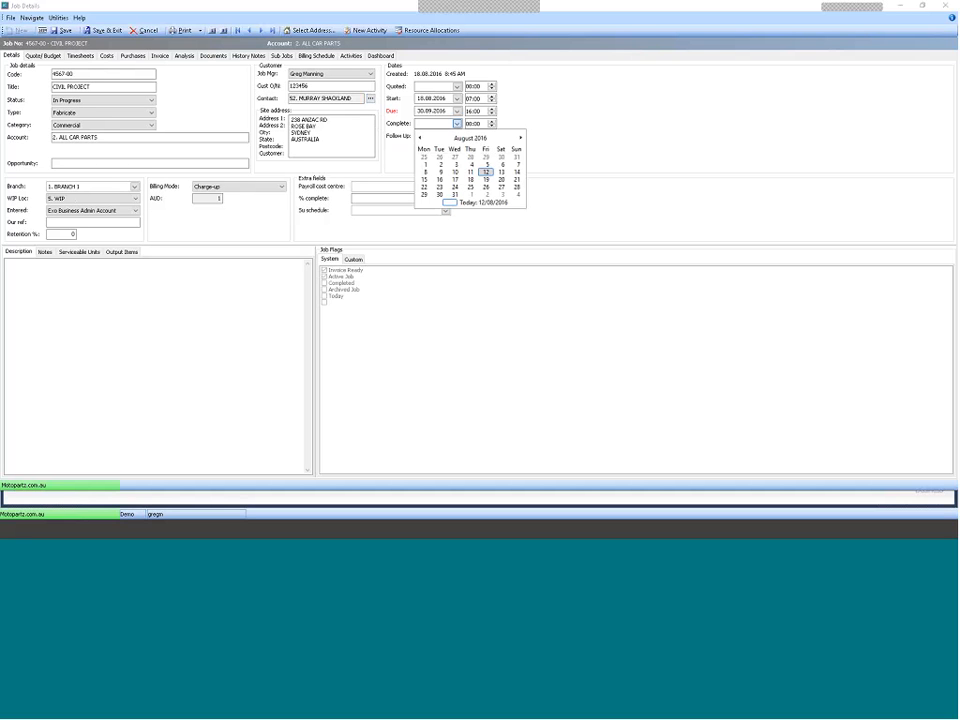
pyautogui.click(466, 126)
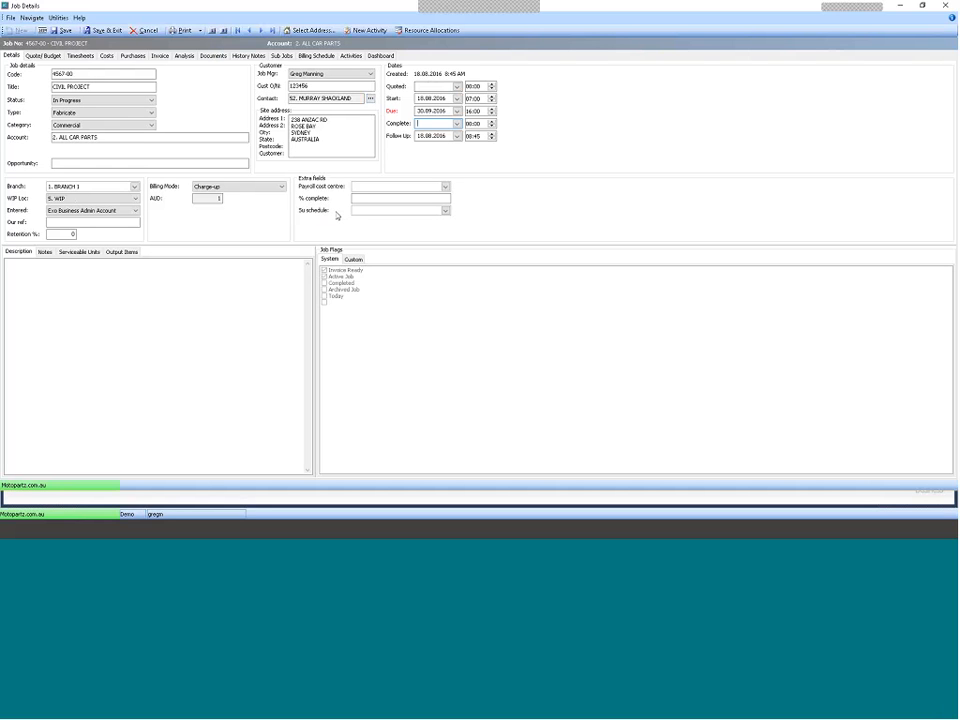
pyautogui.click(365, 197)
pyautogui.hotkey('shift', 'Tab')
pyautogui.click(382, 198)
# Write the job description "Text to describe scope of work", followed after a blank line by "- Print on Quote"
pyautogui.click(29, 272)
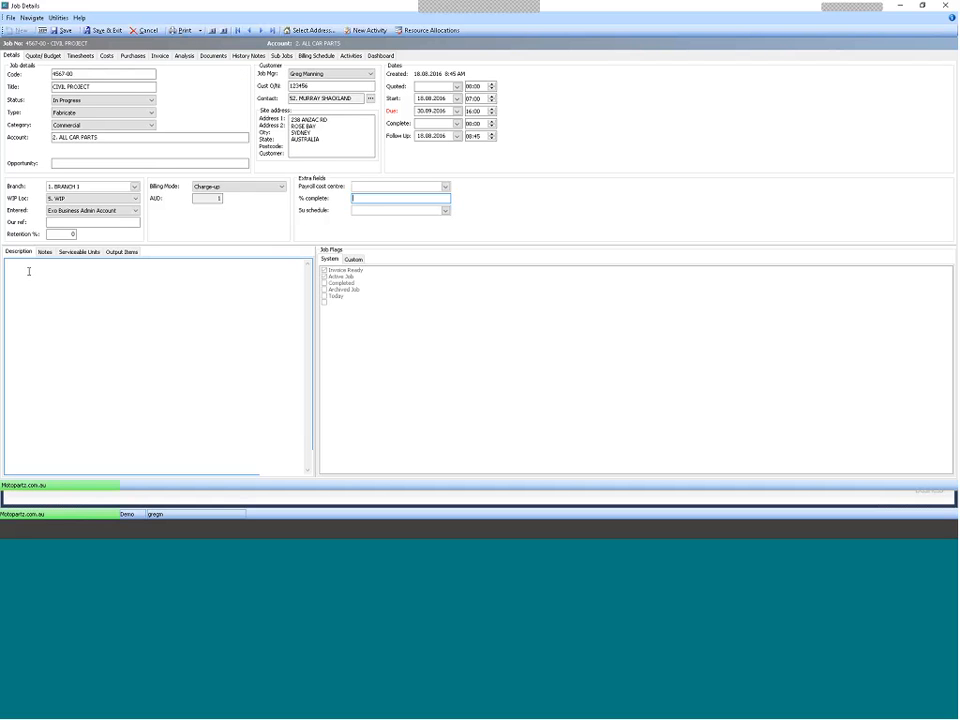
pyautogui.click(19, 269)
pyautogui.write('Text to describe s')
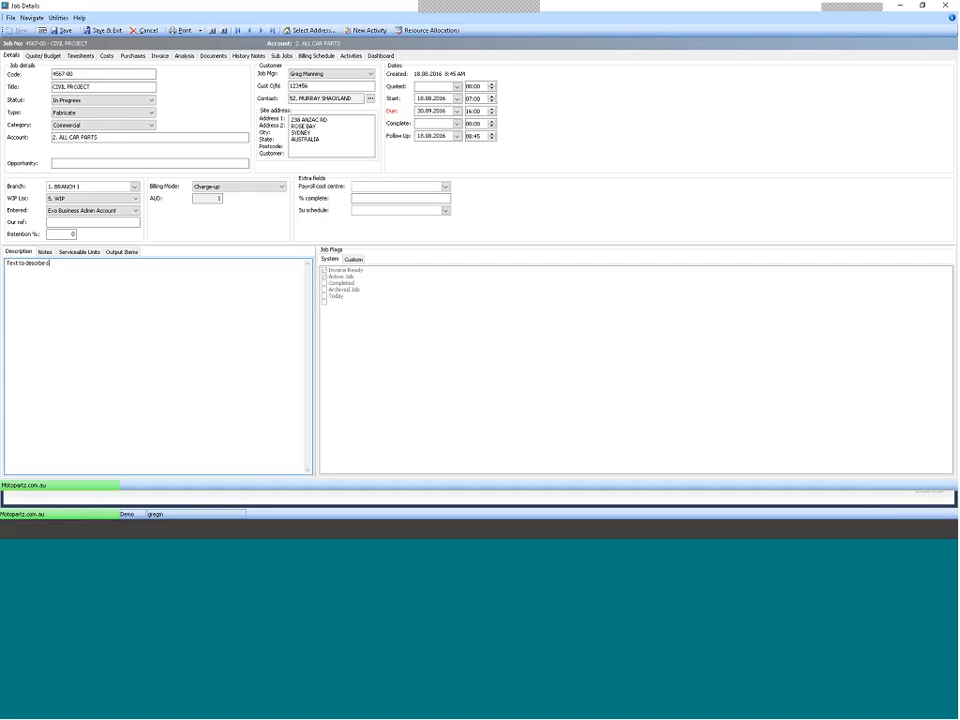
pyautogui.write('cope of work')
pyautogui.press('Return')
pyautogui.press('Return')
pyautogui.write('- Print on Quote an')
pyautogui.press('BackSpace')
pyautogui.press('BackSpace')
# Insert the common phrase "Transport to site" at the end of the job description
pyautogui.rightClick(71, 289)
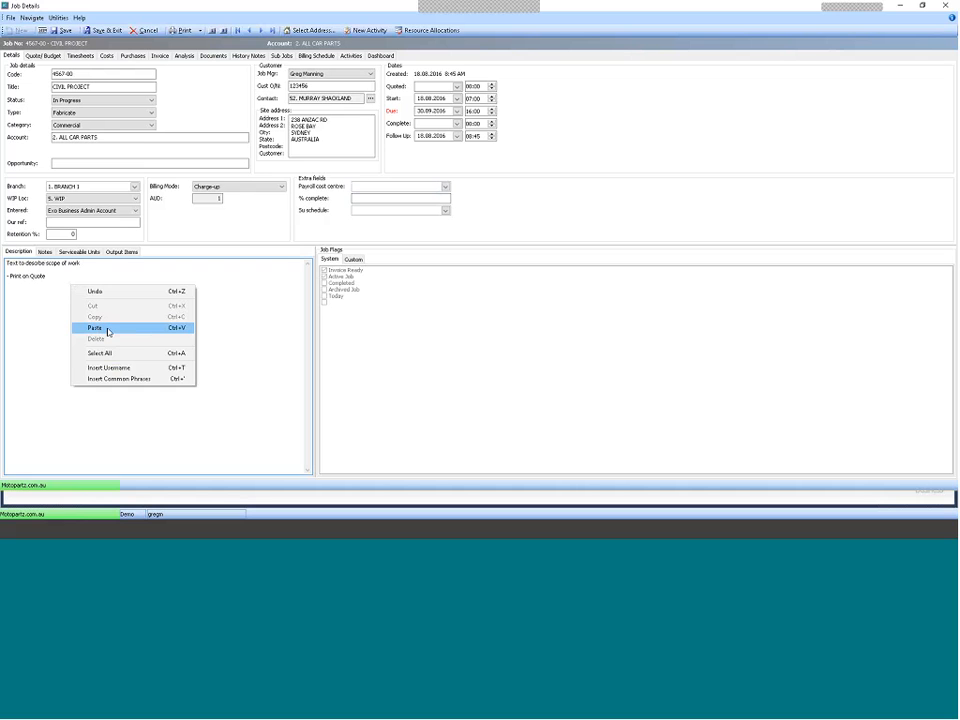
pyautogui.click(115, 380)
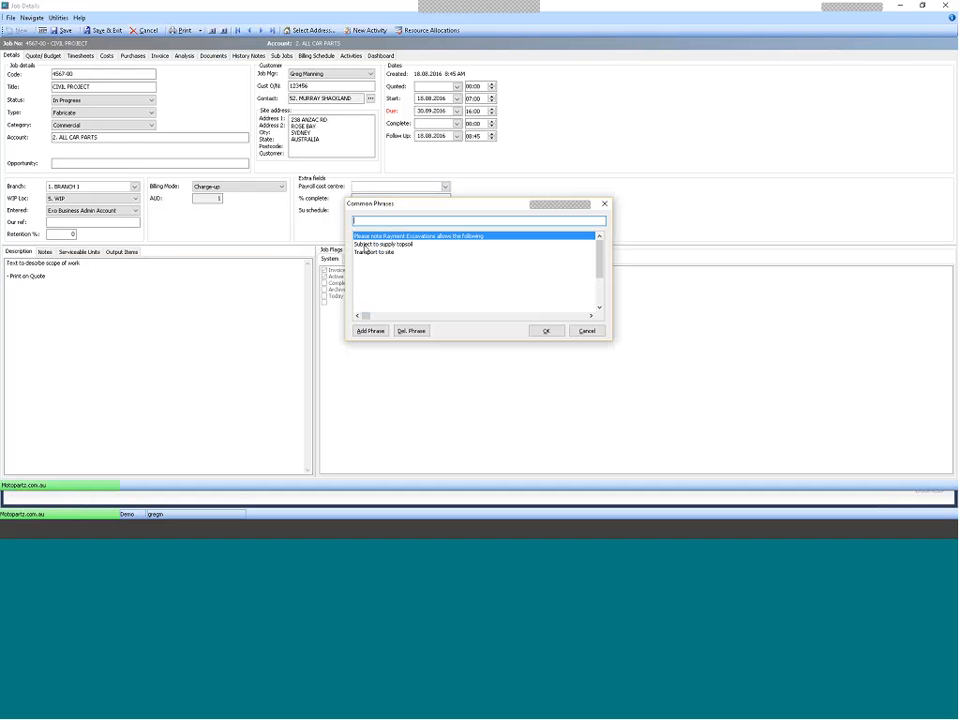
pyautogui.click(440, 244)
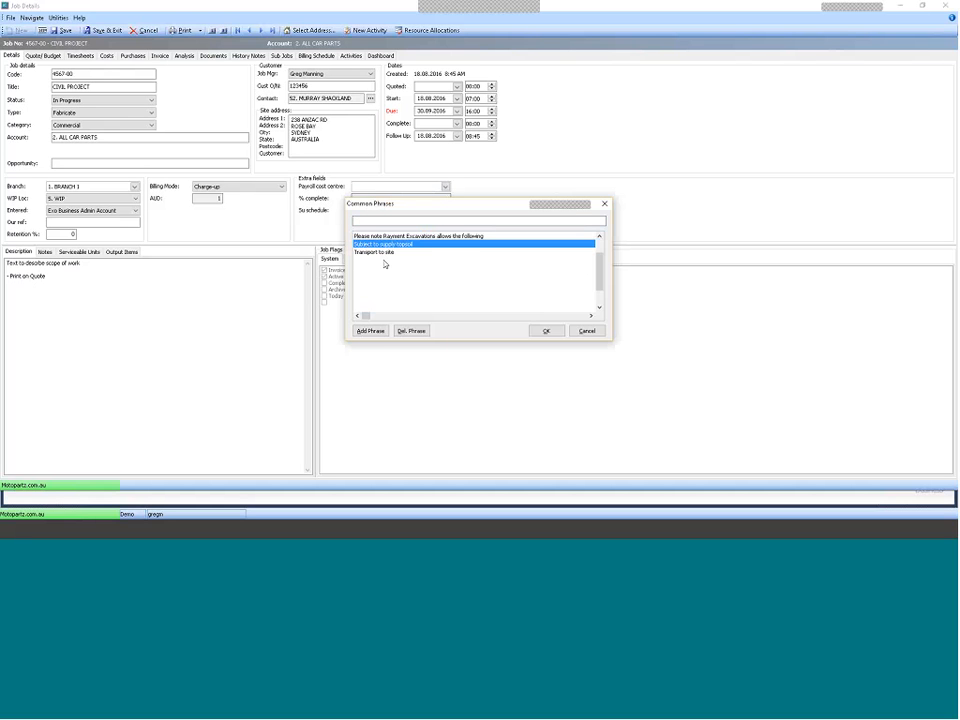
pyautogui.click(386, 252)
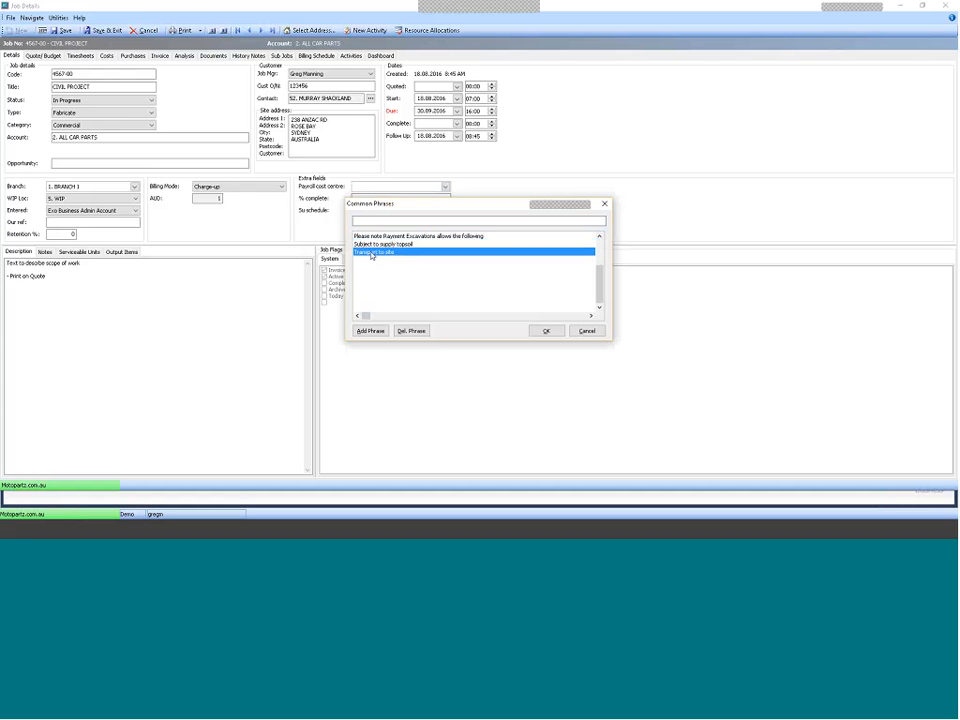
pyautogui.doubleClick(373, 252)
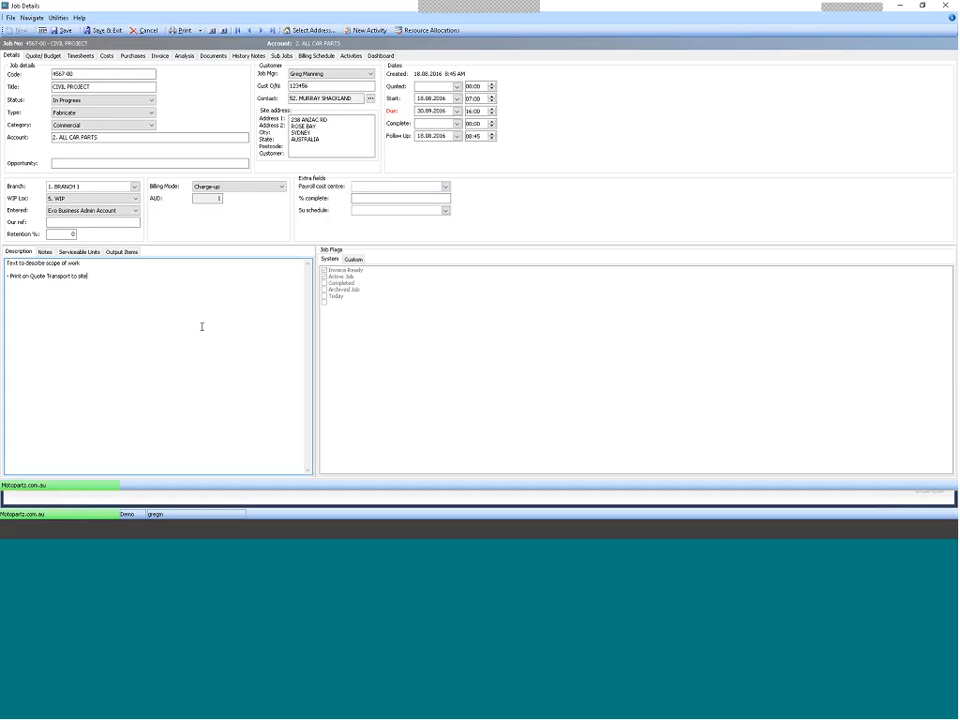
# Move "Transport to site" onto its own line in the description and add the heading "Excludes:-" directly above it
pyautogui.hotkey('ctrl', 'Left')
pyautogui.hotkey('ctrl', 'Left')
pyautogui.hotkey('ctrl', 'Left')
pyautogui.press('Left')
pyautogui.press('Return')
pyautogui.press('Return')
pyautogui.press('Return')
pyautogui.press('Up')
pyautogui.write('Excludes:-')
pyautogui.press('Down')
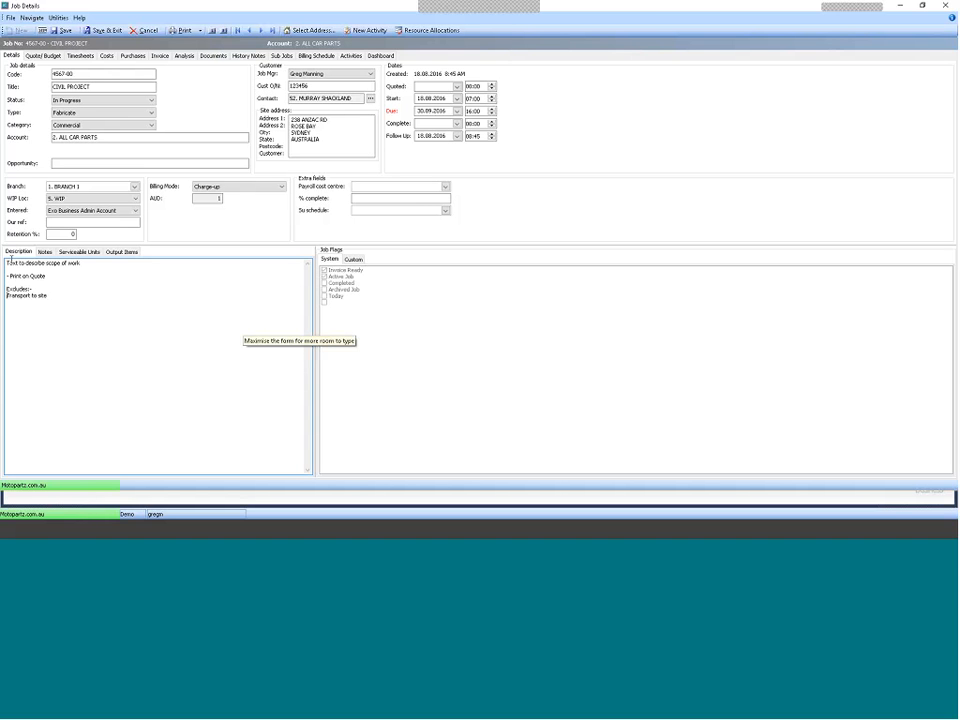
# Compare the job's Notes area with its Description and History Notes, returning to the job details' notes
pyautogui.click(44, 252)
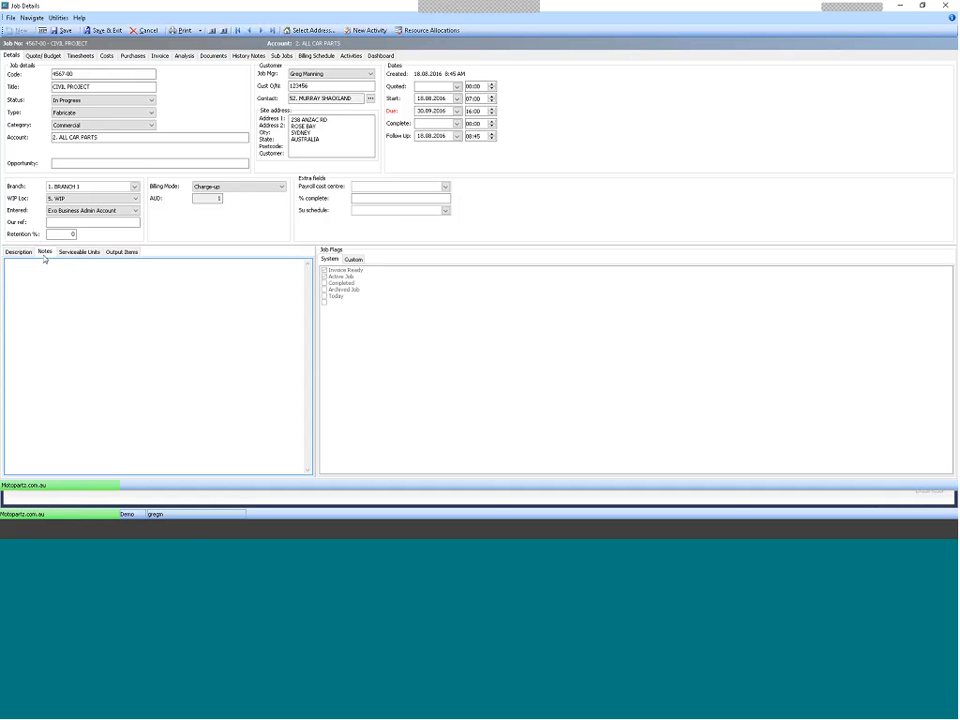
pyautogui.click(21, 255)
pyautogui.click(47, 255)
pyautogui.click(254, 55)
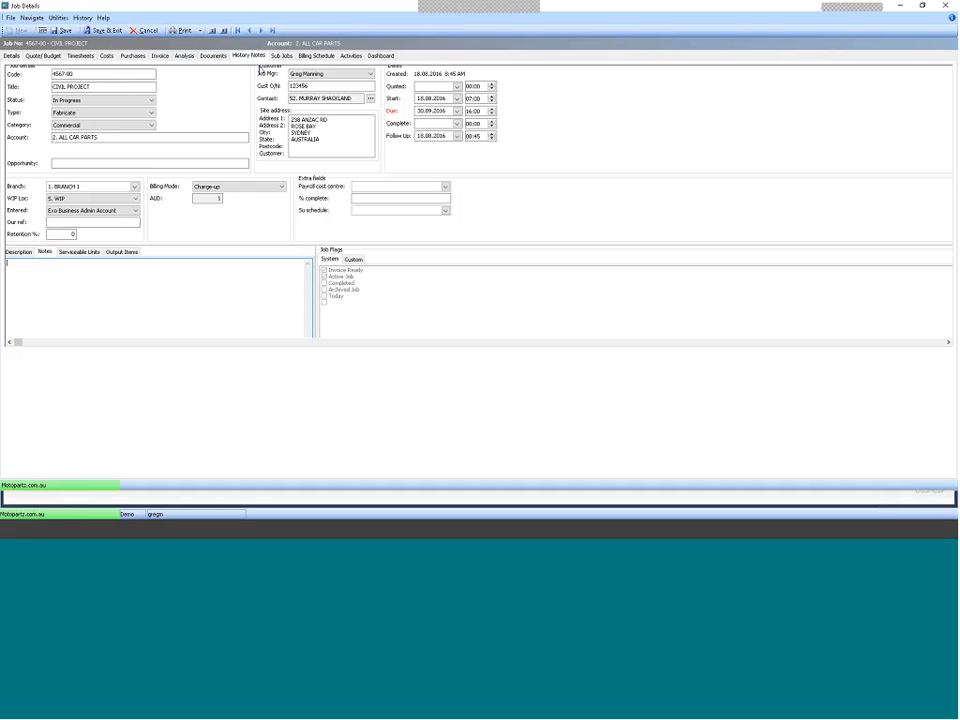
pyautogui.click(8, 57)
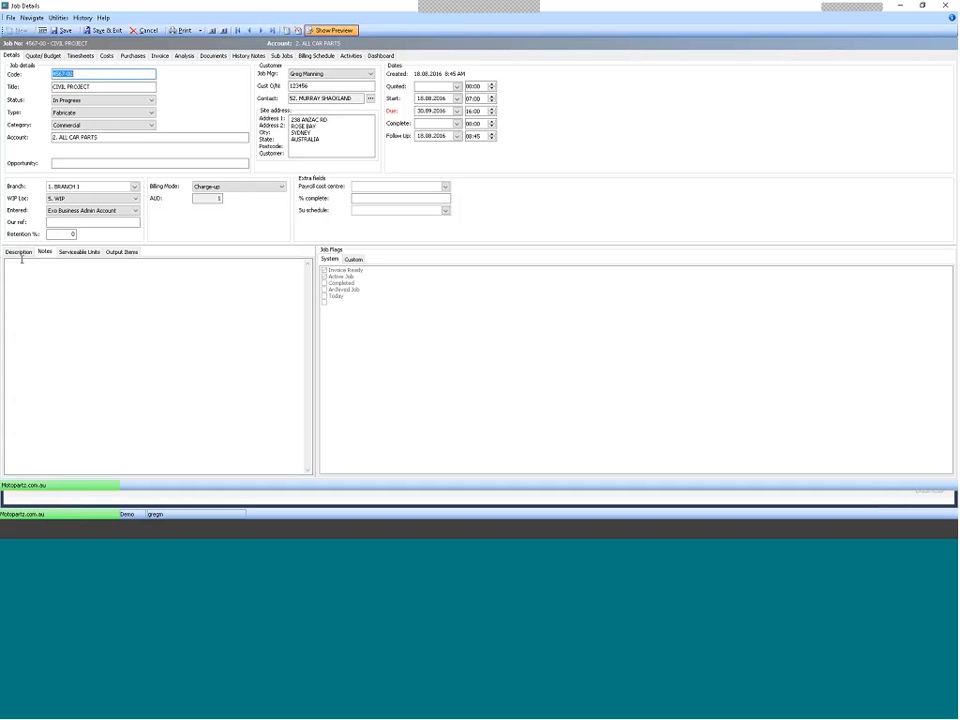
pyautogui.click(46, 253)
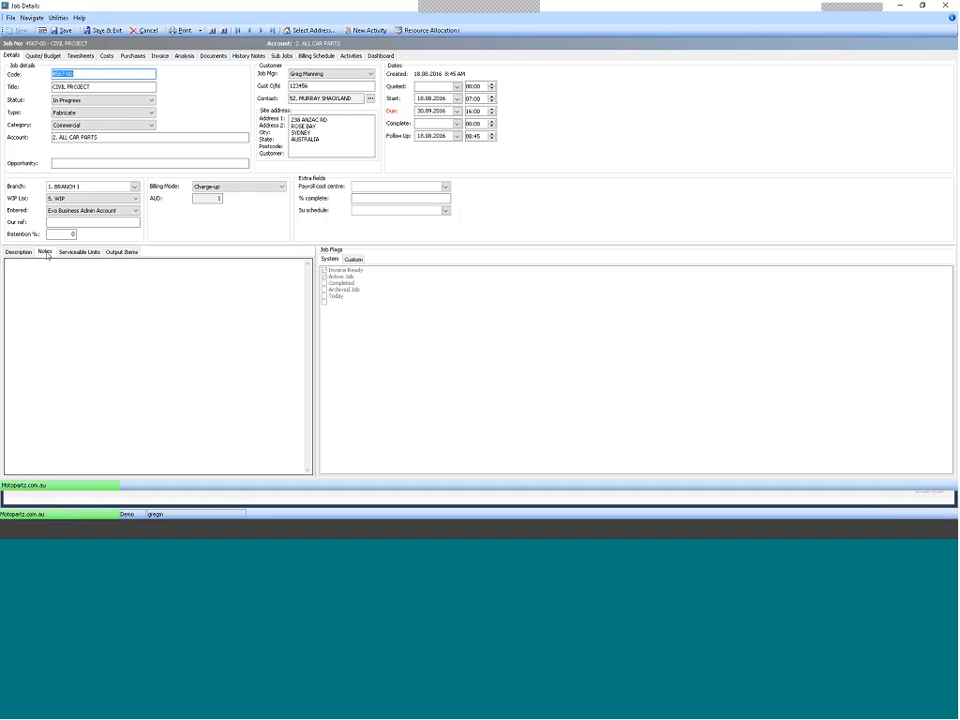
# Write the job notes "Internal instructions", followed after a blank line by "Might print on Job Card"
pyautogui.click(75, 293)
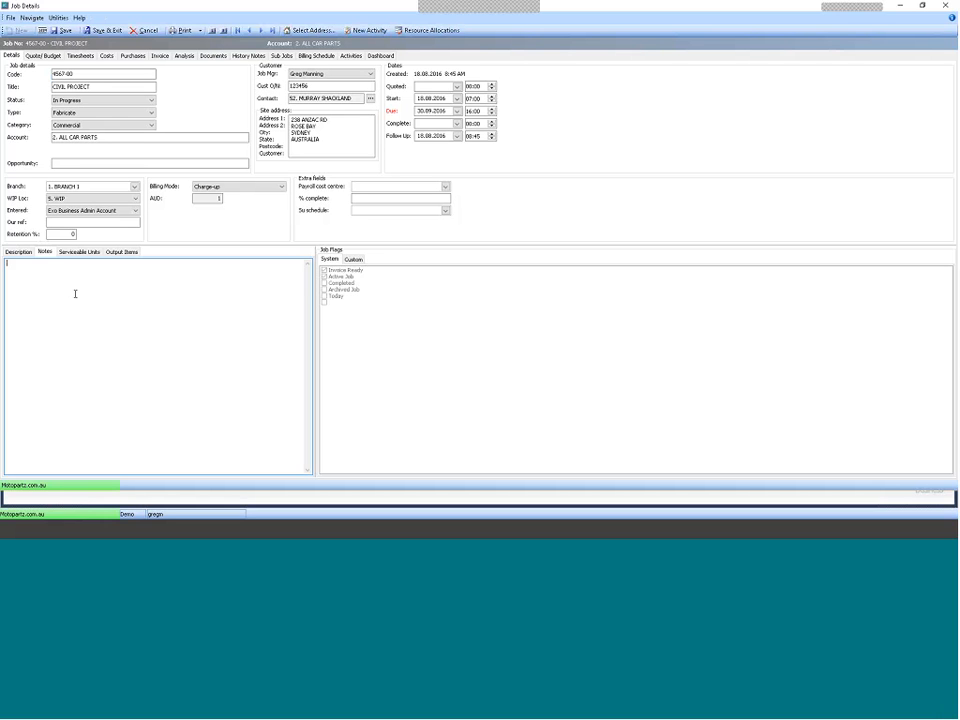
pyautogui.write('Internal instructions  ')
pyautogui.write('Might print on ')
pyautogui.write('Job C')
pyautogui.write('ard')
# Compare the job's description with its notes, return to the description and save the job
pyautogui.click(21, 253)
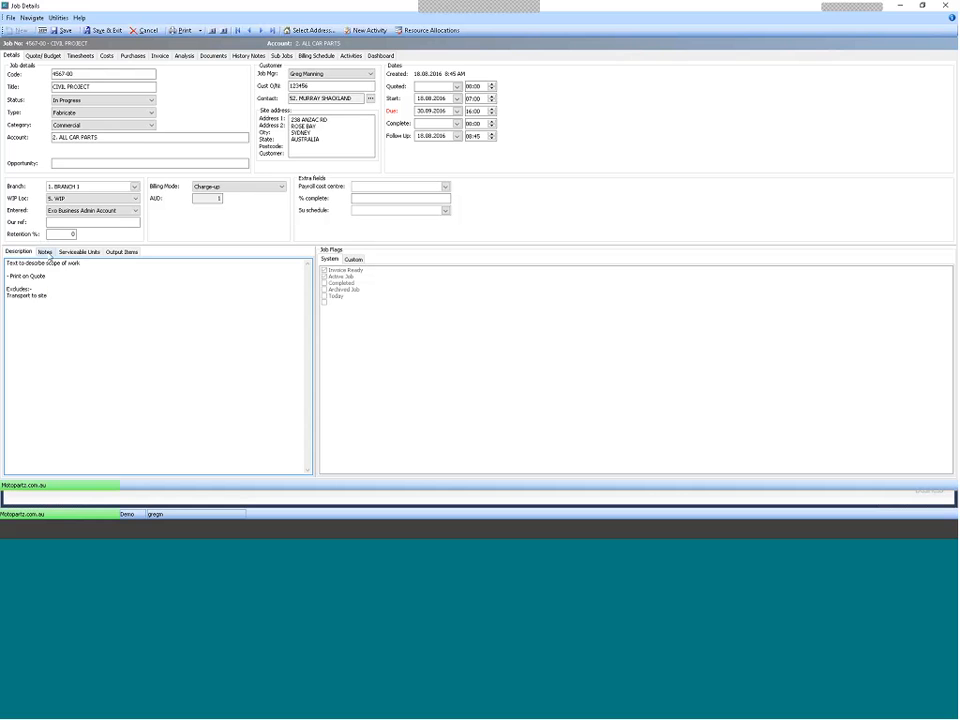
pyautogui.click(46, 252)
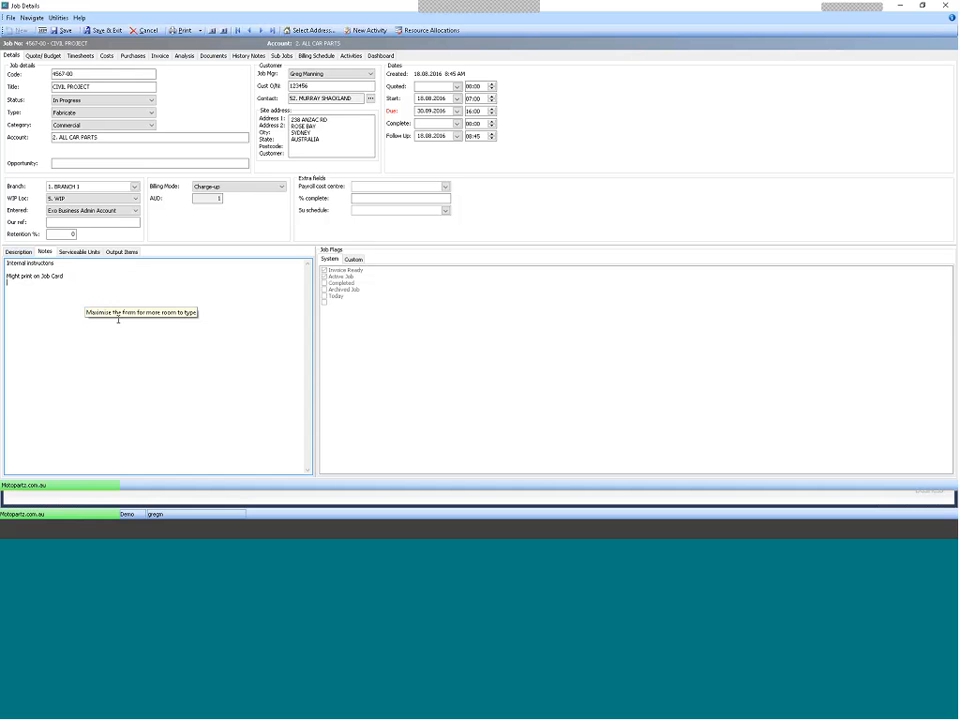
pyautogui.click(19, 252)
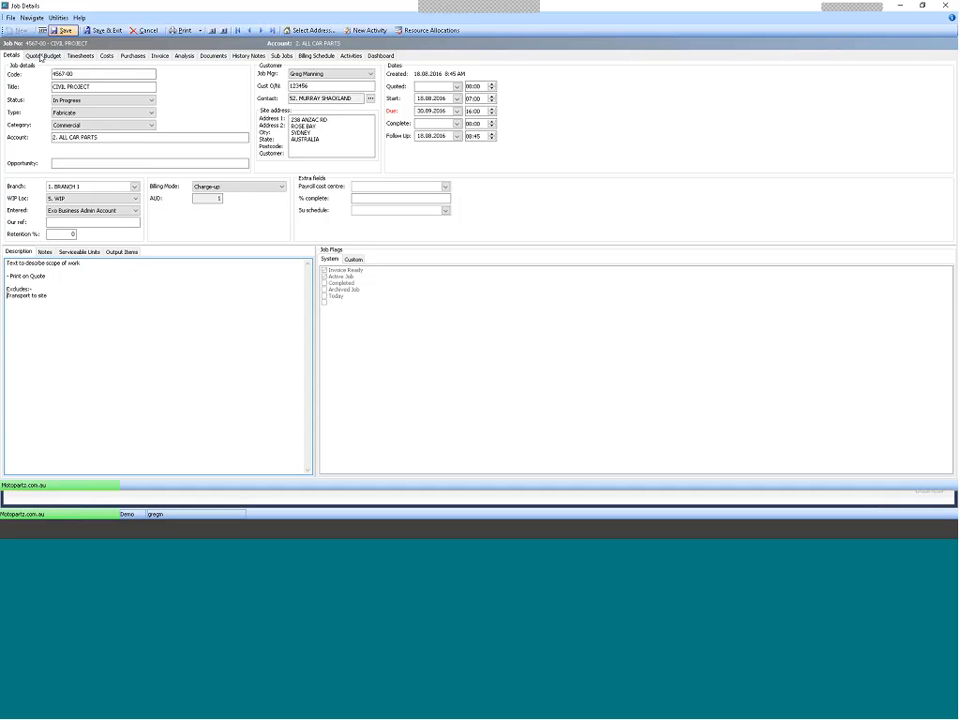
pyautogui.click(64, 31)
# Open sub-job 4567-03, STAGE 3, from the master job's list of sub-jobs, accepting the switch away from the master job
pyautogui.click(281, 58)
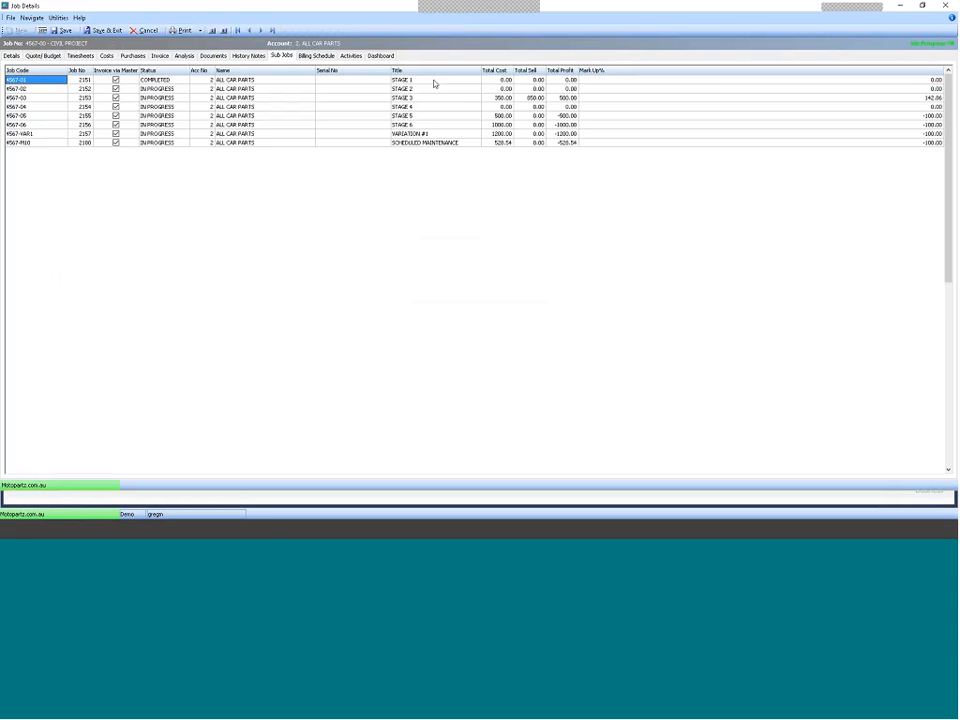
pyautogui.click(245, 98)
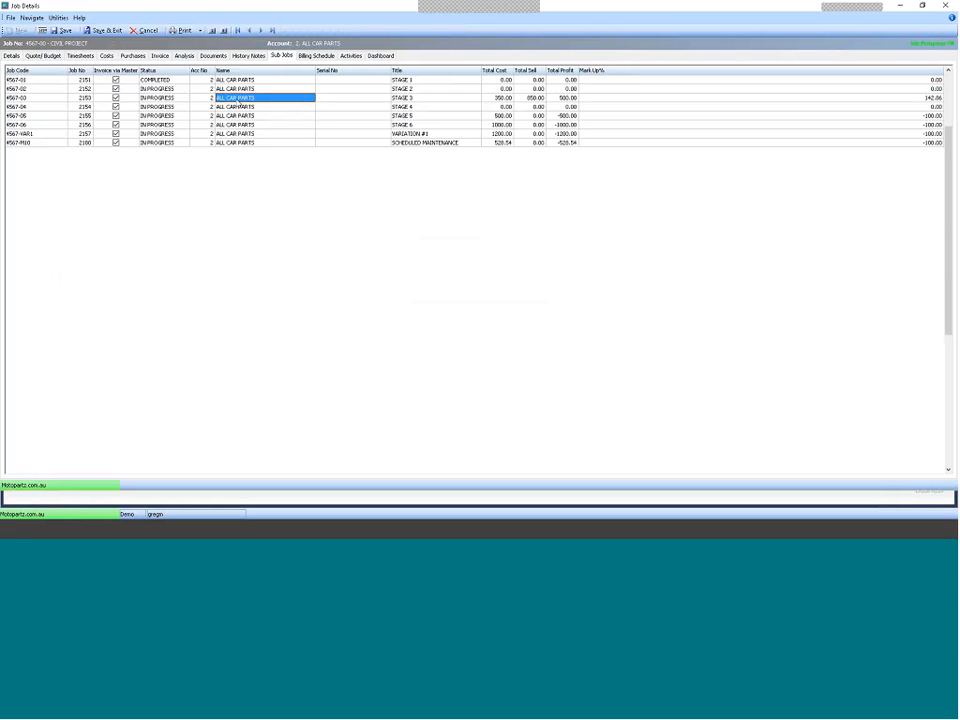
pyautogui.doubleClick(232, 99)
pyautogui.click(517, 300)
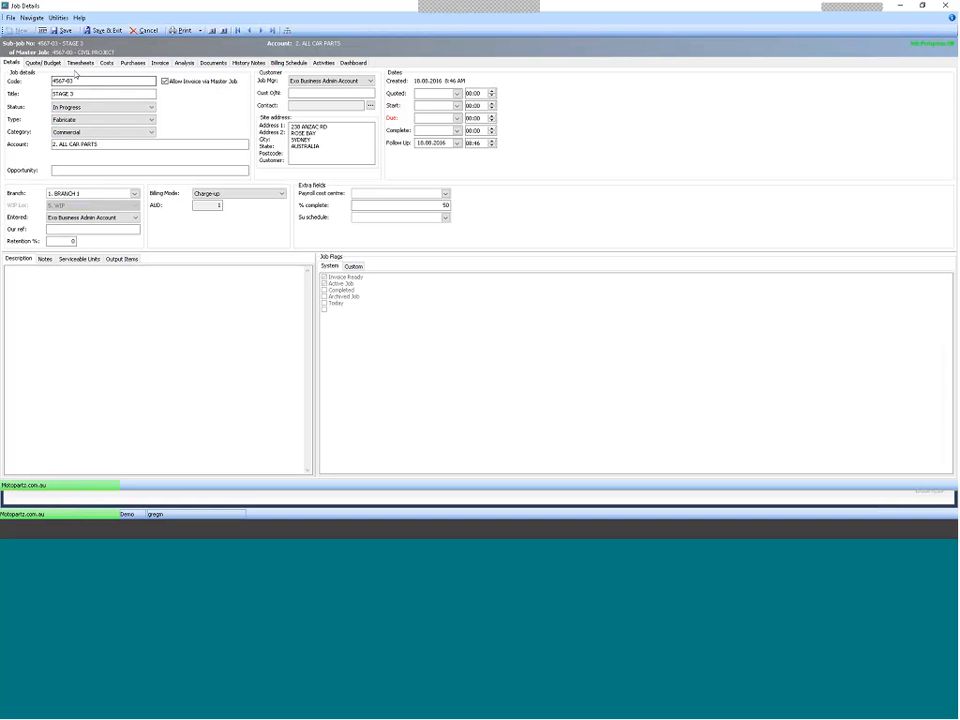
# Write the sub-job description "Scope of Stage 3", followed after a blank line by "do some stuff"
pyautogui.click(43, 273)
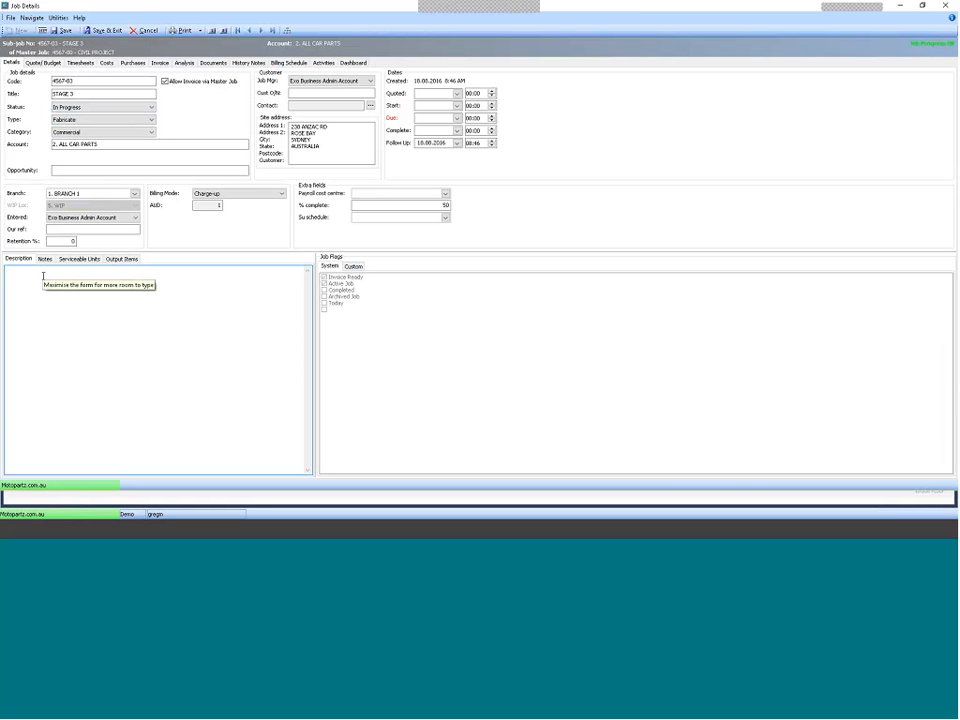
pyautogui.write('S')
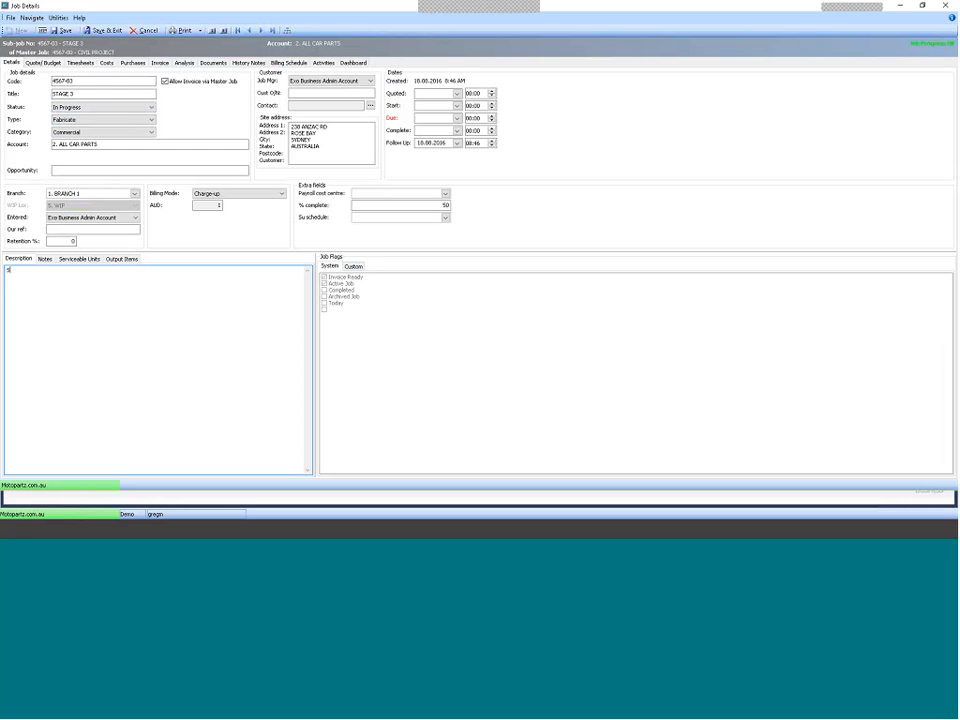
pyautogui.write('cope of Sta')
pyautogui.write('ge 3  ')
pyautogui.write('do som')
pyautogui.write('e stuff')
# Look over the Stage 3 sub-job's account, job manager choices and customer order number field
pyautogui.click(98, 144)
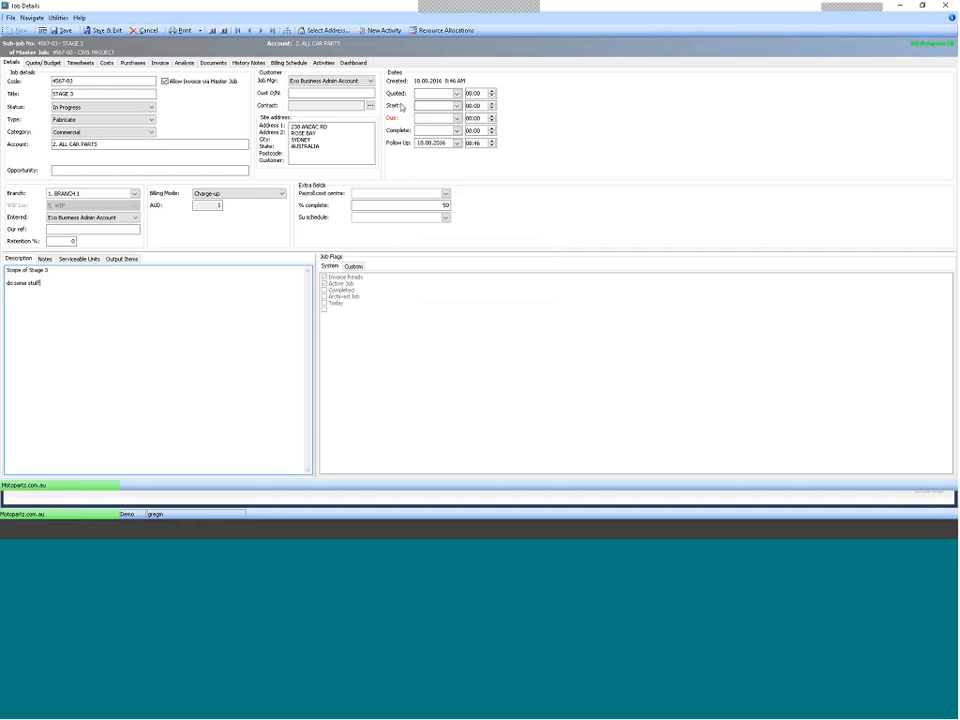
pyautogui.click(292, 83)
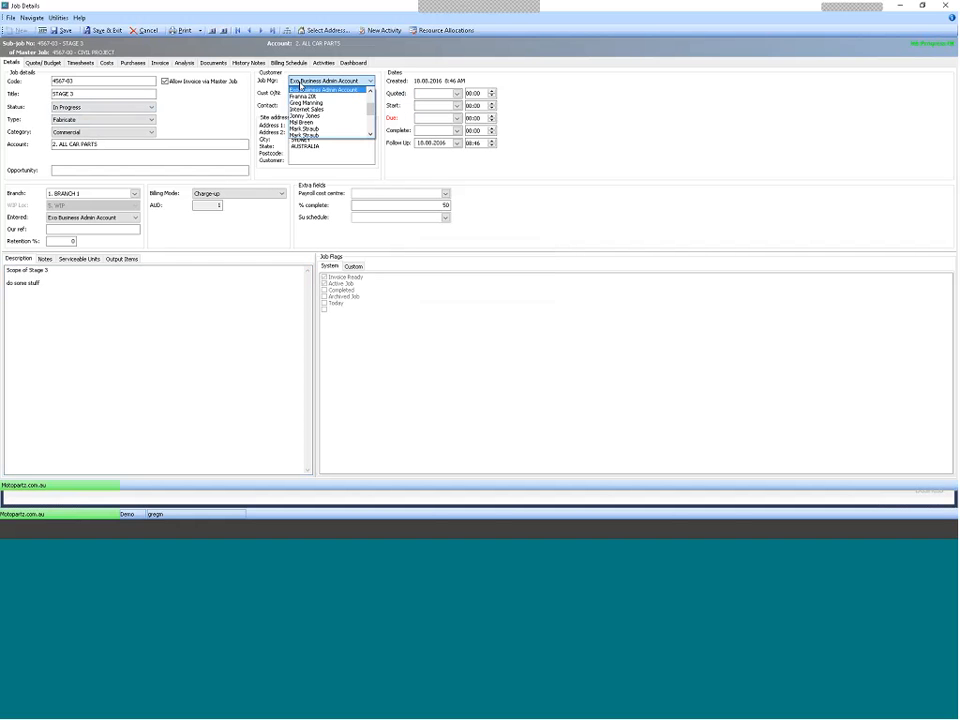
pyautogui.click(304, 82)
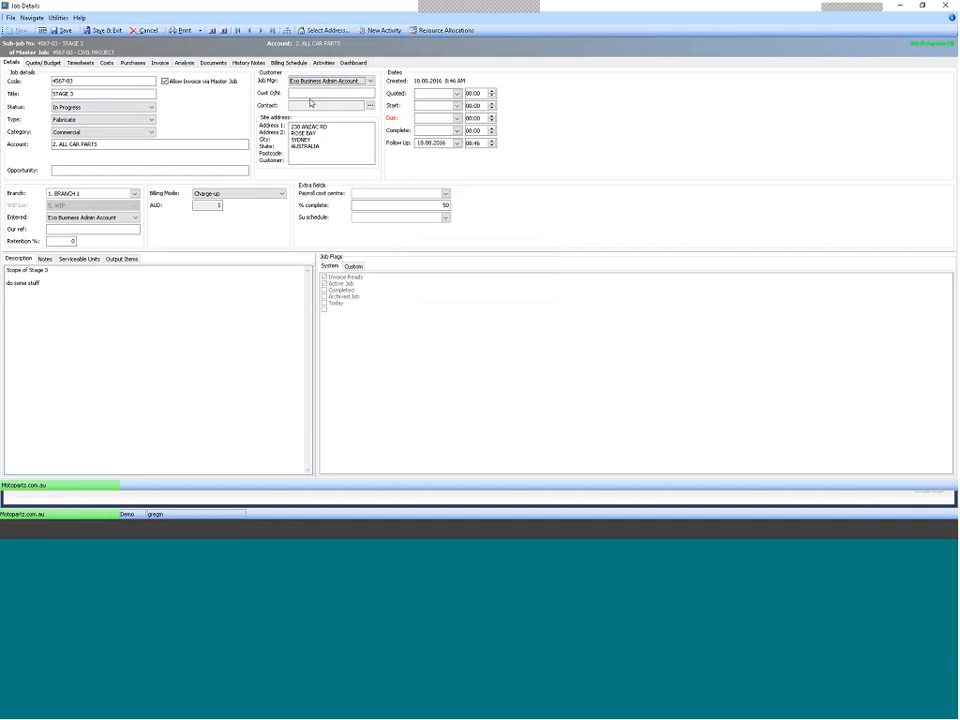
pyautogui.click(305, 92)
# Examine the labour and materials lines in the Stage 3 sub-job's quote, including quantity, cost and sell price
pyautogui.click(42, 63)
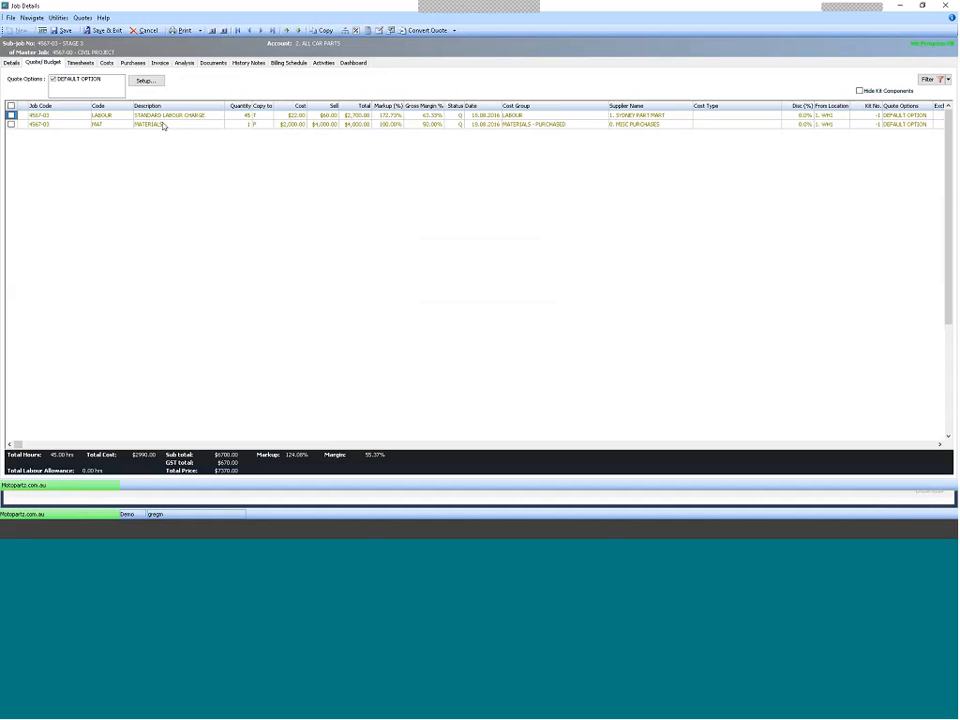
pyautogui.click(240, 115)
pyautogui.click(174, 118)
pyautogui.click(99, 125)
pyautogui.click(338, 127)
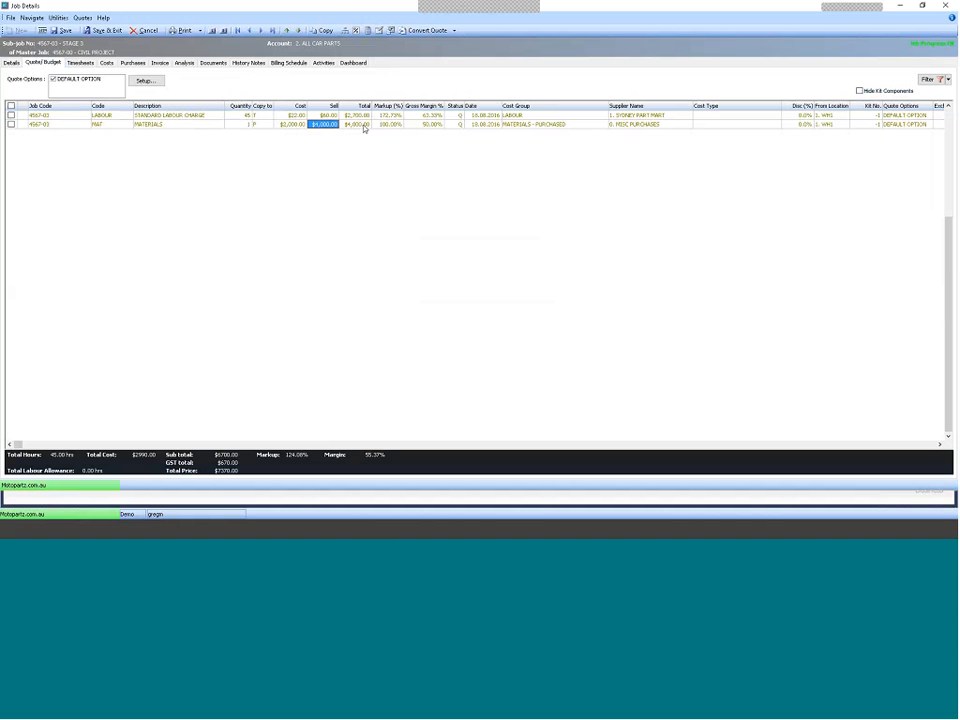
pyautogui.click(303, 124)
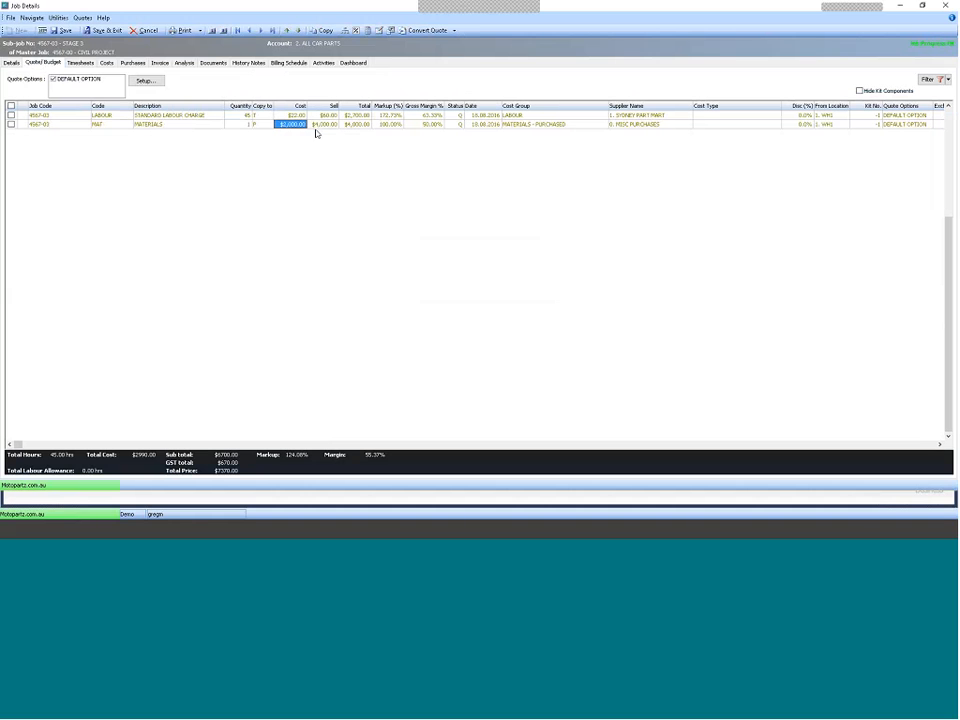
# Close the sub-job to return to master job 4567-00 and include the sub-job lines in its quote
pyautogui.click(96, 52)
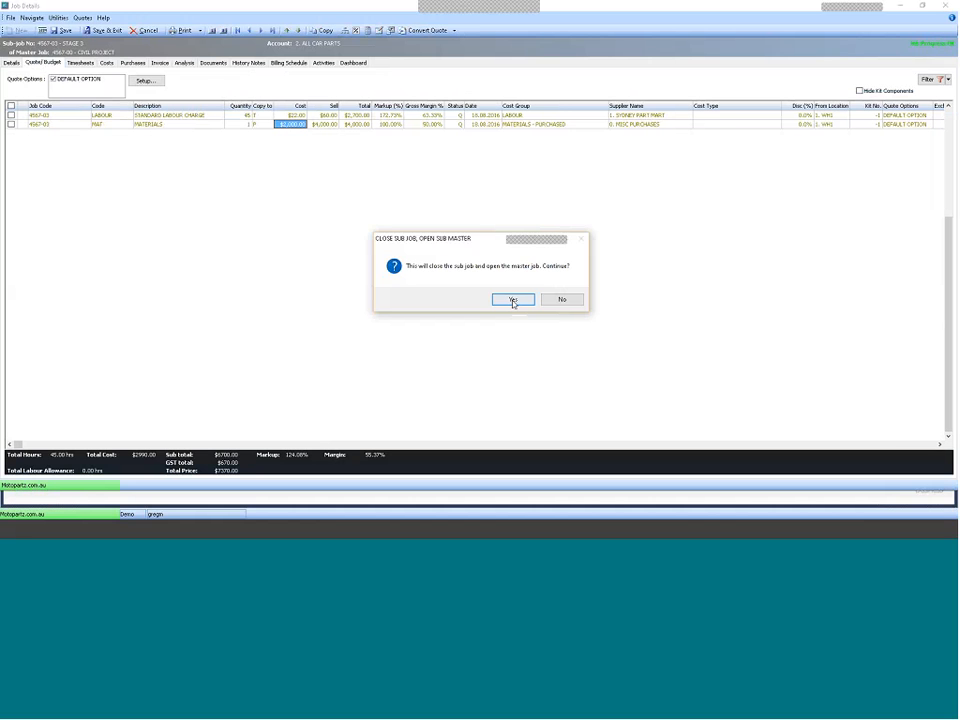
pyautogui.click(513, 300)
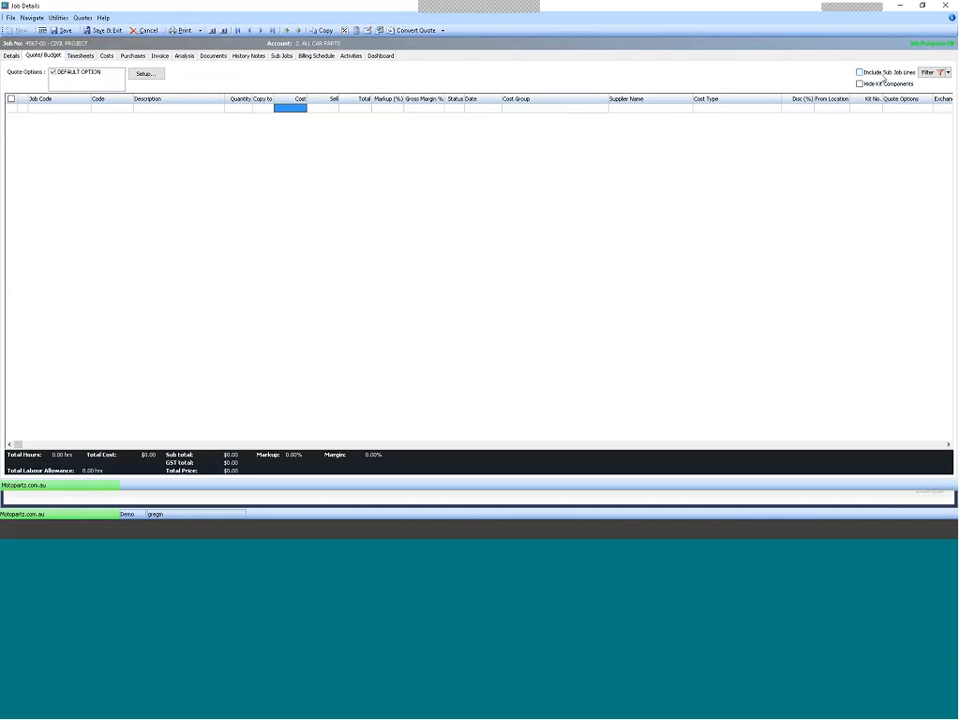
pyautogui.click(861, 74)
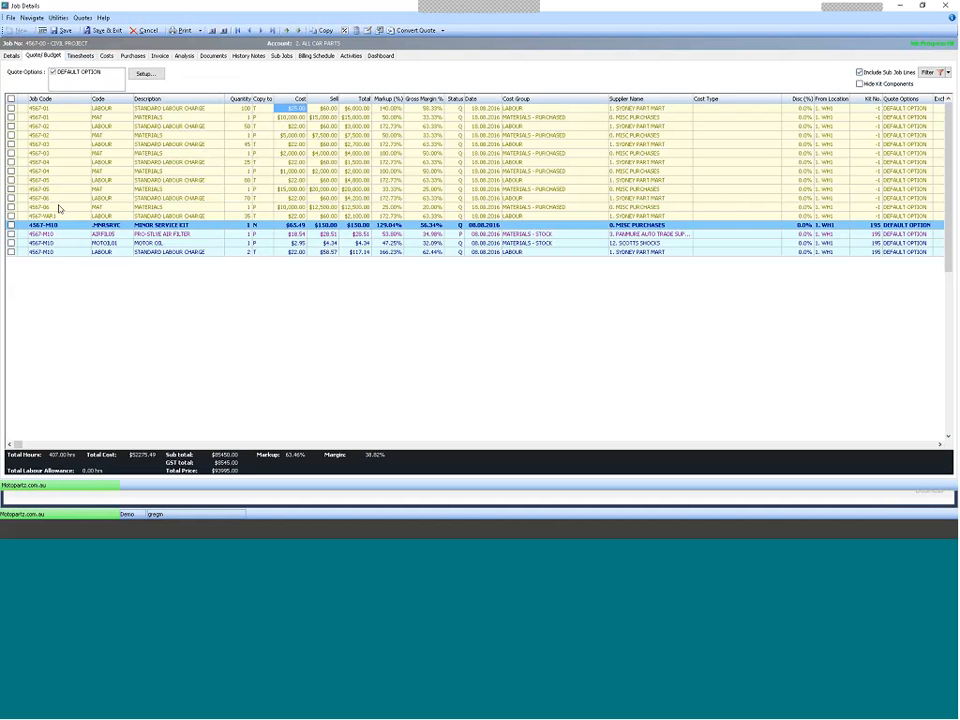
# Examine the master quote's lines by job code, from the stages through the variation to the 4567-M10 service kit
pyautogui.click(78, 108)
pyautogui.press('Right')
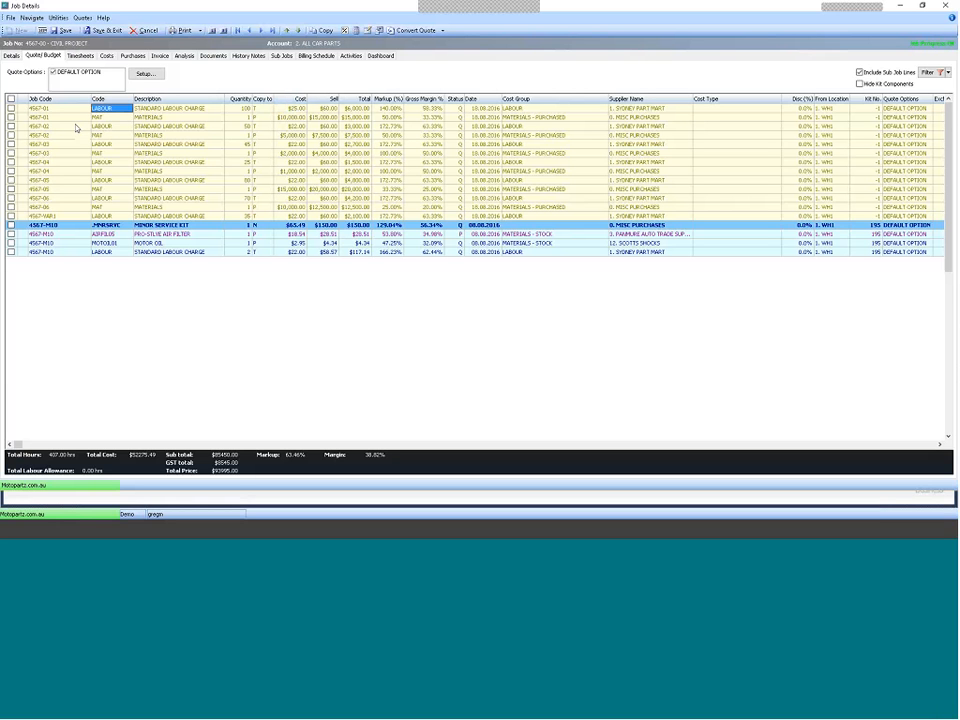
pyautogui.press('Down')
pyautogui.click(53, 127)
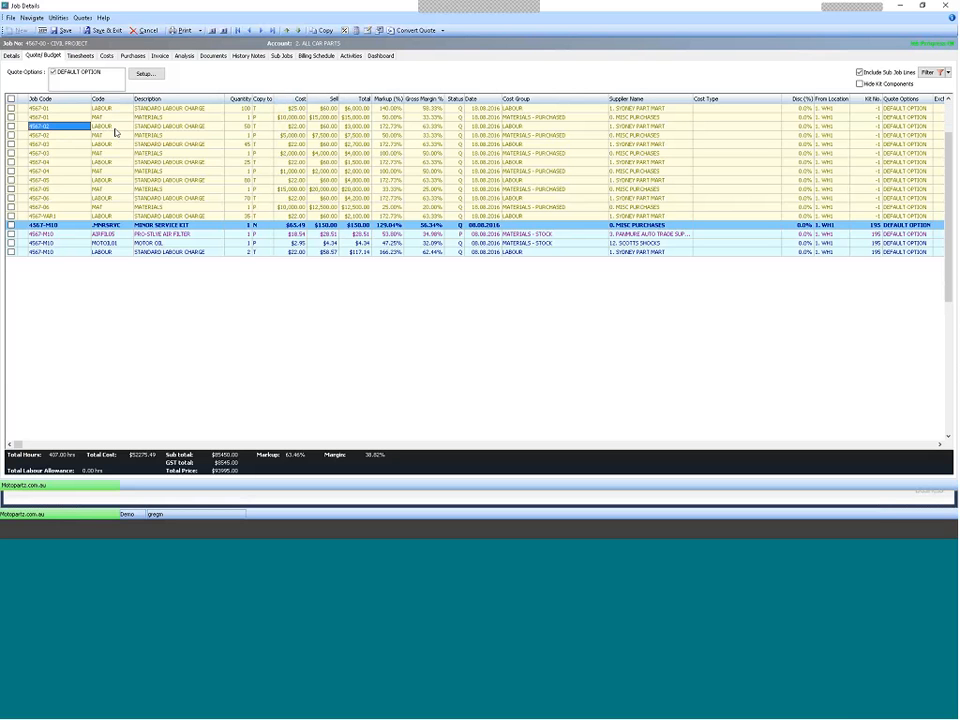
pyautogui.press('Down')
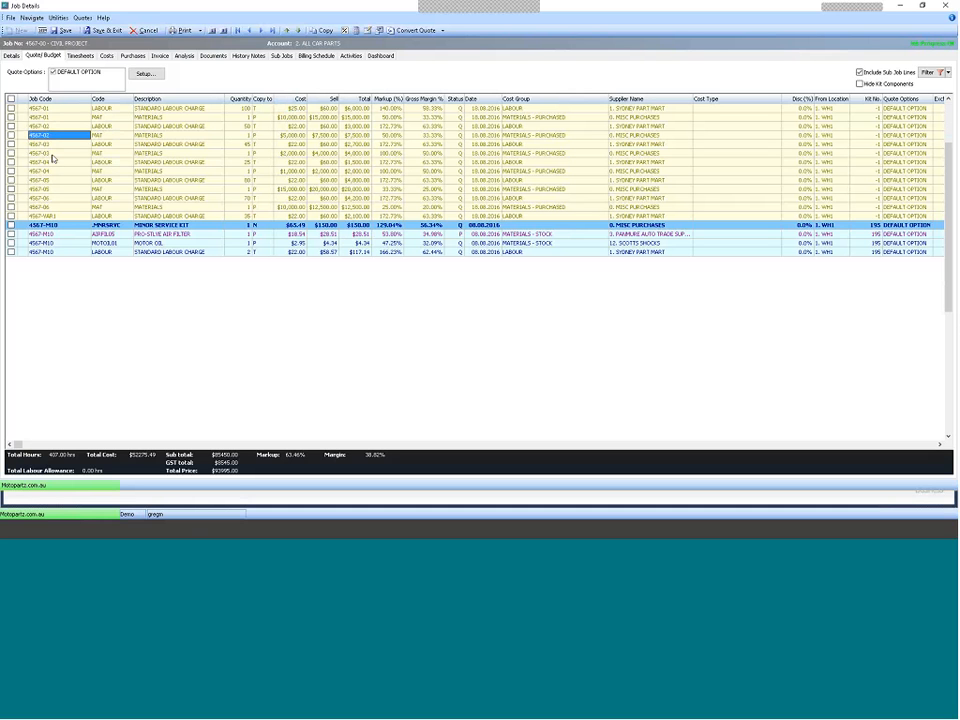
pyautogui.press('Down')
pyautogui.press('Down')
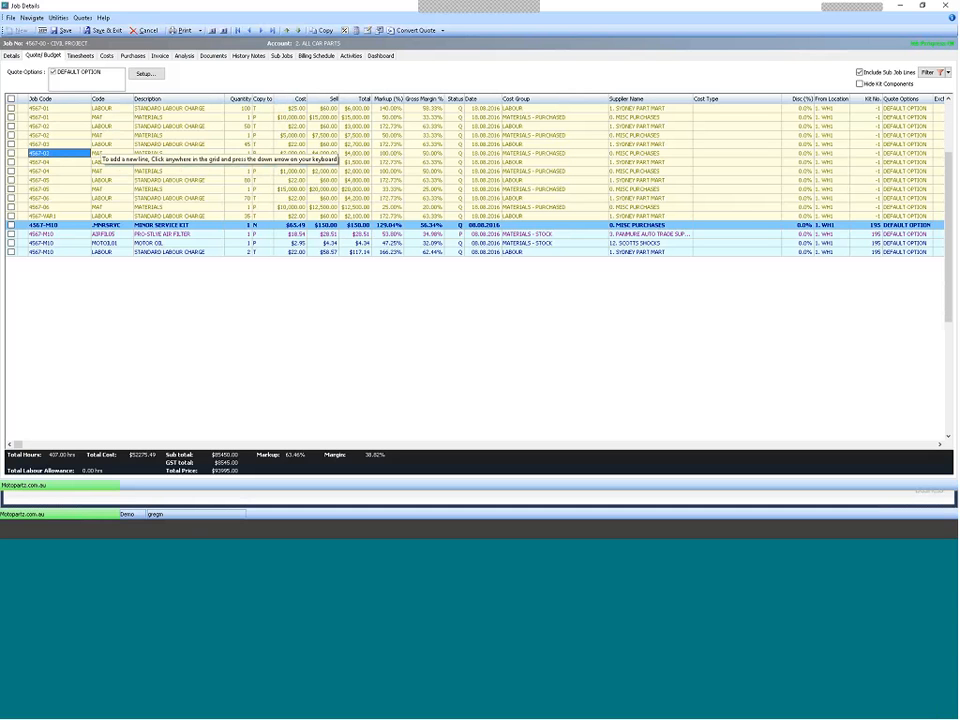
pyautogui.click(54, 218)
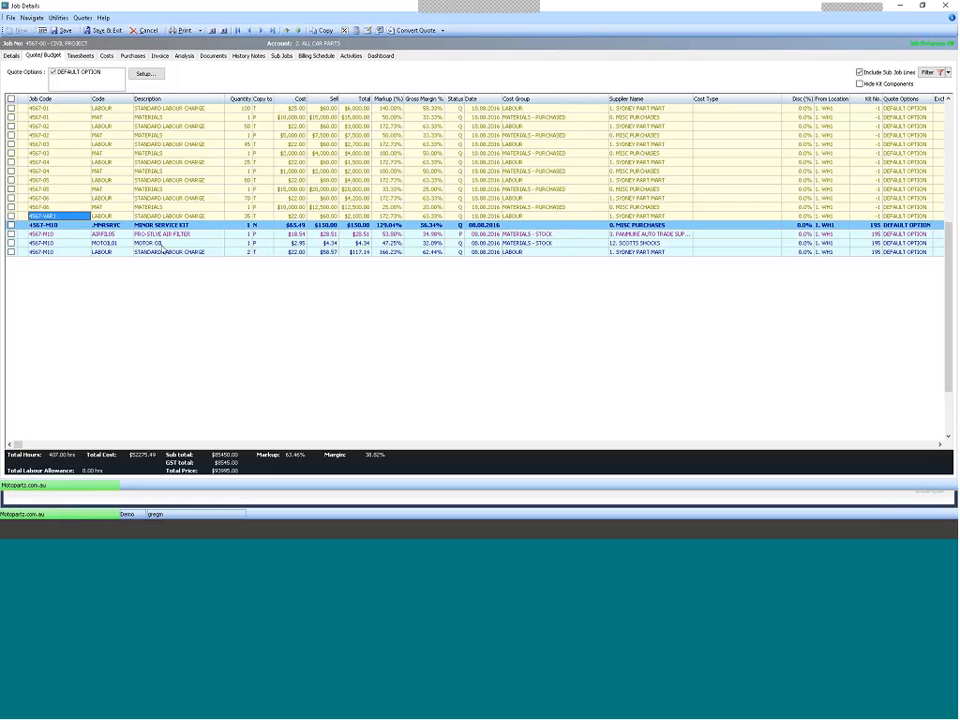
pyautogui.click(60, 226)
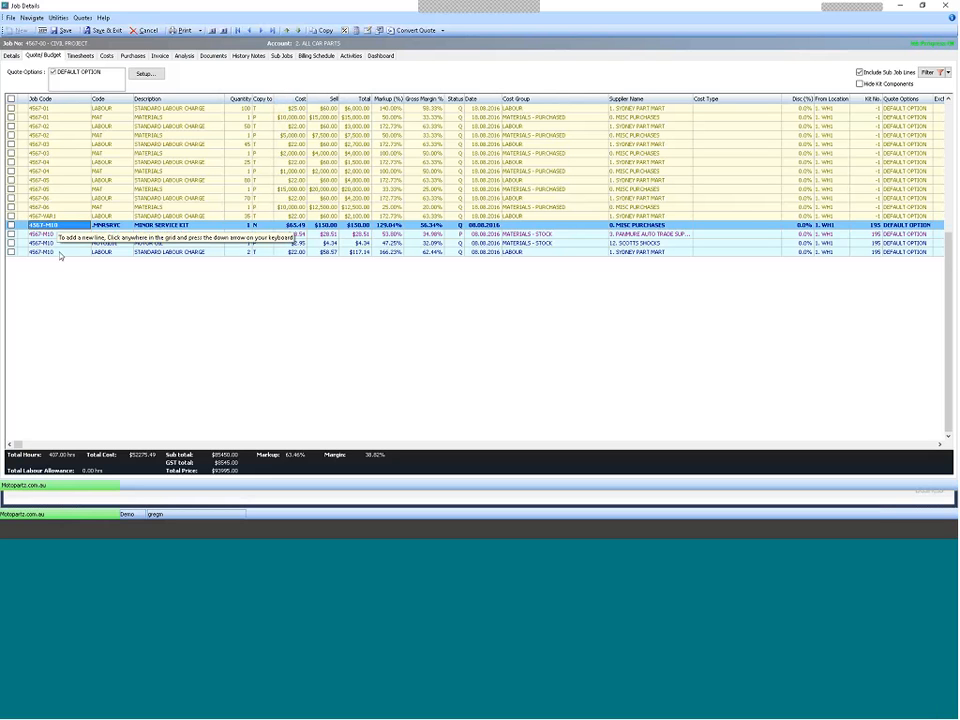
pyautogui.click(59, 253)
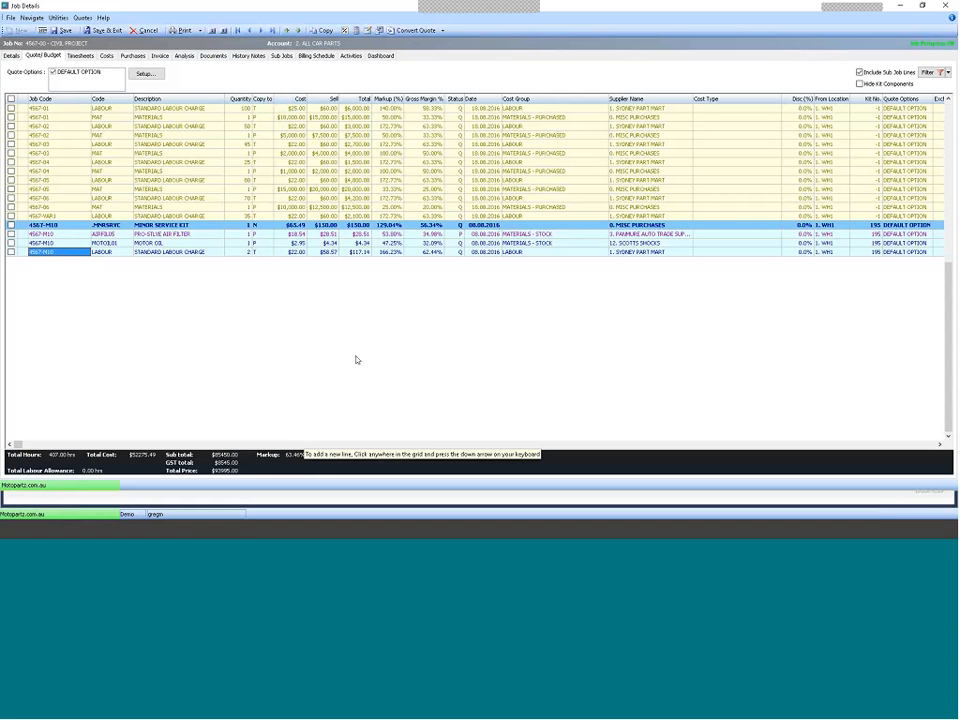
# Add a new quote line for job 4567-00, open the stock search for its code and enlarge the search window
pyautogui.press('Down')
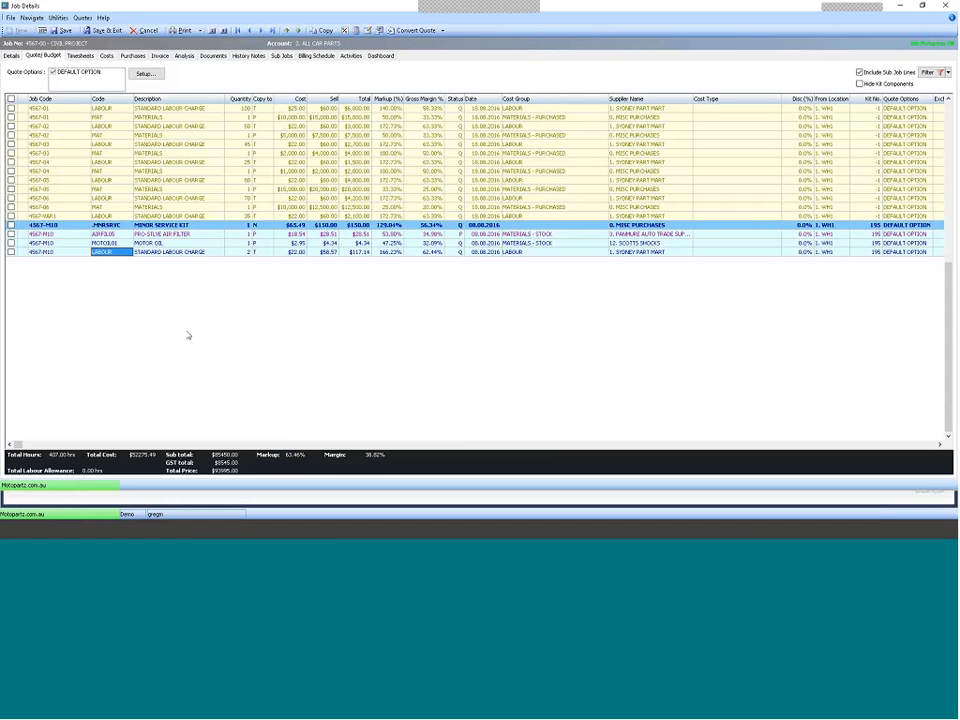
pyautogui.press('Down')
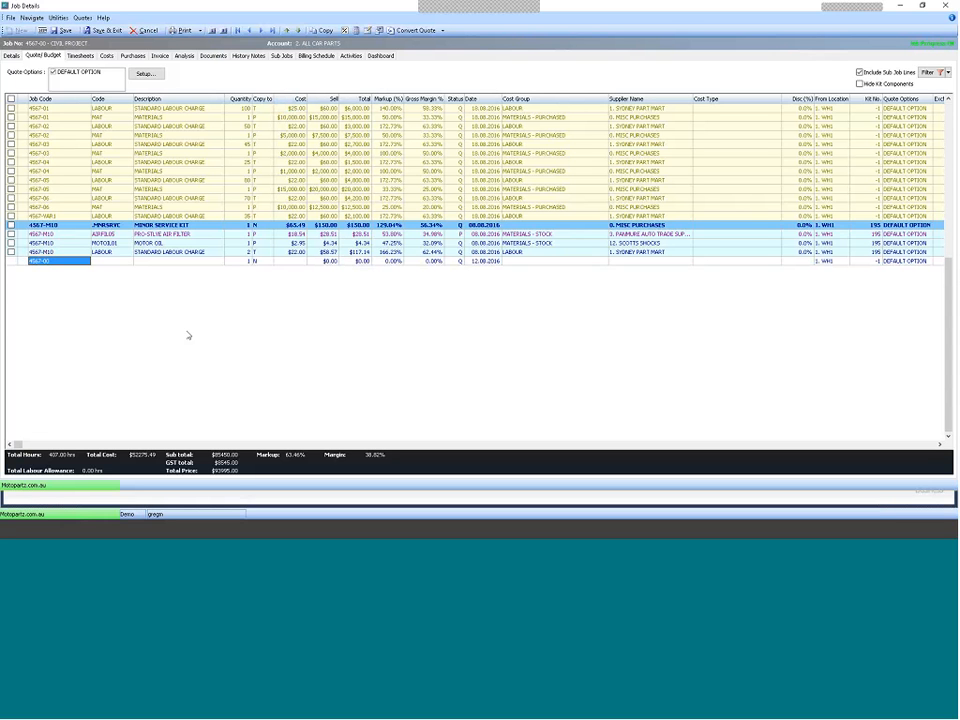
pyautogui.press('Tab')
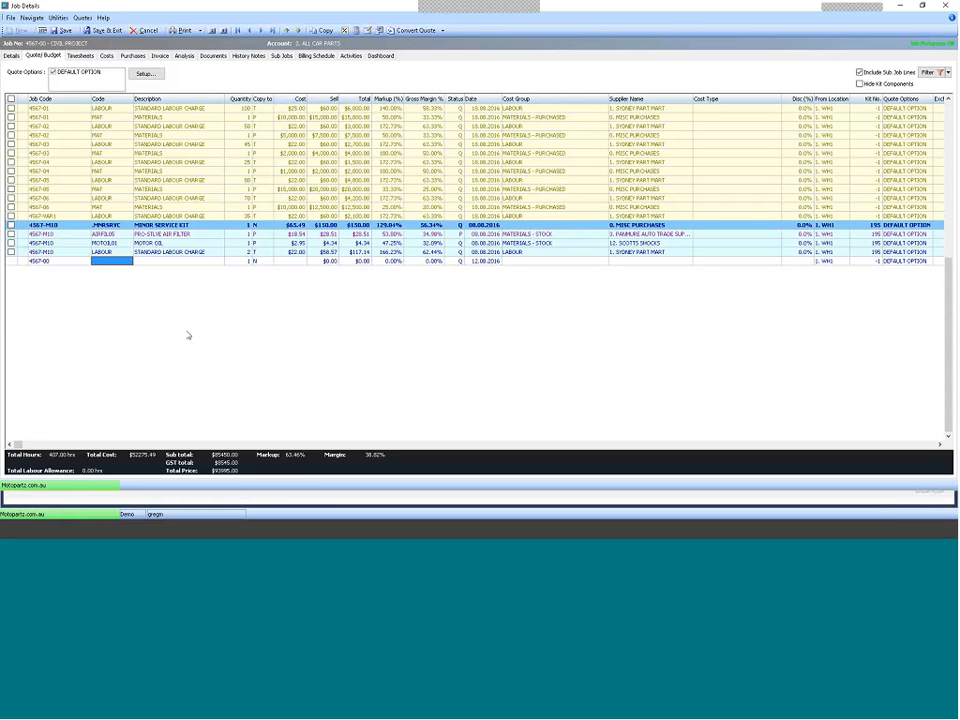
pyautogui.write('T')
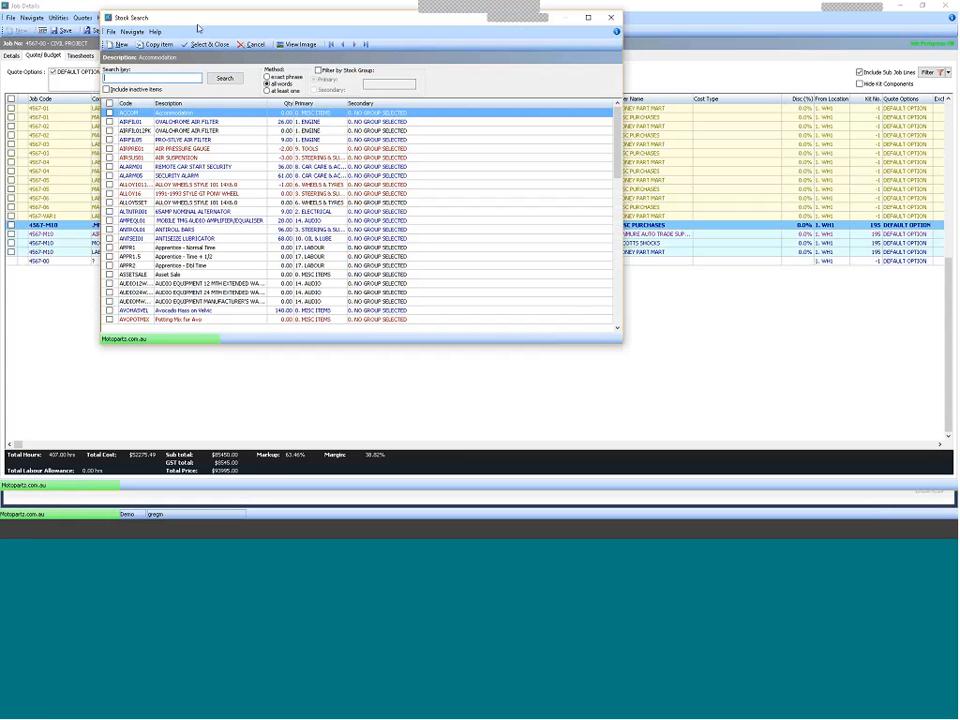
pyautogui.moveTo(198, 25); pyautogui.dragTo(198, 32)
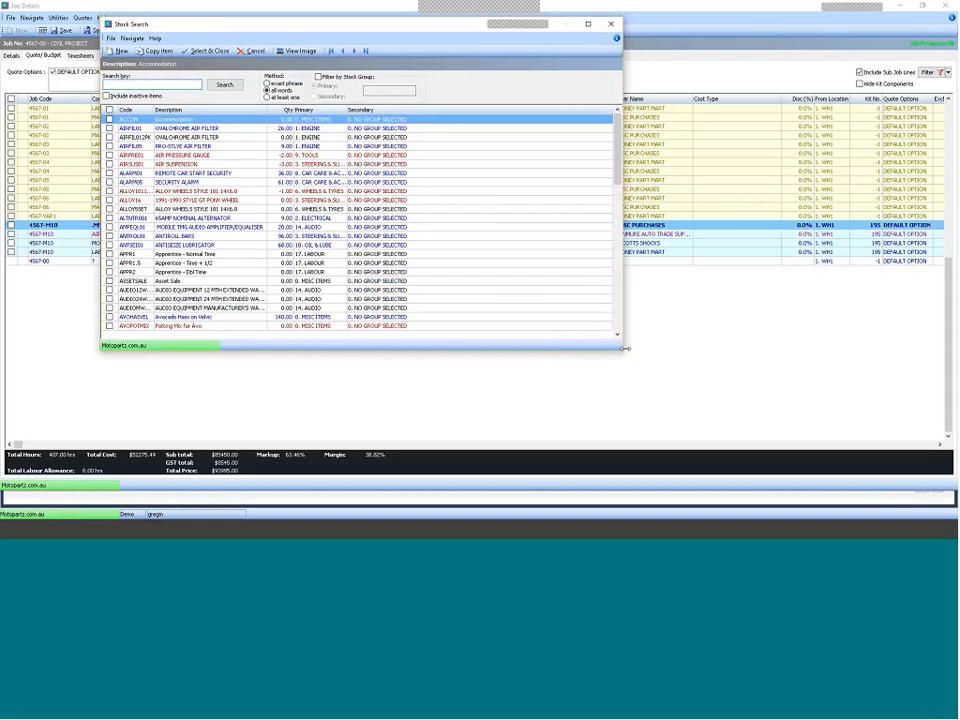
pyautogui.moveTo(624, 348); pyautogui.dragTo(749, 426)
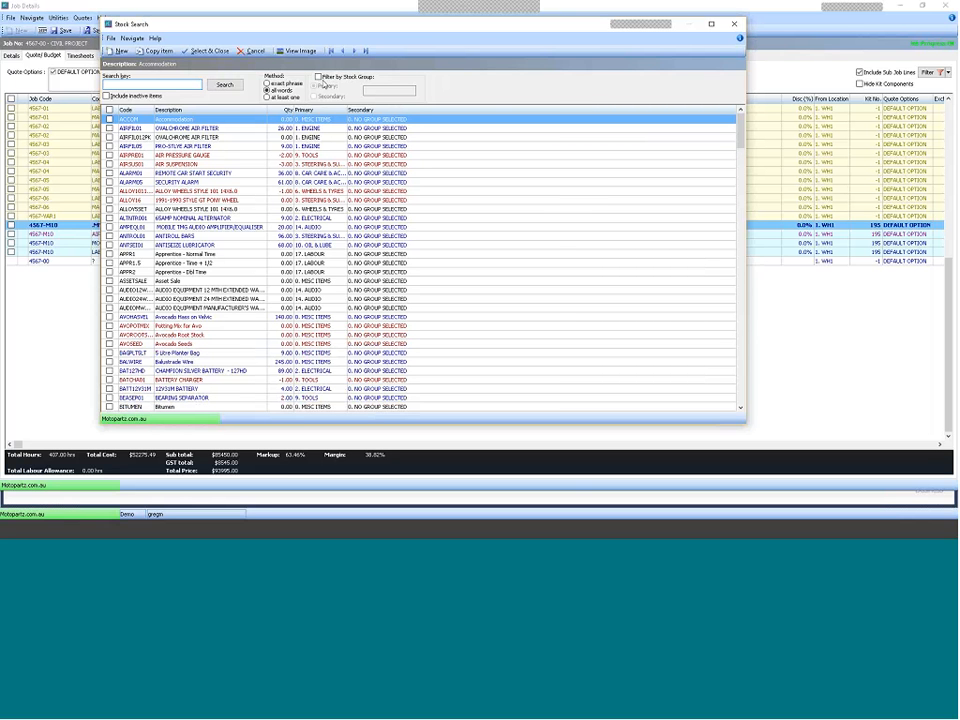
# Filter the stock search by the primary stock group LAB
pyautogui.click(318, 76)
pyautogui.click(384, 91)
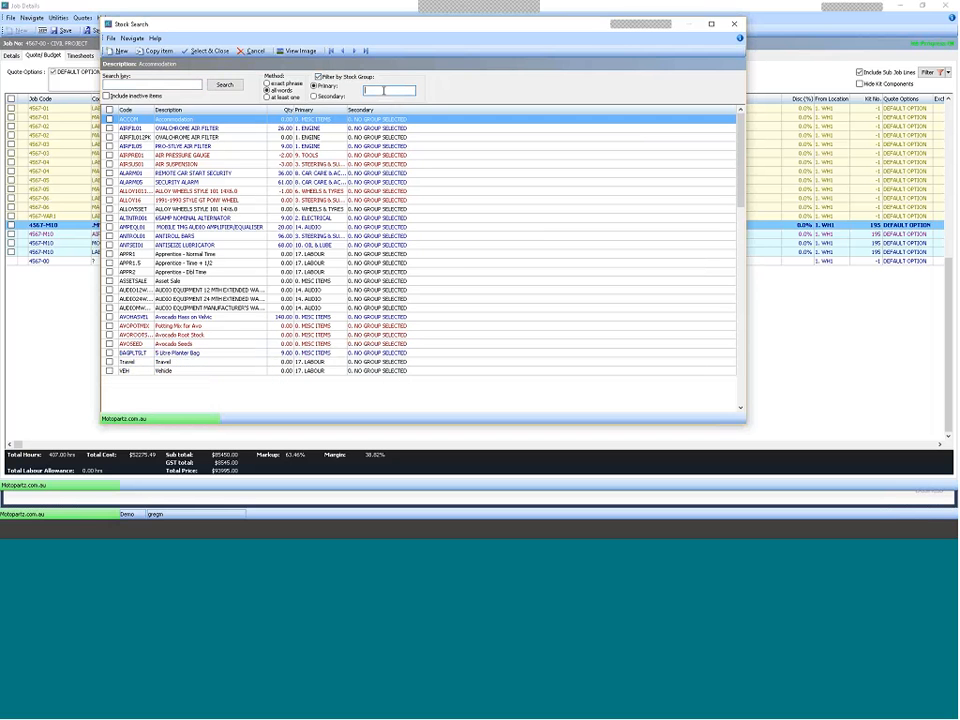
pyautogui.write('LAB')
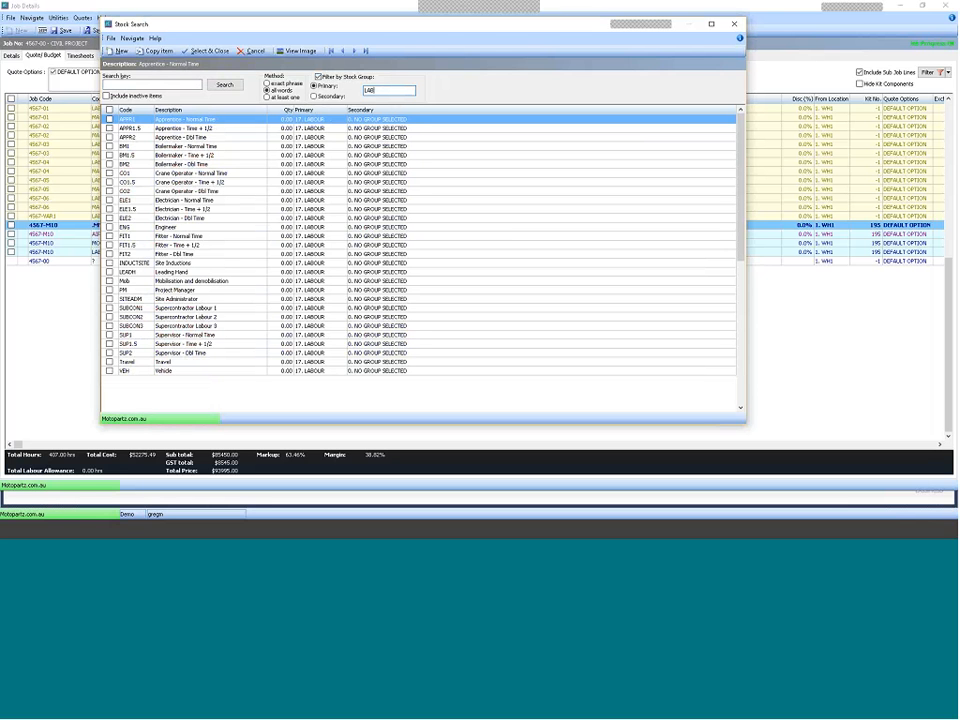
# Add the normal-time Apprentice, Boilermaker, Crane Operator, Electrician and Fitter items plus Project Manager to the quote as lines
pyautogui.click(169, 147)
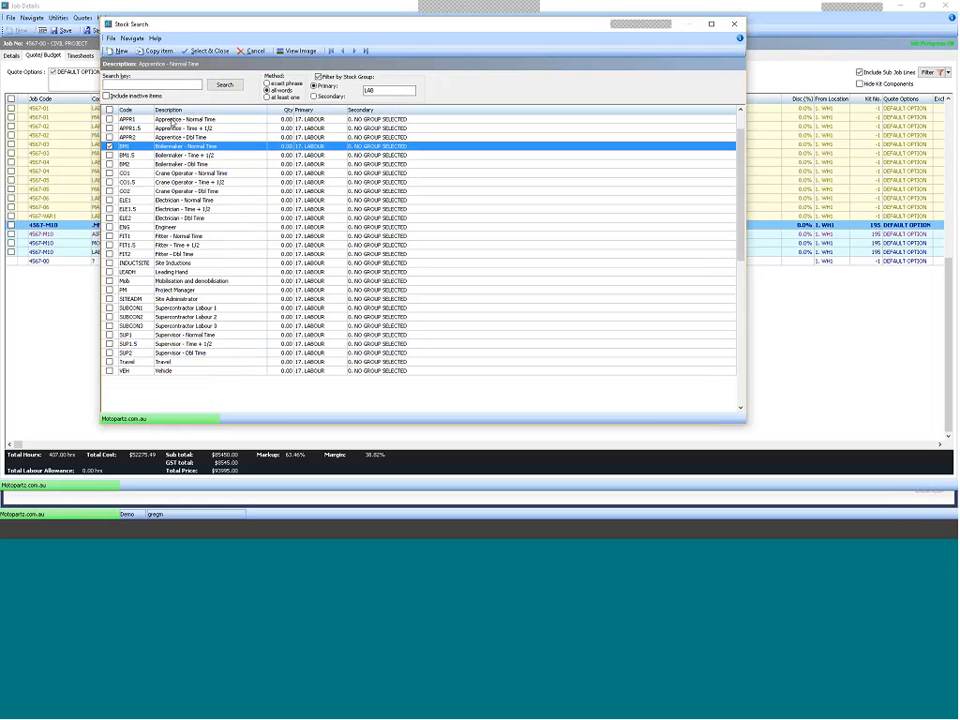
pyautogui.click(172, 121)
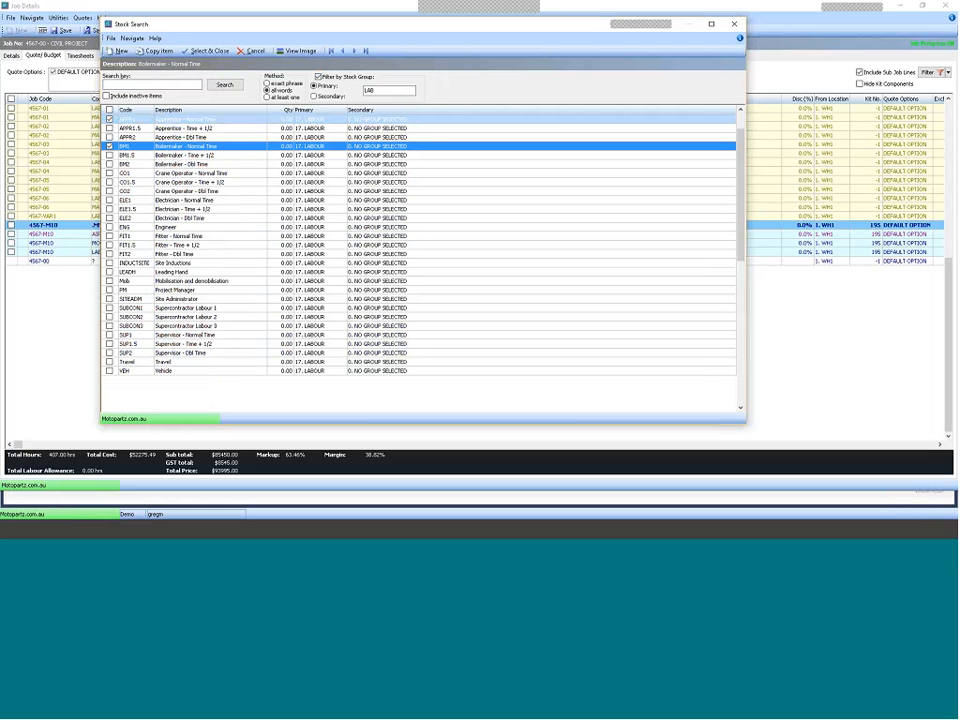
pyautogui.click(168, 174)
pyautogui.click(168, 201)
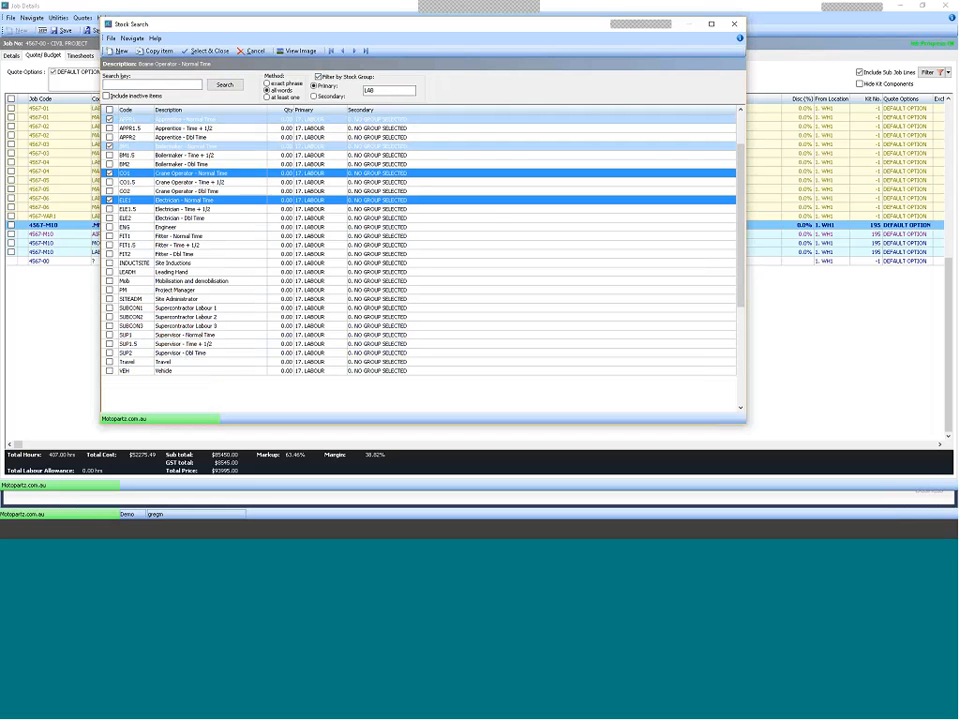
pyautogui.click(168, 237)
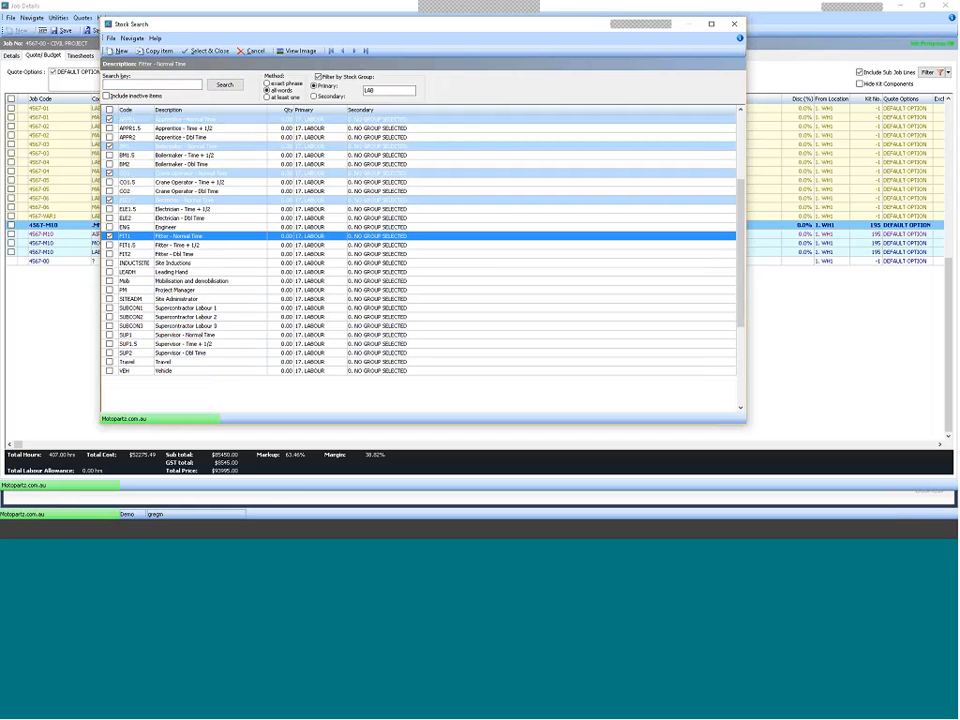
pyautogui.click(177, 291)
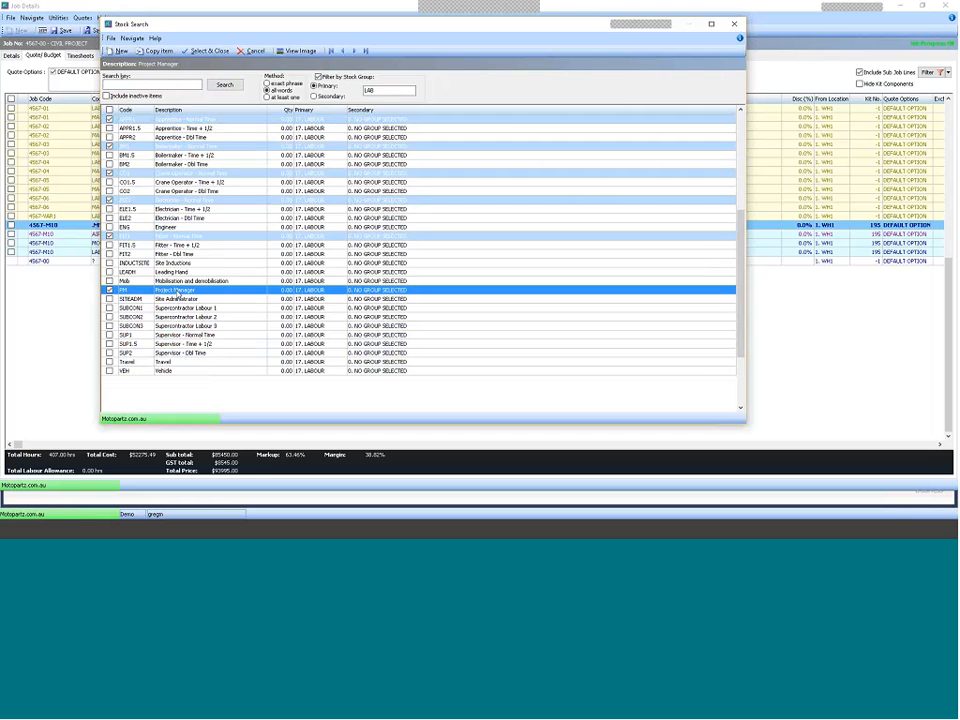
pyautogui.doubleClick(177, 291)
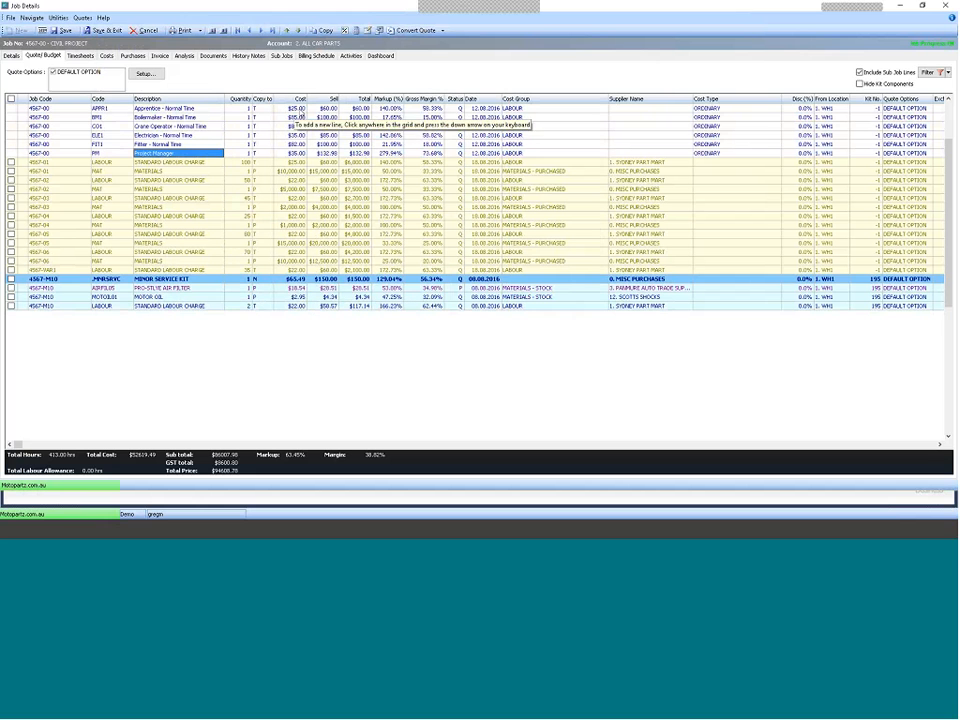
# Examine the new labour lines' cost and sell prices, check the Boilermaker stock item's standard cost and sell price levels, and close it
pyautogui.click(288, 108)
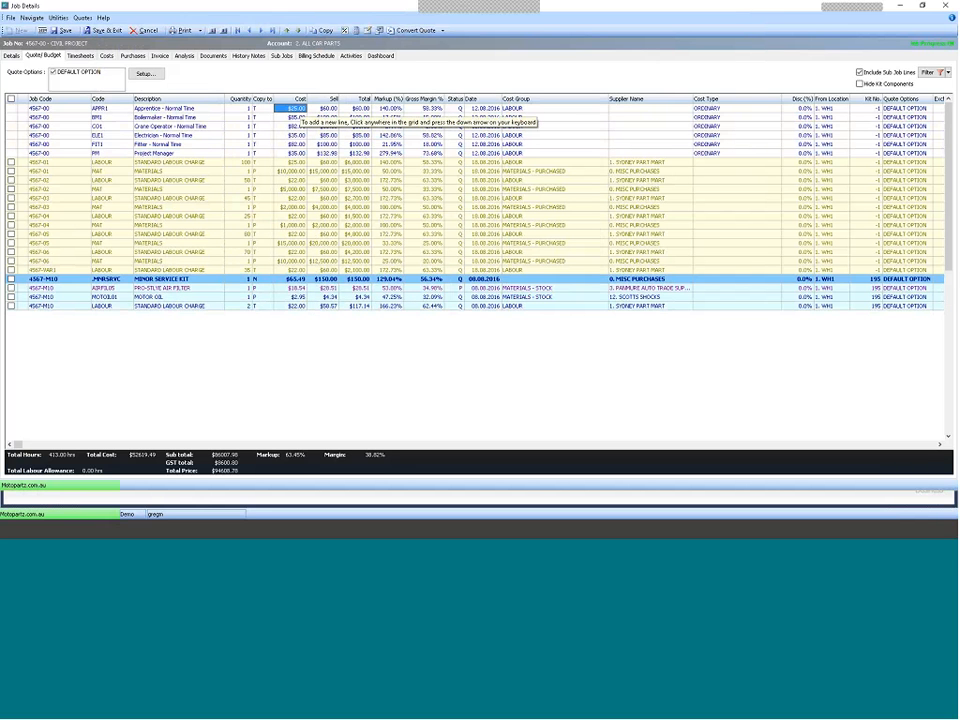
pyautogui.click(323, 108)
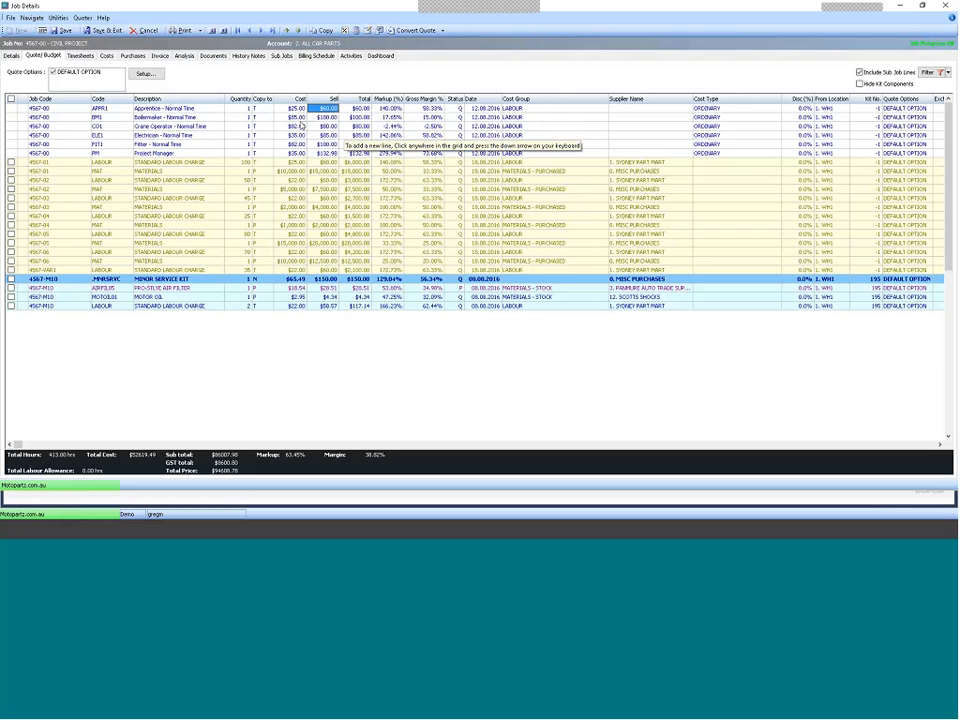
pyautogui.click(101, 118)
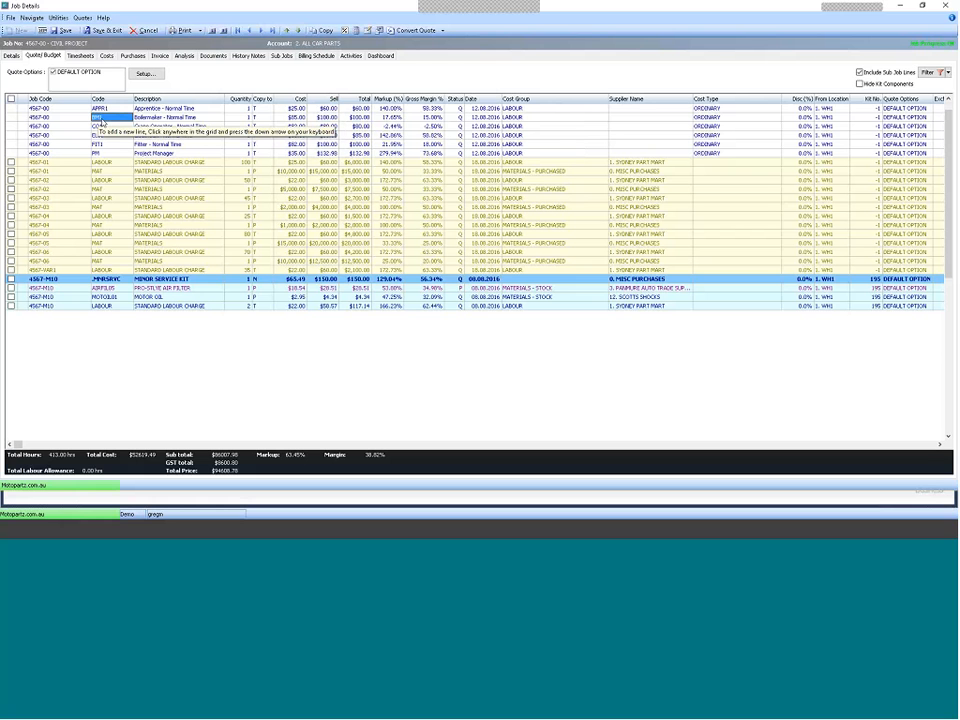
pyautogui.click(100, 120)
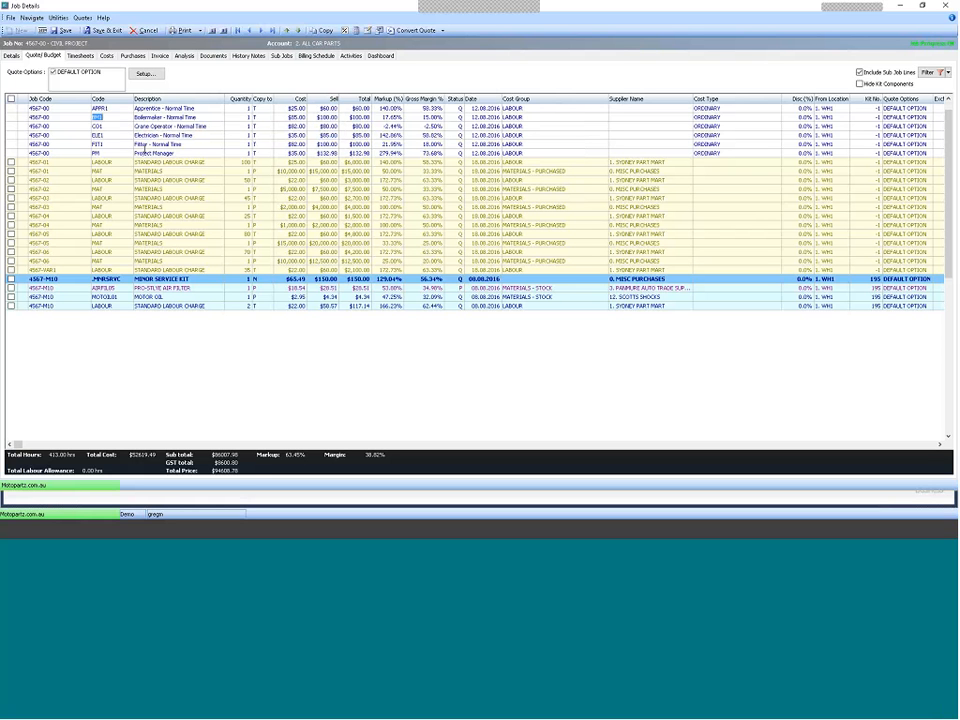
pyautogui.click(107, 149)
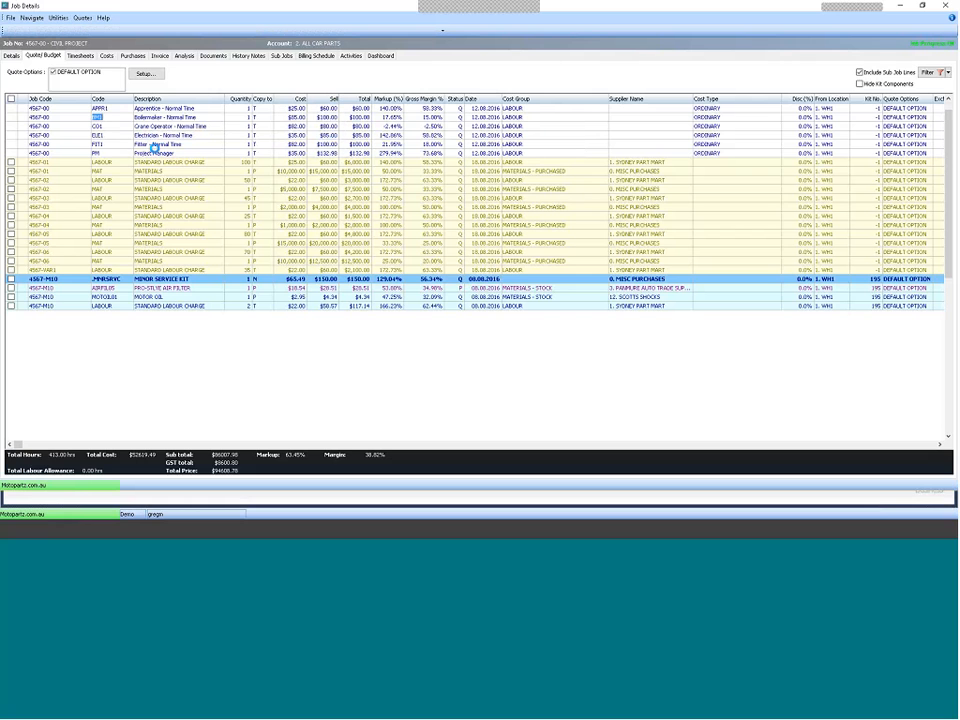
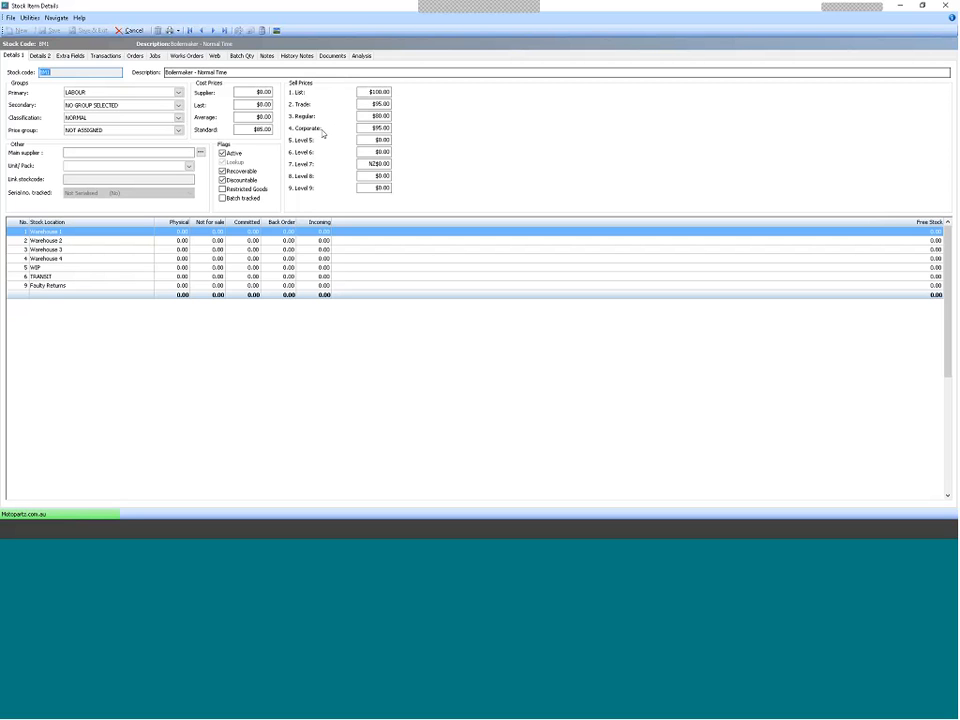
pyautogui.click(132, 31)
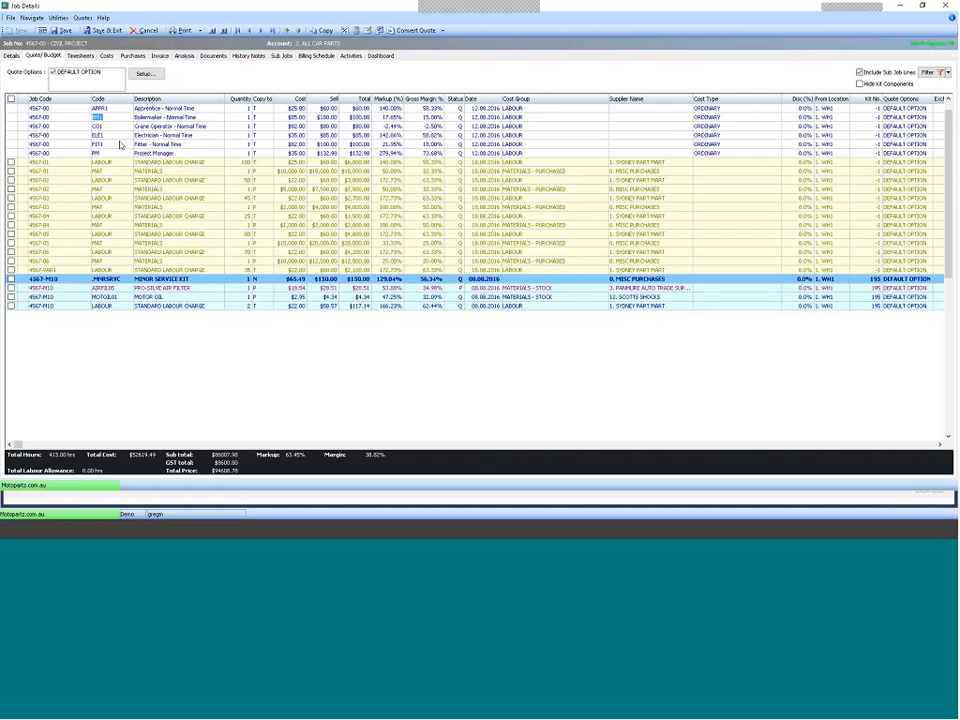
# Save job 4567-00 with its new labour quote lines
pyautogui.click(121, 145)
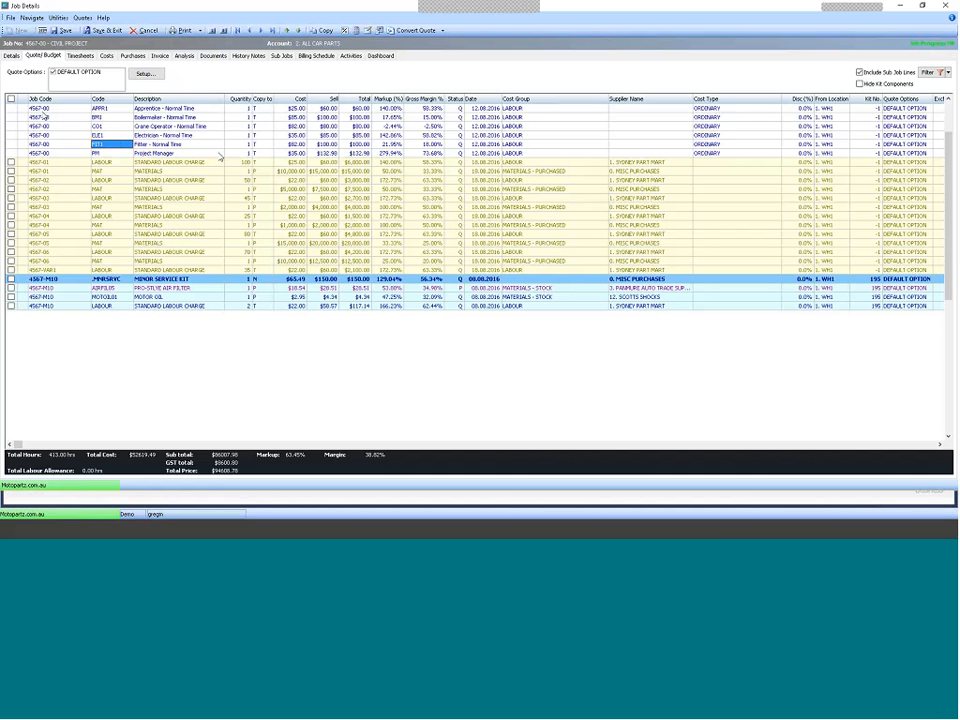
pyautogui.click(44, 109)
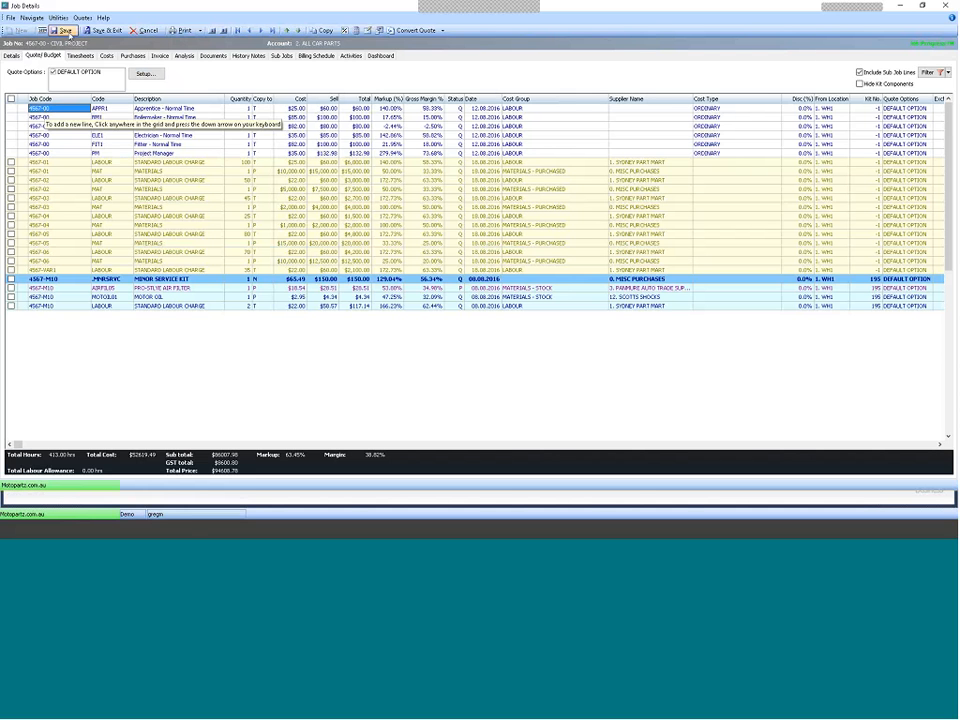
pyautogui.click(62, 30)
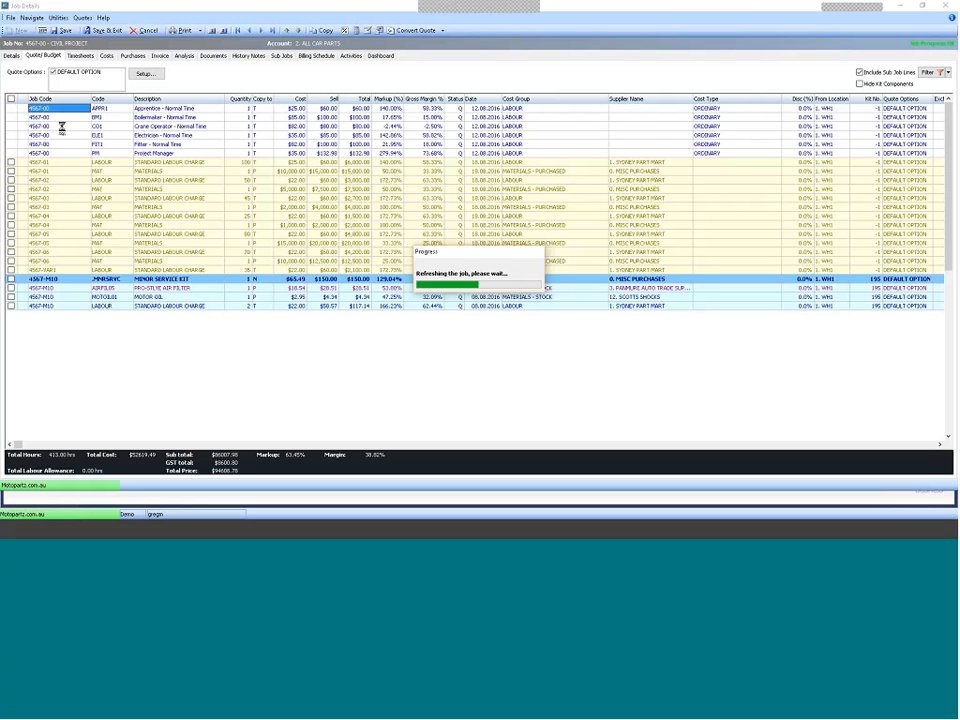
# Reassign the Apprentice - Normal Time quote line to sub-job 4567-02
pyautogui.click(65, 108)
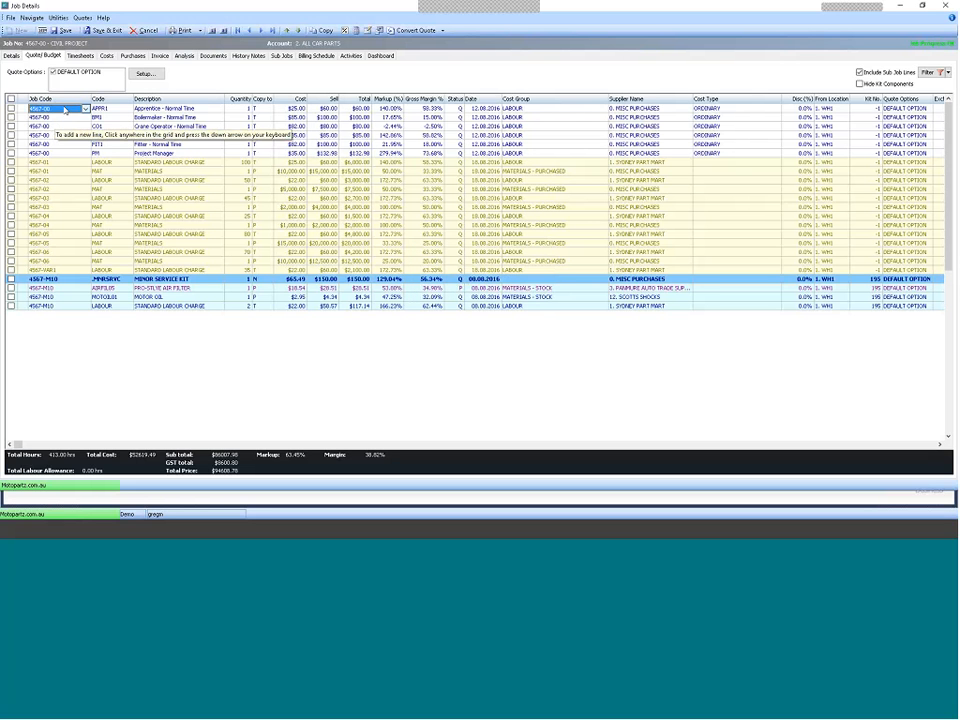
pyautogui.click(87, 108)
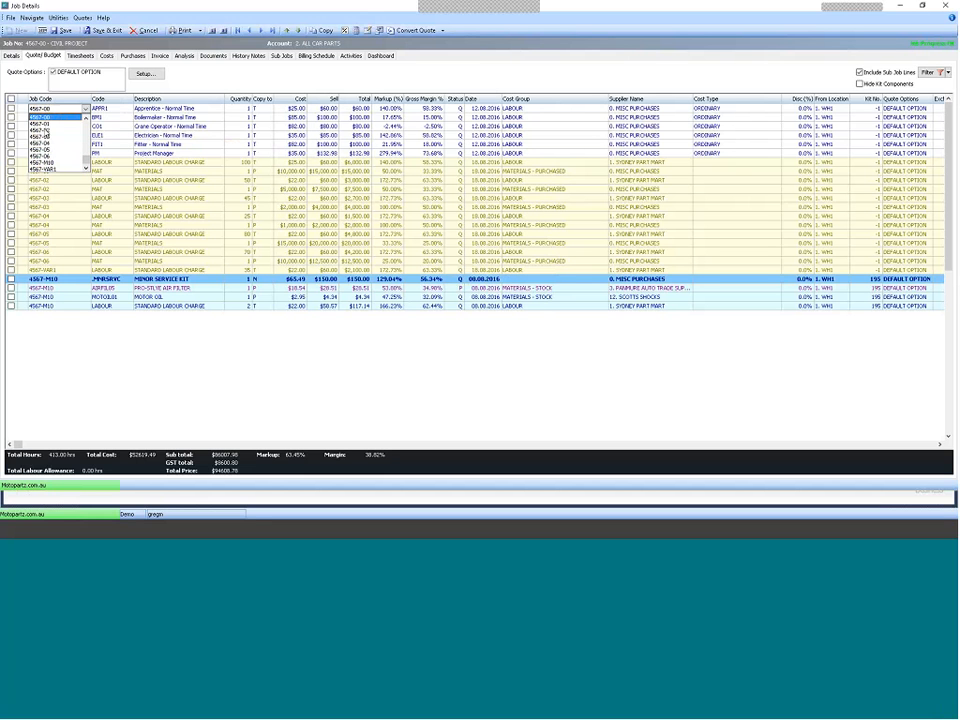
pyautogui.click(39, 130)
pyautogui.scroll(-6, 66, 170)
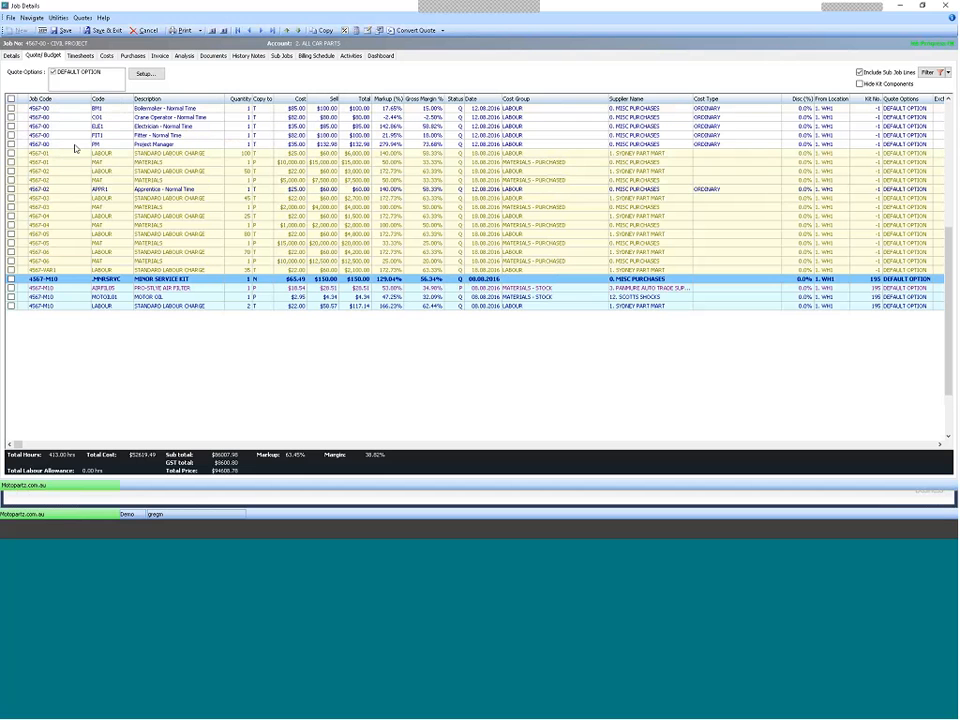
pyautogui.click(188, 189)
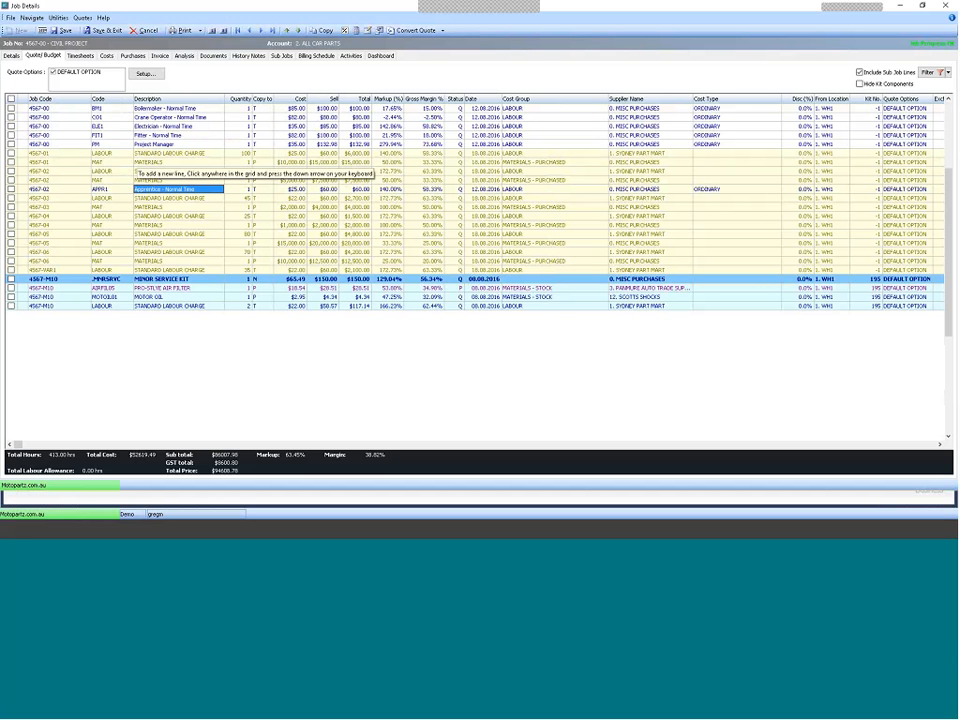
# Set the sell price of the Crane Operator - Normal Time line to $90.00
pyautogui.click(358, 117)
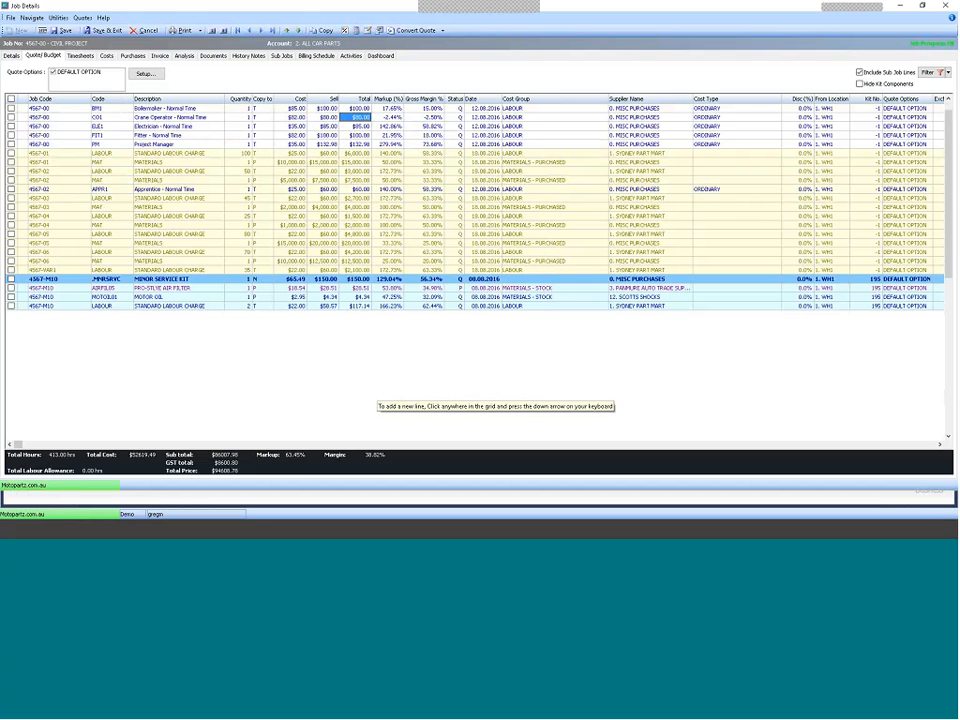
pyautogui.press('Up')
pyautogui.press('Down')
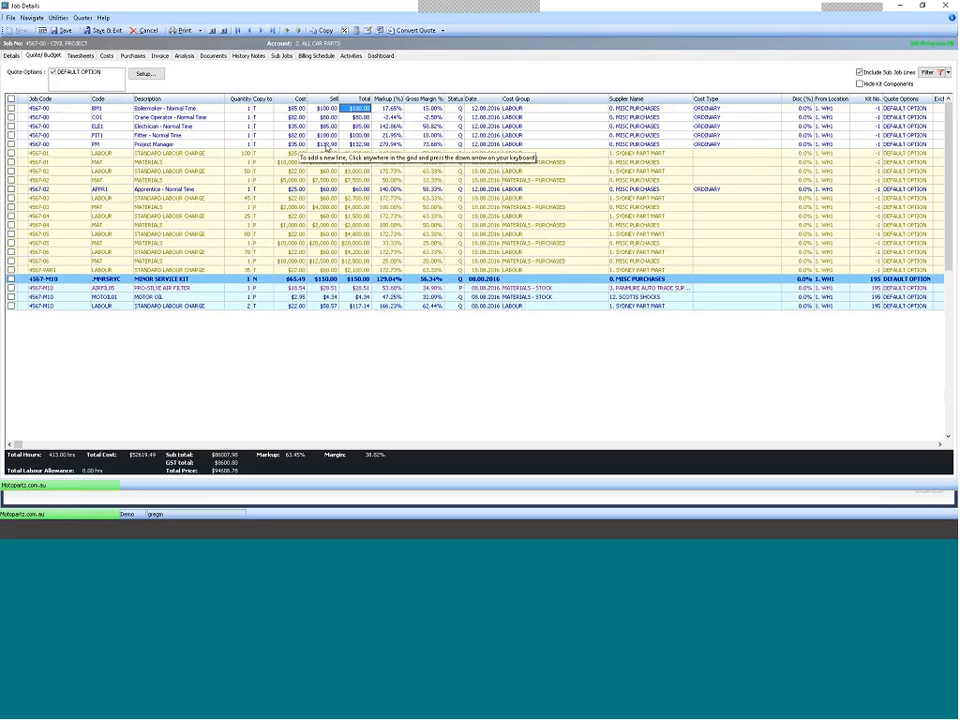
pyautogui.press('Left')
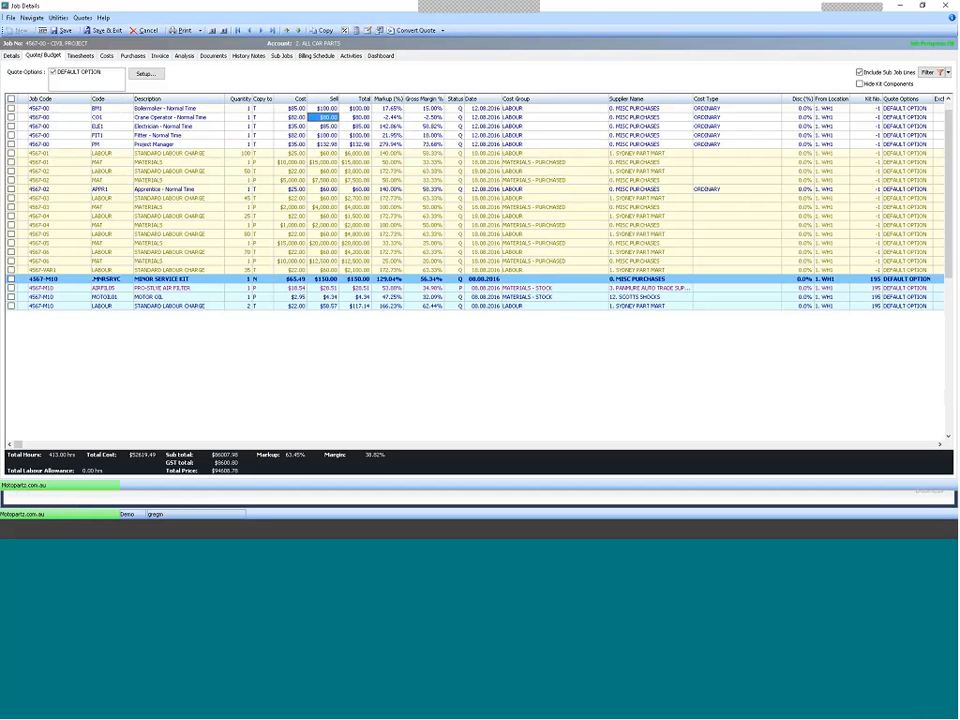
pyautogui.write('90')
pyautogui.press('Tab')
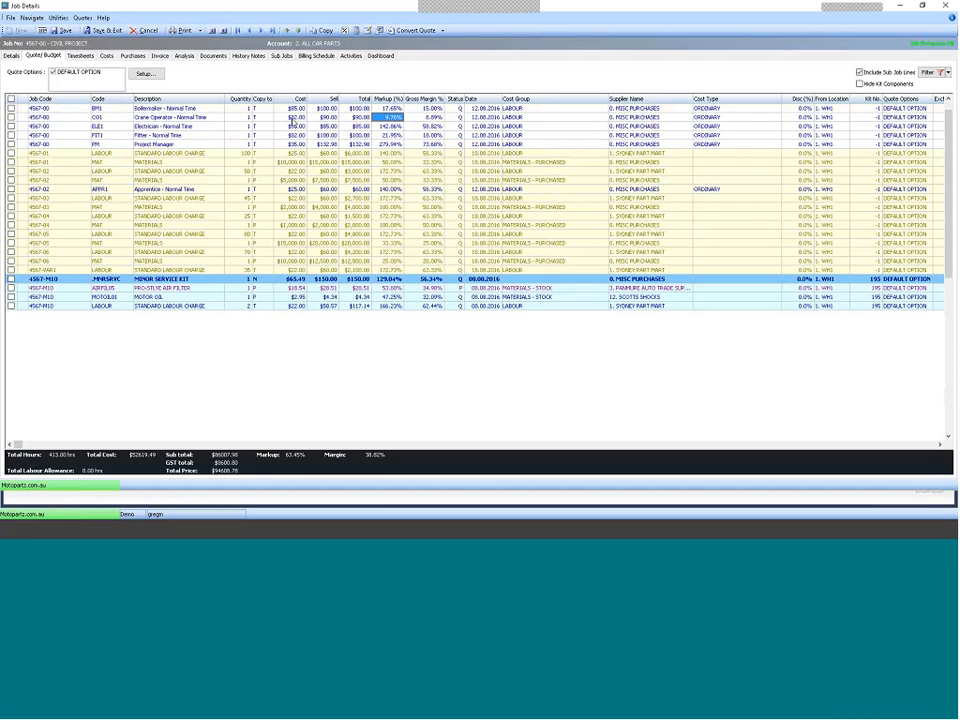
# Unlock the quote grid's ordering and sort the lines by Copy to, grouping the purchase and timesheet lines
pyautogui.rightClick(268, 100)
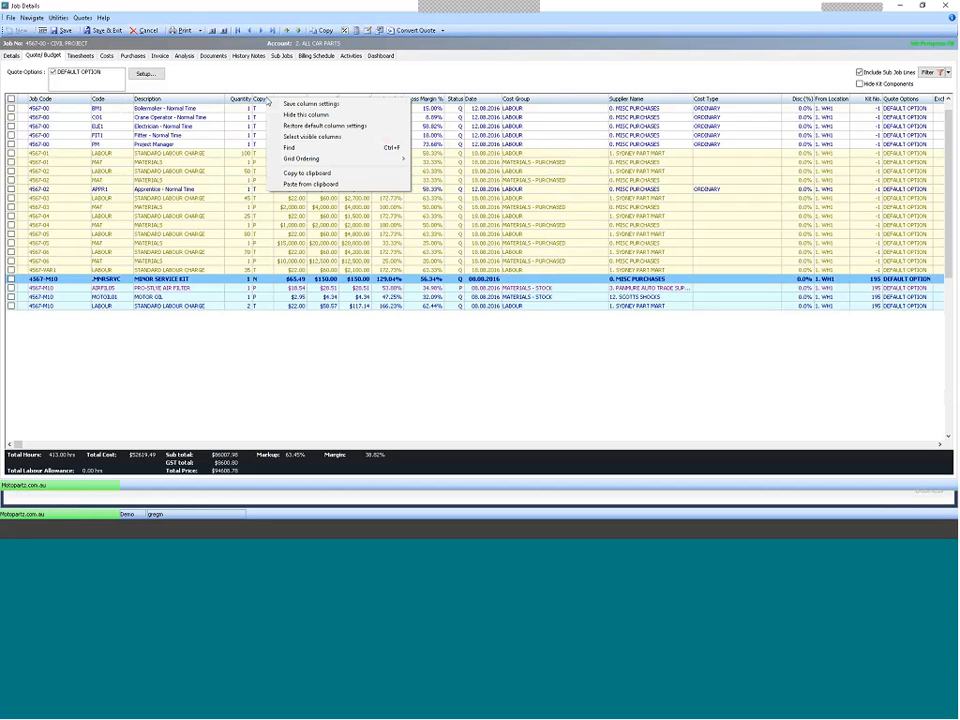
pyautogui.moveTo(300, 158)
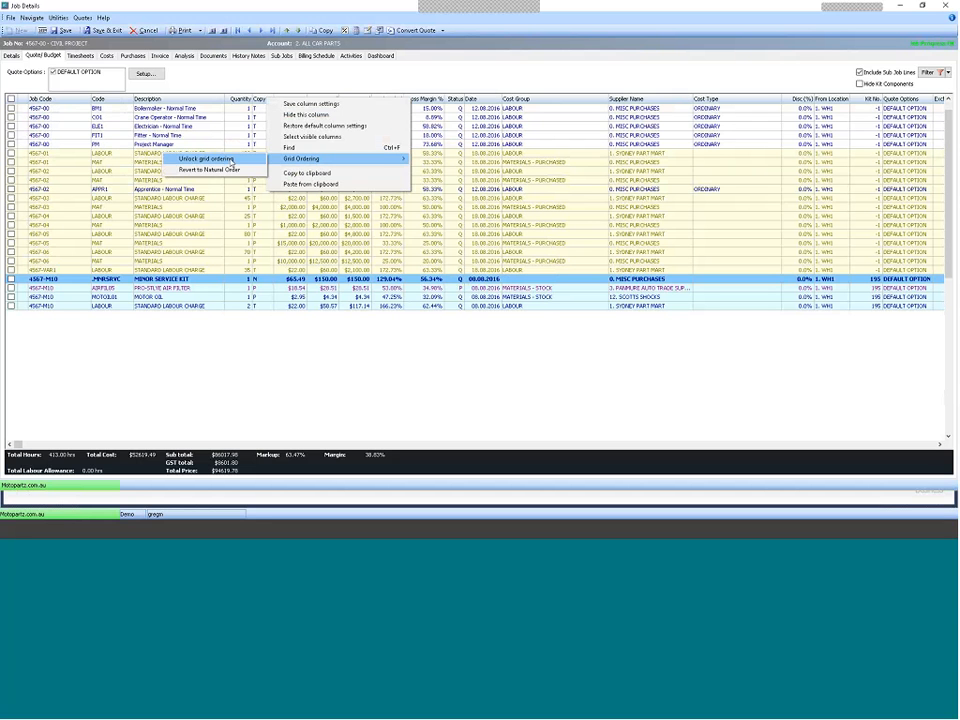
pyautogui.click(231, 162)
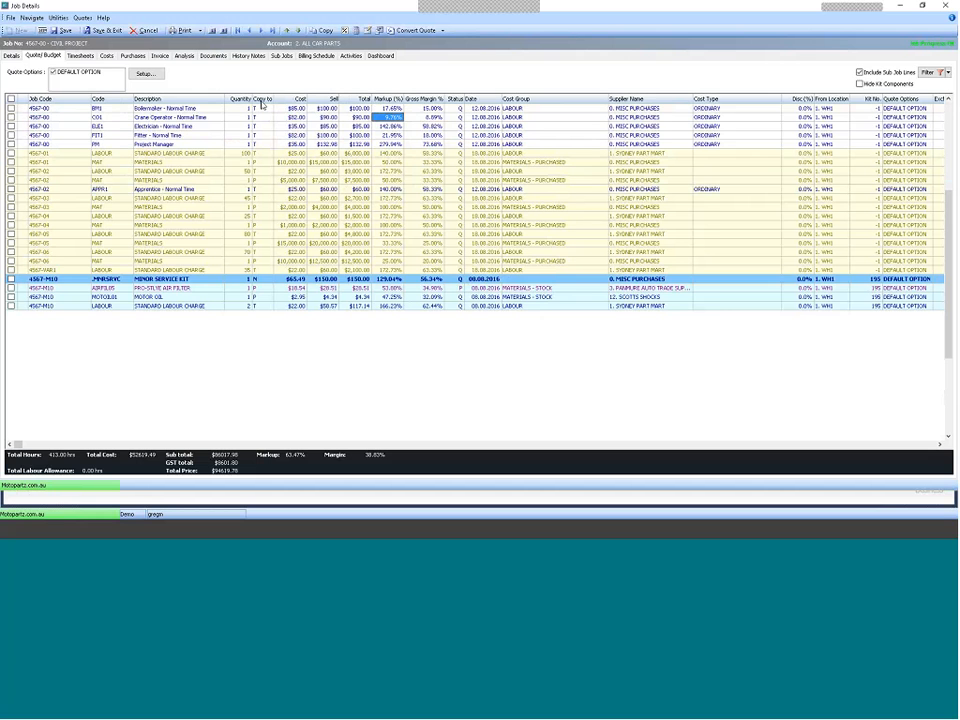
pyautogui.click(261, 99)
pyautogui.click(181, 262)
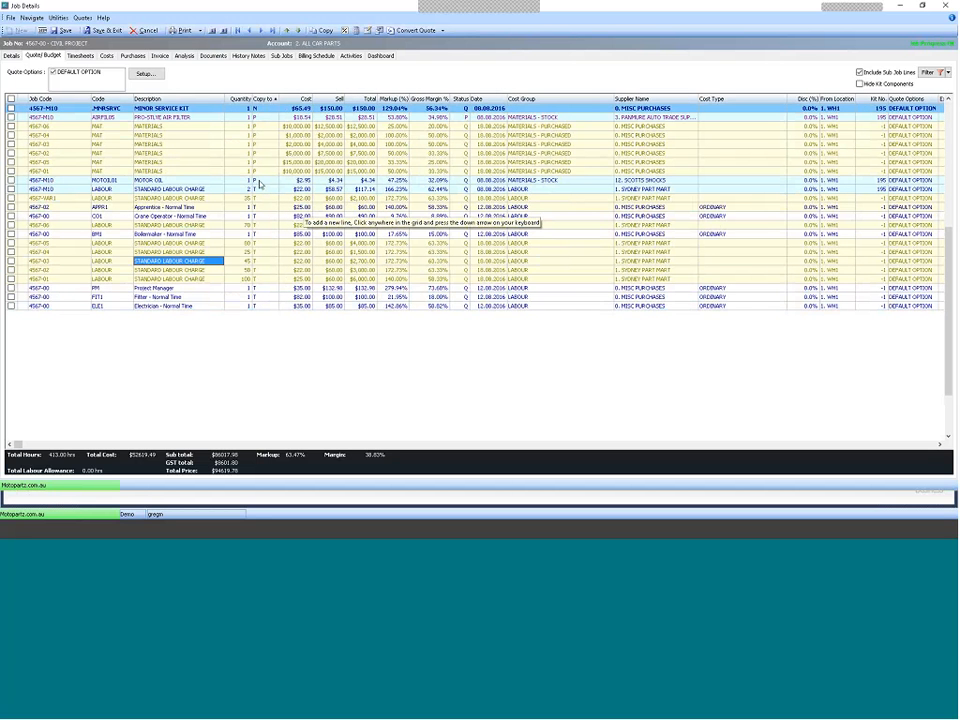
pyautogui.click(267, 119)
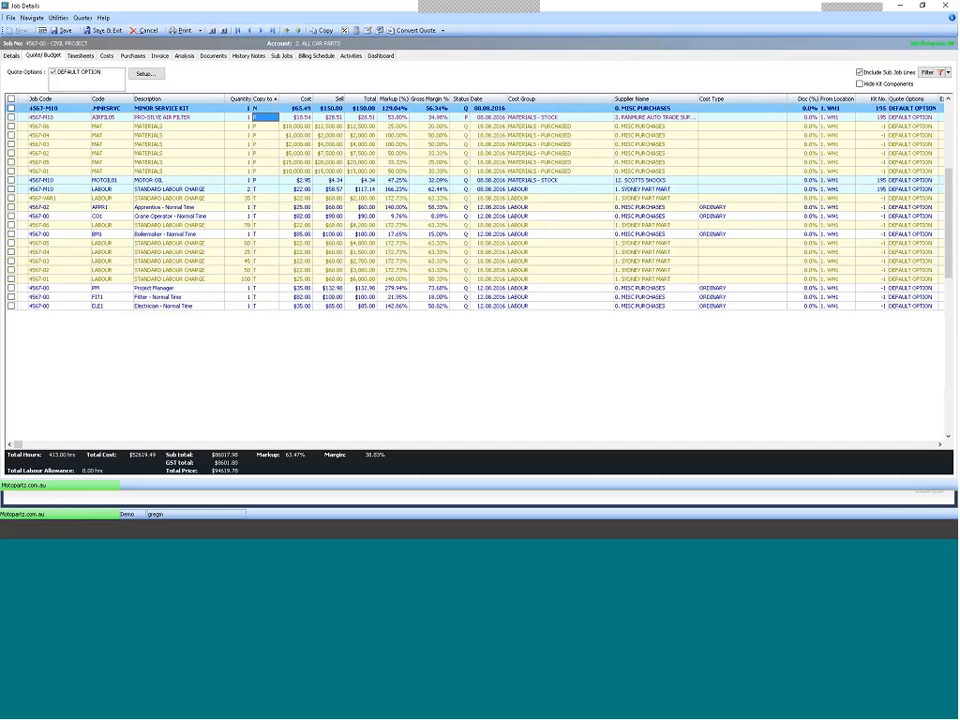
pyautogui.click(264, 189)
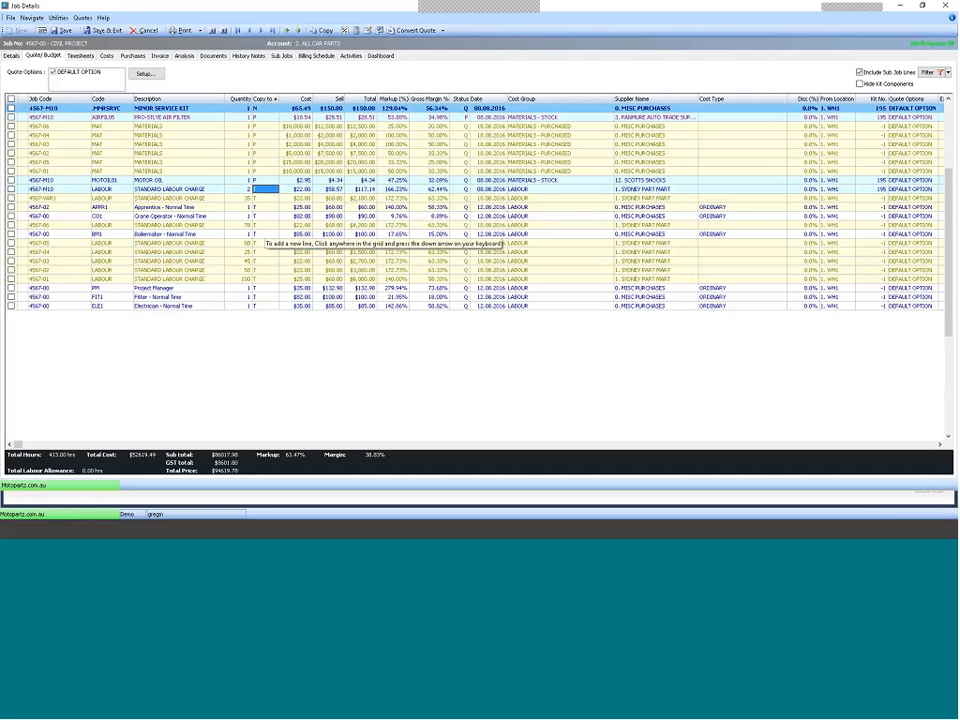
# Mark the six MATERIALS lines with code MAT in the quote and set their markup to 55%
pyautogui.click(11, 171)
pyautogui.click(11, 162)
pyautogui.click(11, 153)
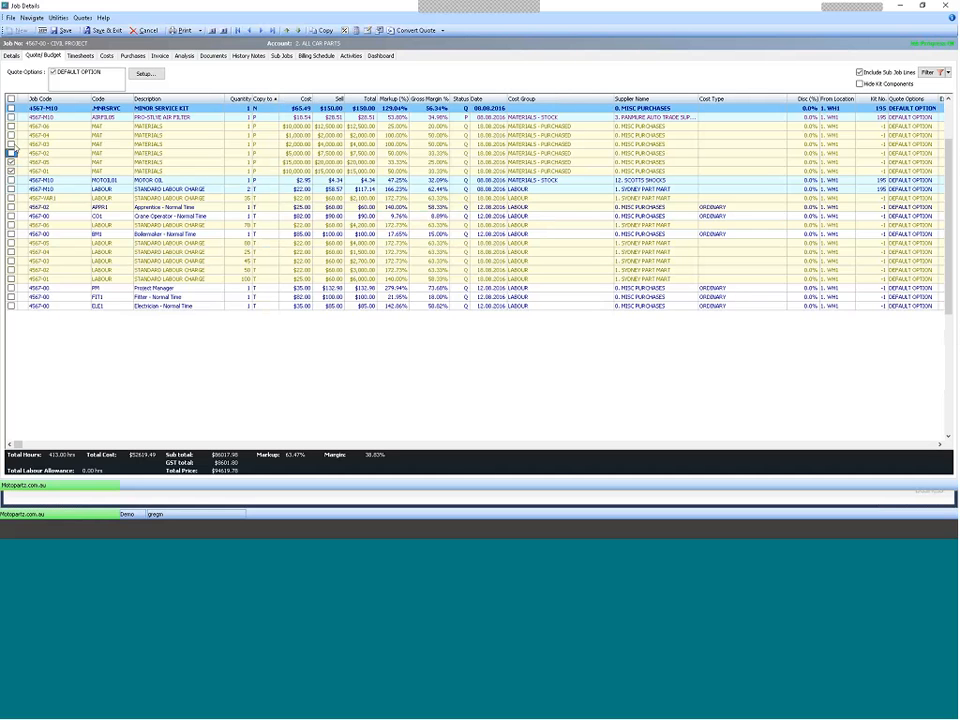
pyautogui.click(11, 144)
pyautogui.click(11, 135)
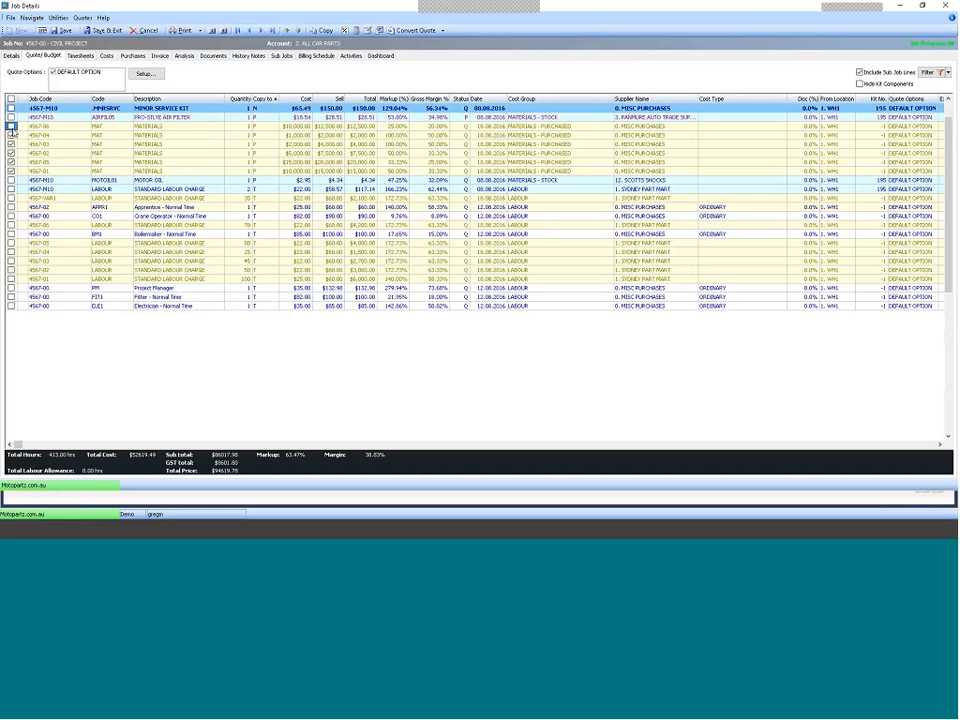
pyautogui.rightClick(55, 130)
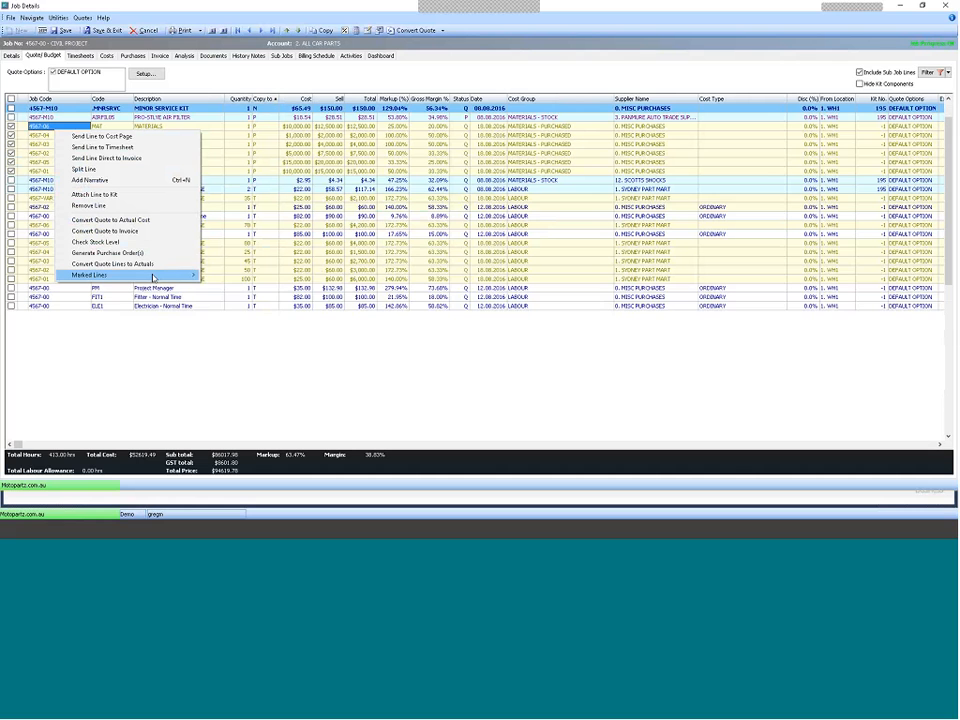
pyautogui.moveTo(153, 277)
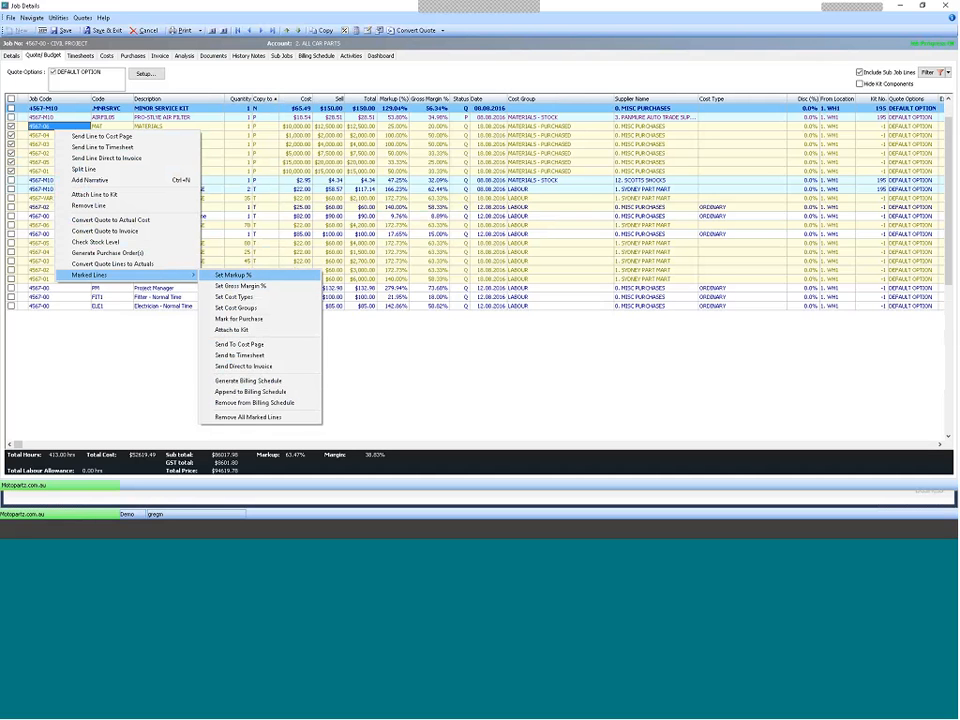
pyautogui.click(235, 275)
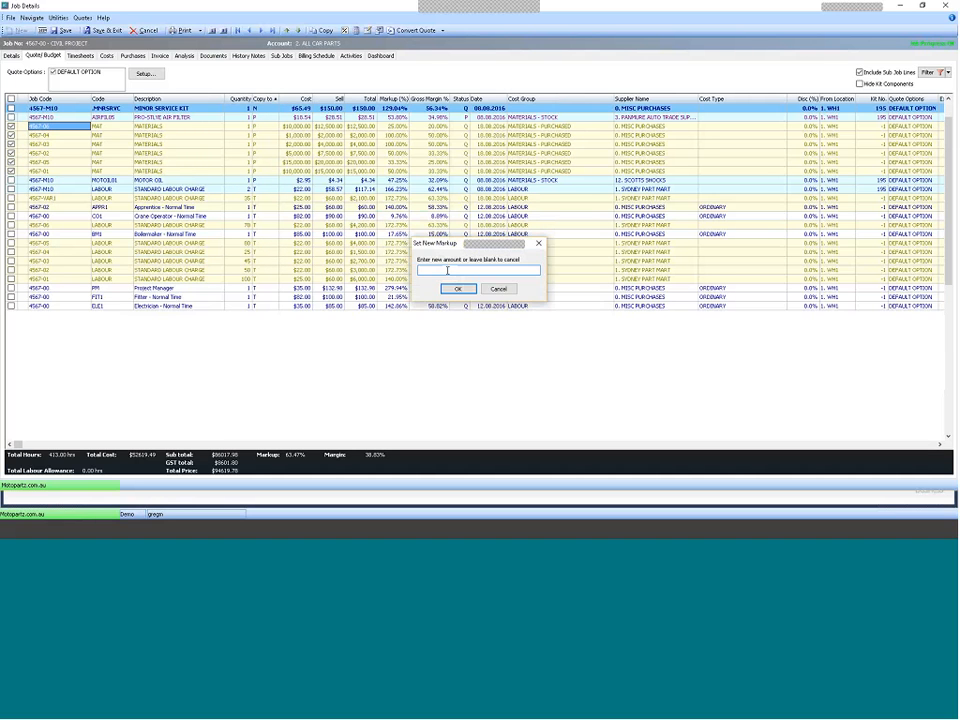
pyautogui.write('55')
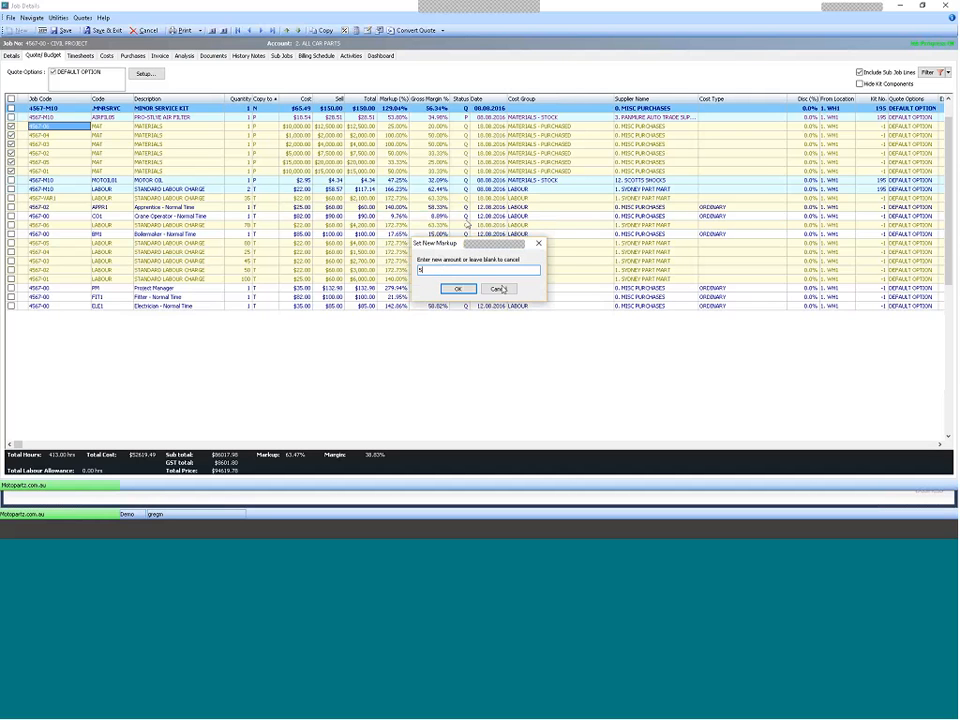
pyautogui.click(459, 289)
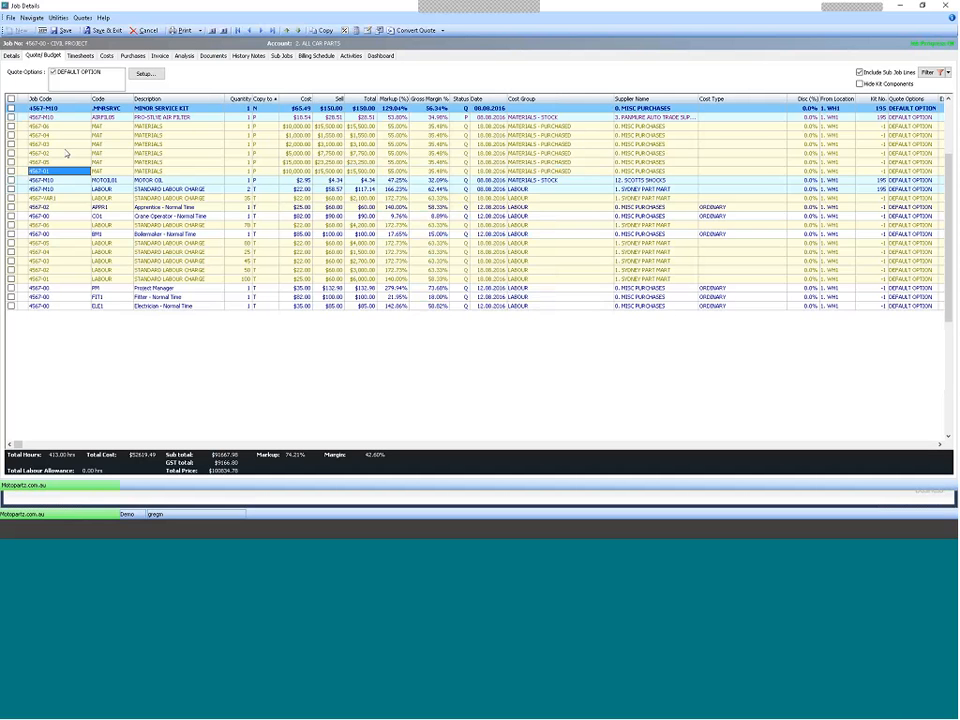
# Revert the quote grid to its natural order
pyautogui.rightClick(72, 100)
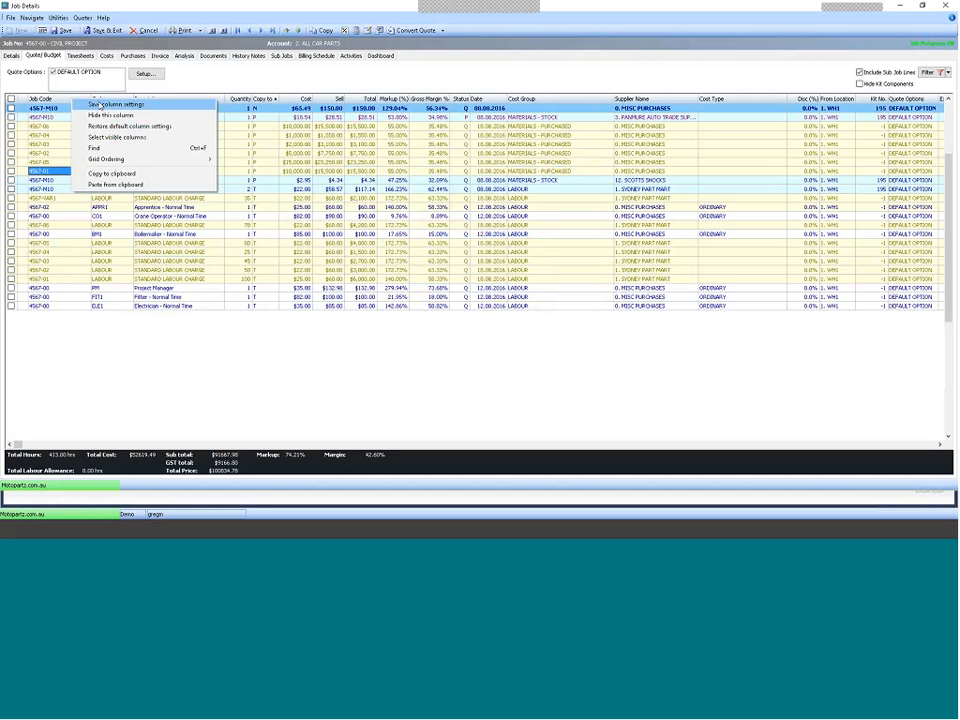
pyautogui.moveTo(154, 162)
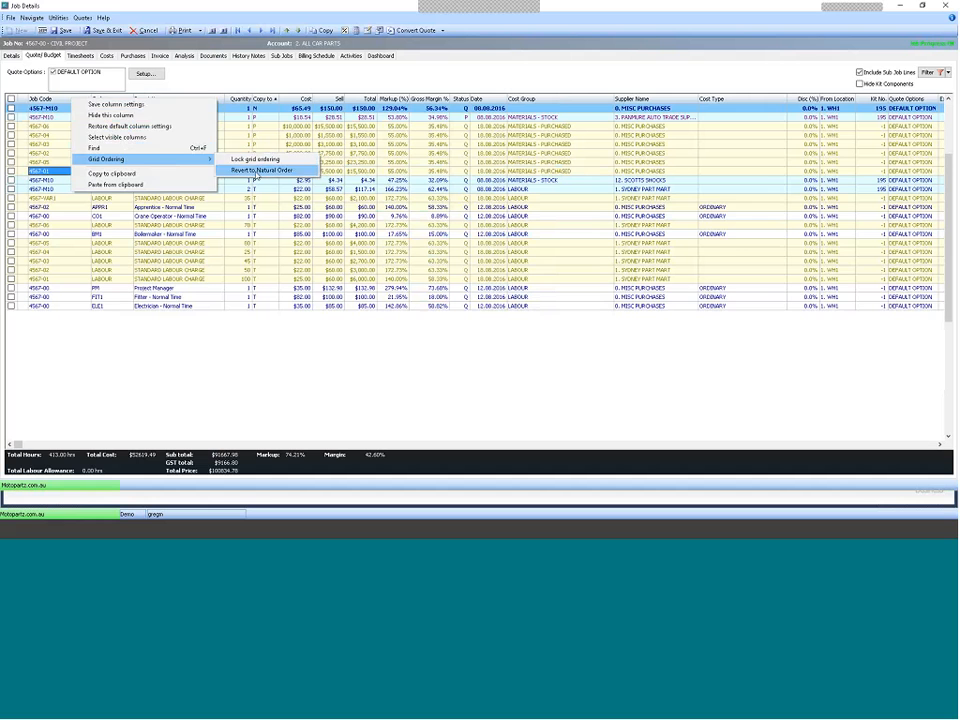
pyautogui.click(262, 170)
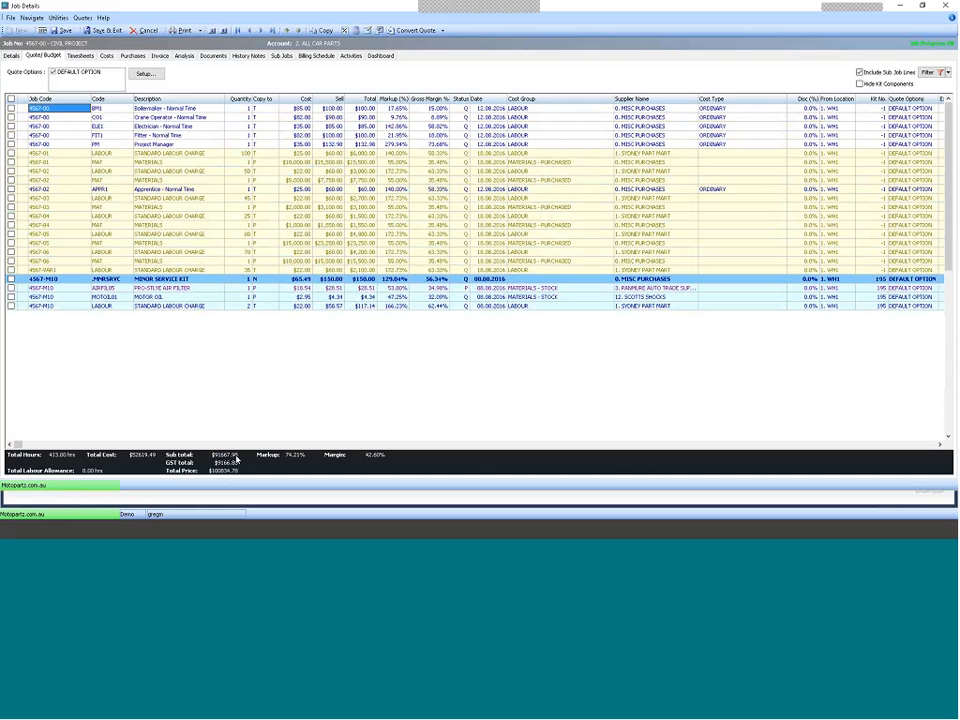
# View the prompt for spreading a new amount across the quote, leaving the amount blank
pyautogui.click(346, 31)
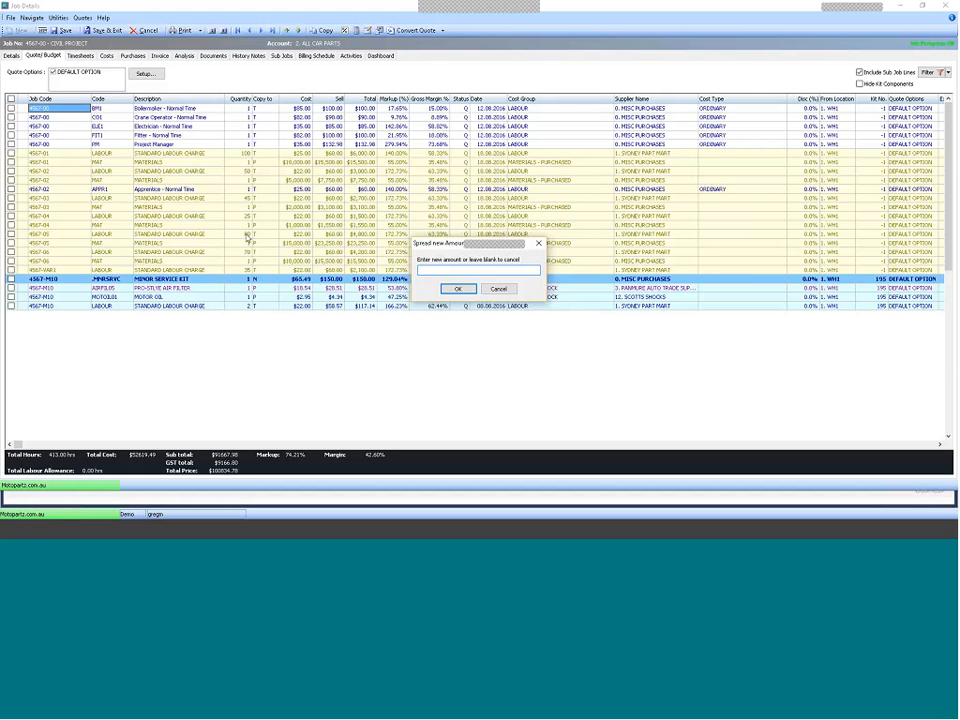
pyautogui.press('Escape')
pyautogui.click(158, 226)
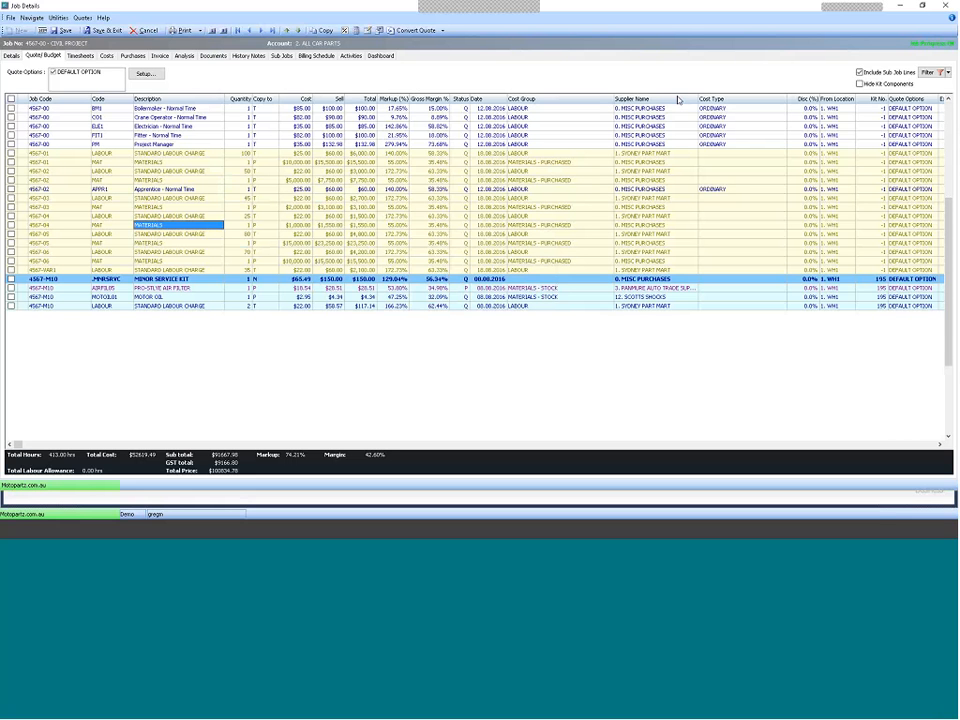
# Sort the quote lines by Cost Group and select the purchased and stock materials entries
pyautogui.click(537, 100)
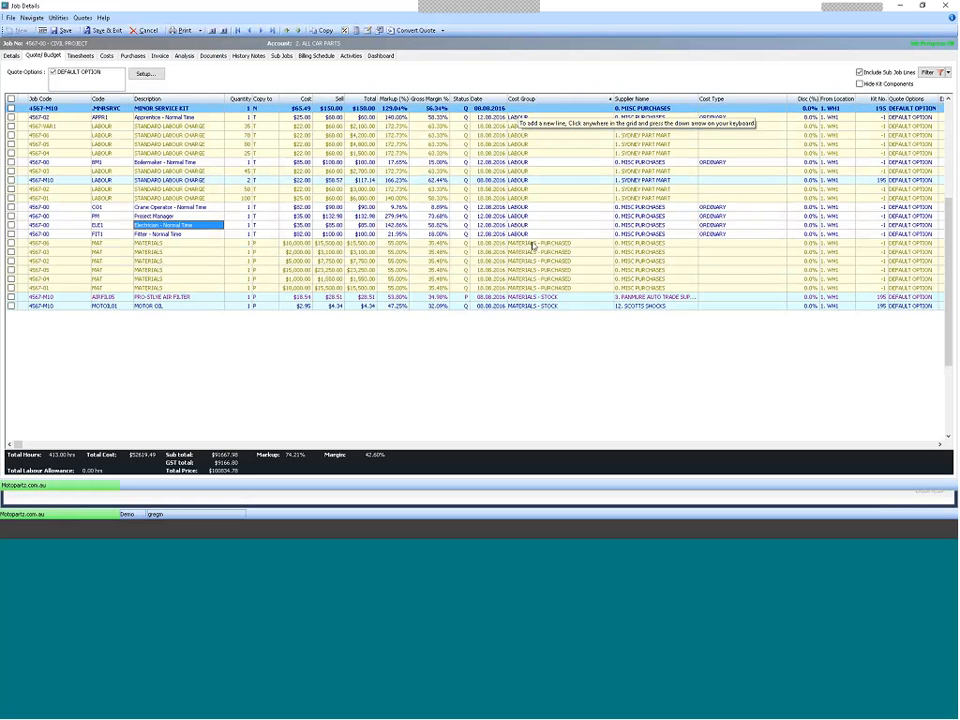
pyautogui.click(530, 270)
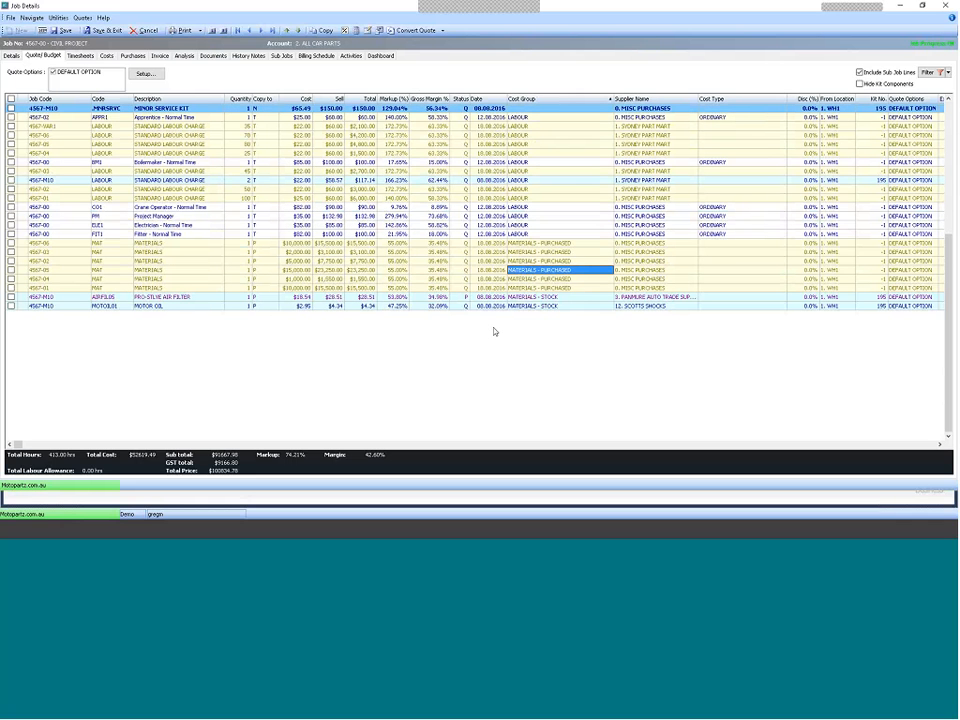
pyautogui.click(529, 307)
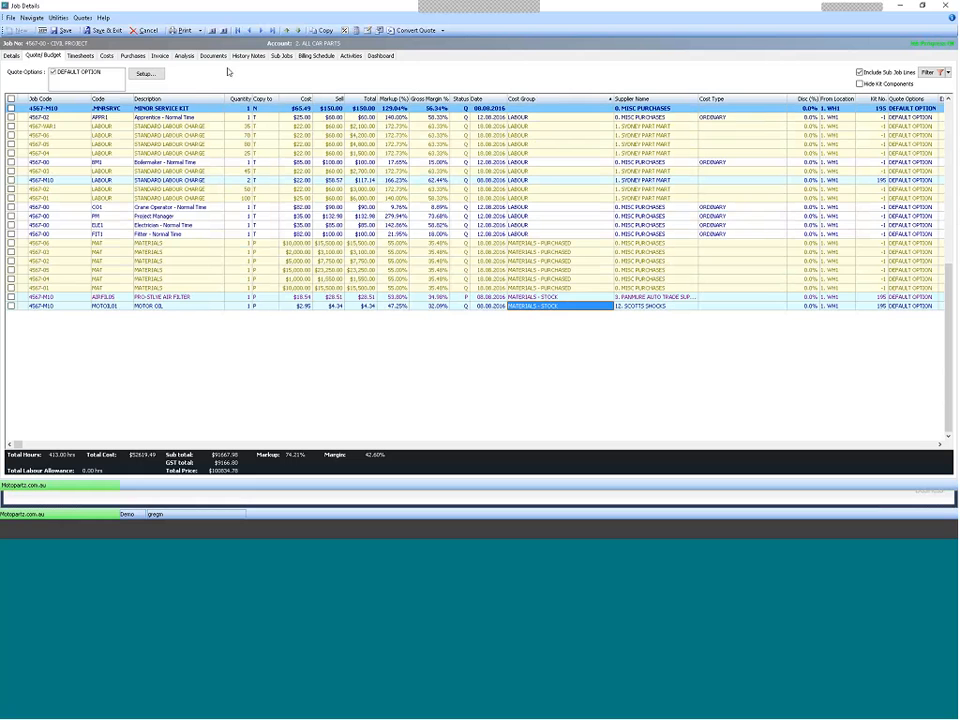
# Preview the printed quotation for the job and return to the quote lines
pyautogui.click(202, 31)
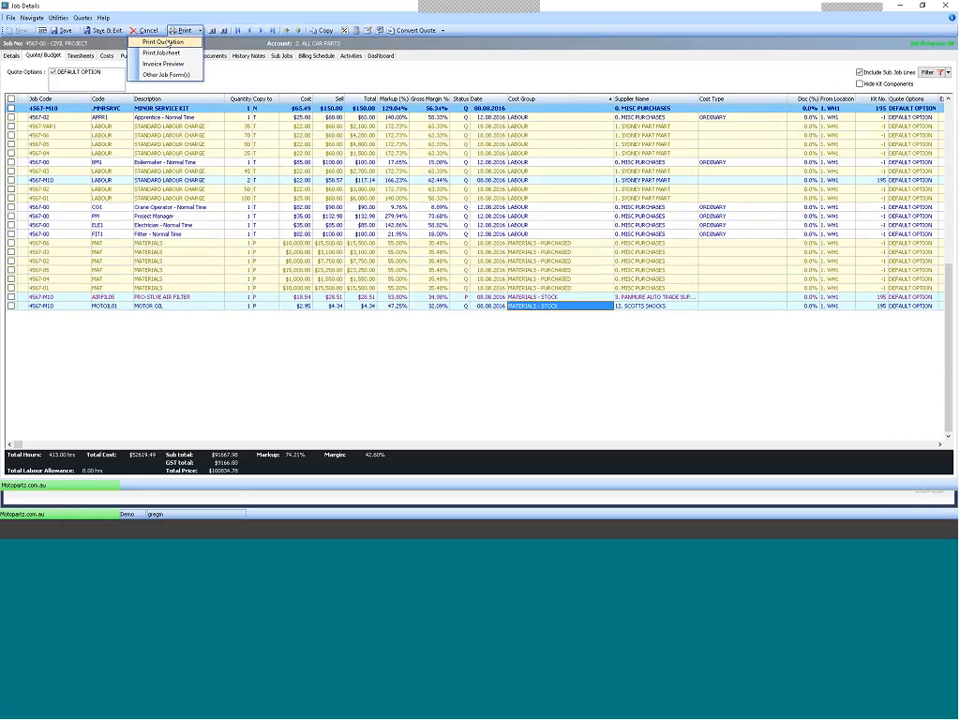
pyautogui.click(167, 41)
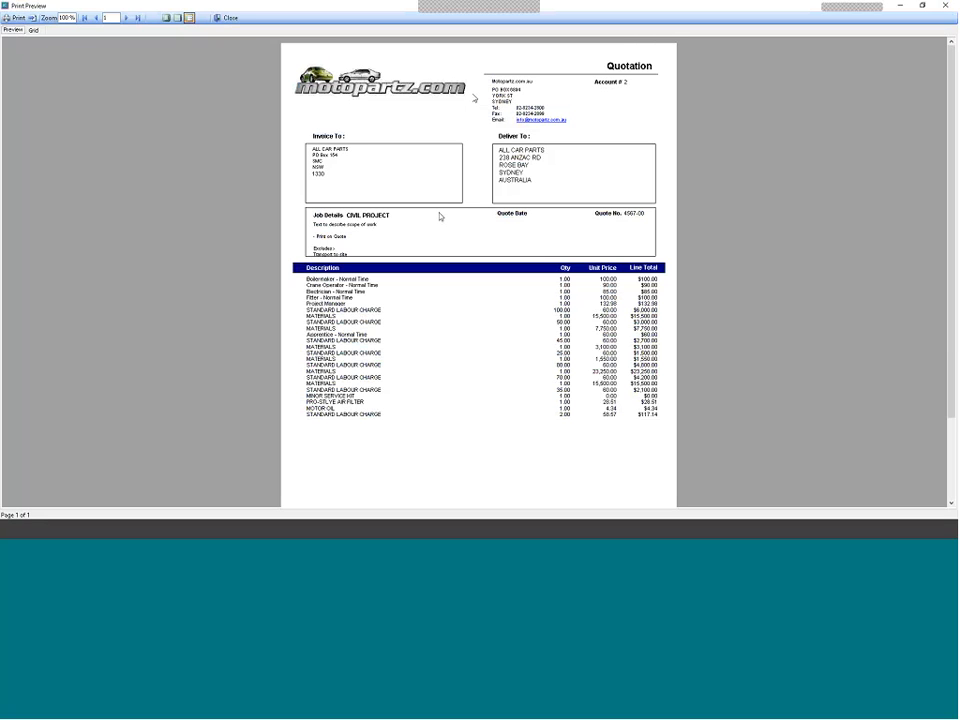
pyautogui.click(229, 17)
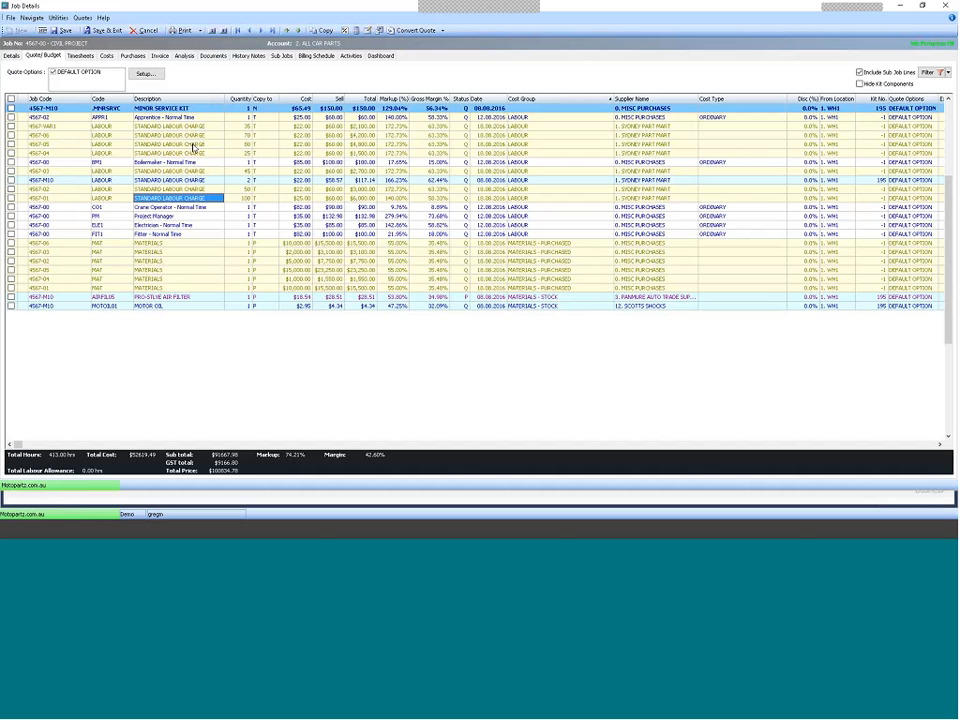
# Review the job's customer order number and status options, keeping In Progress, and view its sub-jobs
pyautogui.click(14, 57)
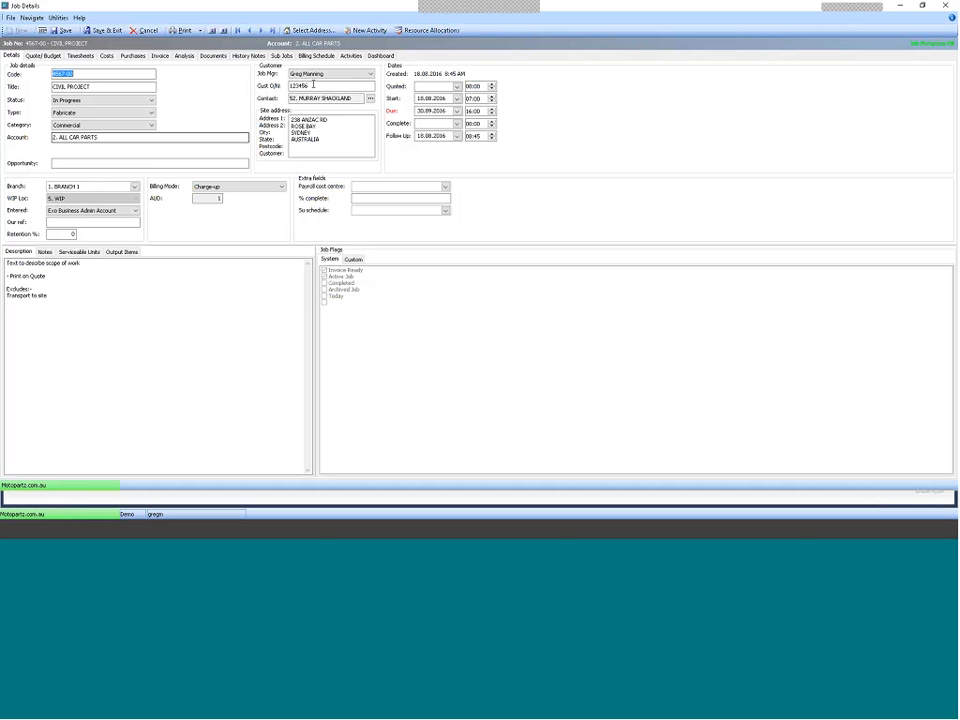
pyautogui.click(333, 88)
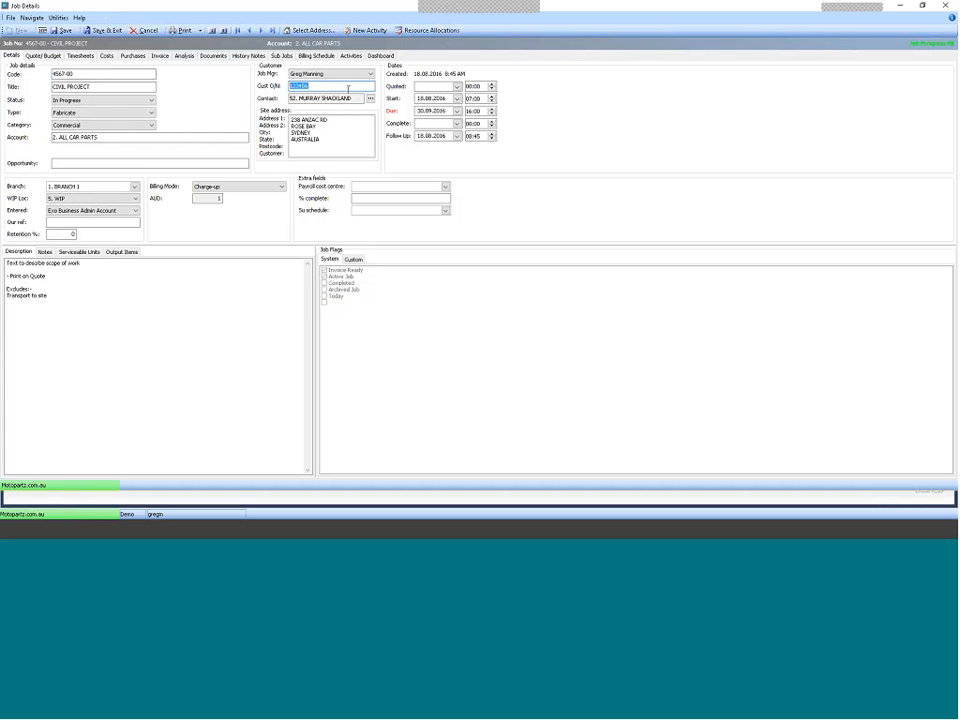
pyautogui.click(109, 100)
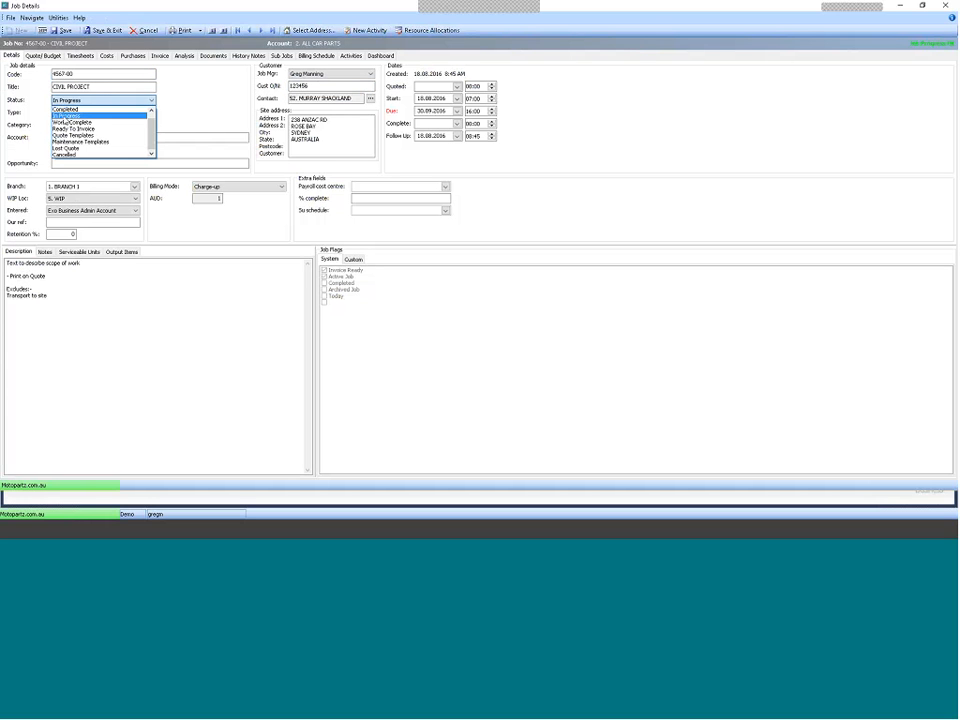
pyautogui.click(66, 117)
pyautogui.click(290, 57)
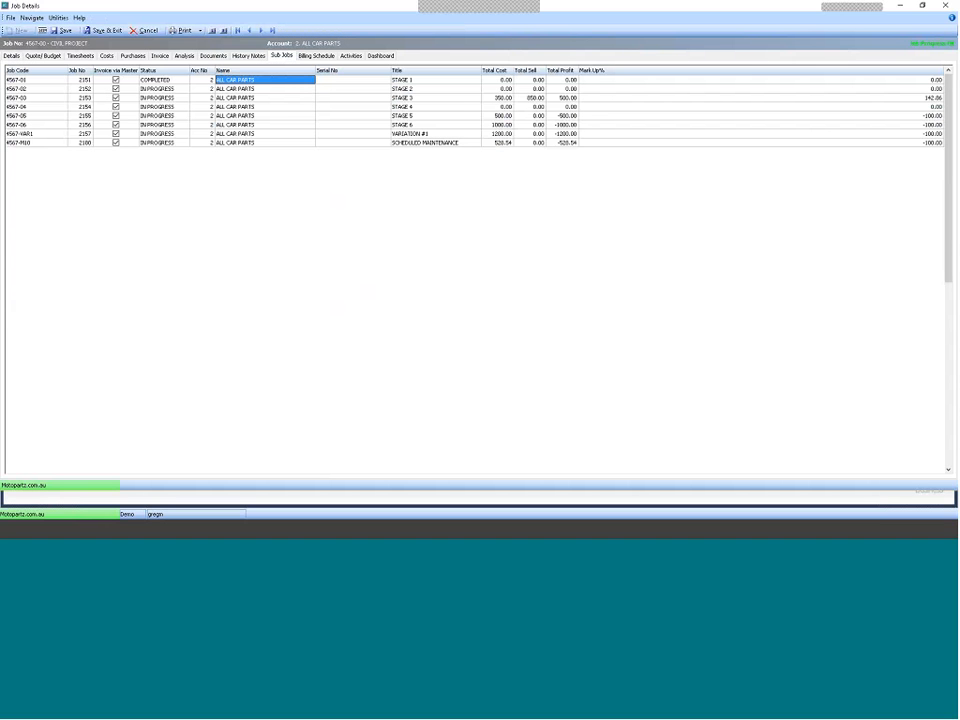
# Open the job's resource allocations, add the first listed employee as a resource with the default job dates, and save
pyautogui.click(13, 57)
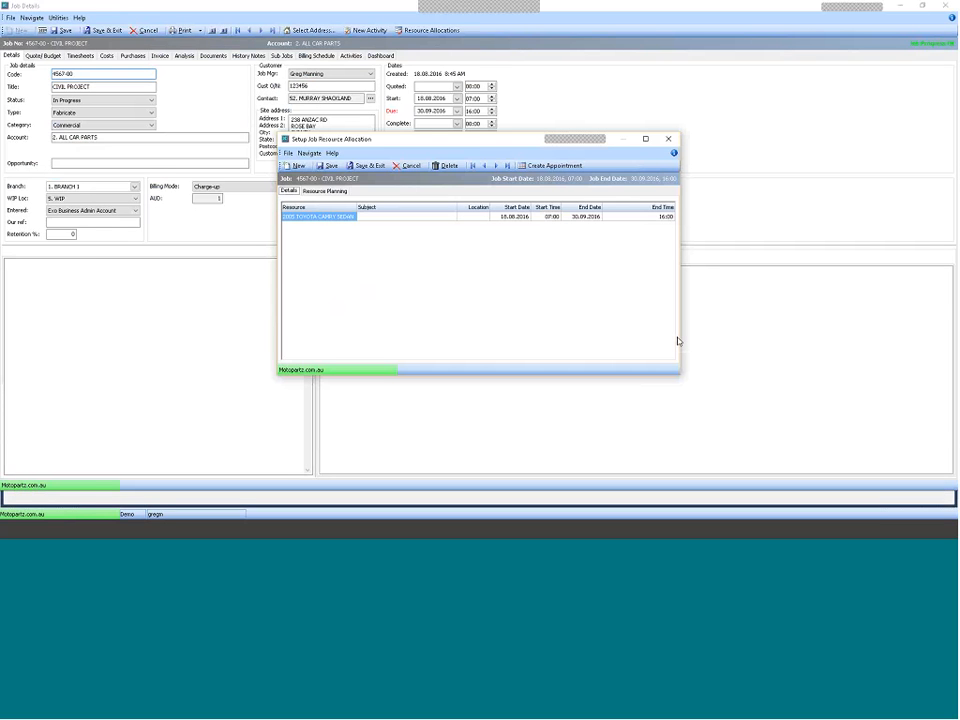
pyautogui.click(645, 139)
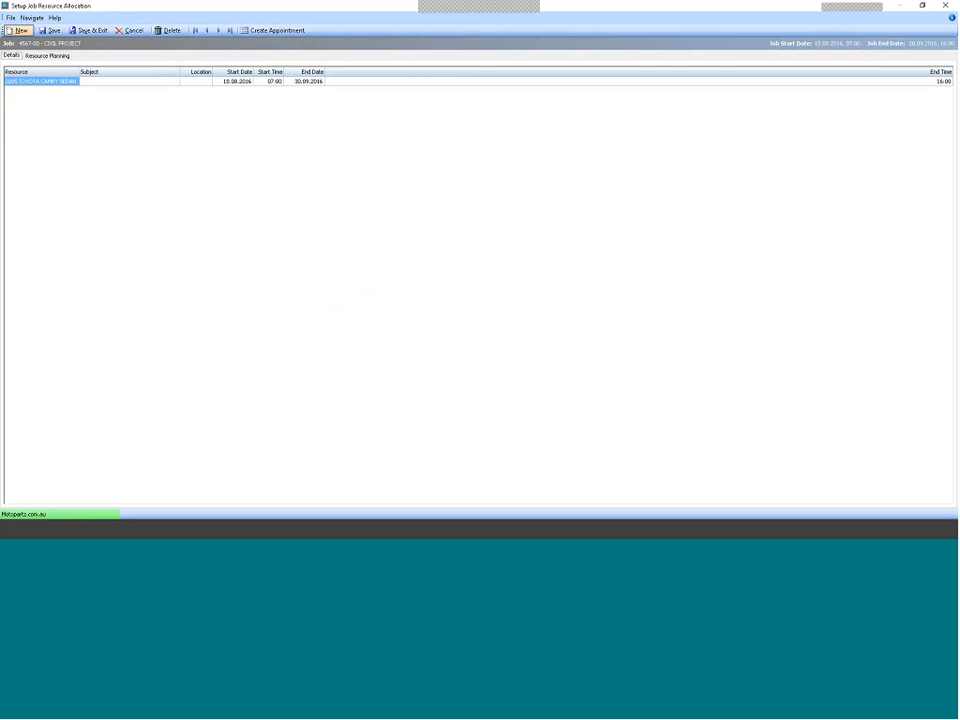
pyautogui.click(18, 30)
pyautogui.click(74, 90)
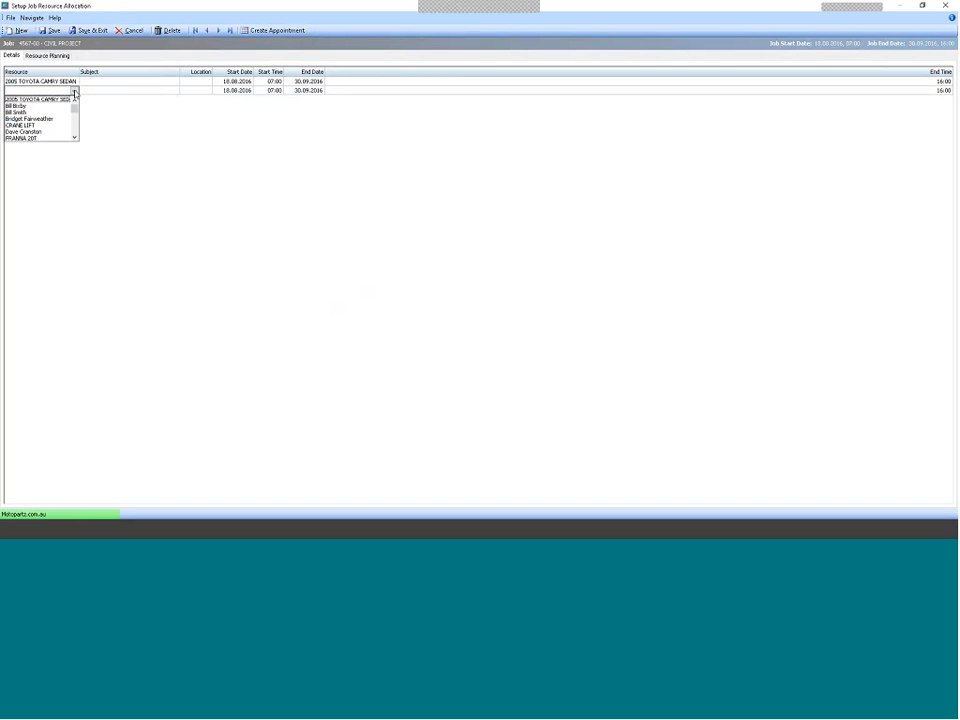
pyautogui.click(15, 105)
pyautogui.press('Tab')
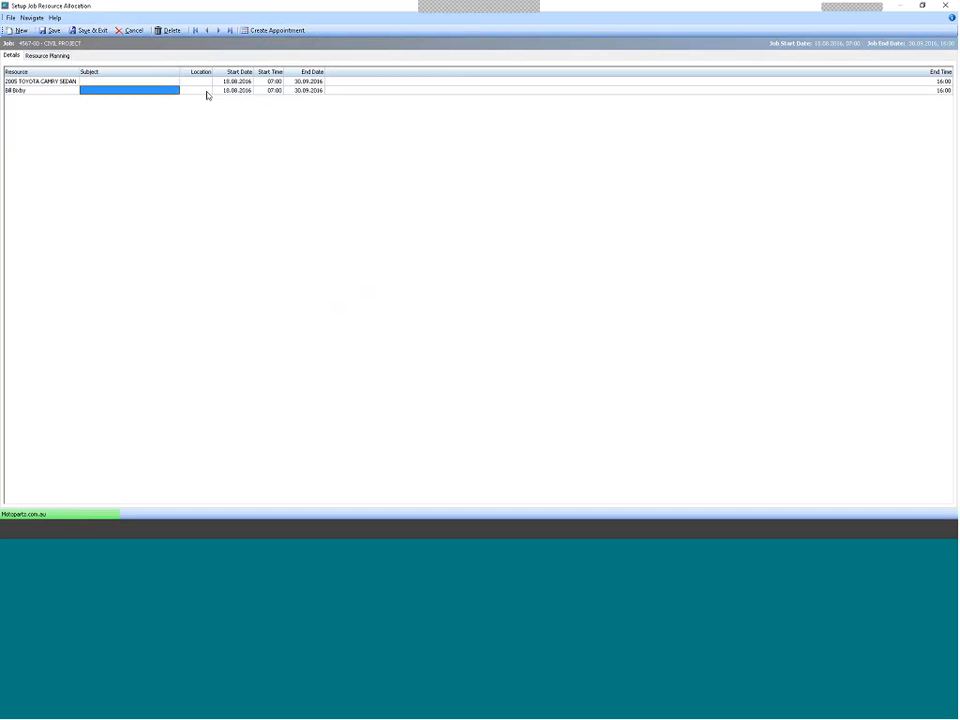
pyautogui.click(243, 91)
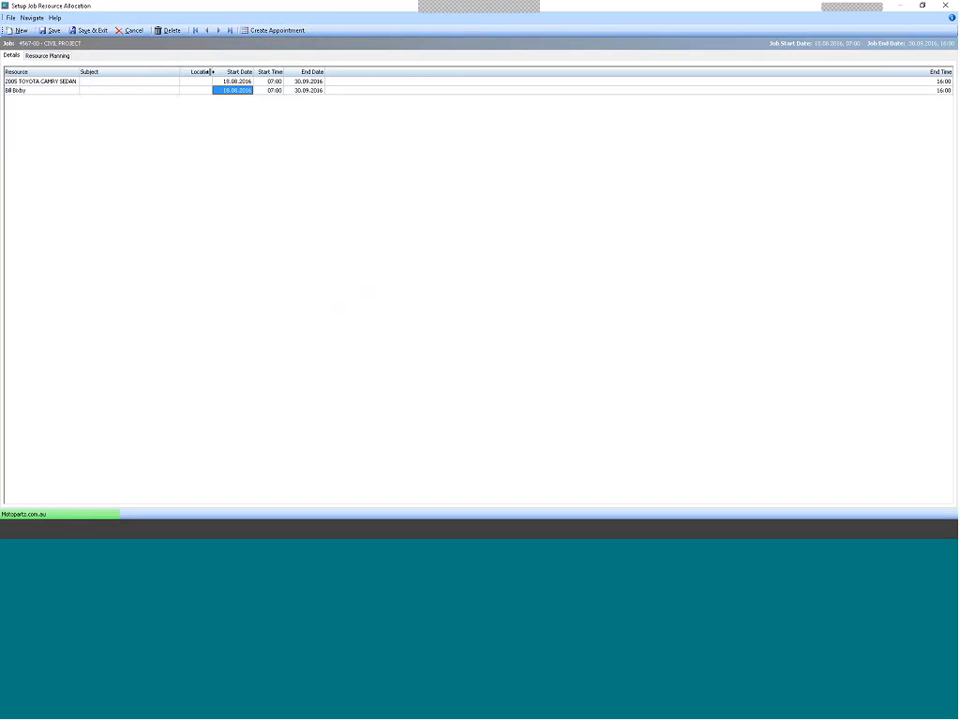
pyautogui.click(27, 93)
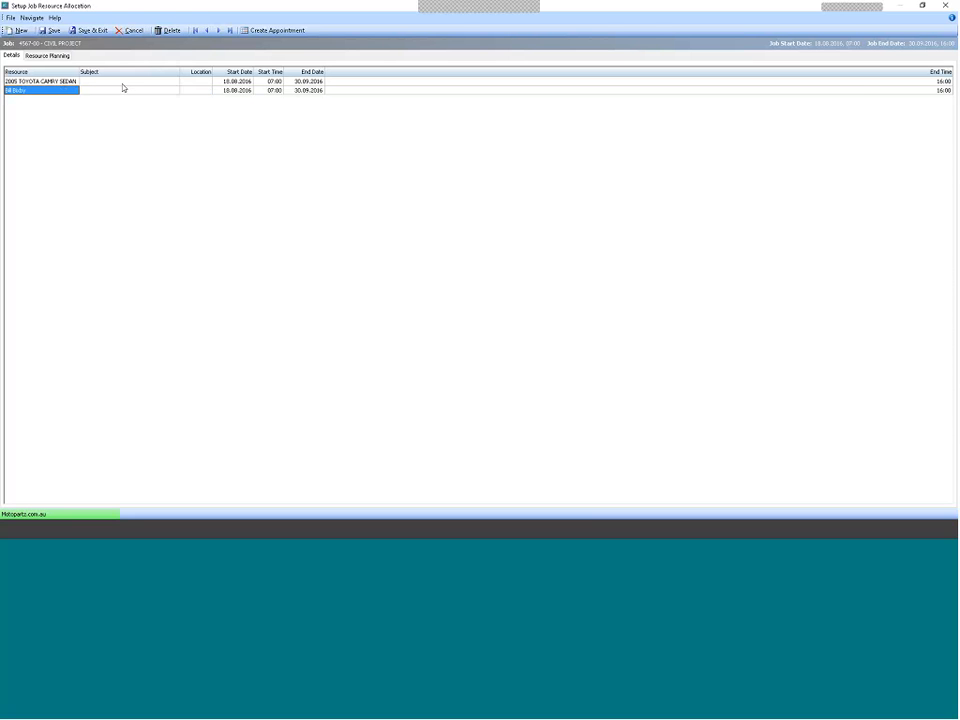
pyautogui.click(54, 31)
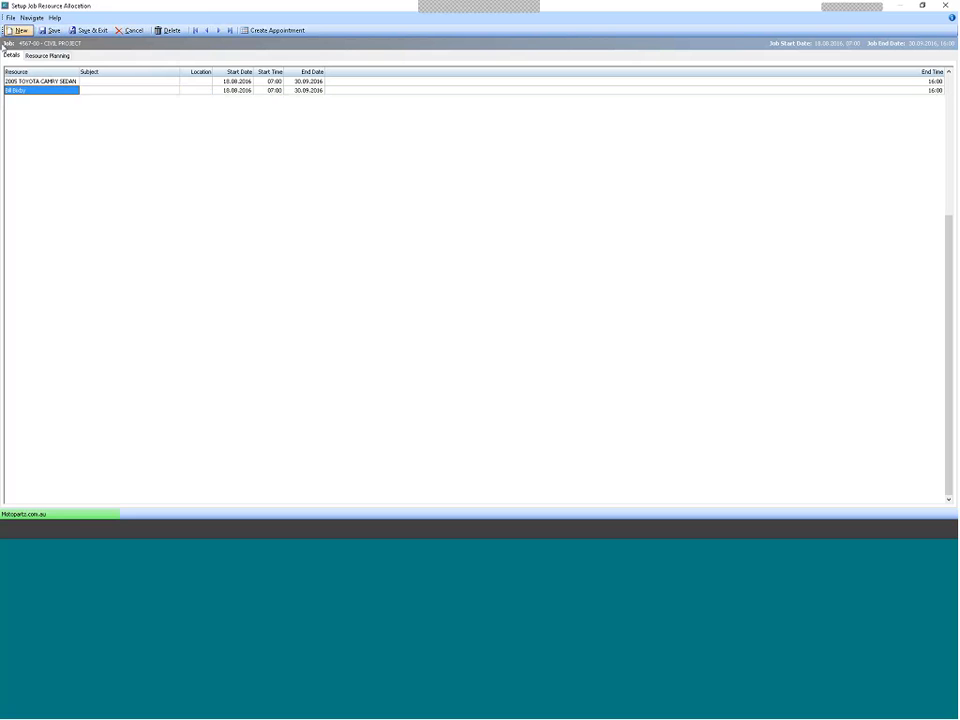
# Try to allocate the employee listed just below CRANE LIFT to the job with the default dates
pyautogui.click(73, 100)
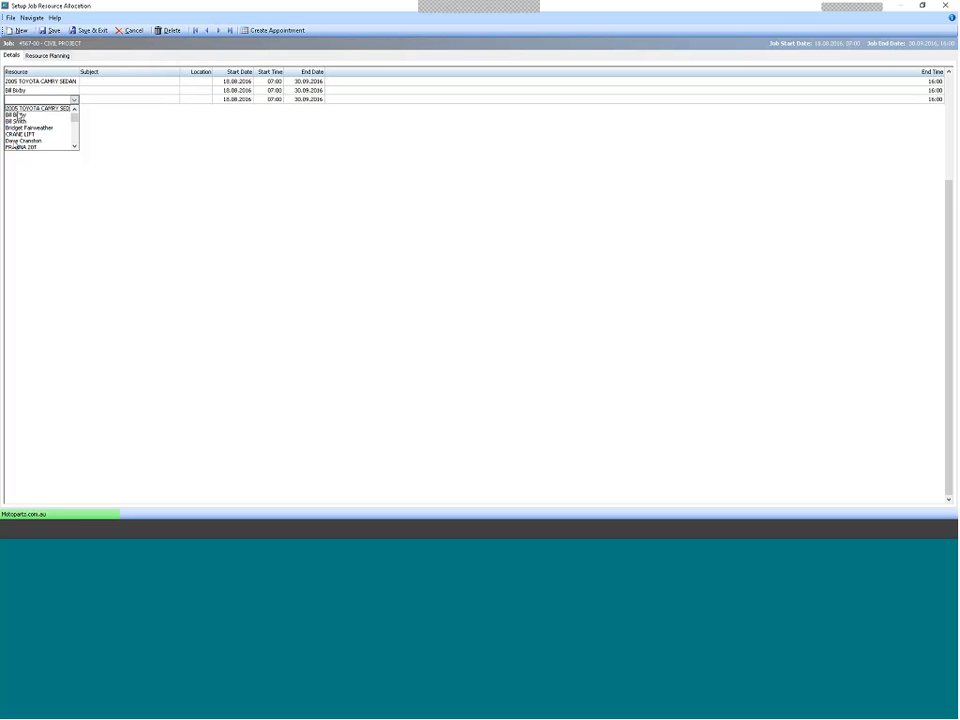
pyautogui.click(16, 140)
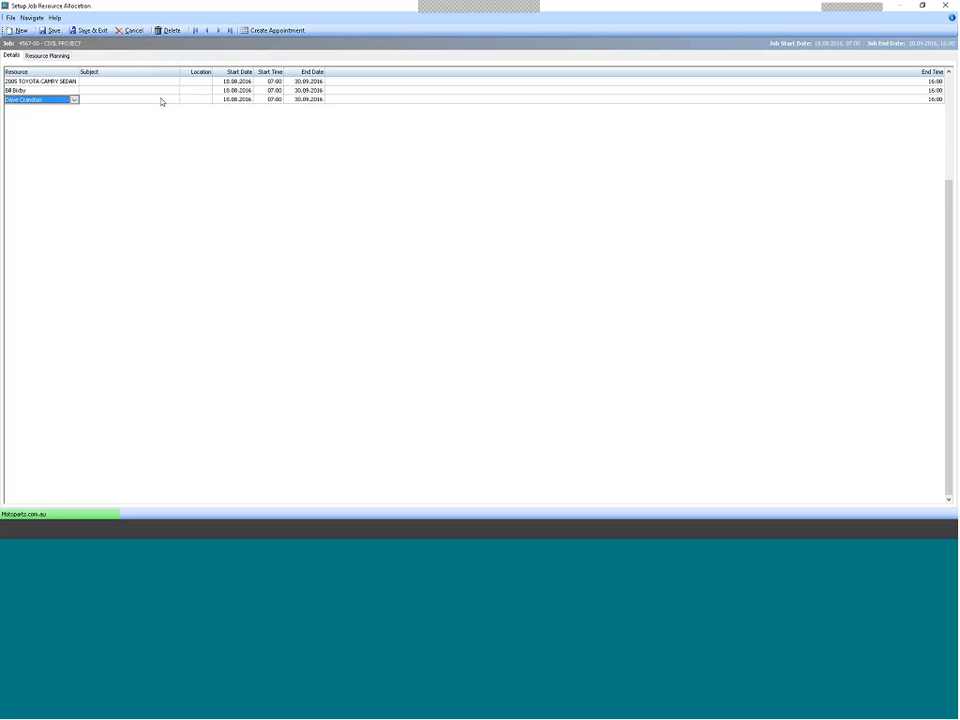
pyautogui.click(161, 101)
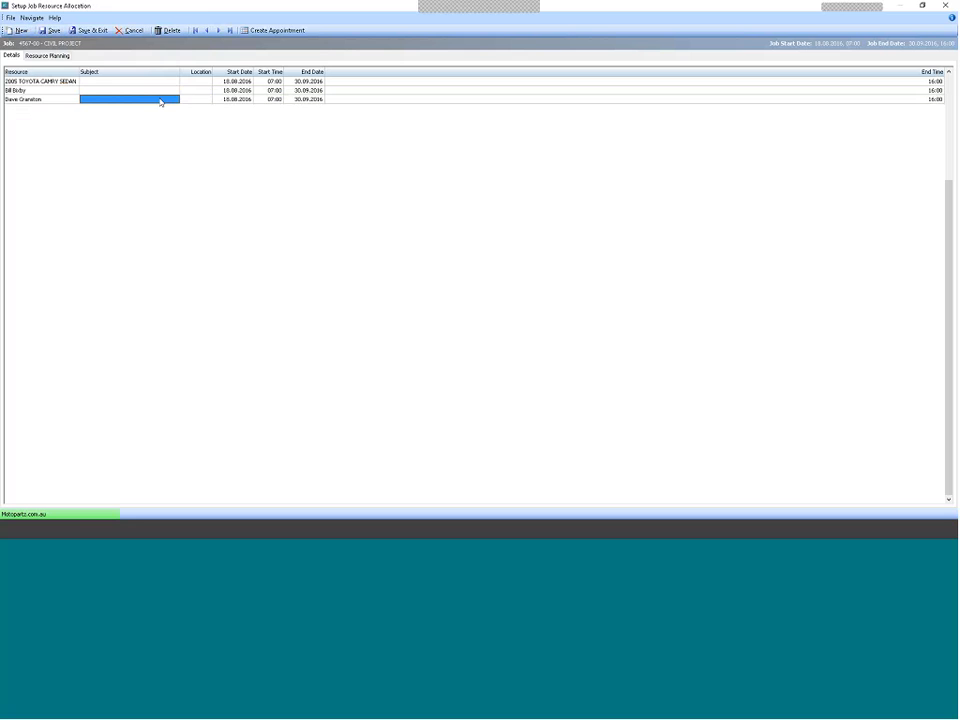
pyautogui.click(242, 102)
pyautogui.click(55, 99)
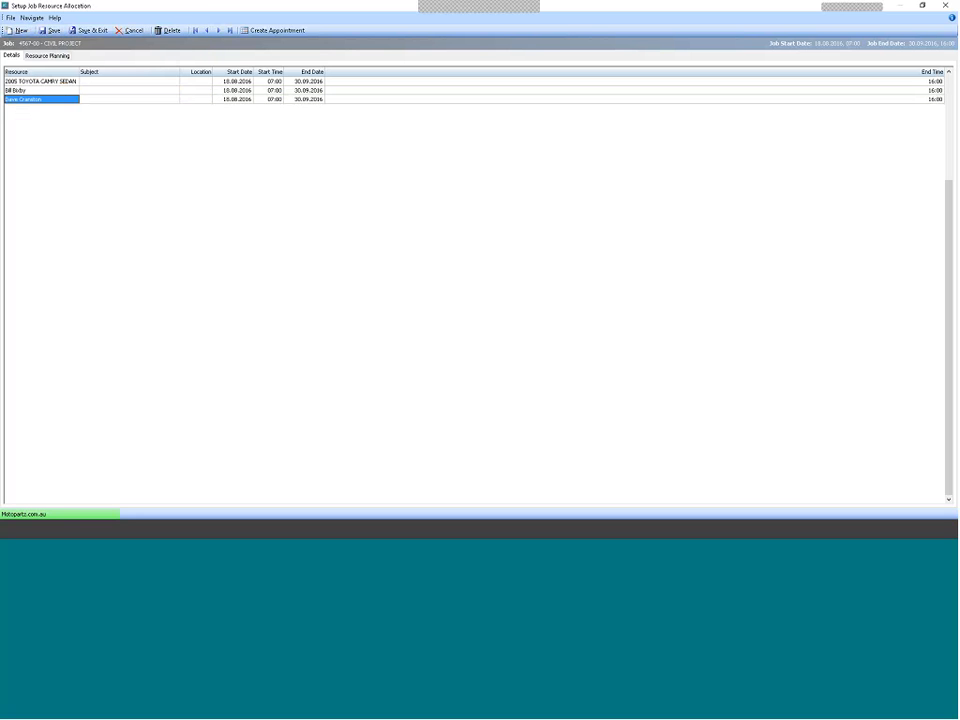
pyautogui.click(50, 30)
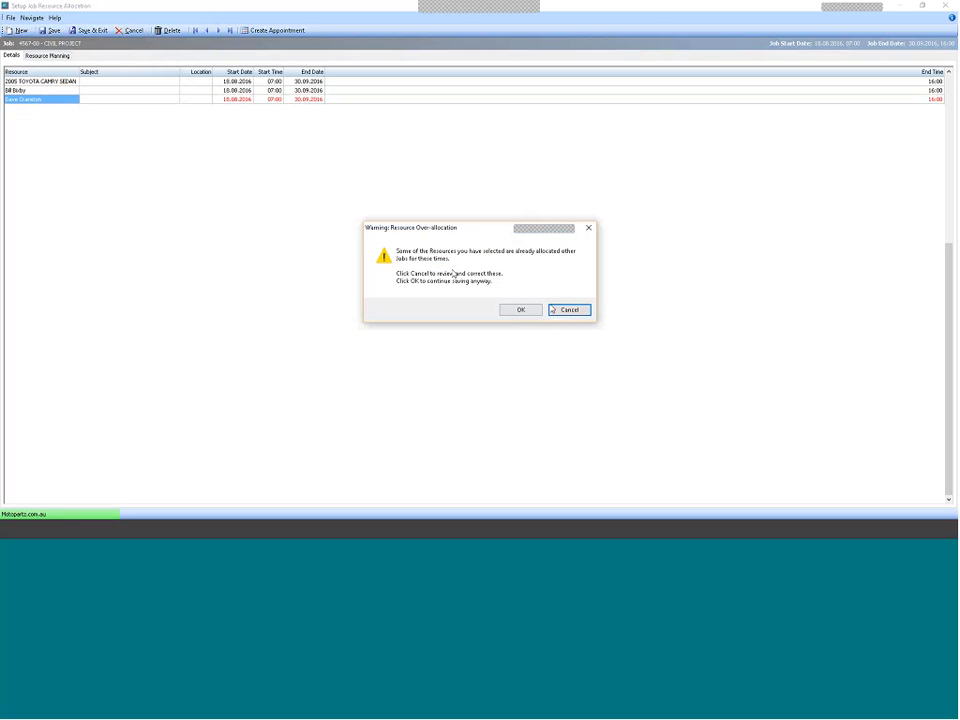
pyautogui.click(578, 311)
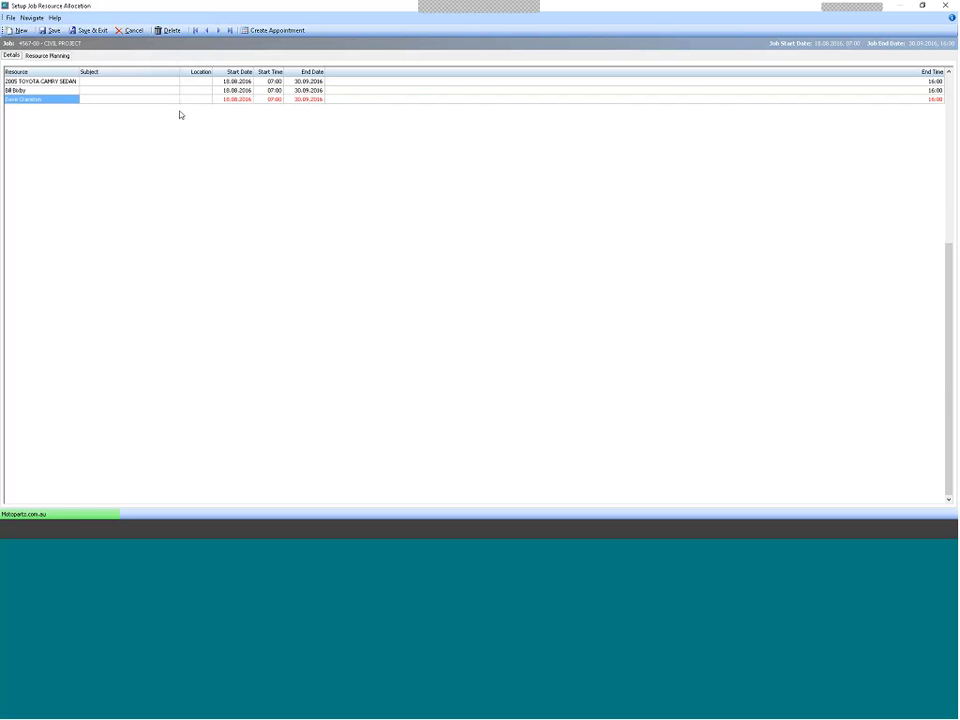
# Discard the unsaved allocation and show only over-allocated resources in the resource planning schedule
pyautogui.click(51, 58)
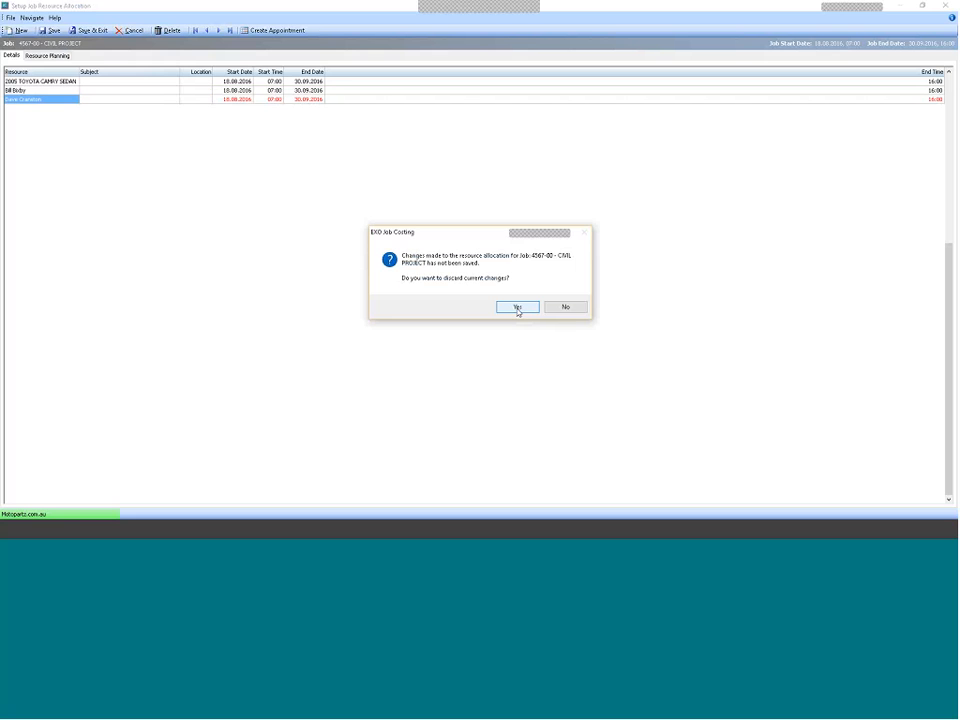
pyautogui.click(517, 307)
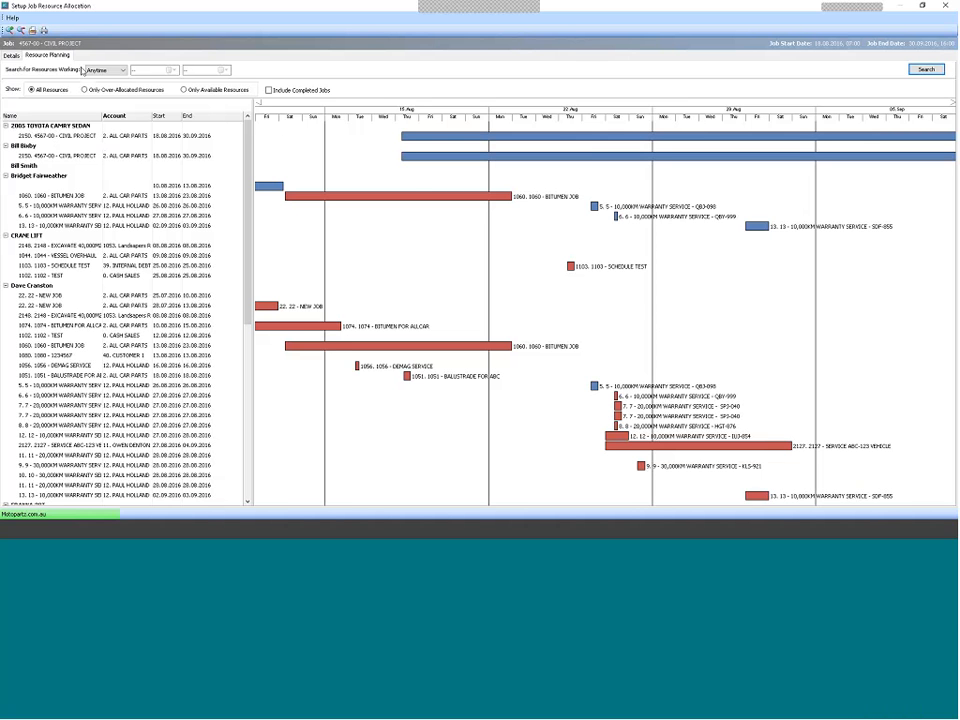
pyautogui.click(122, 70)
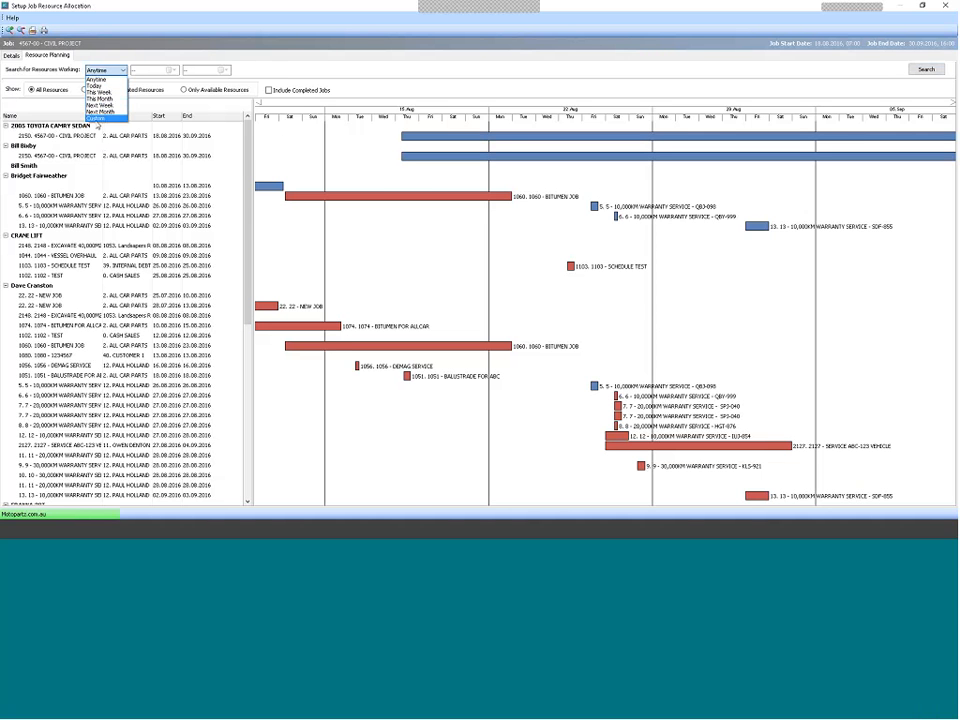
pyautogui.click(60, 61)
pyautogui.click(32, 90)
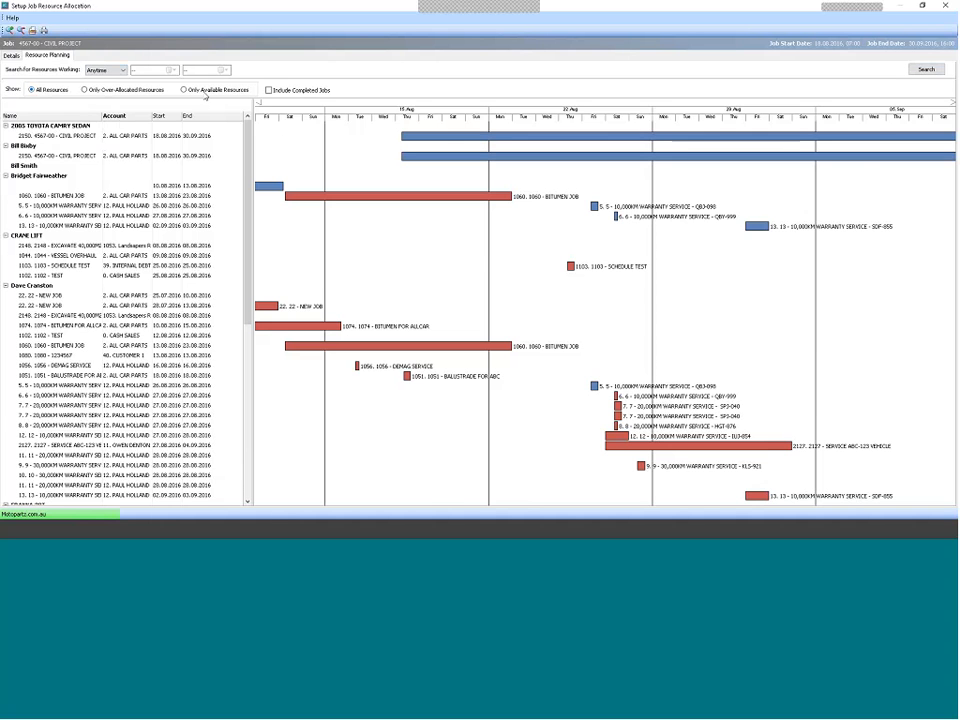
pyautogui.click(86, 90)
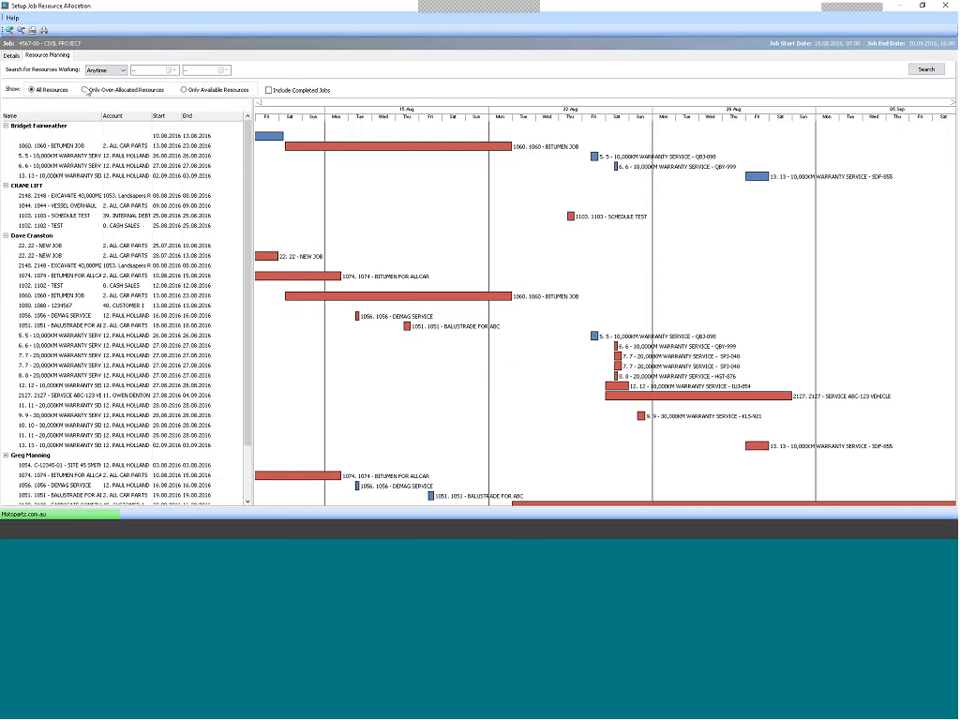
# Switch the resource planning chart to only available resources, and return it to only over-allocated resources
pyautogui.click(86, 90)
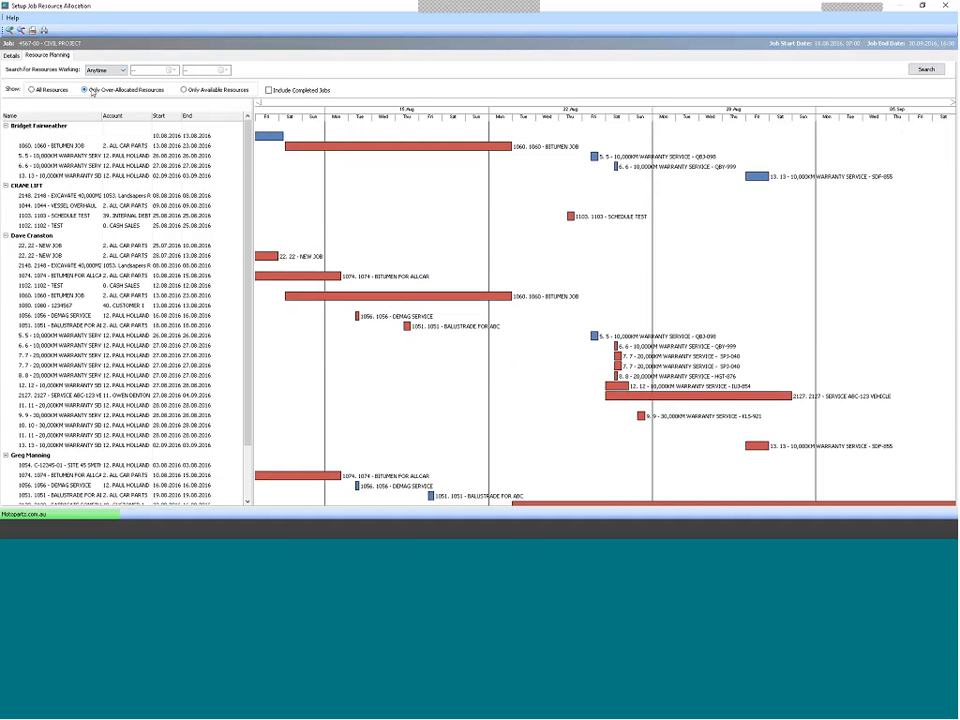
pyautogui.click(184, 91)
pyautogui.click(184, 91)
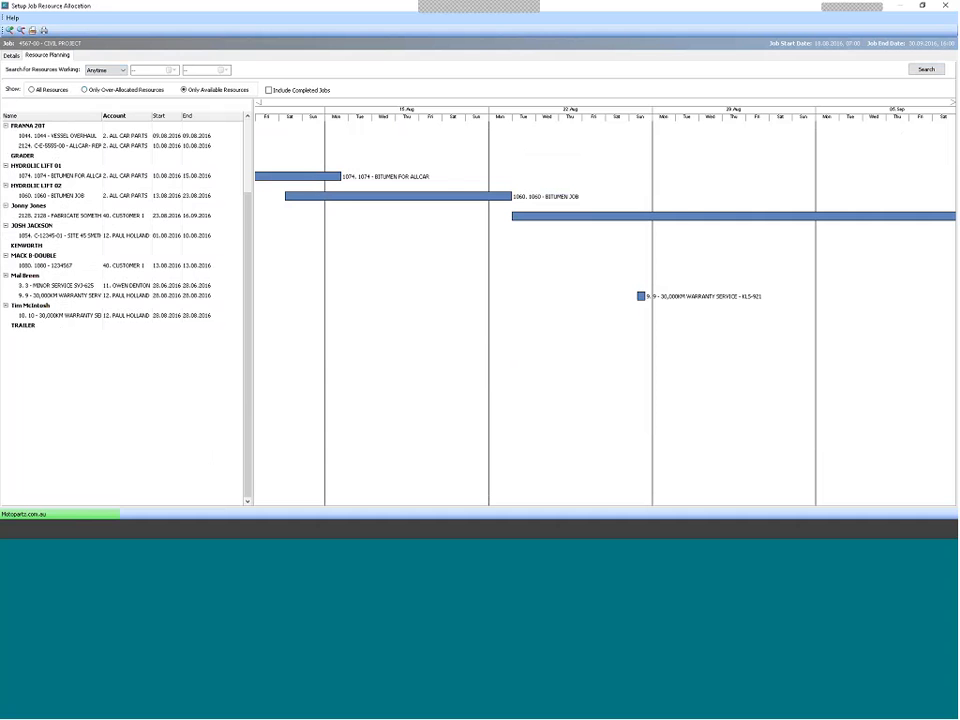
pyautogui.click(85, 90)
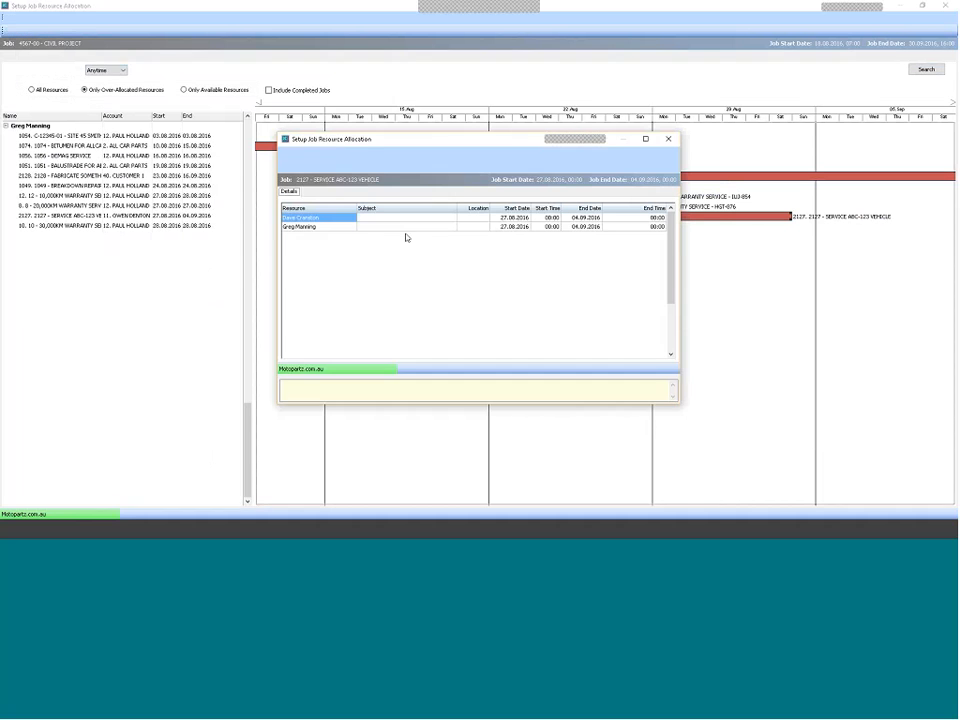
# Replace the second resource on job 2127's allocation with another staff member, and save and exit the allocation
pyautogui.click(350, 228)
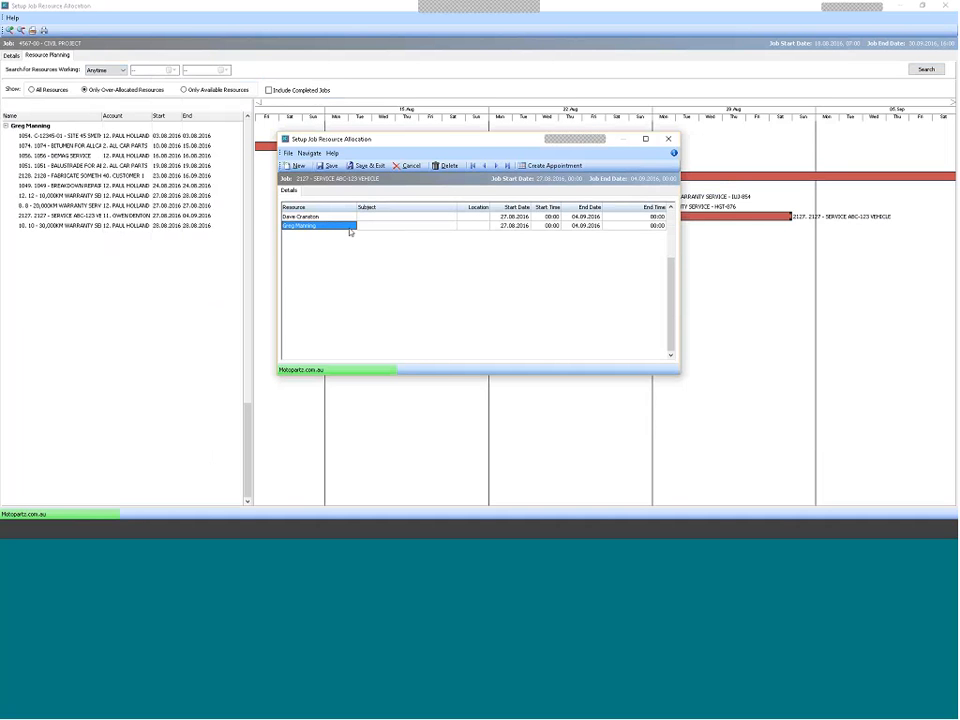
pyautogui.click(350, 229)
pyautogui.click(351, 227)
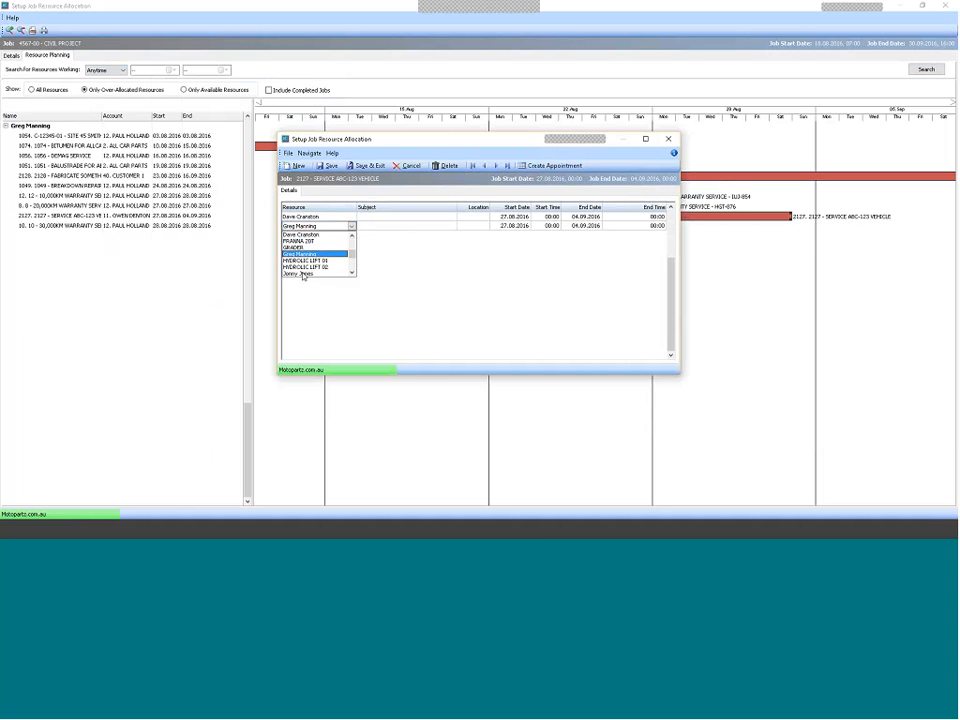
pyautogui.click(301, 274)
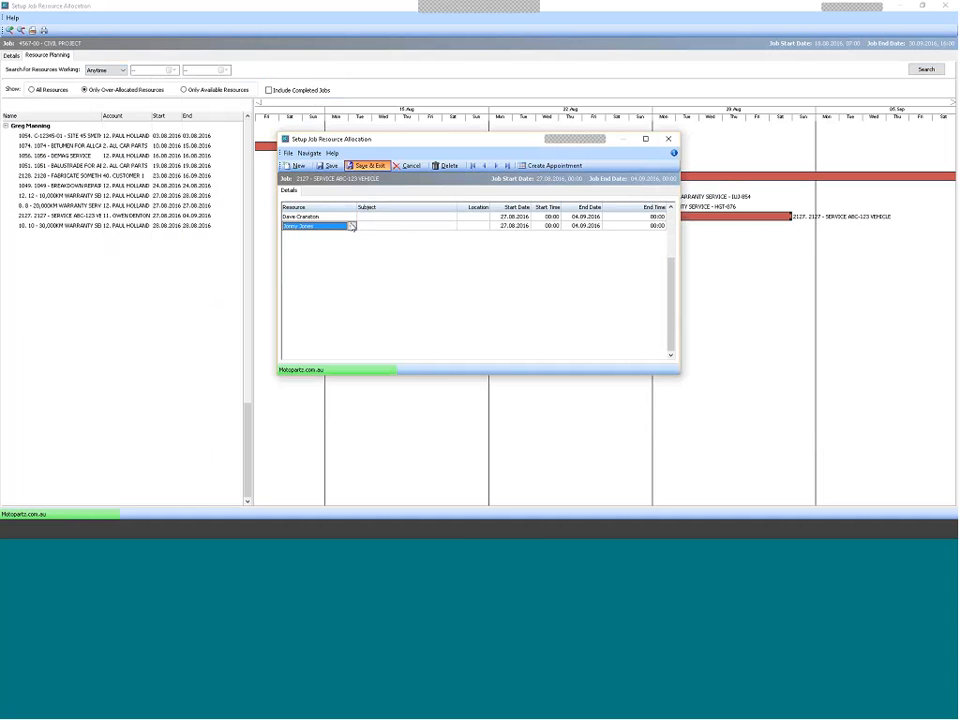
pyautogui.click(365, 165)
pyautogui.click(534, 317)
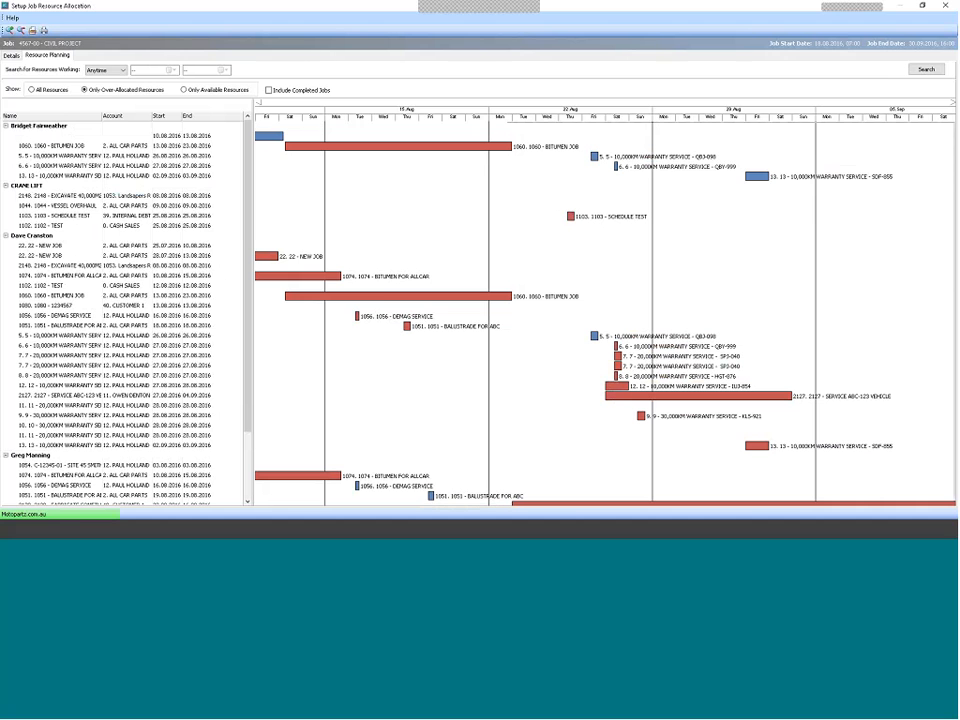
# Search for over-allocated resources working This Month
pyautogui.click(100, 70)
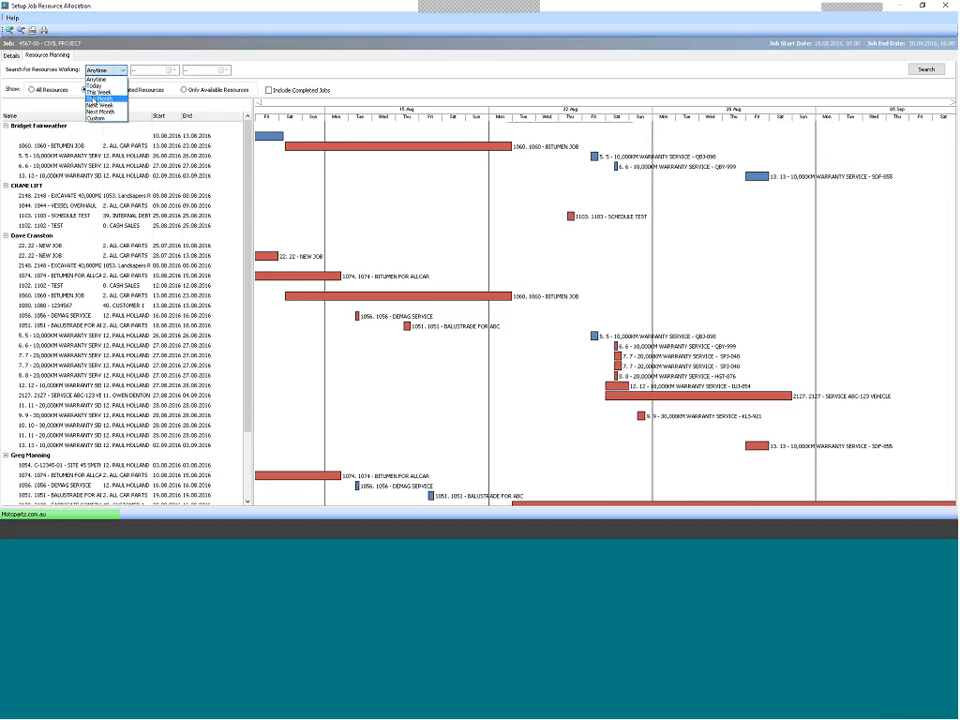
pyautogui.click(98, 98)
pyautogui.click(926, 68)
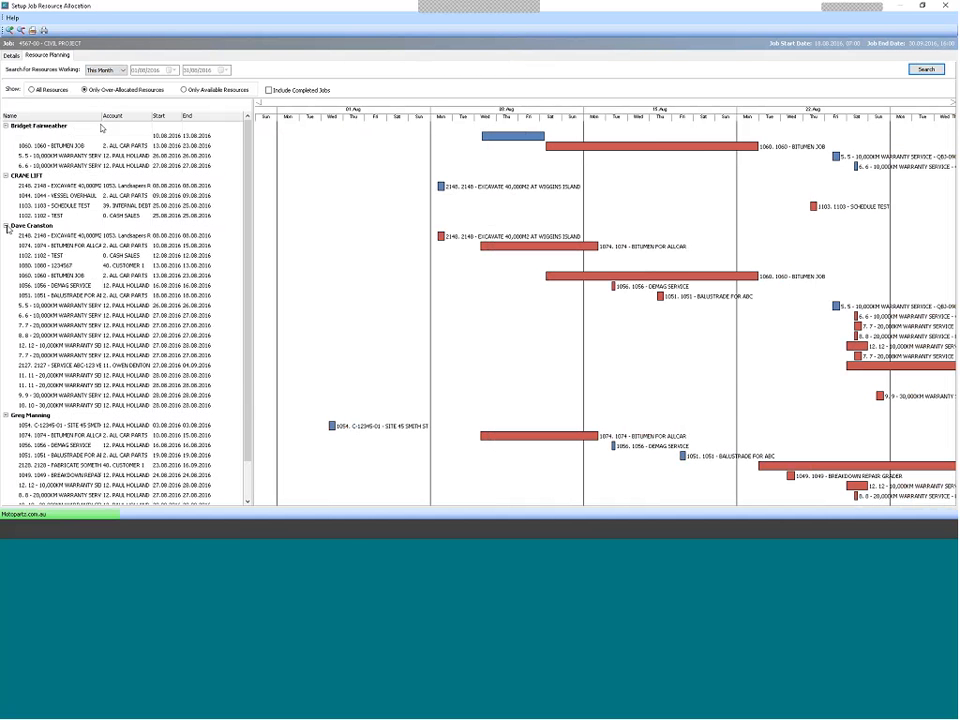
# Return to the allocation details of job 4567-00, discarding the unsaved changes, and save and exit
pyautogui.click(5, 57)
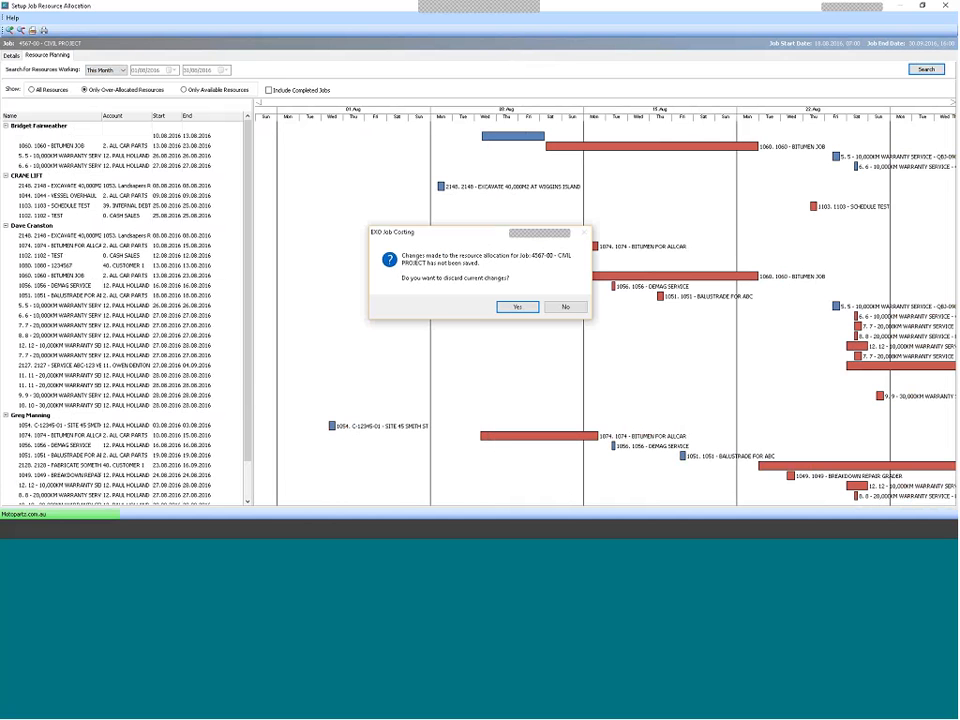
pyautogui.press('Return')
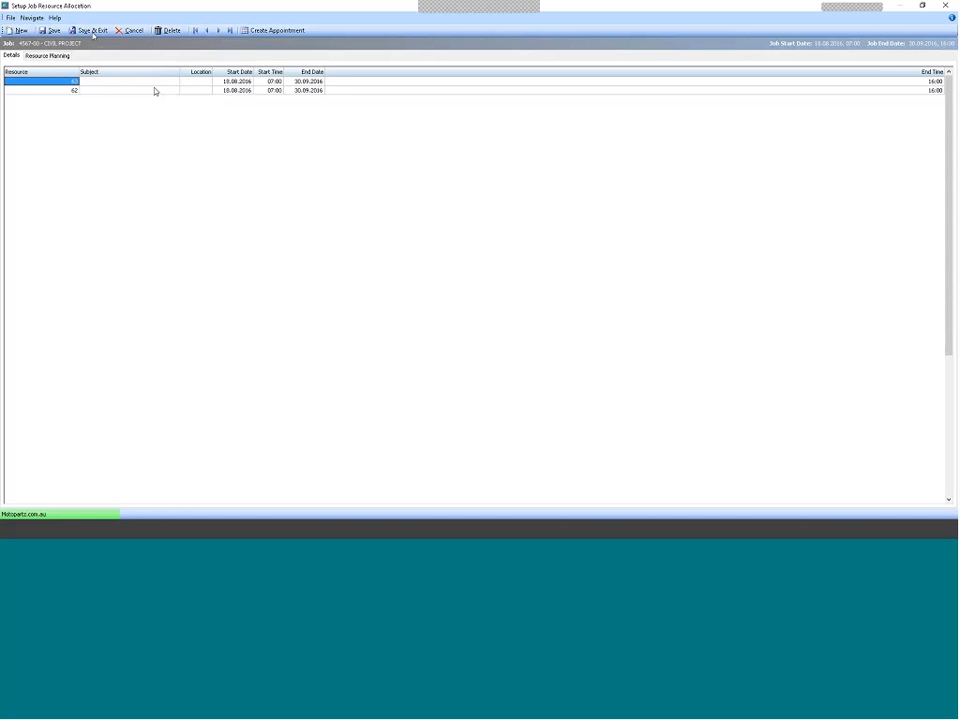
pyautogui.click(93, 31)
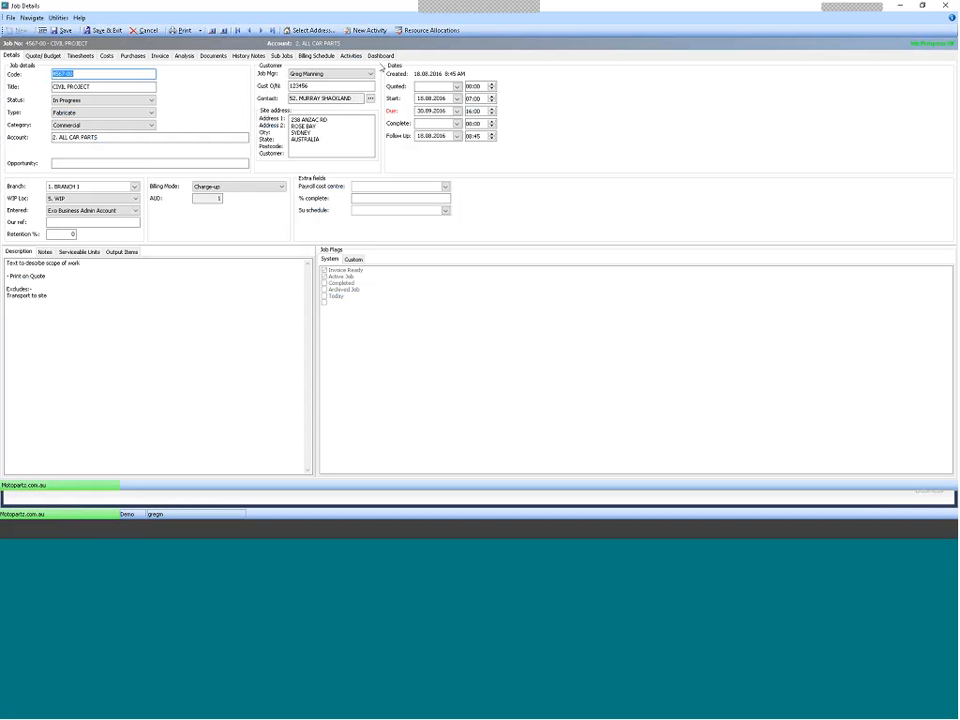
# Open the job's Quote/Budget lines and select the MATERIALS line of 4567-06
pyautogui.click(429, 31)
pyautogui.click(48, 57)
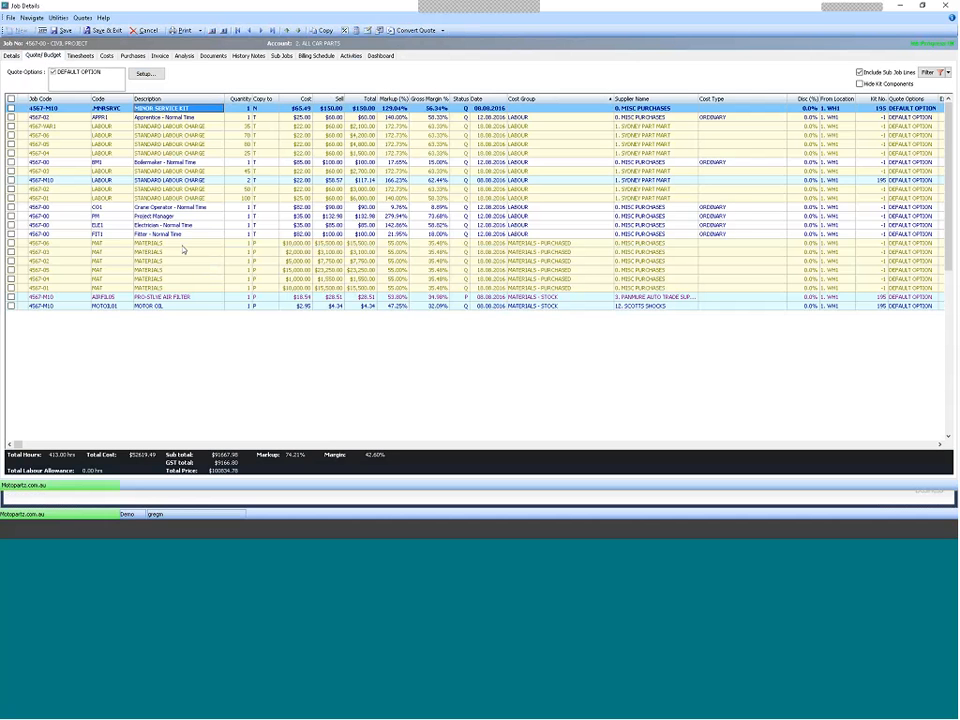
pyautogui.click(183, 245)
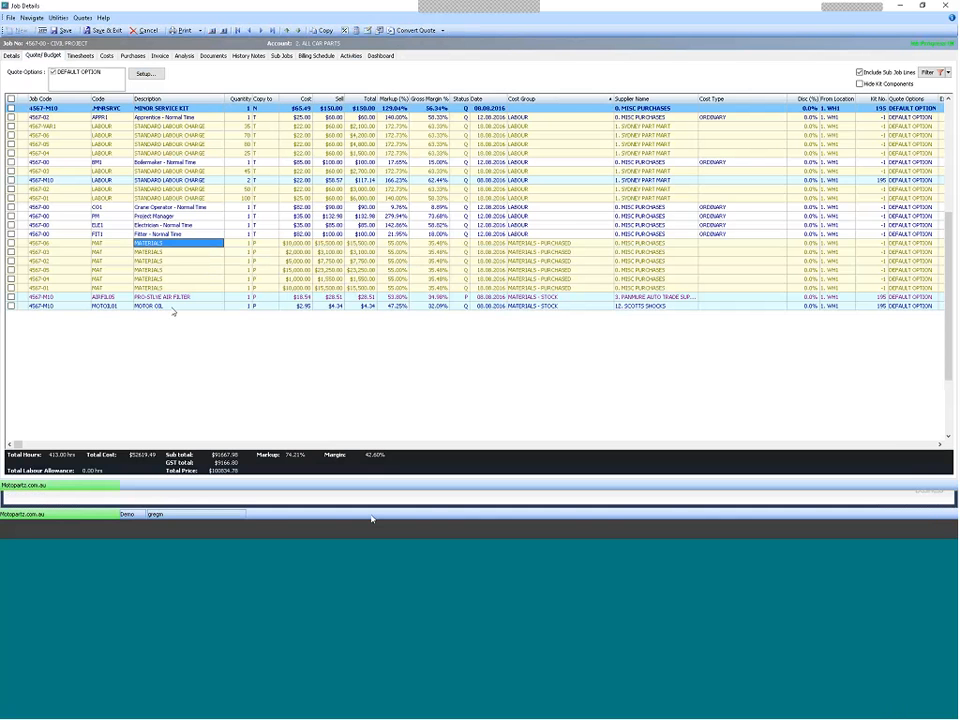
# Open a blank purchase order from the job's purchases to view its form, and close it without saving
pyautogui.click(133, 56)
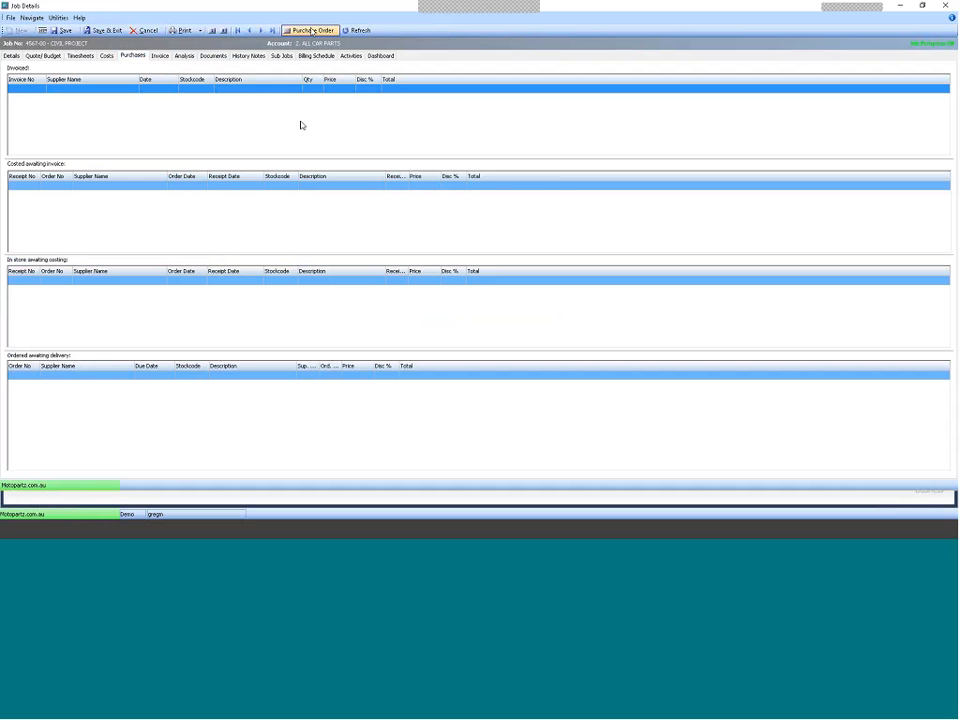
pyautogui.click(312, 31)
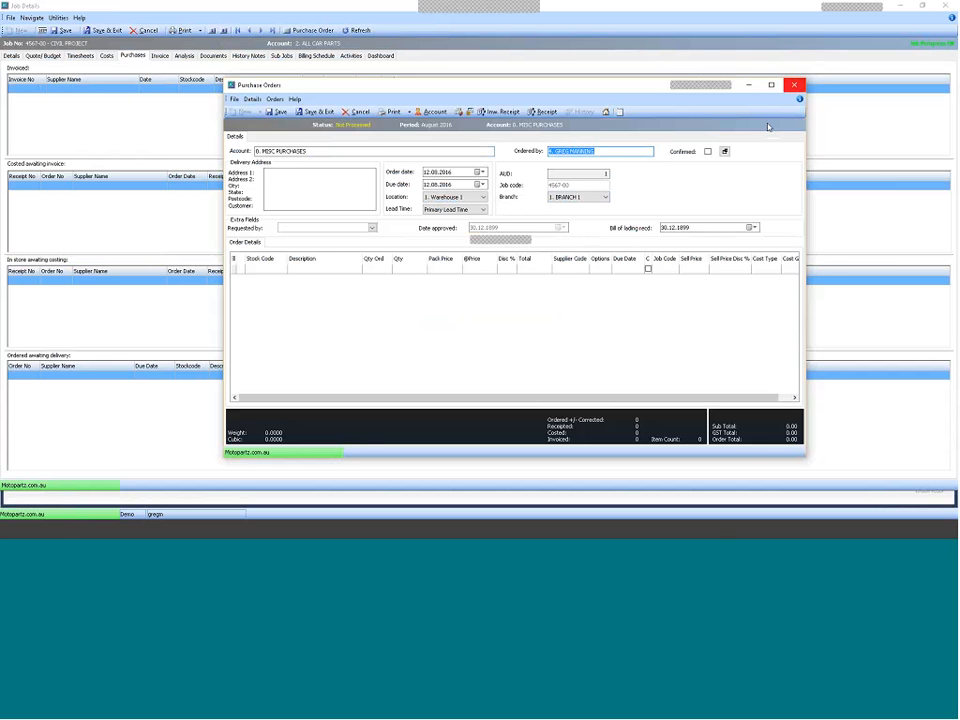
pyautogui.click(794, 85)
pyautogui.click(468, 304)
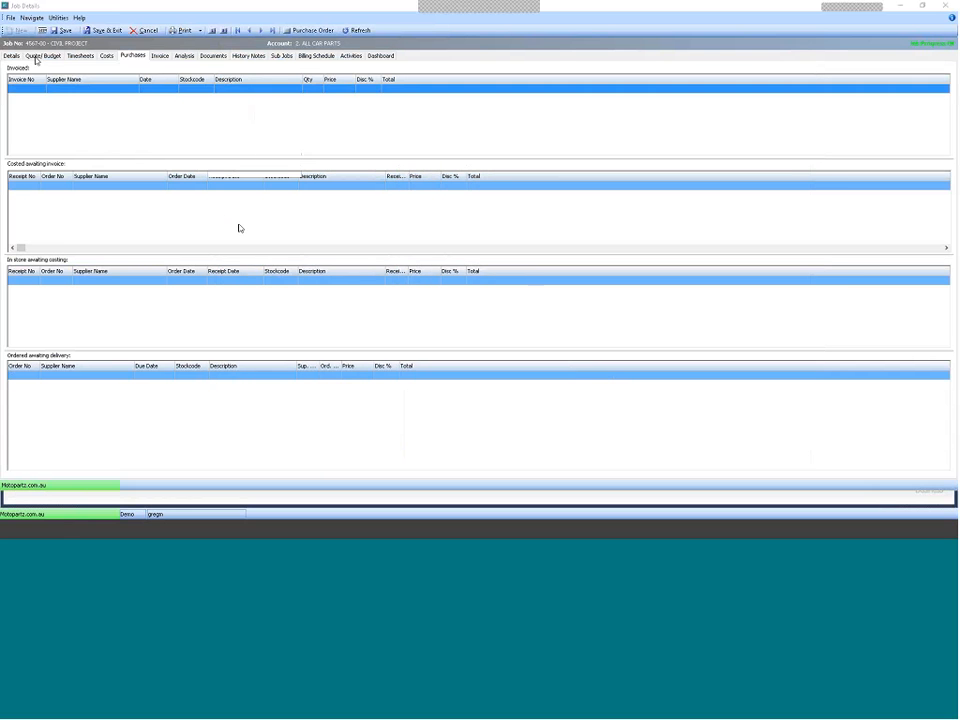
# Examine the Copy to settings of the materials and labour lines in the job's Quote/Budget
pyautogui.click(43, 56)
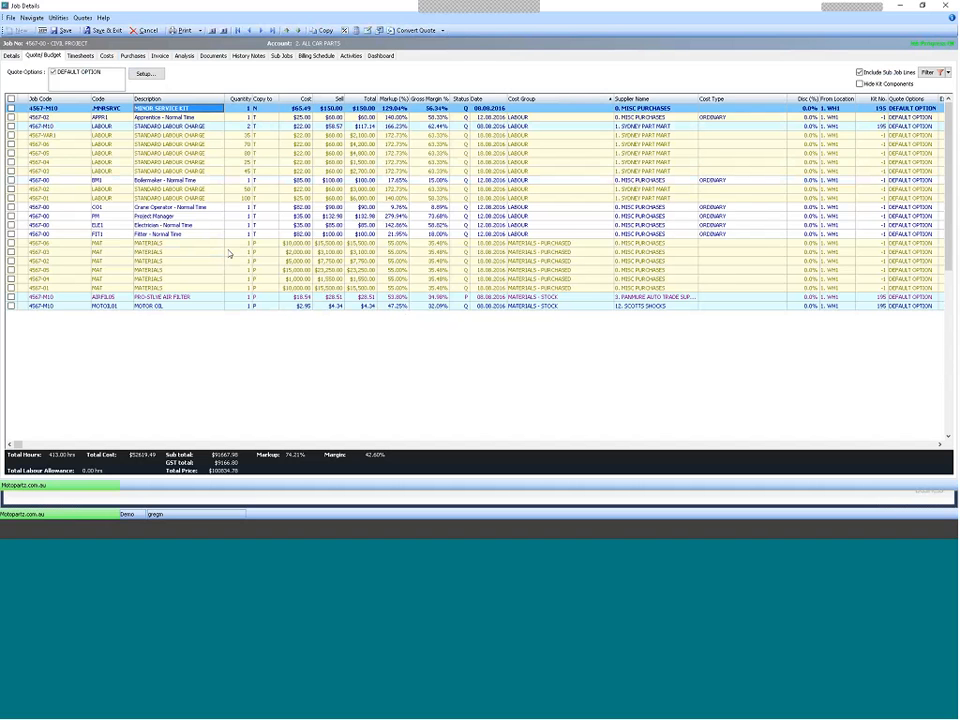
pyautogui.click(262, 245)
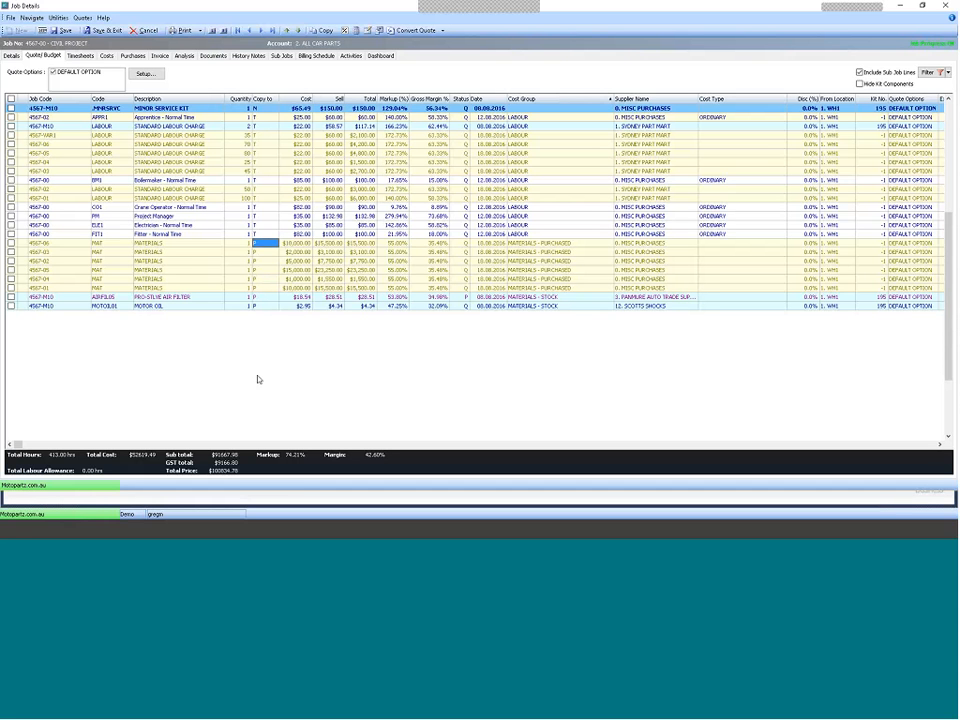
pyautogui.press('Down')
pyautogui.press('Down')
pyautogui.press('Down')
pyautogui.click(275, 271)
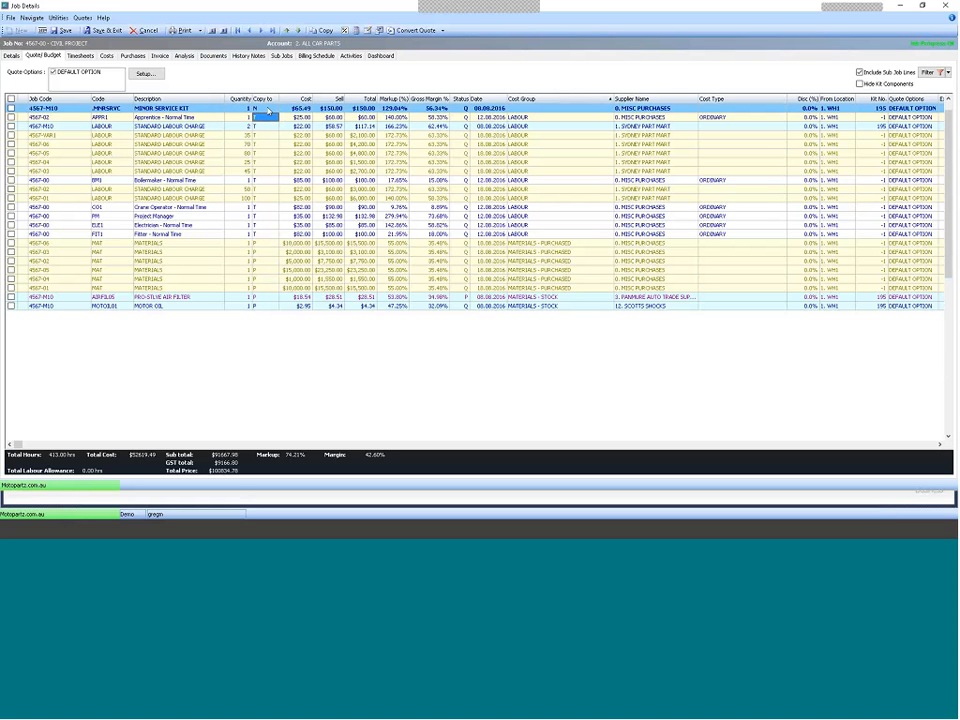
pyautogui.click(264, 207)
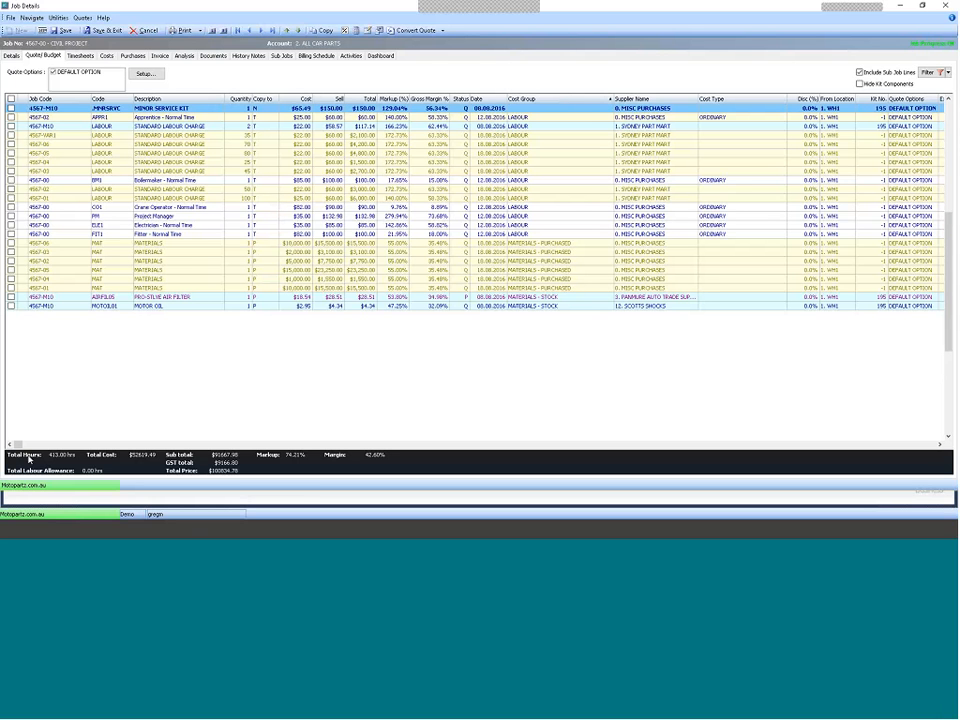
# Set Copy to to N on the MATERIALS quote line of 4567-06
pyautogui.click(262, 243)
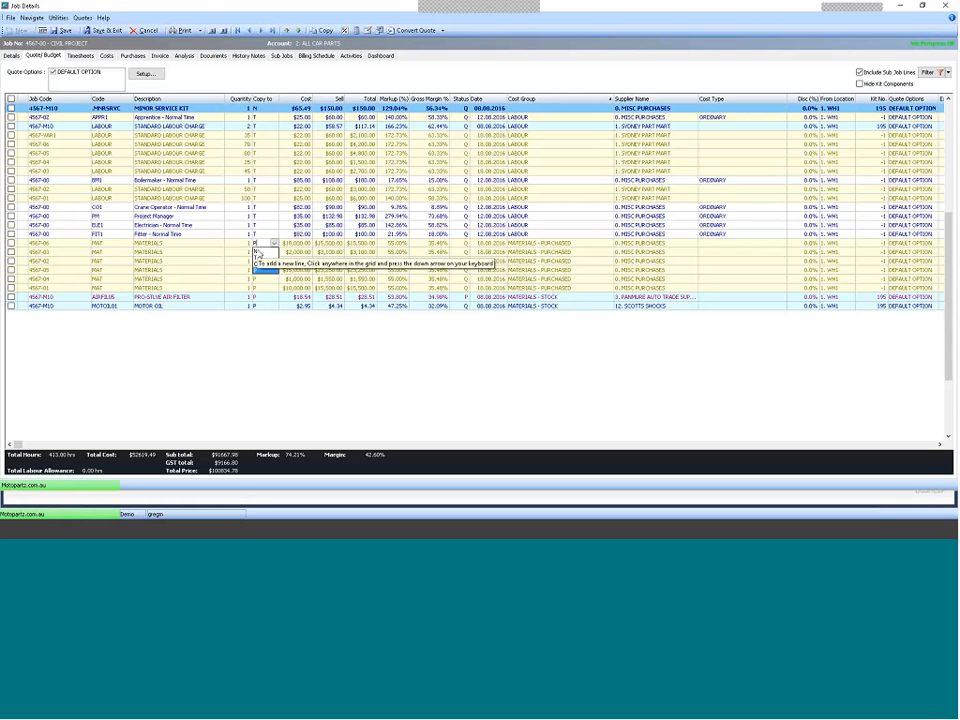
pyautogui.click(257, 252)
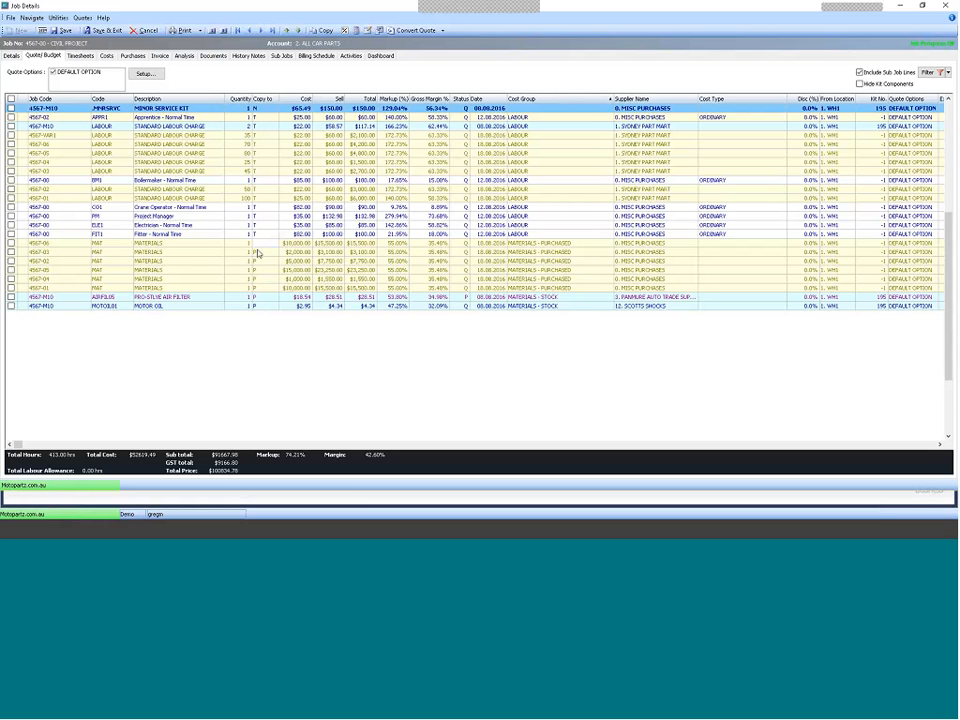
pyautogui.click(267, 243)
pyautogui.click(266, 245)
# Generate a purchase order from the quote for supplier SCOTTS SHOCKS with the MOTOR OIL line, and save it
pyautogui.rightClick(273, 209)
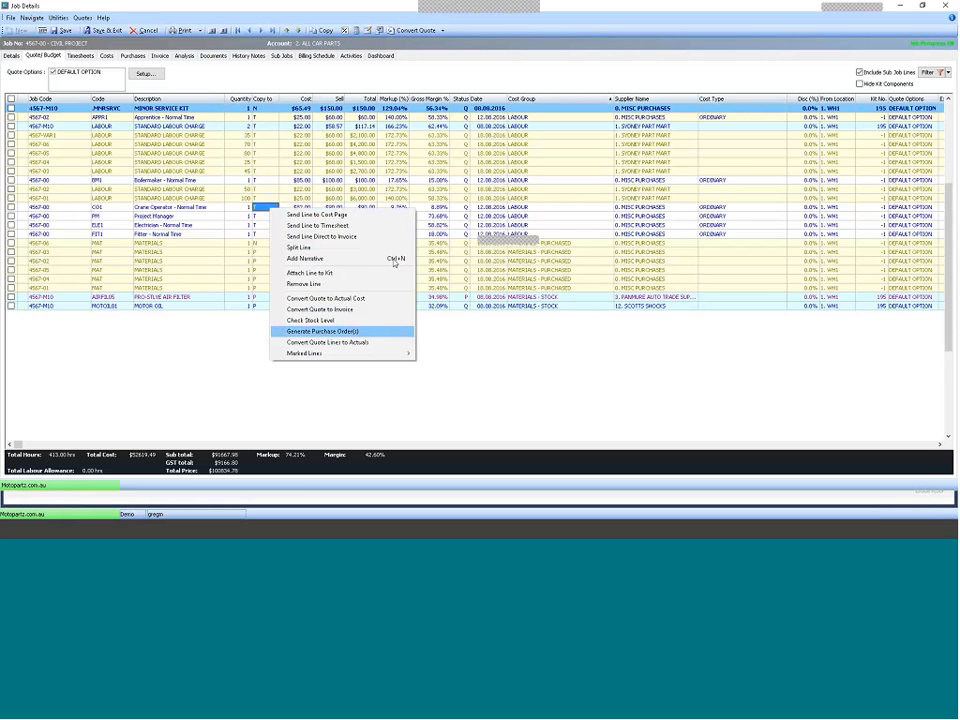
pyautogui.click(335, 331)
pyautogui.click(493, 301)
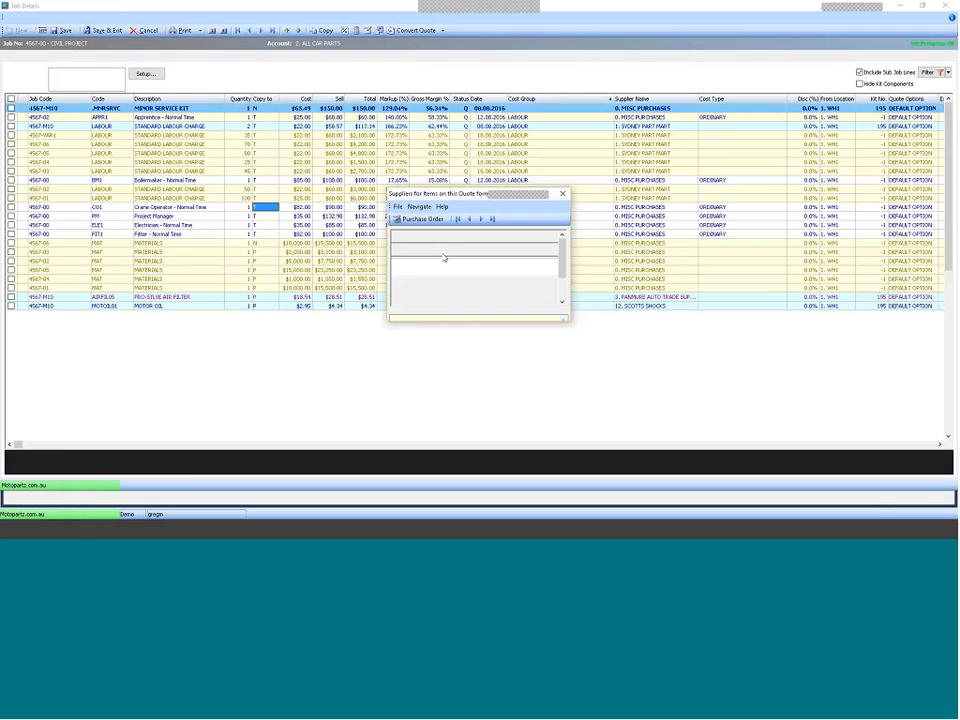
pyautogui.doubleClick(446, 256)
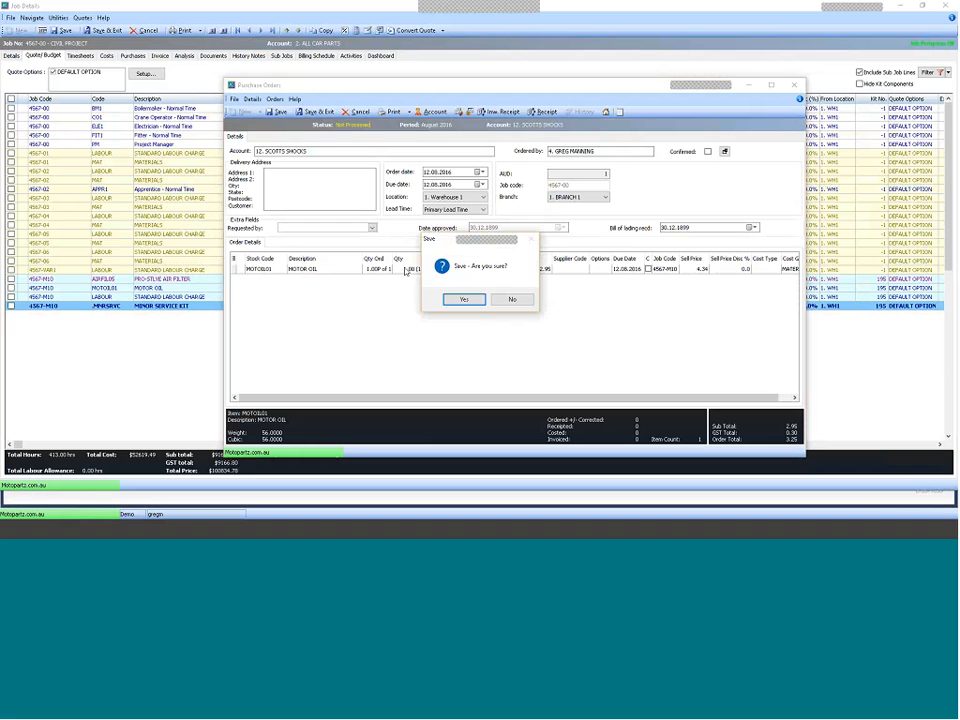
pyautogui.click(498, 303)
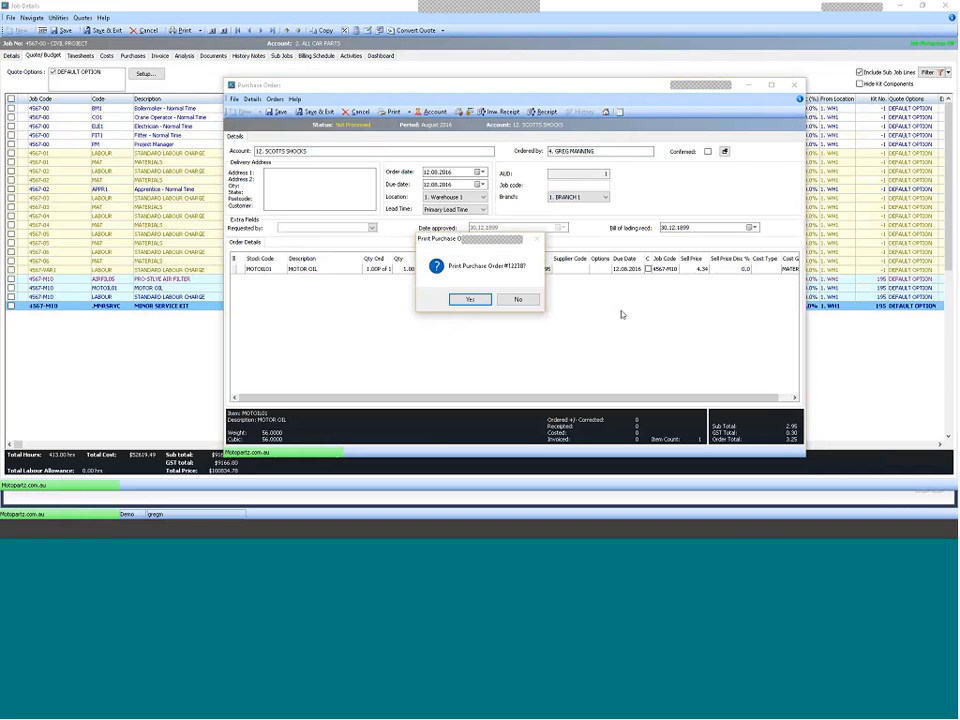
# Preview the SCOTTS SHOCKS purchase order printout, and close the preview and the quote's supplier list
pyautogui.click(467, 298)
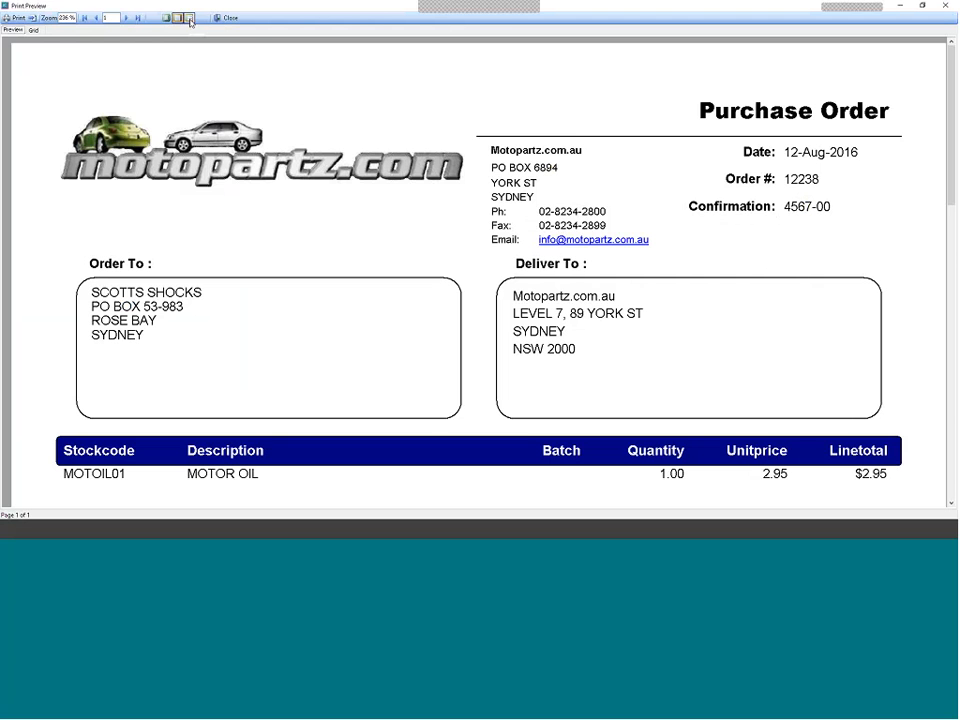
pyautogui.click(189, 19)
pyautogui.click(230, 18)
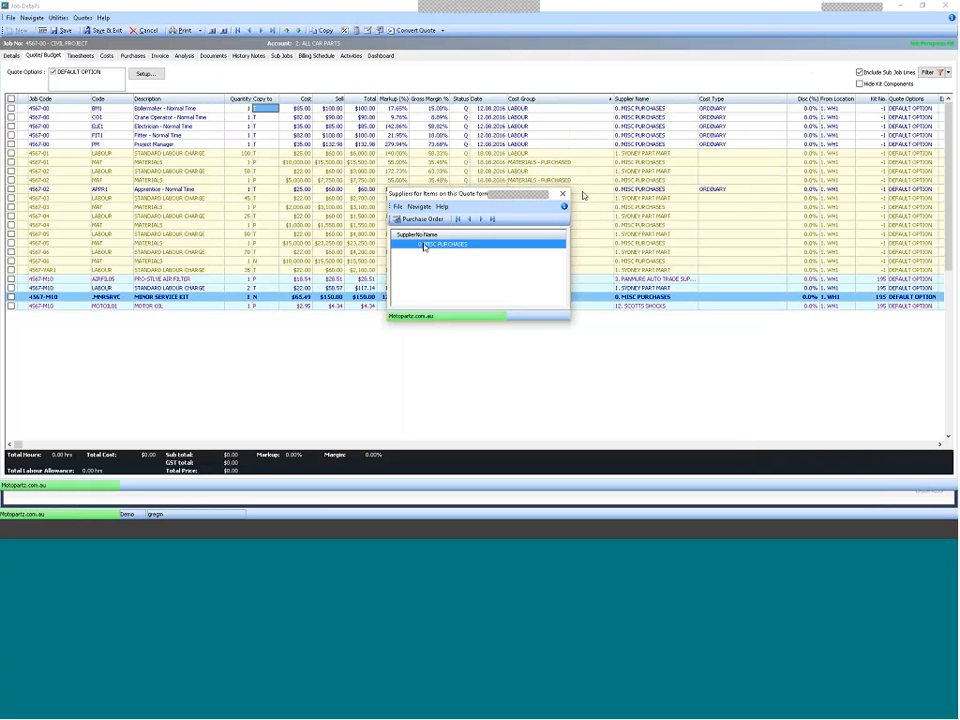
pyautogui.click(563, 195)
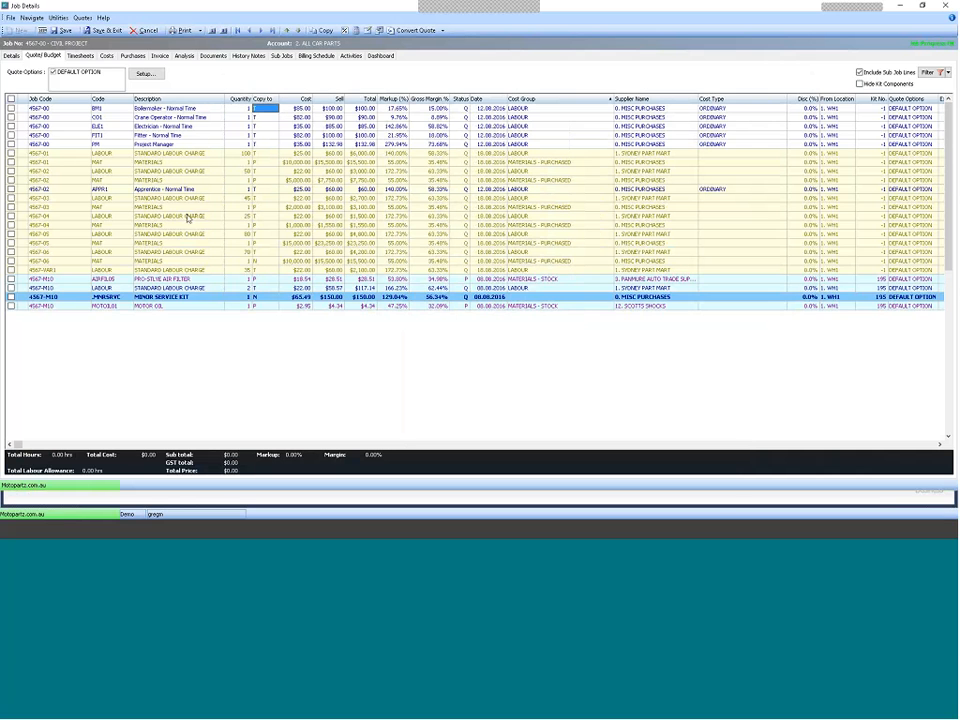
# Select the MATERIALS quote line of 4567-04 and open the job's purchases
pyautogui.click(165, 228)
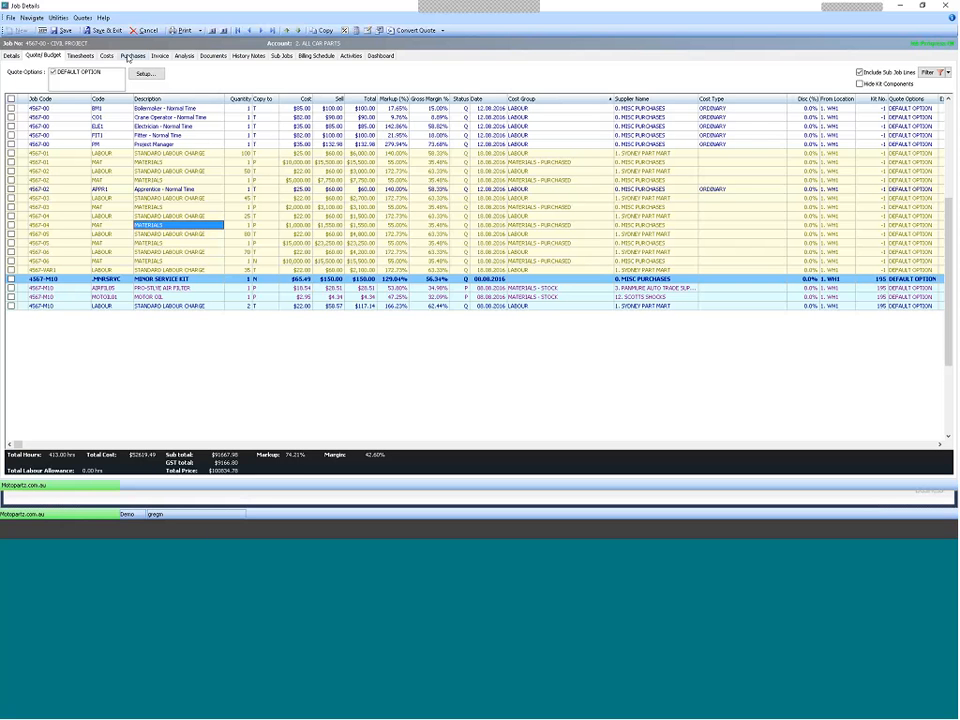
pyautogui.click(128, 58)
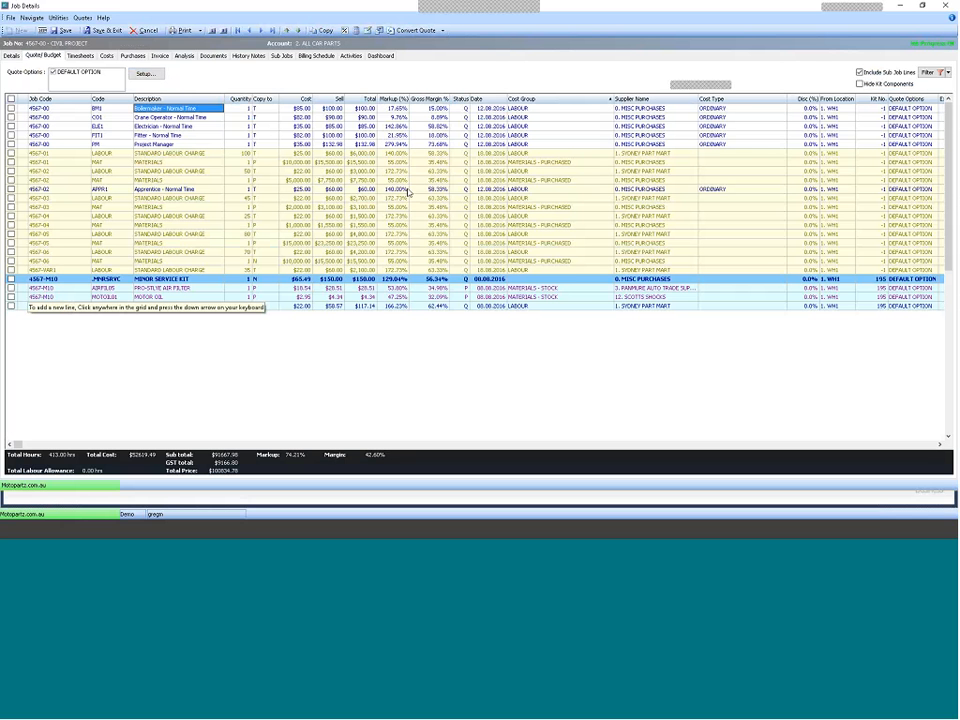
# Filter the purchase orders list to branch 0. ADMIN + BALANCE SHEET and maximize its window
pyautogui.click(409, 149)
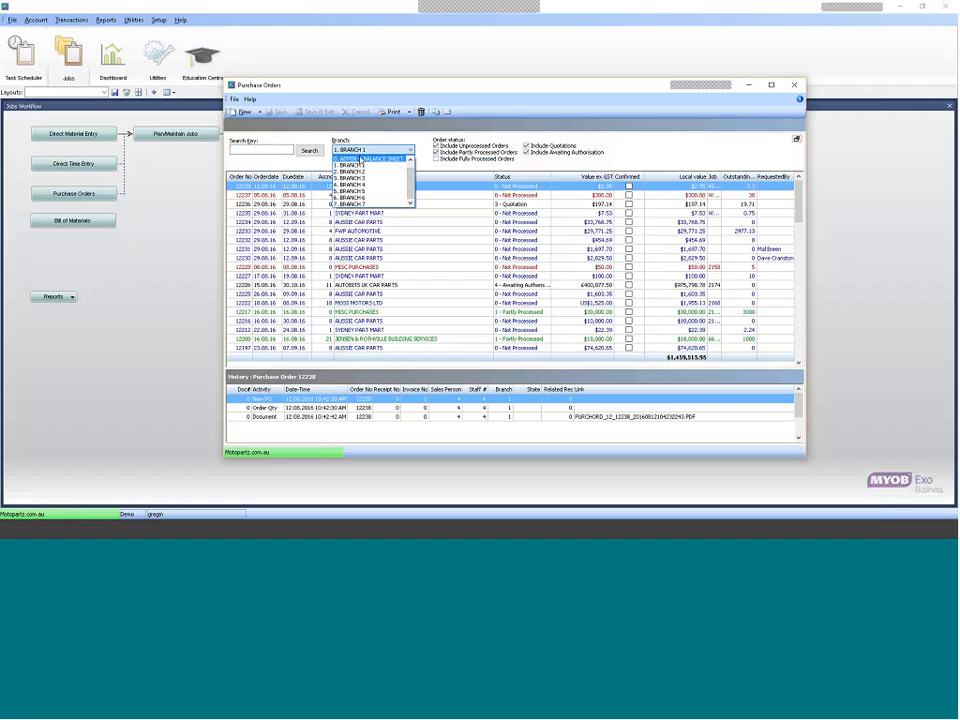
pyautogui.click(372, 159)
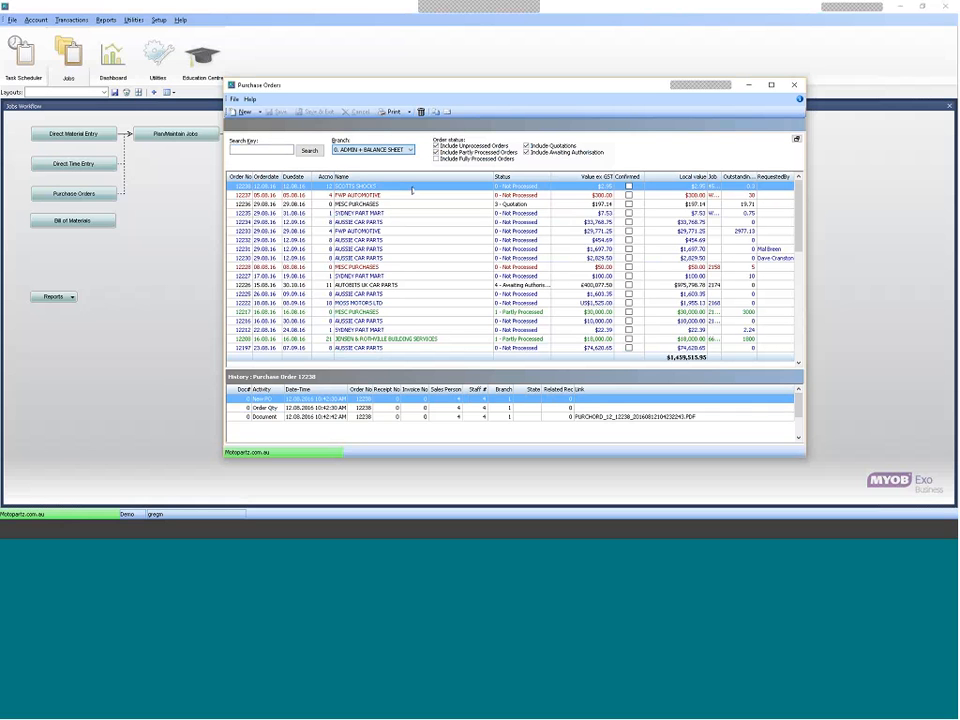
pyautogui.doubleClick(526, 87)
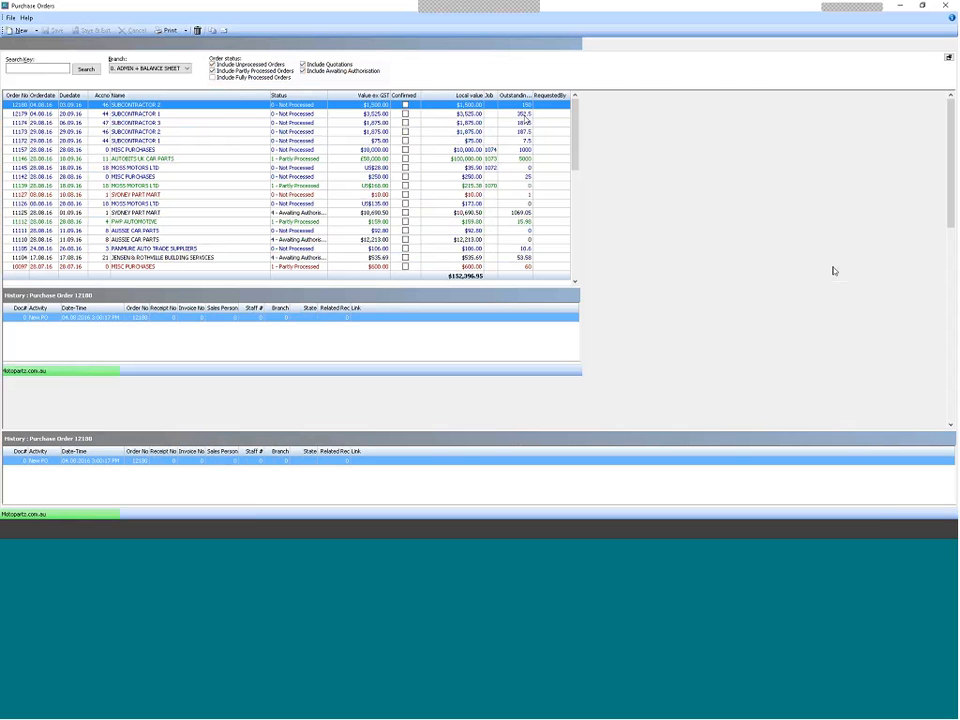
# Close the purchase orders list and show the Direct Material Entry window maximized
pyautogui.click(899, 148)
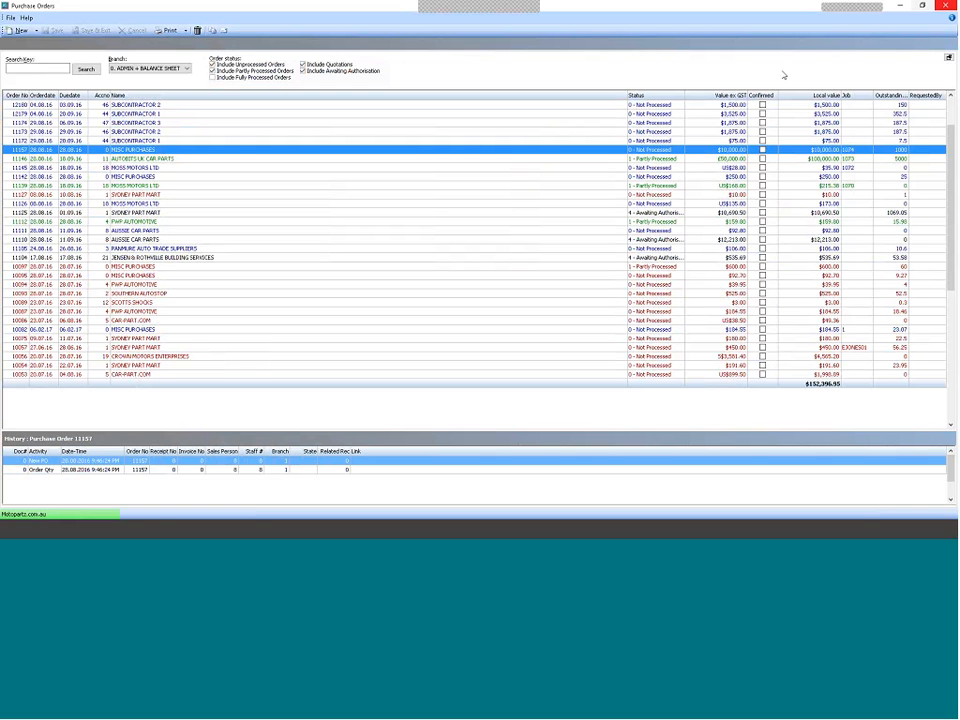
pyautogui.click(945, 6)
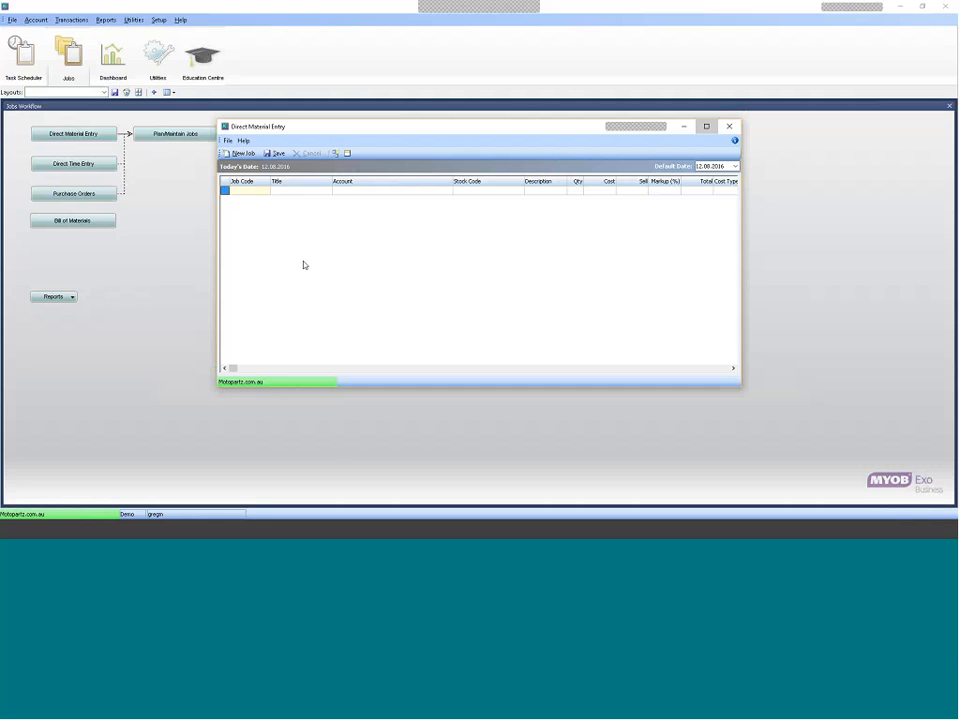
pyautogui.click(706, 126)
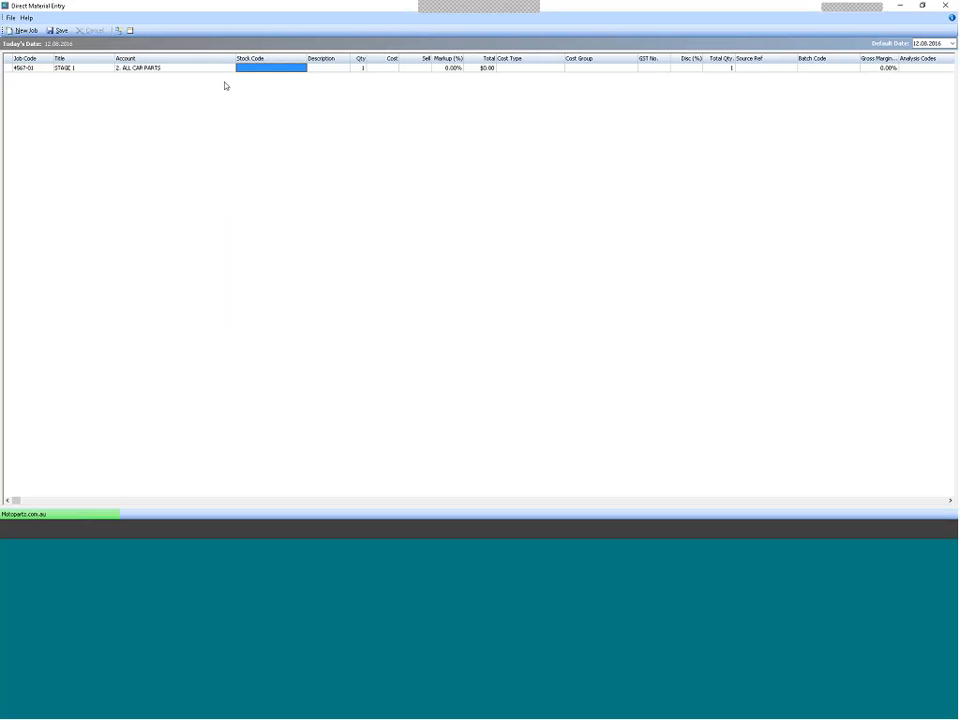
# Search the stock code by OIL on the 4567-01 STAGE 1 line and select SPOILE01
pyautogui.write('0')
pyautogui.write('IL')
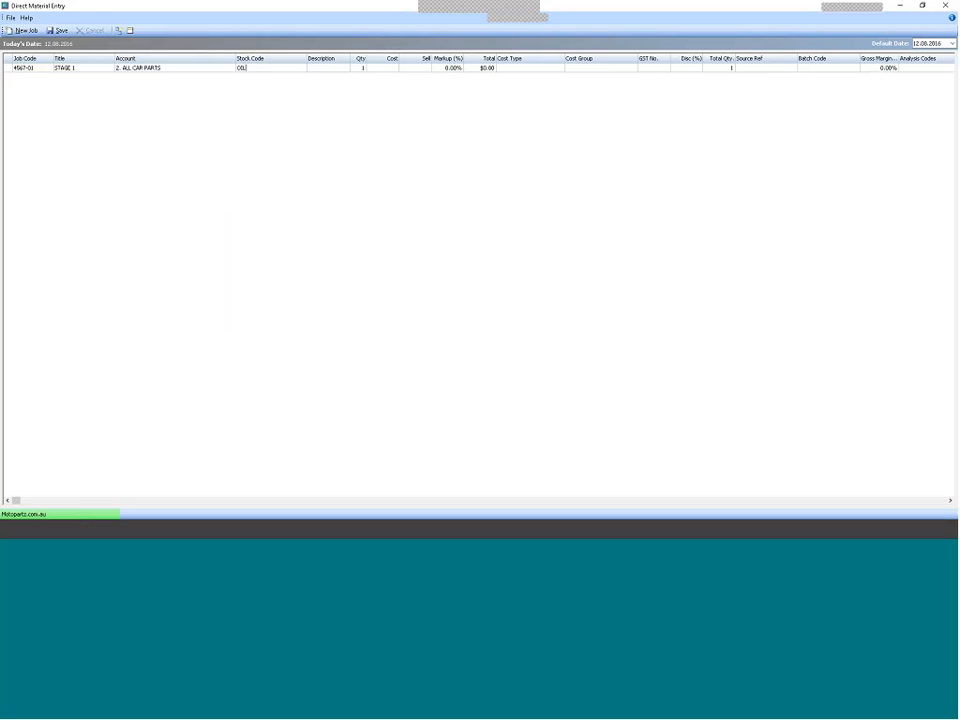
pyautogui.press('Tab')
pyautogui.press('Down')
pyautogui.press('Down')
pyautogui.press('Down')
pyautogui.press('Down')
pyautogui.press('Down')
pyautogui.press('Return')
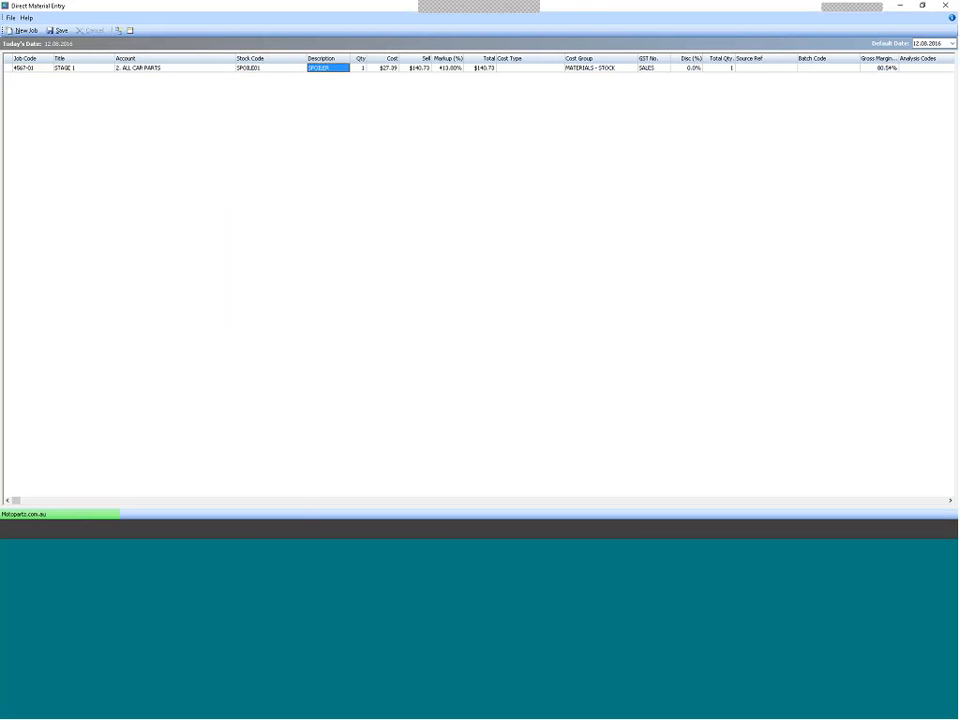
# Set the quantity of the SPOILER line to 2 and keep its default cost and sell price
pyautogui.press('Tab')
pyautogui.write('2')
pyautogui.press('Tab')
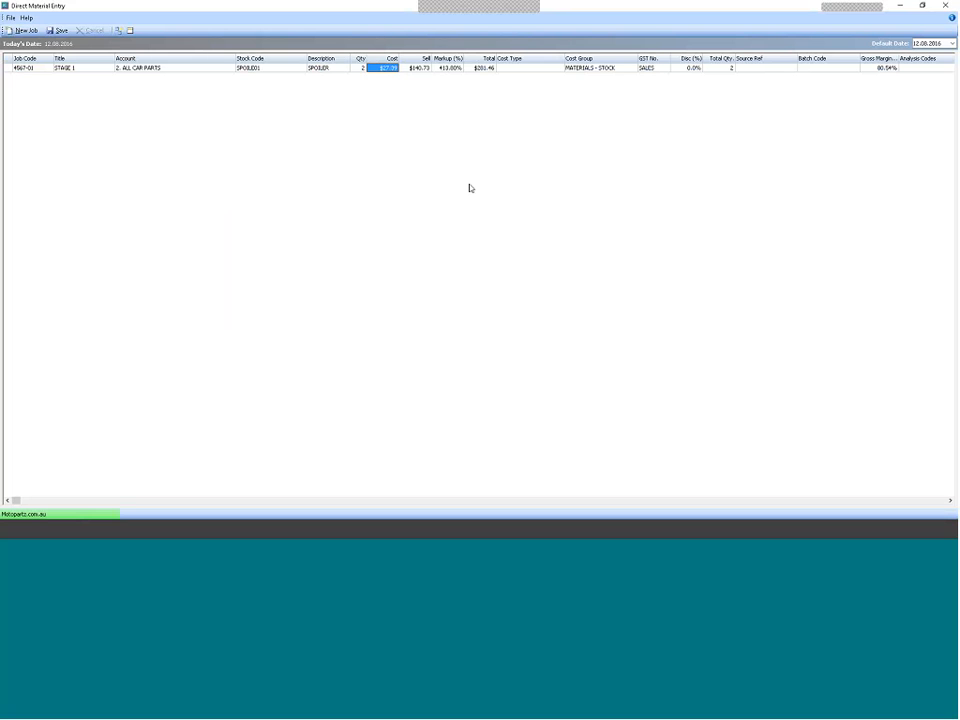
pyautogui.press('Tab')
pyautogui.press('Tab')
# Enable new lines copying from the line above and add a second material line for job 4567-01
pyautogui.click(33, 70)
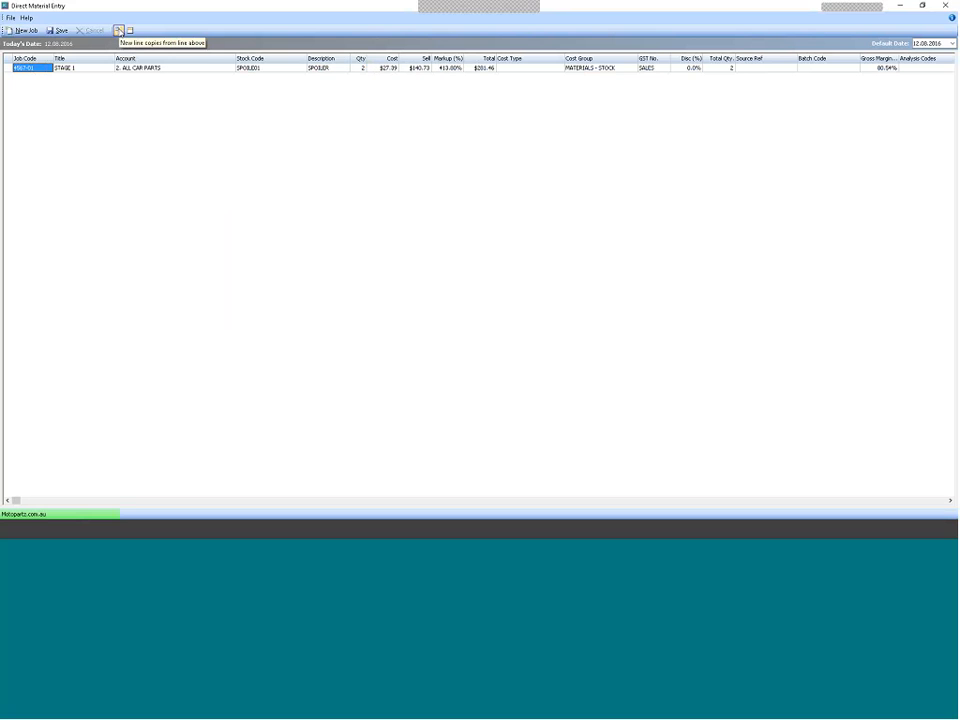
pyautogui.click(118, 30)
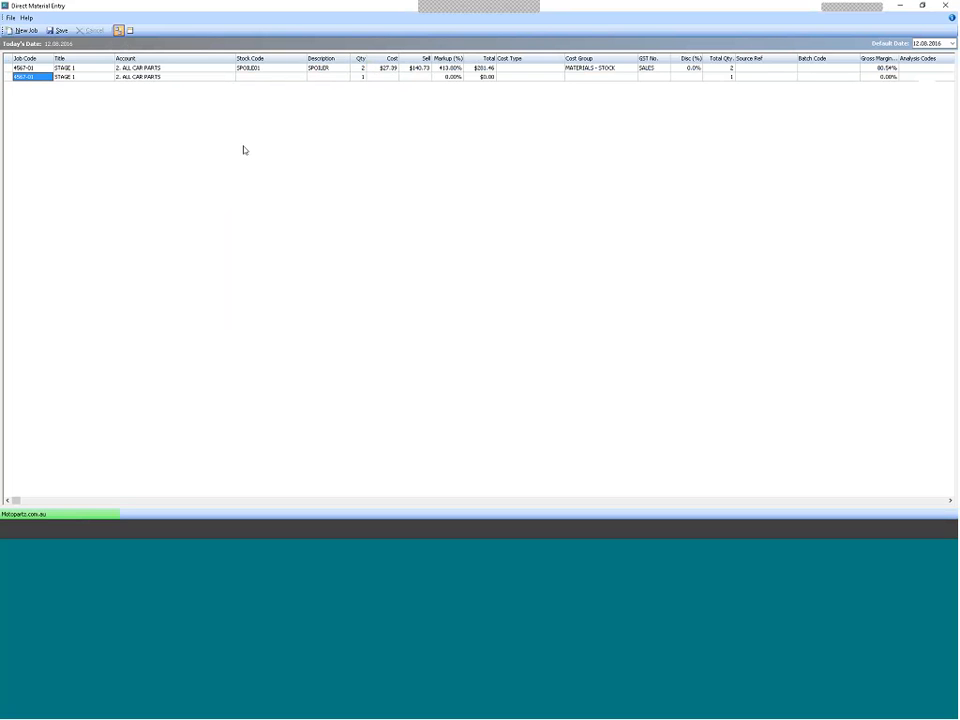
pyautogui.press('Tab')
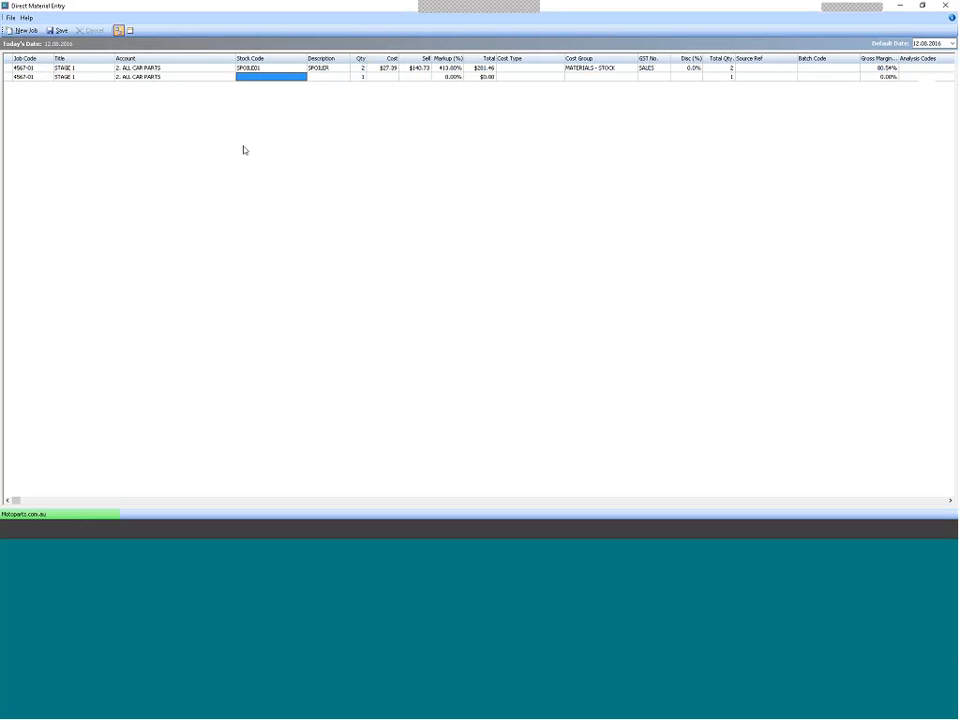
pyautogui.press('Tab')
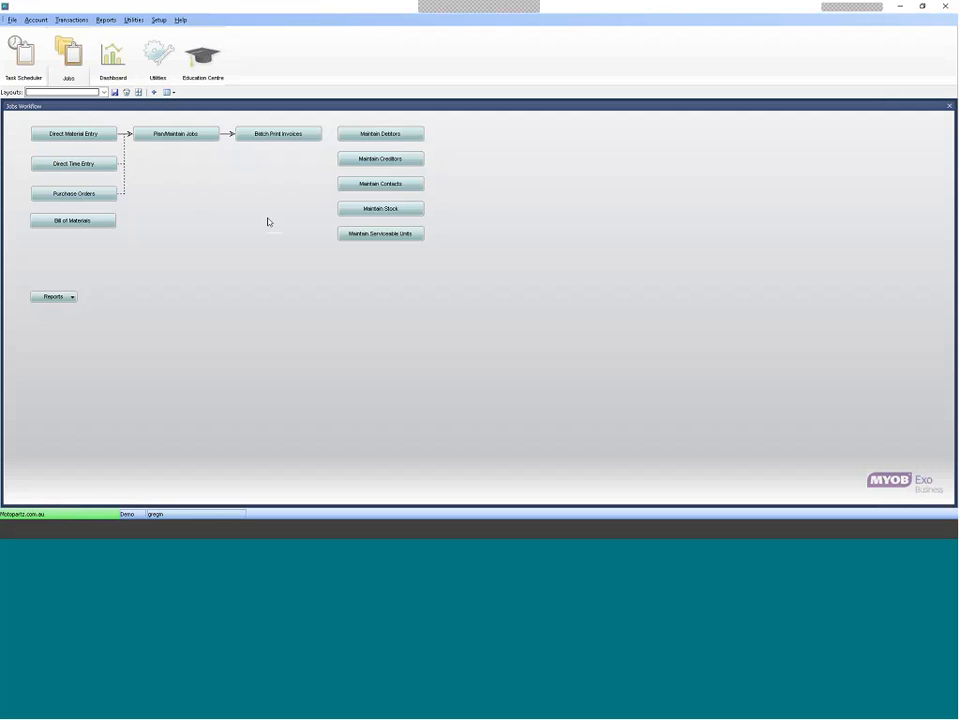
# Open direct time entry for multiple jobs maximized and select job 4567-02 STAGE 2 from a search for 4567
pyautogui.click(108, 169)
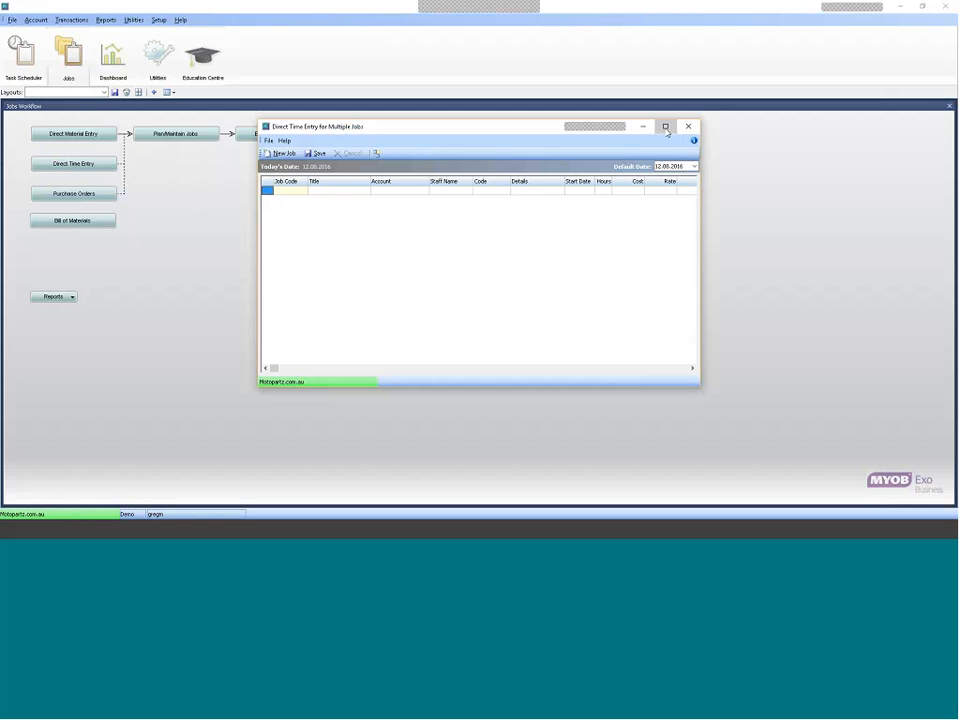
pyautogui.click(665, 127)
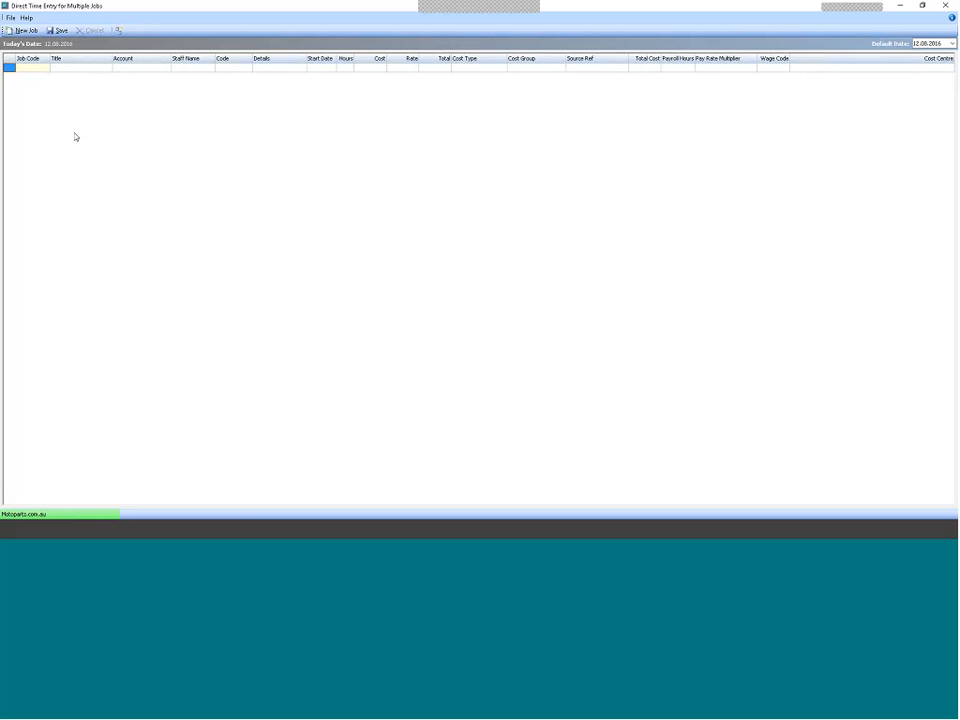
pyautogui.press('Tab')
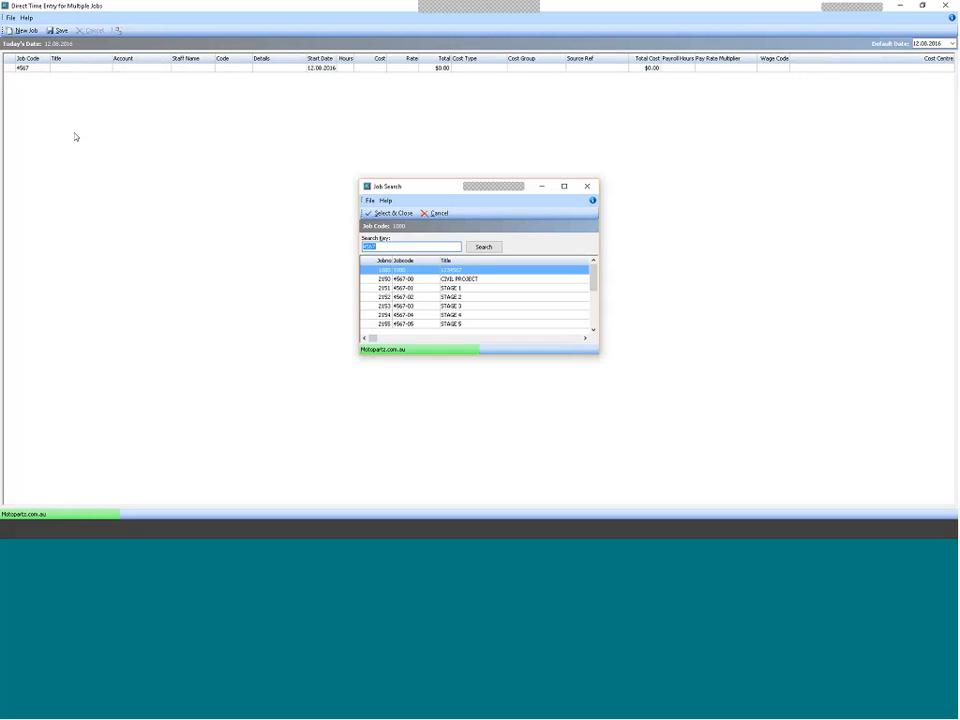
pyautogui.press('Down')
pyautogui.press('Down')
pyautogui.press('Down')
pyautogui.press('Return')
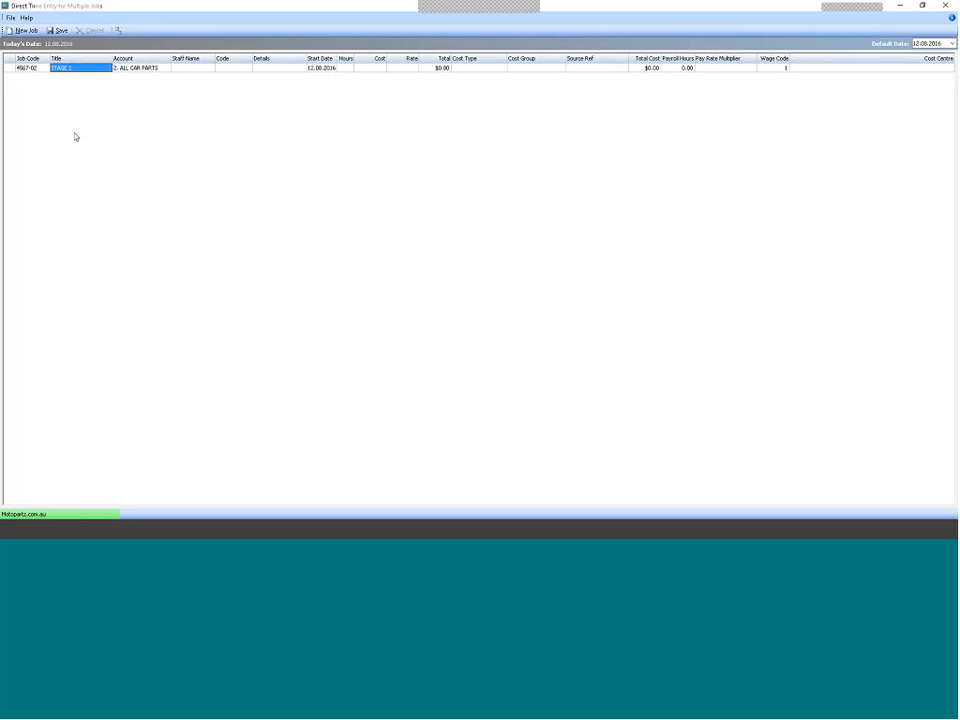
pyautogui.press('Tab')
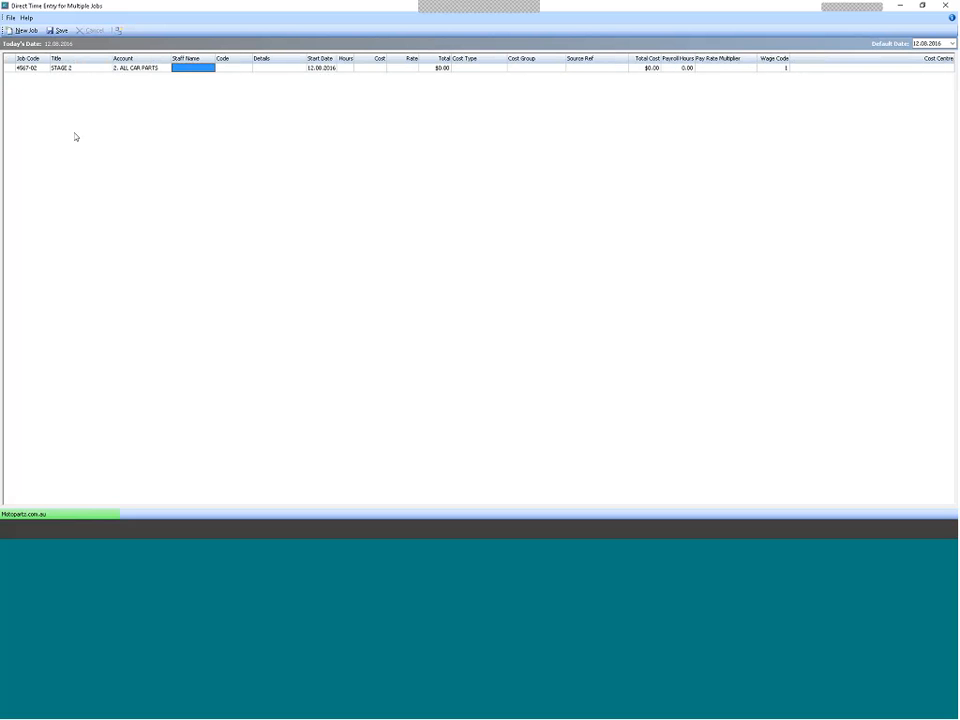
# Assign the project manager with resource code 2 to the STAGE 2 time line and enter 4 hours
pyautogui.write('DAV')
pyautogui.press('Tab')
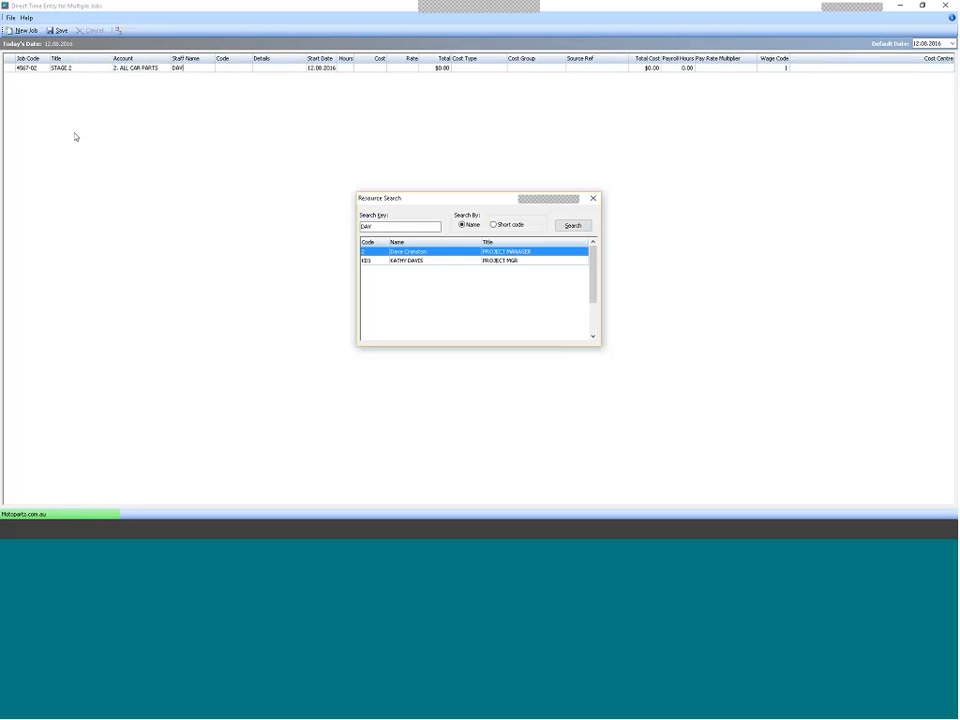
pyautogui.press('Return')
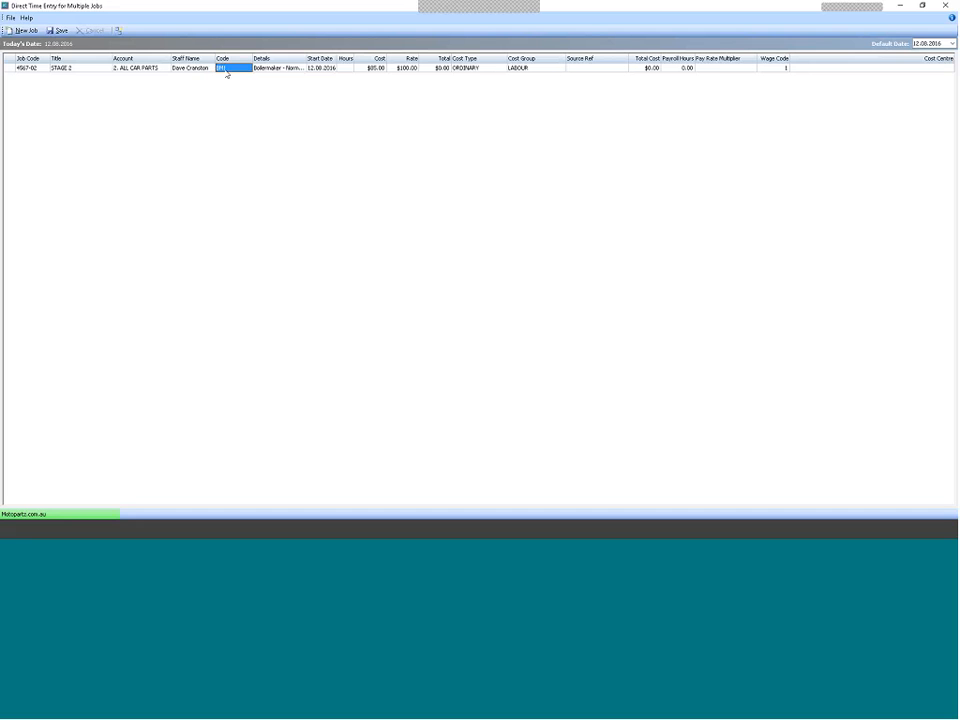
pyautogui.press('Tab')
pyautogui.press('Tab')
pyautogui.write('4')
pyautogui.press('Tab')
pyautogui.press('Tab')
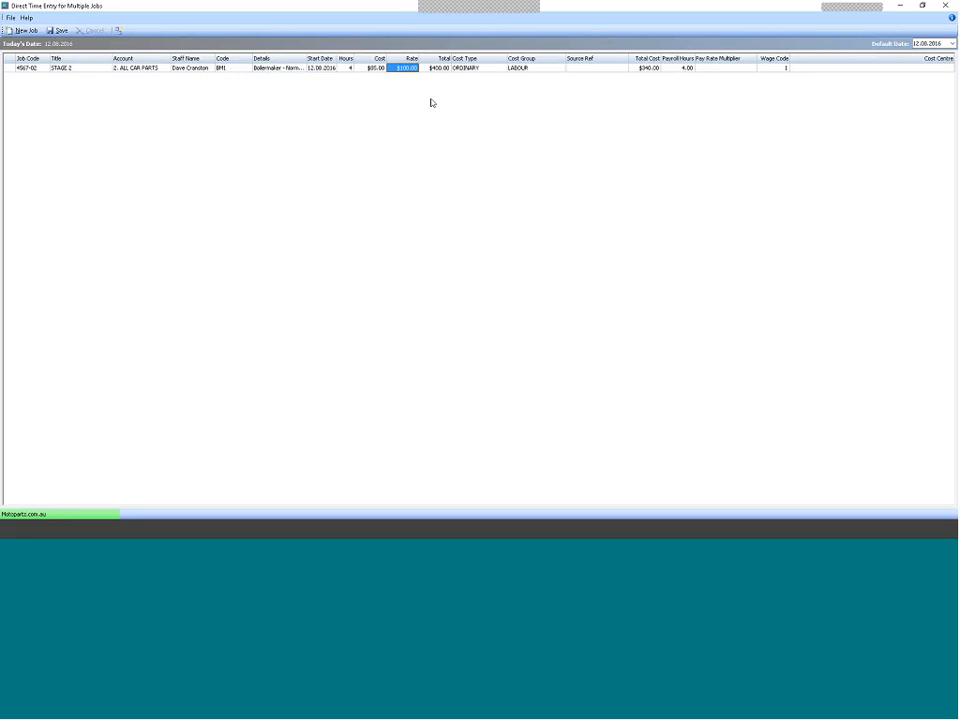
pyautogui.press('Tab')
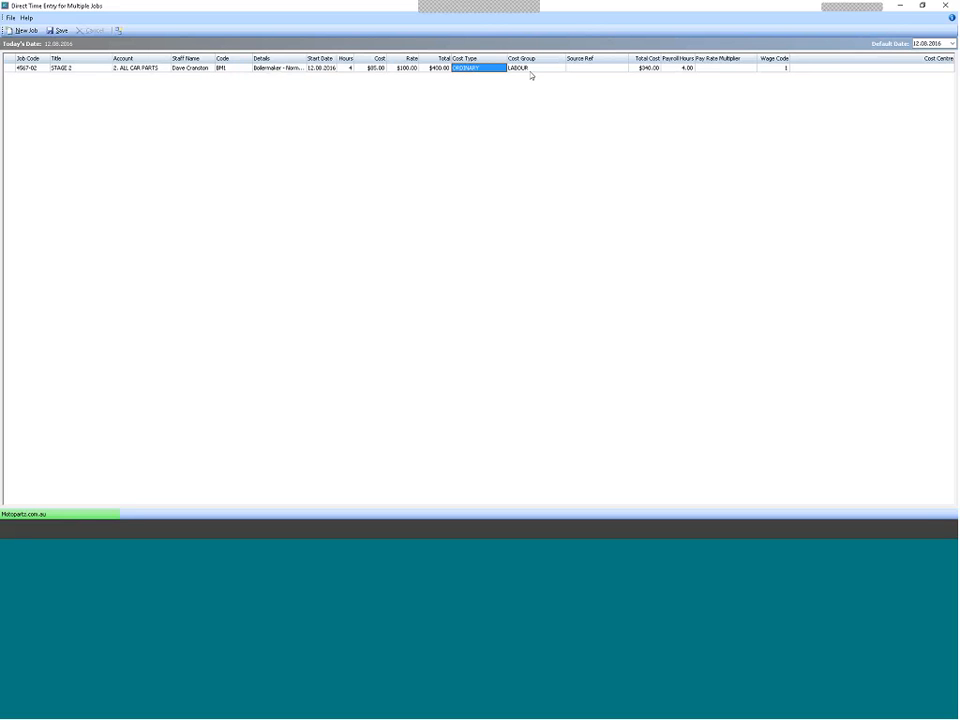
# Compare the STAGE 2 line's hours with its payroll hours and set its pay rate multiplier to Ordinary
pyautogui.click(680, 69)
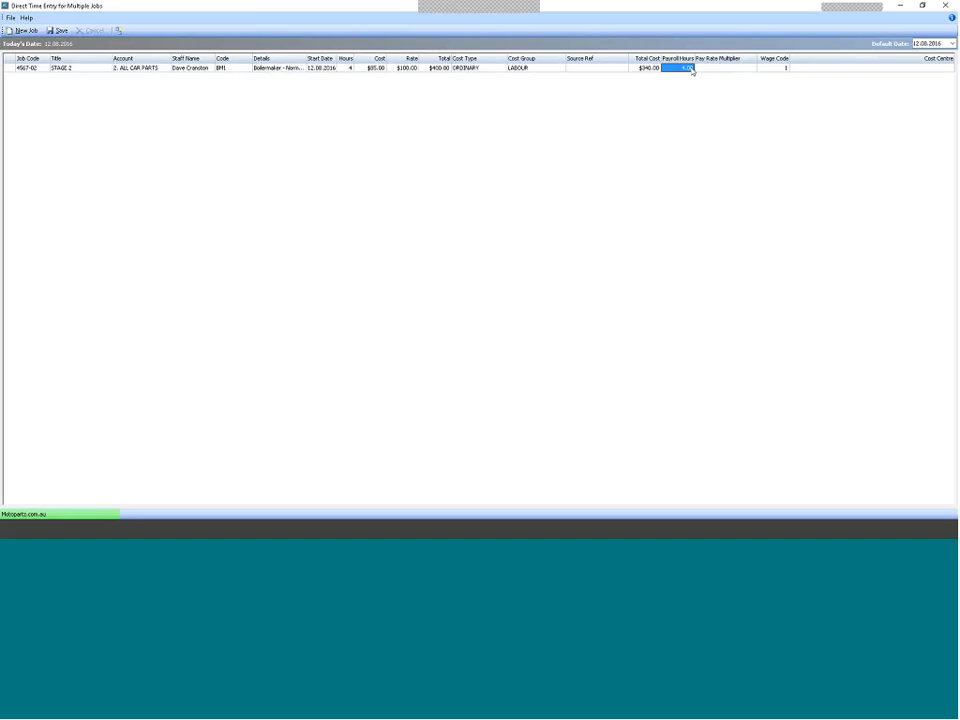
pyautogui.click(346, 68)
pyautogui.click(686, 69)
pyautogui.click(344, 68)
pyautogui.click(688, 70)
pyautogui.click(733, 71)
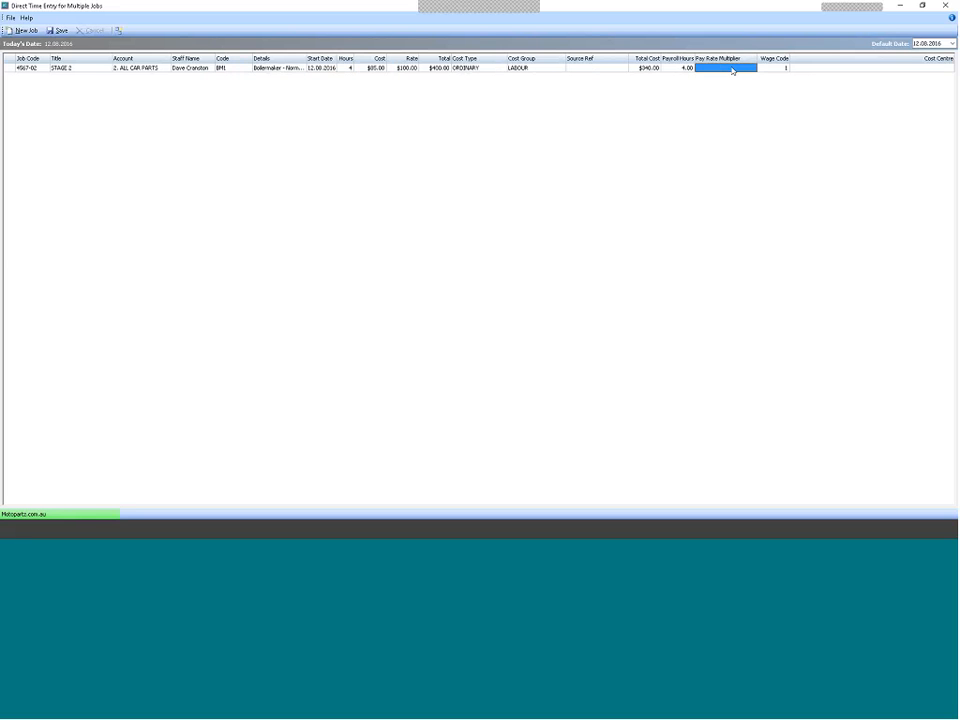
pyautogui.click(752, 68)
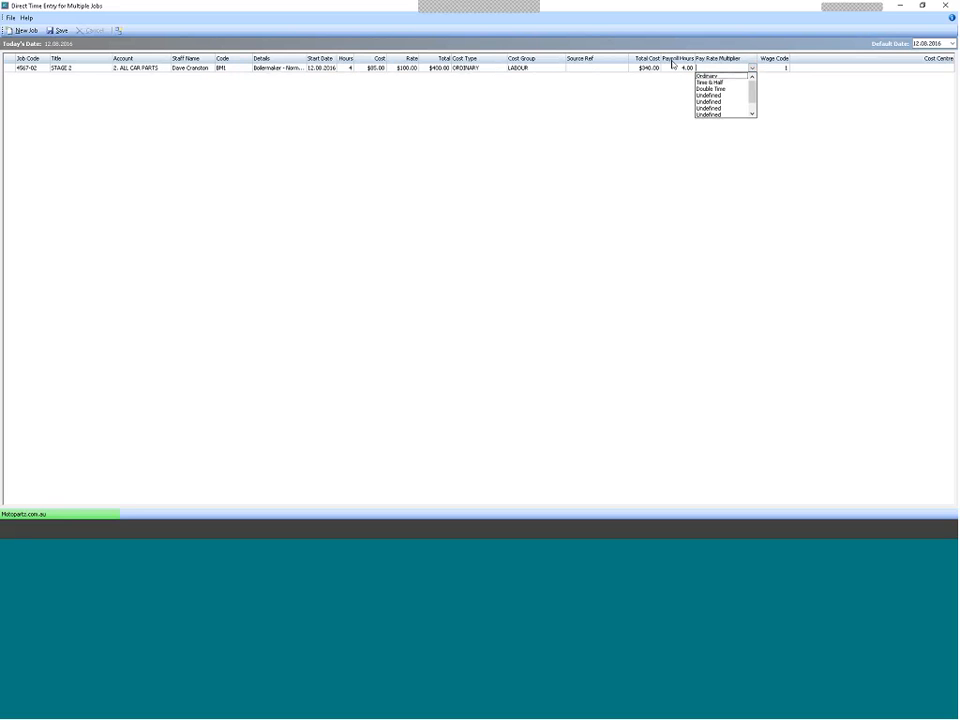
pyautogui.press('Return')
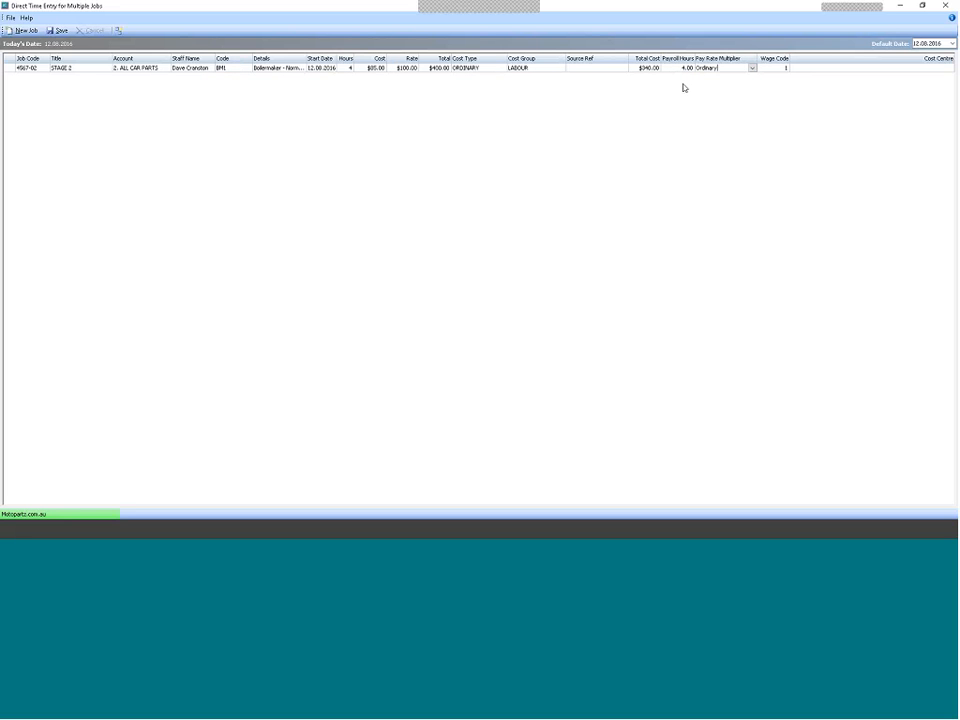
pyautogui.press('Tab')
pyautogui.click(674, 69)
# Add a second time line for job 4567-03
pyautogui.click(77, 68)
pyautogui.hotkey('alt', 'n')
pyautogui.write('45')
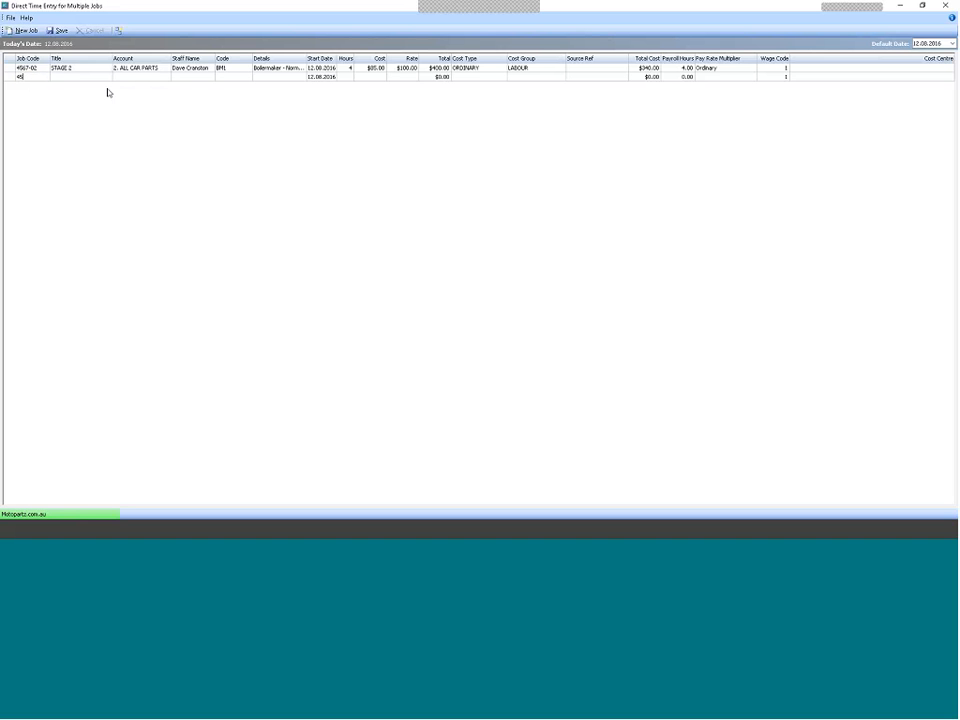
pyautogui.write('67-03')
pyautogui.press('BackSpace')
pyautogui.press('BackSpace')
pyautogui.write('03')
pyautogui.press('Tab')
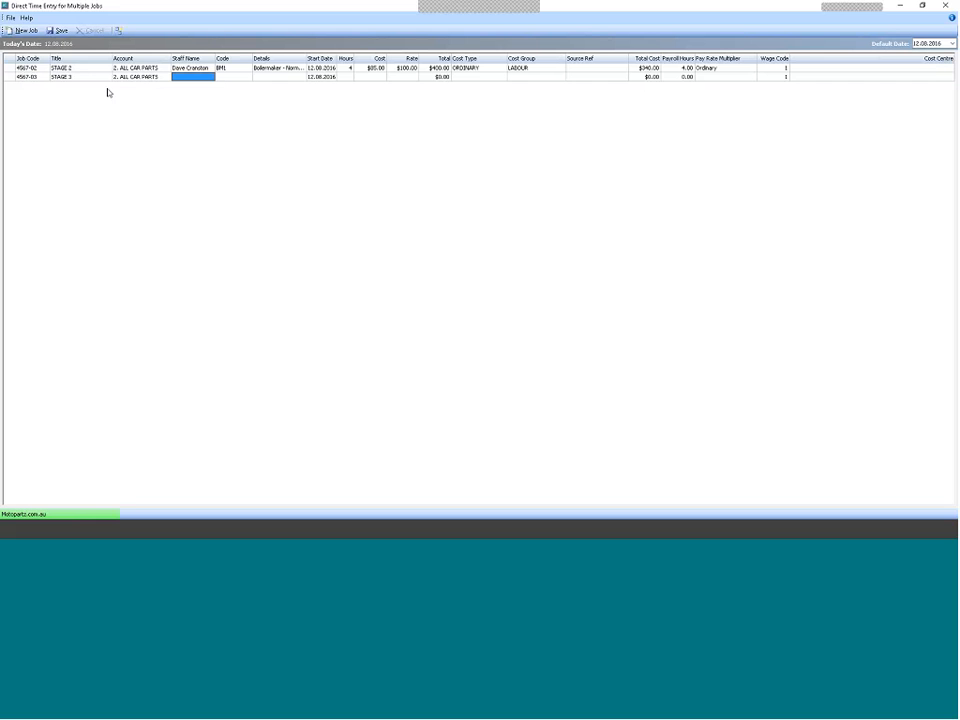
# Assign the staff member with resource code 4 to the STAGE 3 time line and enter 7 hours
pyautogui.press('Return')
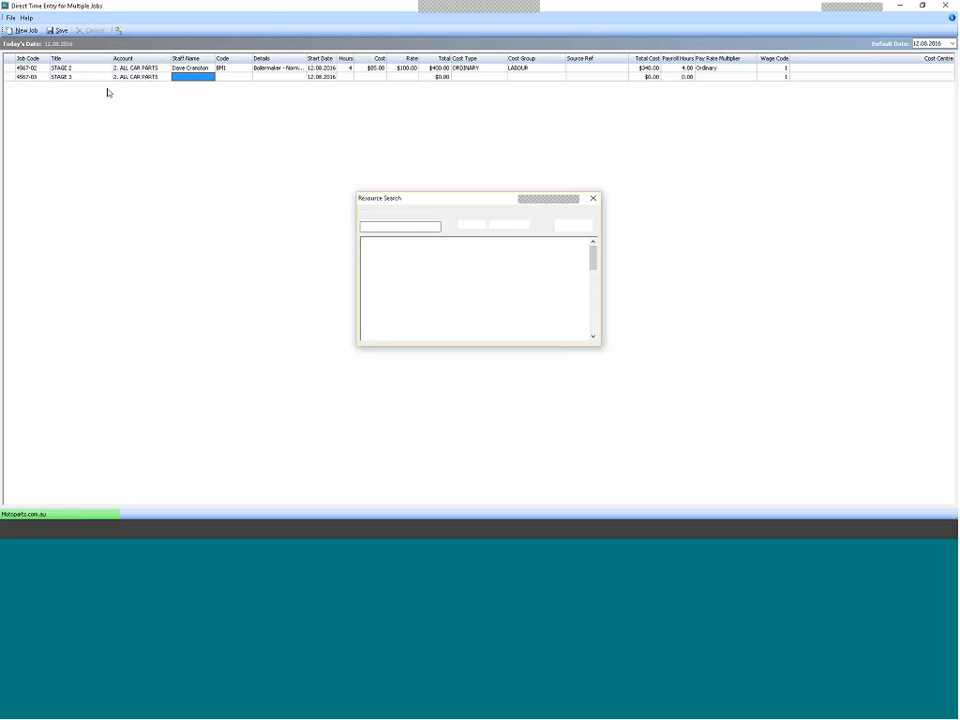
pyautogui.press('Down')
pyautogui.press('Down')
pyautogui.press('Down')
pyautogui.press('Down')
pyautogui.press('Down')
pyautogui.press('Down')
pyautogui.press('Down')
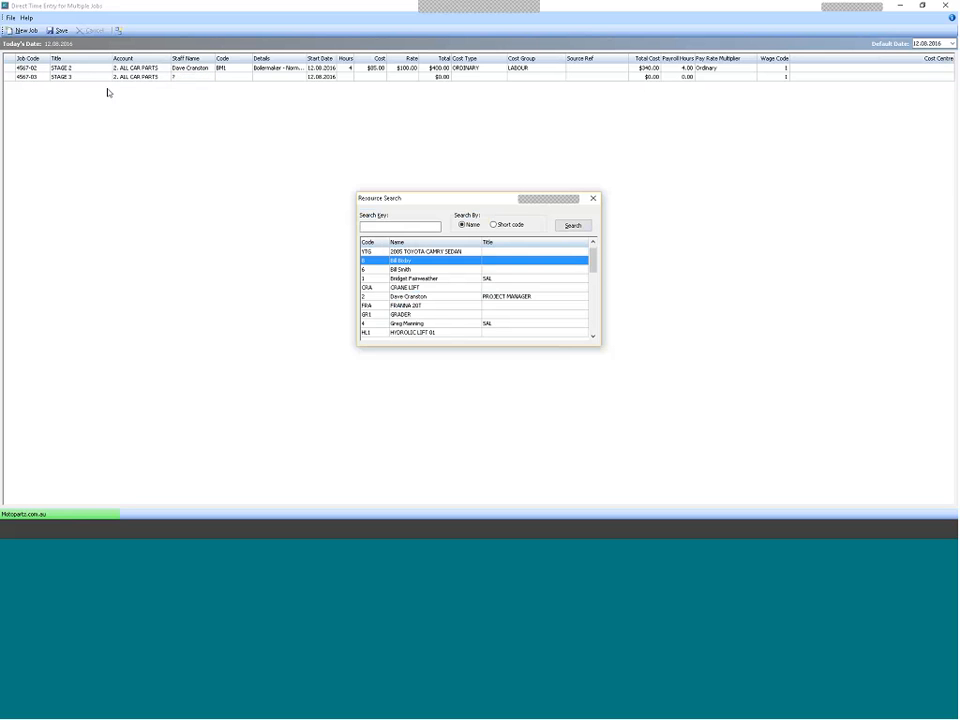
pyautogui.press('Return')
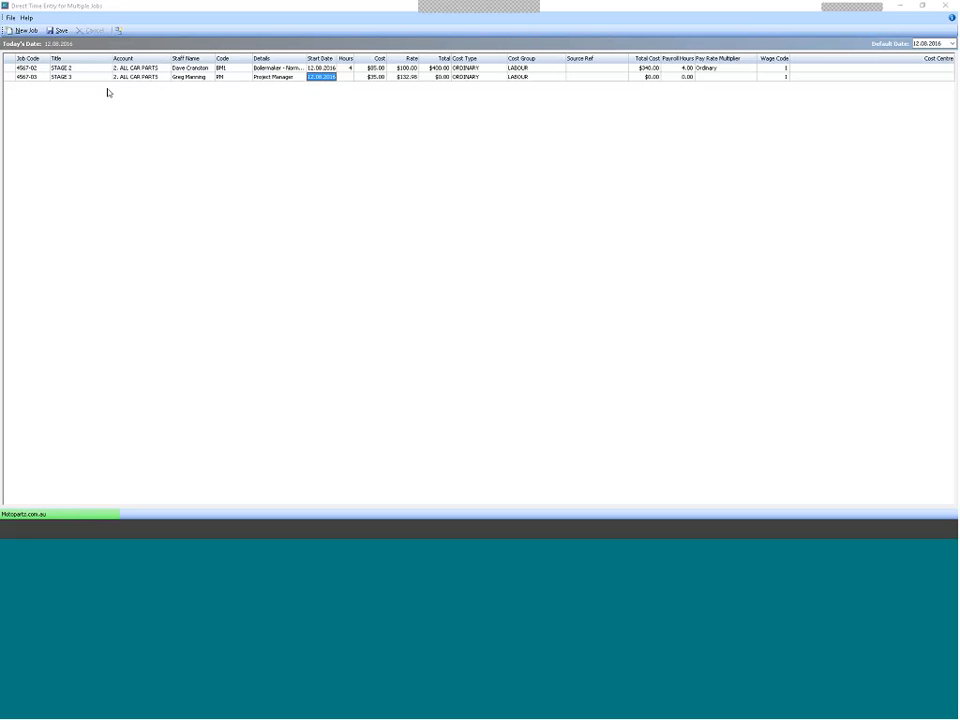
pyautogui.press('Tab')
pyautogui.write('7')
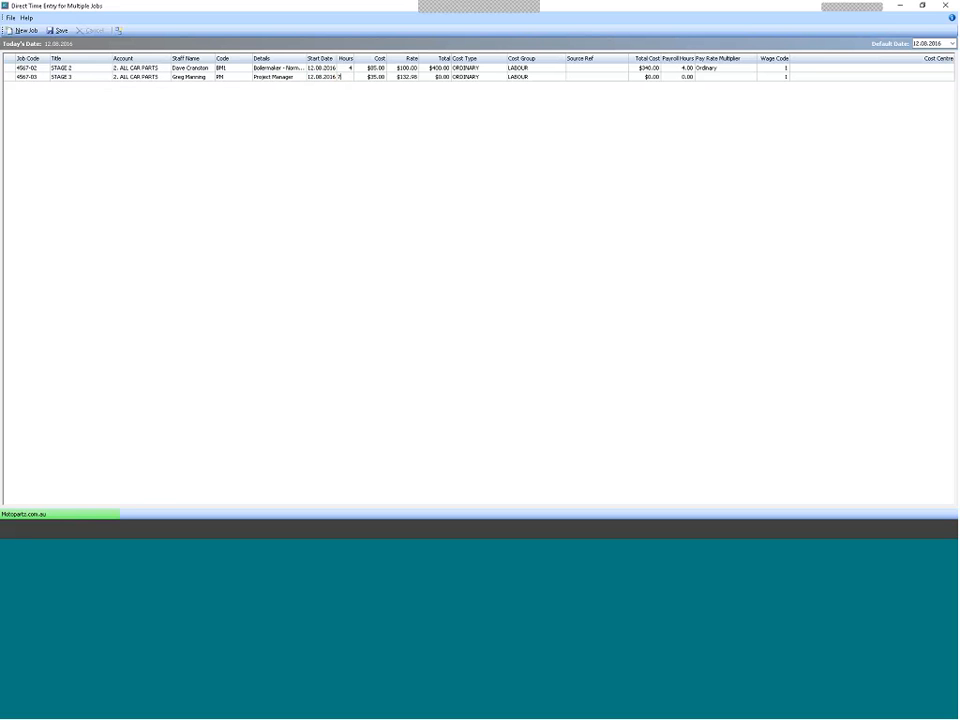
pyautogui.press('Tab')
# Set the STAGE 3 line's pay rate multiplier to Ordinary, then save the time entries and close the window
pyautogui.click(743, 77)
pyautogui.click(751, 77)
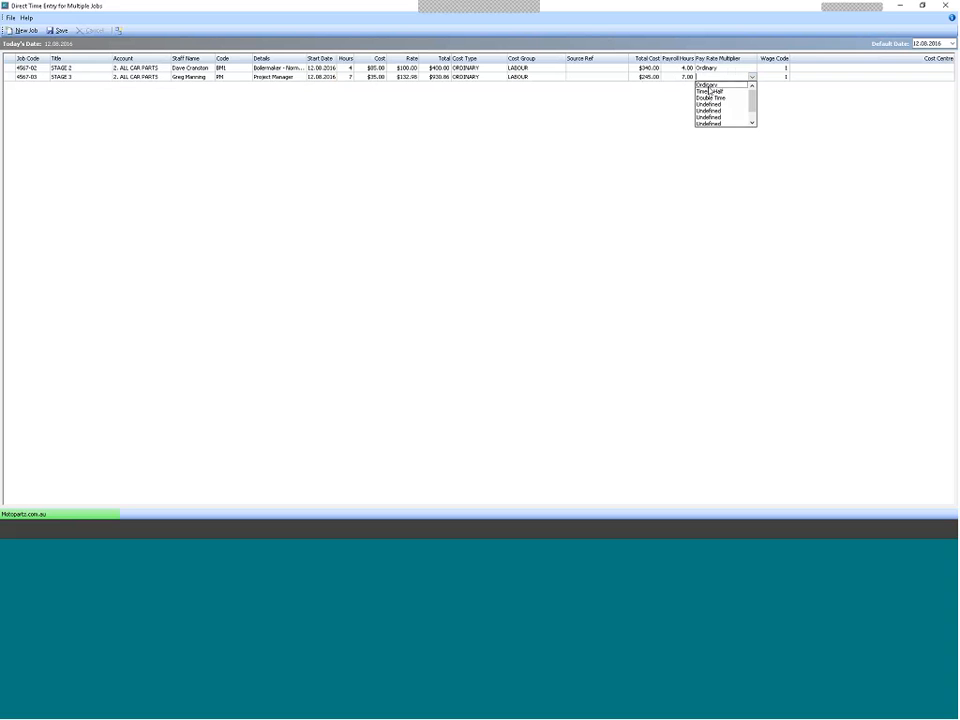
pyautogui.click(707, 85)
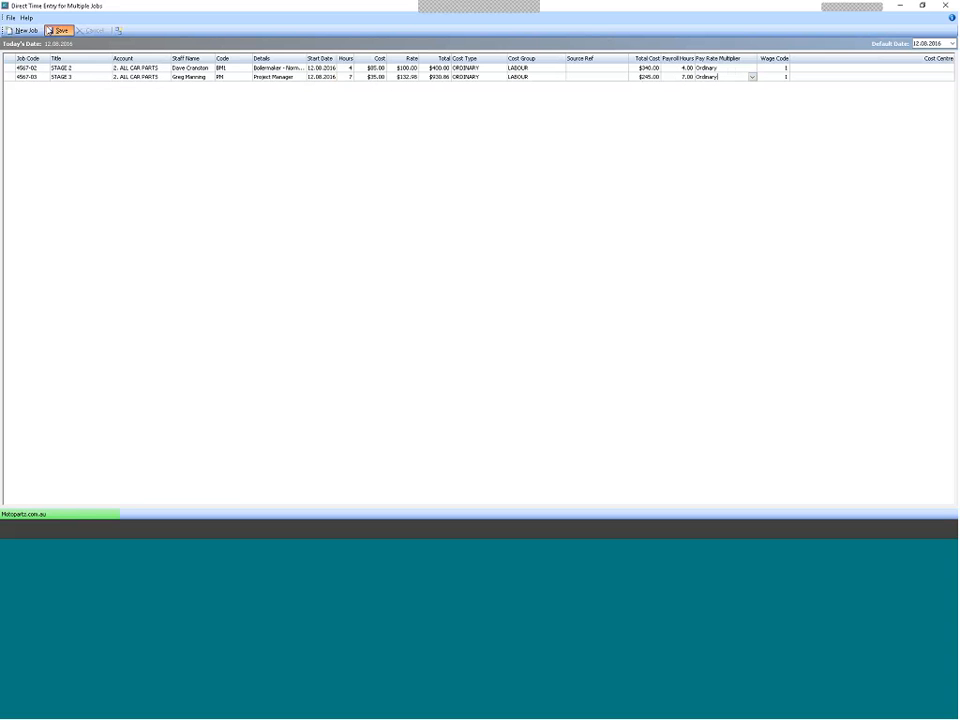
pyautogui.click(48, 31)
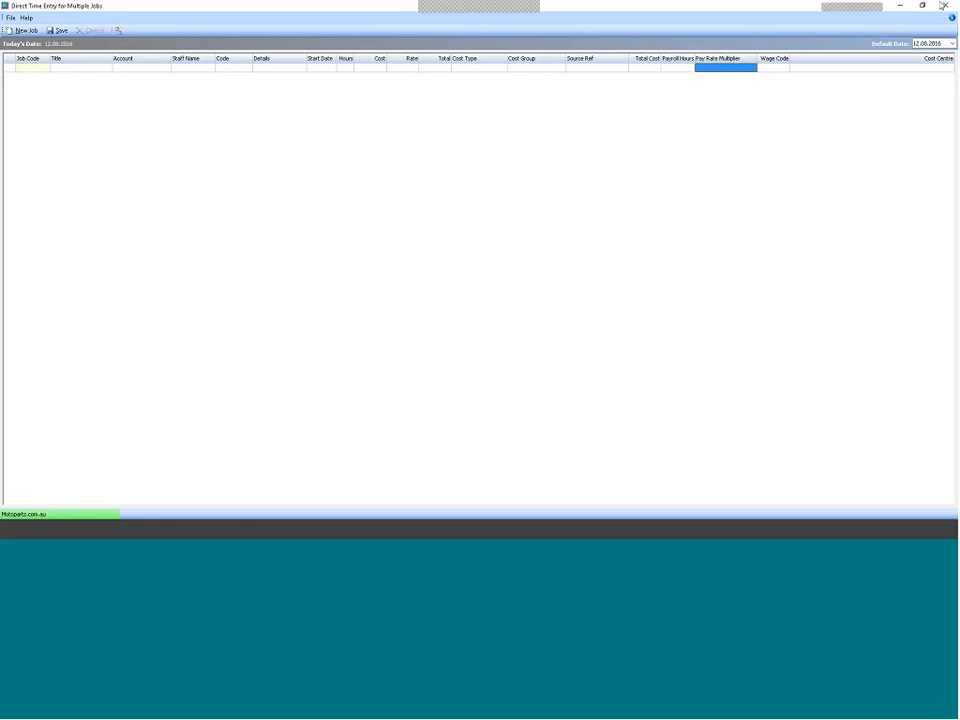
pyautogui.click(946, 6)
# Open the parameters of the Momentum WIP report Valuation Retro Master Sub Job
pyautogui.click(105, 19)
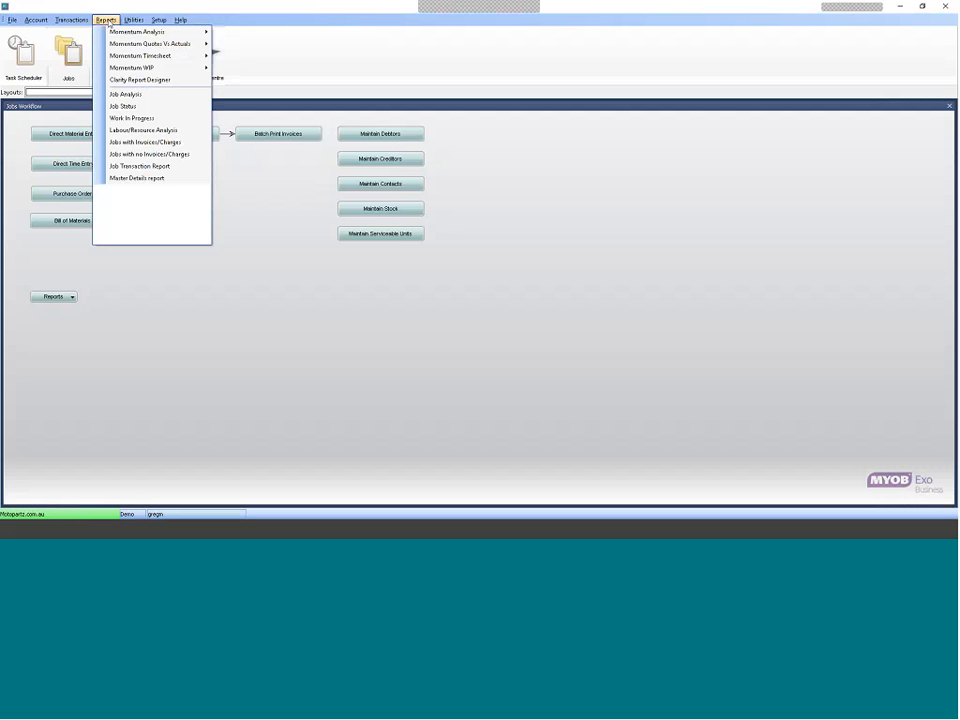
pyautogui.moveTo(195, 70)
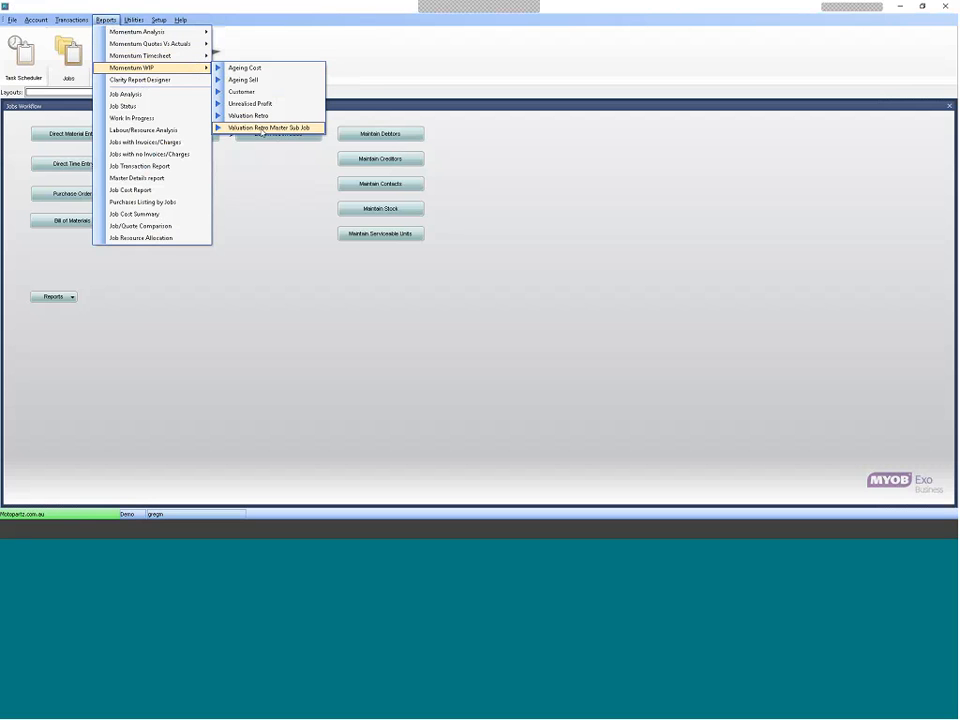
pyautogui.click(261, 128)
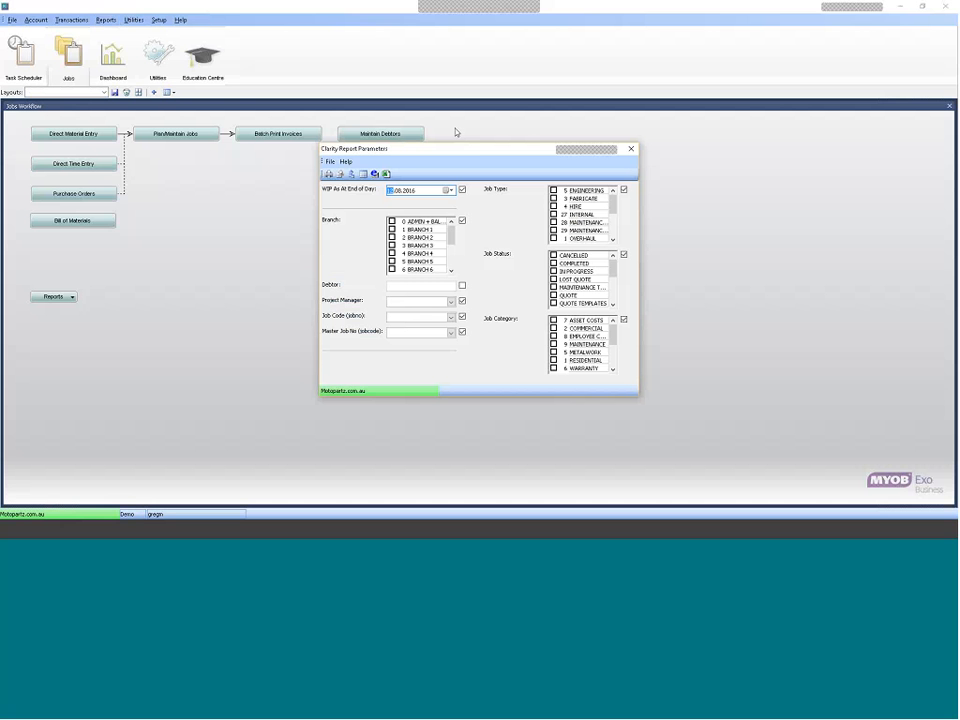
pyautogui.moveTo(400, 148); pyautogui.dragTo(323, 72)
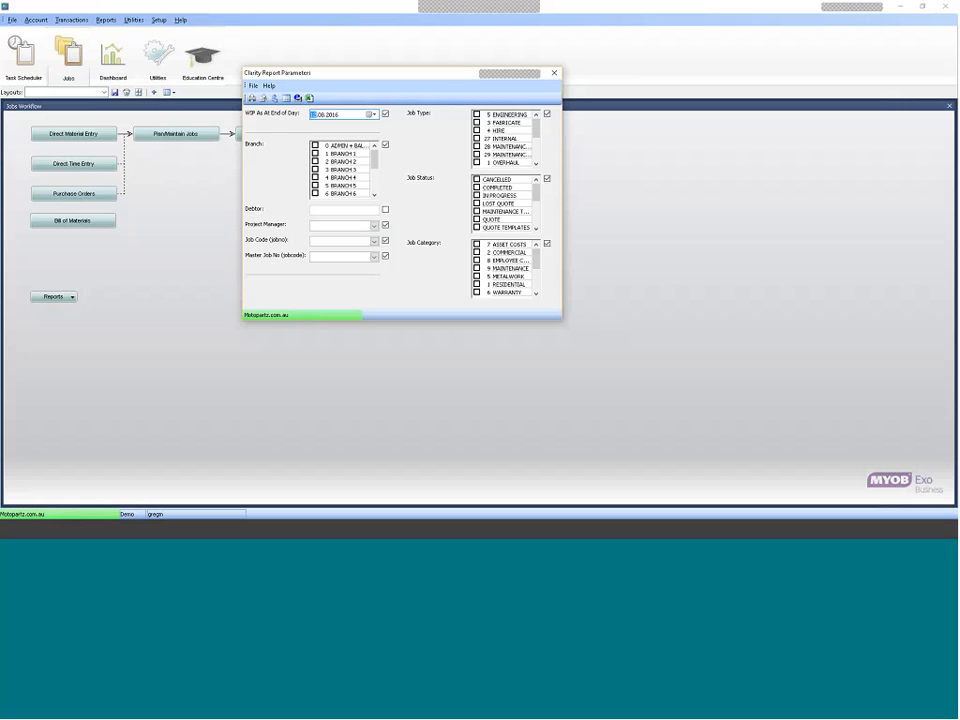
pyautogui.click(375, 257)
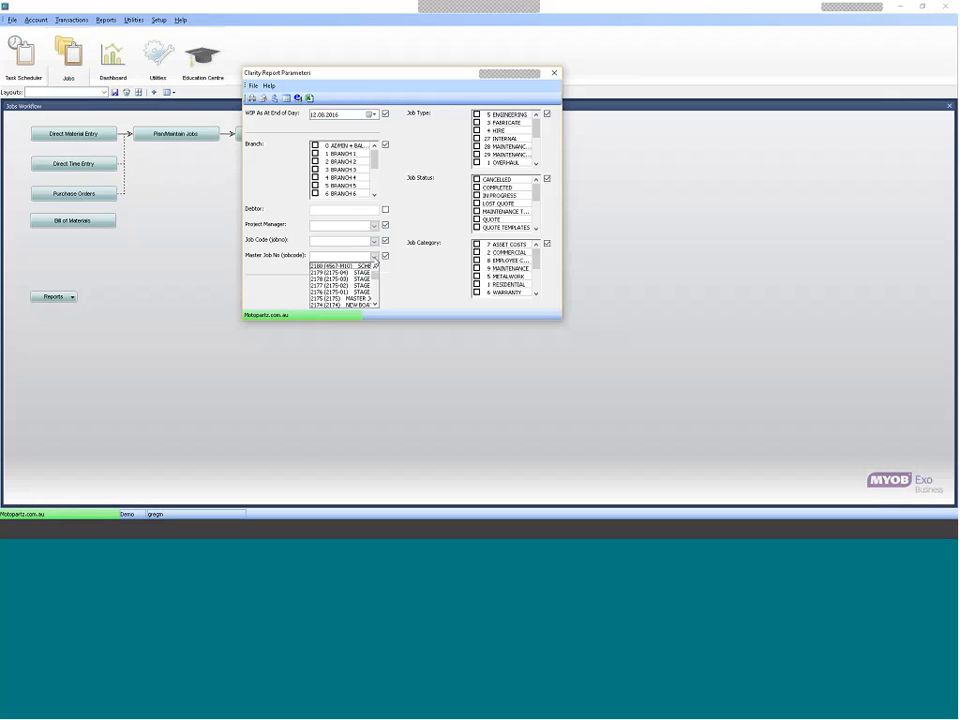
pyautogui.click(438, 257)
pyautogui.scroll(-1, 438, 257)
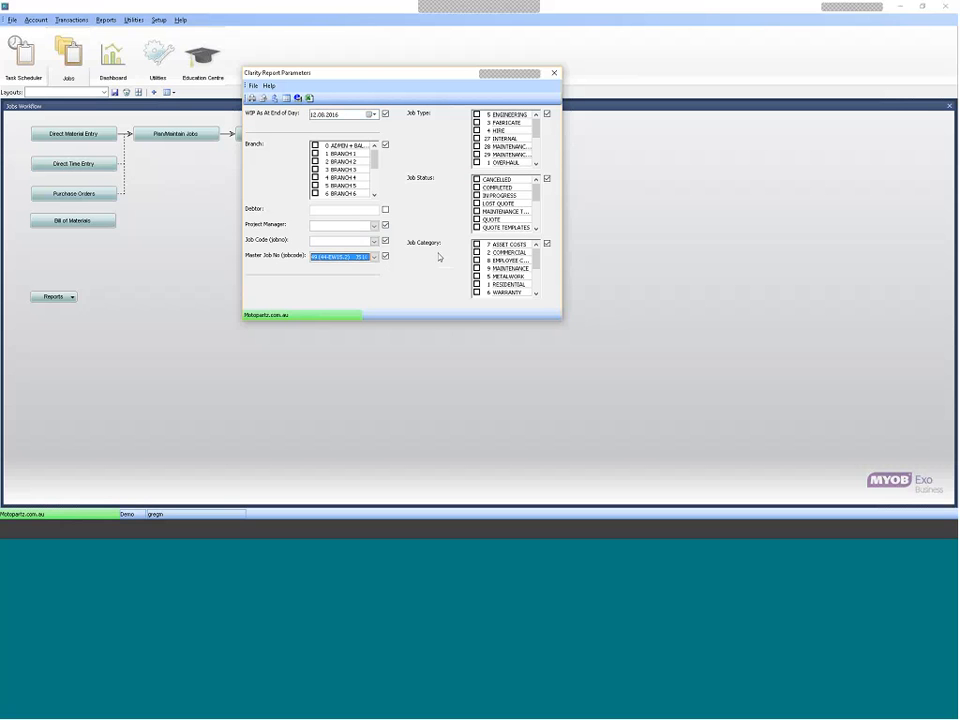
pyautogui.scroll(-1, 438, 257)
pyautogui.hotkey('shift', 'Tab')
pyautogui.press('Tab')
pyautogui.scroll(-1, 438, 257)
# Filter the WIP report to the debtor Paul Holland Motors, include all master jobs and preview it
pyautogui.click(375, 211)
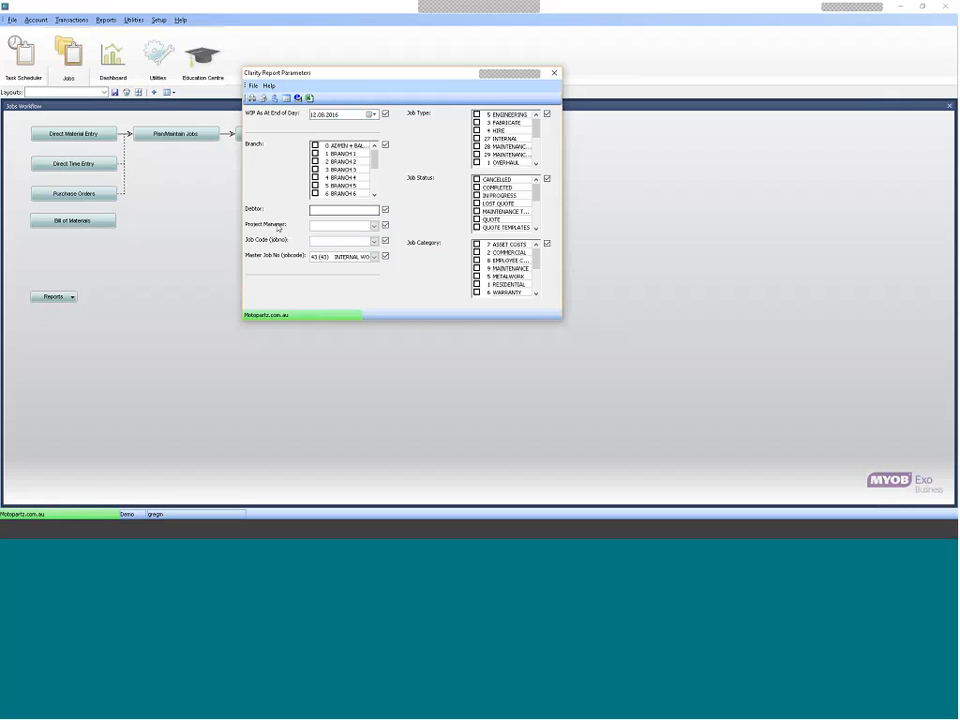
pyautogui.write('HOLLAN')
pyautogui.press('Tab')
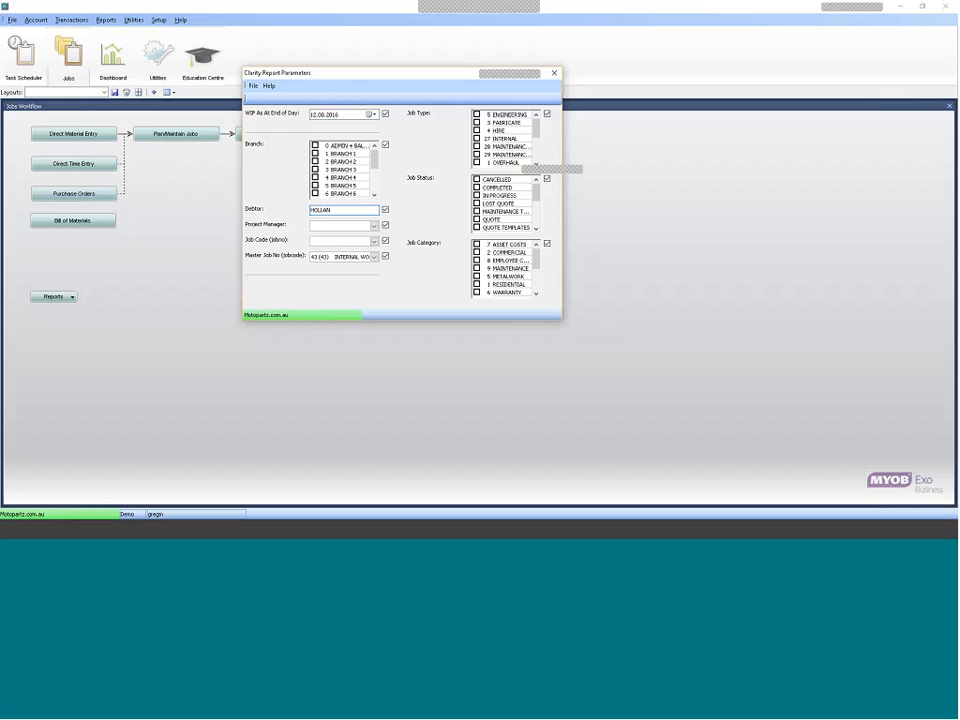
pyautogui.press('Return')
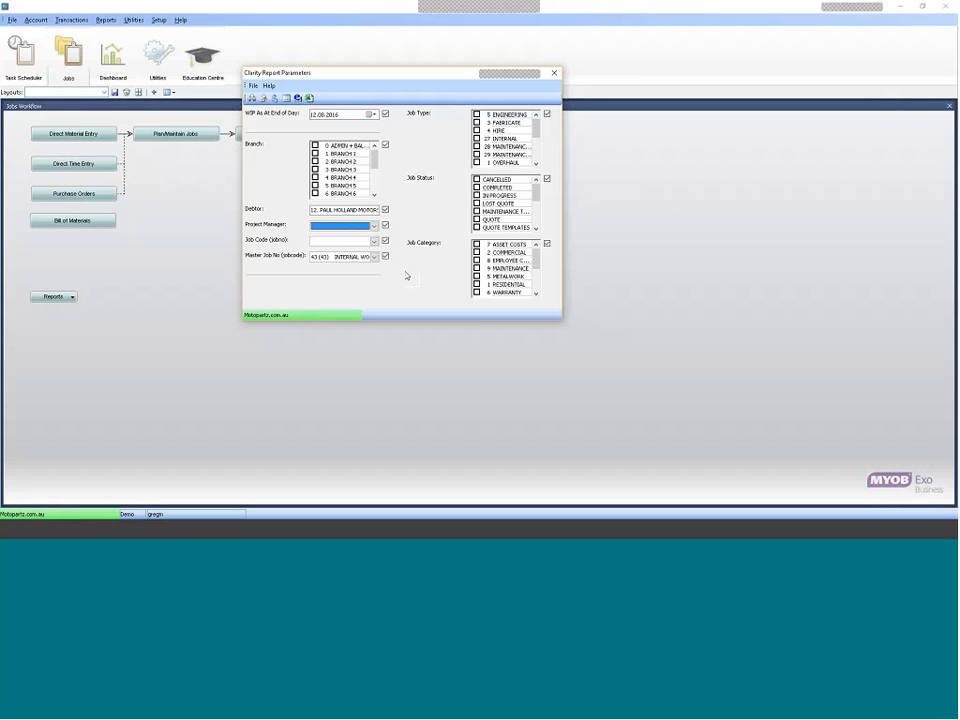
pyautogui.click(387, 260)
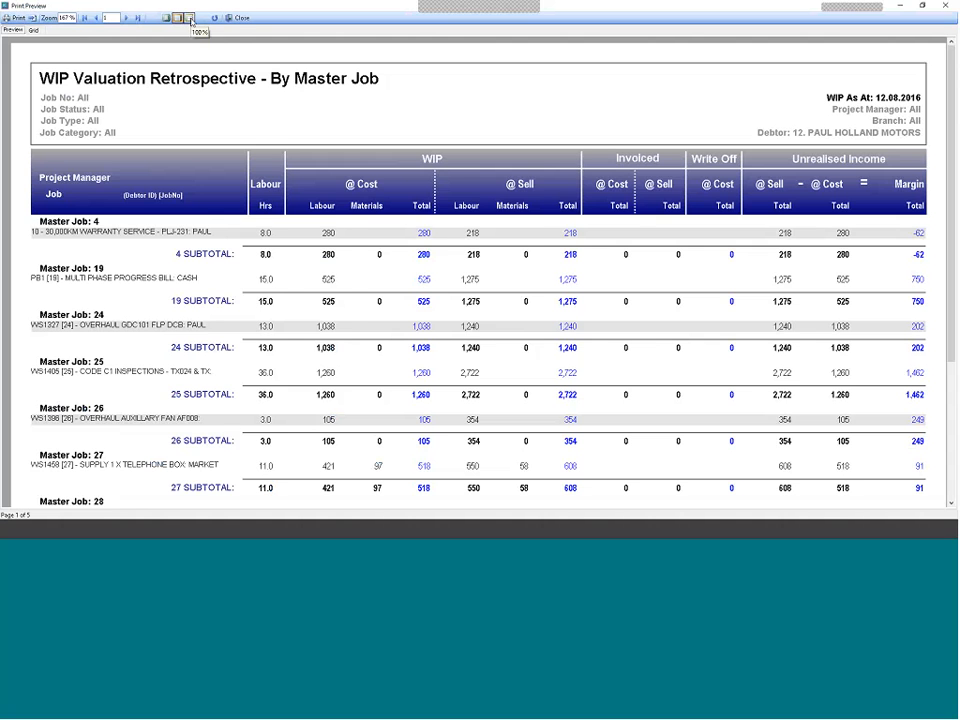
# Review all pages of the WIP Valuation Retrospective report at 100% zoom through page 5, including the 4567 stage lines, and close the preview
pyautogui.click(190, 19)
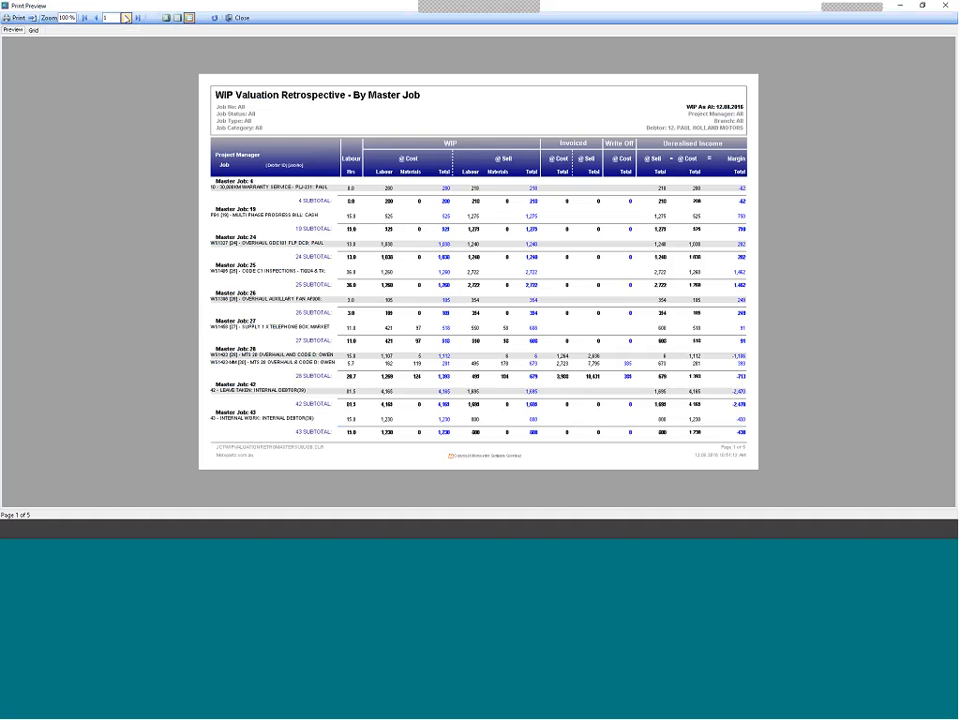
pyautogui.click(126, 18)
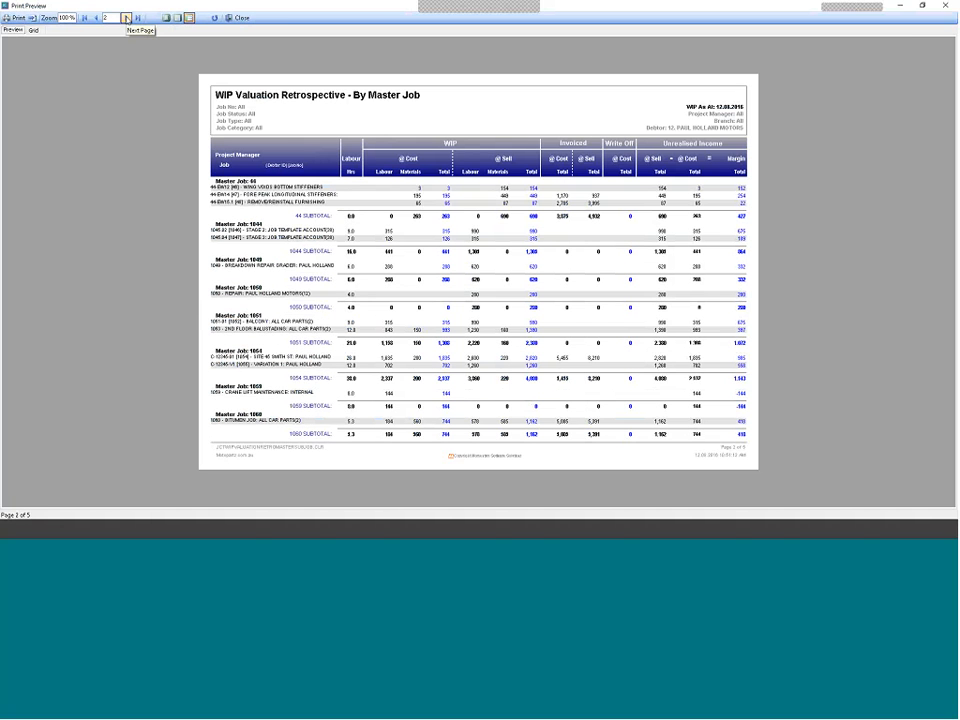
pyautogui.click(126, 18)
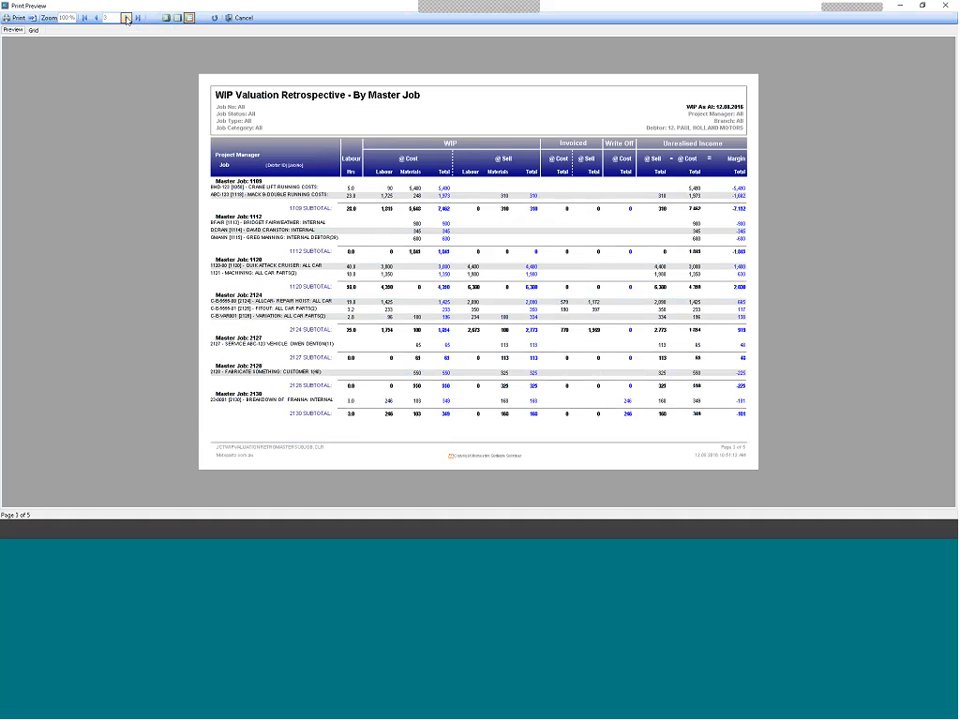
pyautogui.click(126, 18)
pyautogui.click(126, 18)
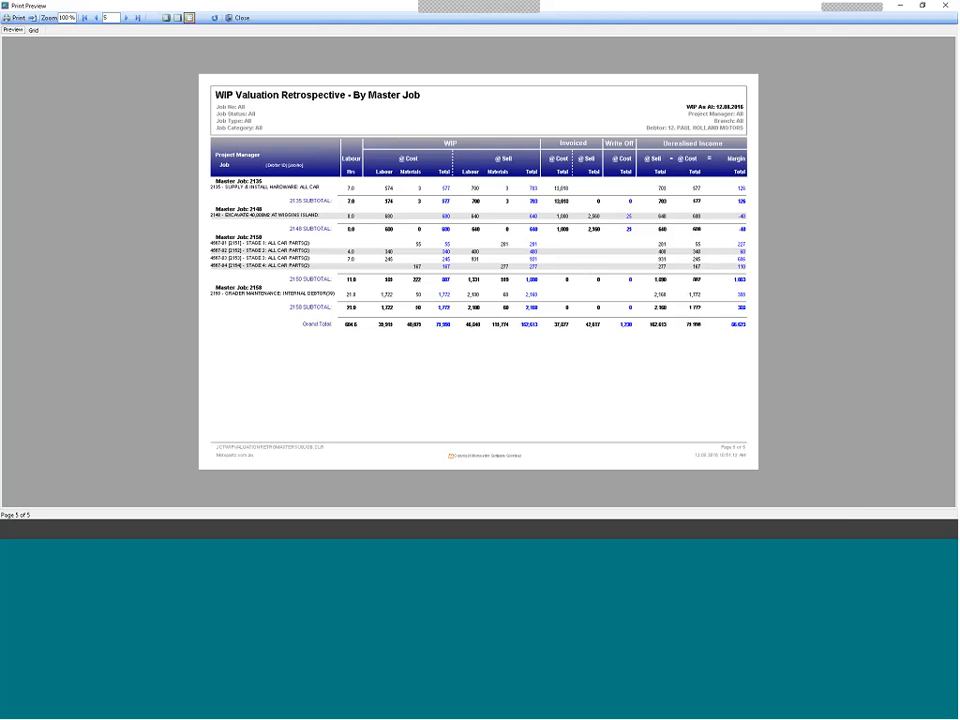
pyautogui.click(240, 17)
# Search the jobs for 4567 and open the master job 4567-00 CIVIL PROJECT
pyautogui.click(172, 138)
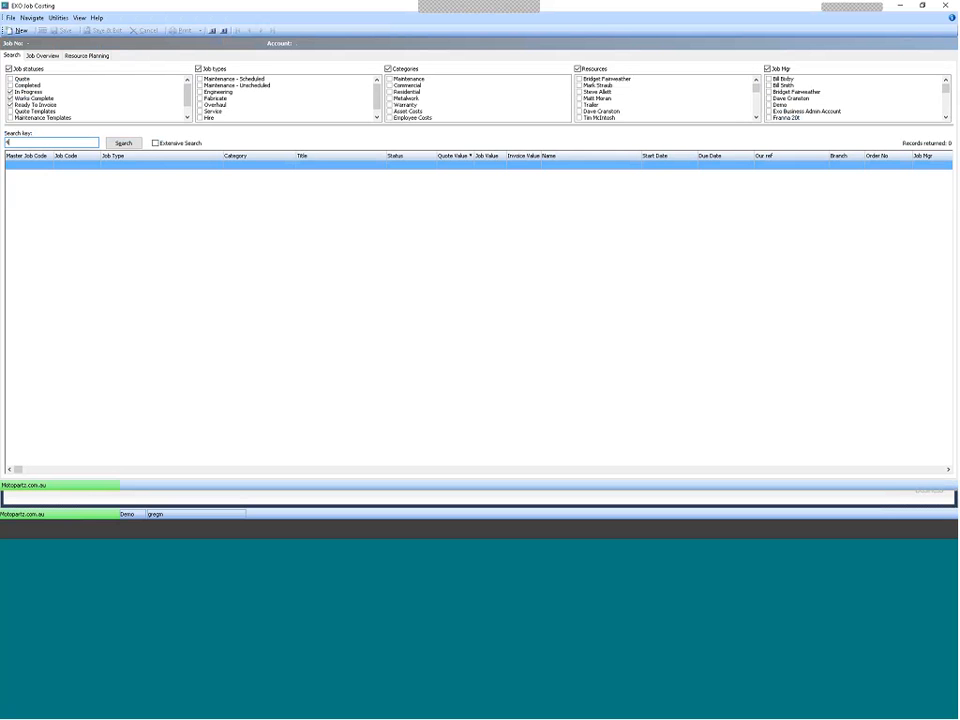
pyautogui.write('4567')
pyautogui.press('Return')
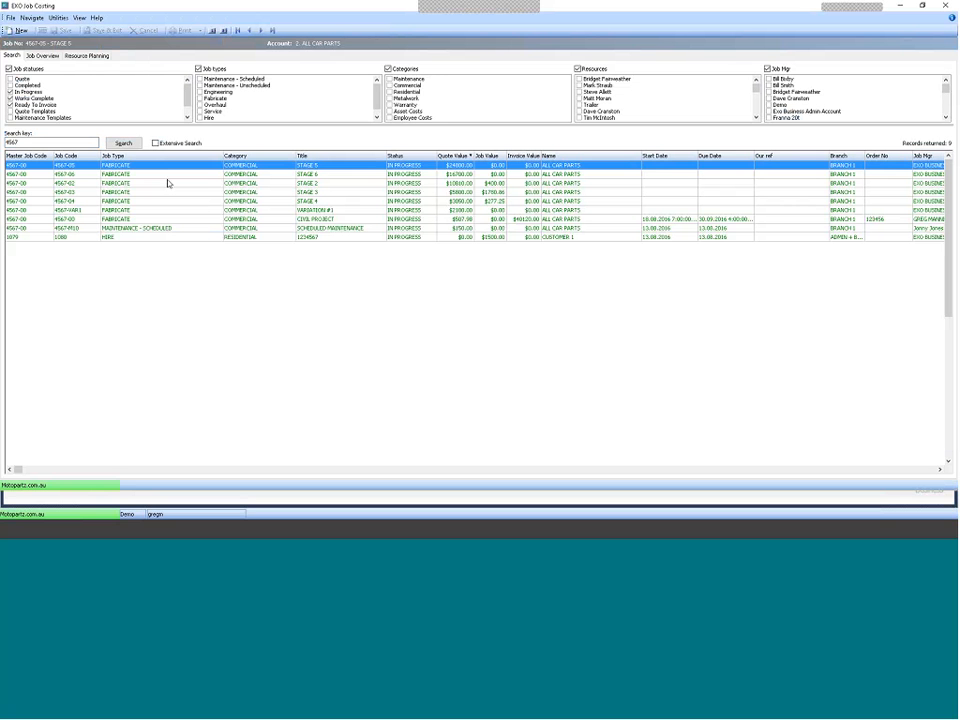
pyautogui.click(96, 219)
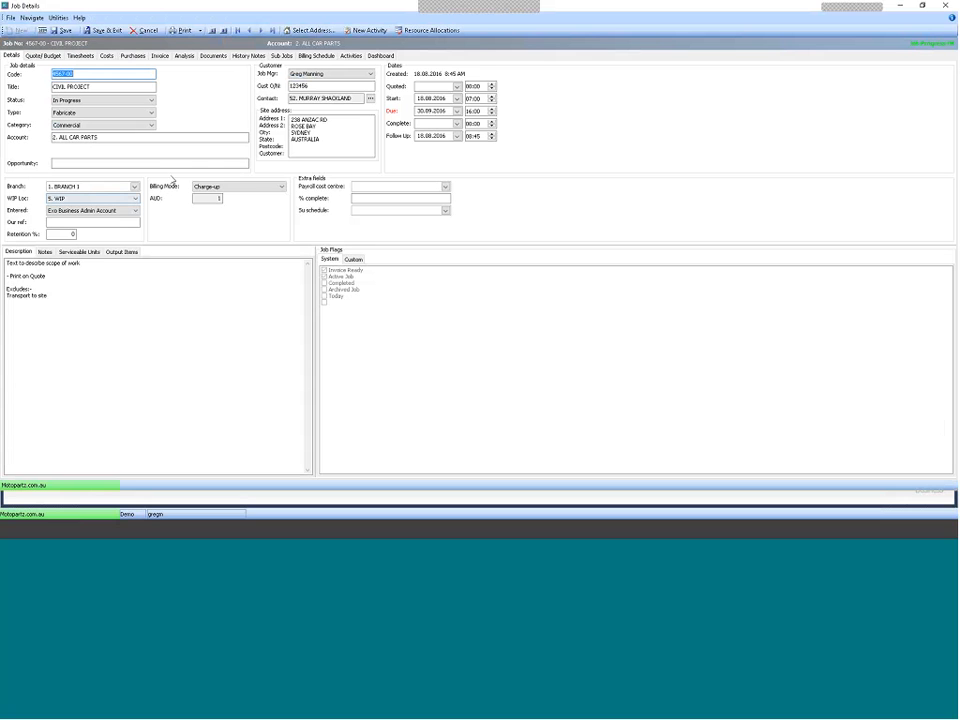
# Examine the billing modes available for the CIVIL PROJECT job and keep Charge-up selected
pyautogui.click(260, 190)
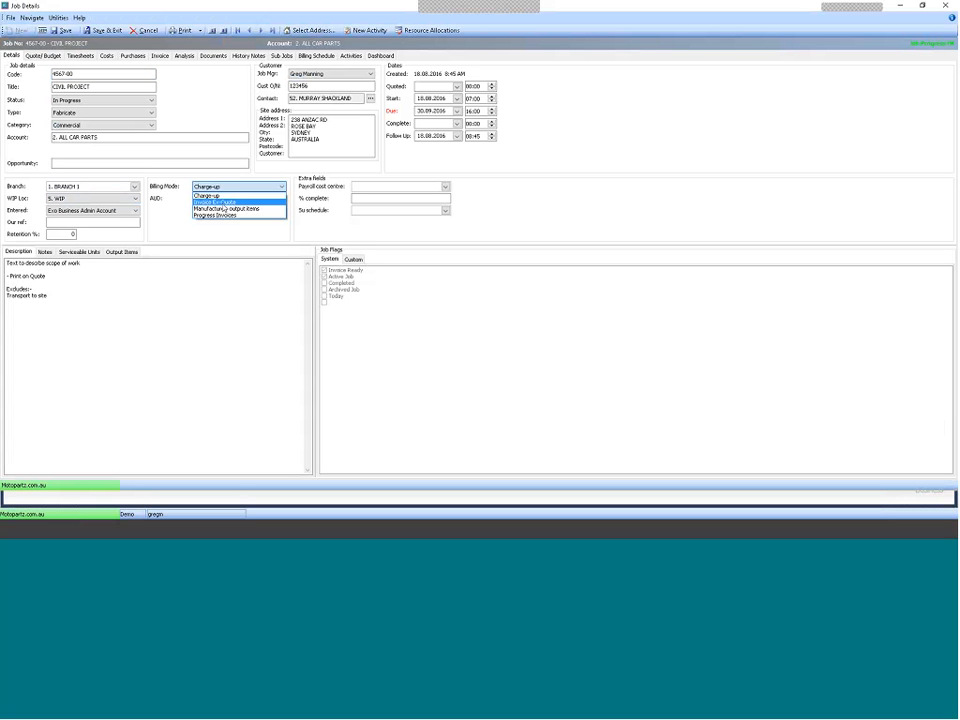
pyautogui.click(213, 195)
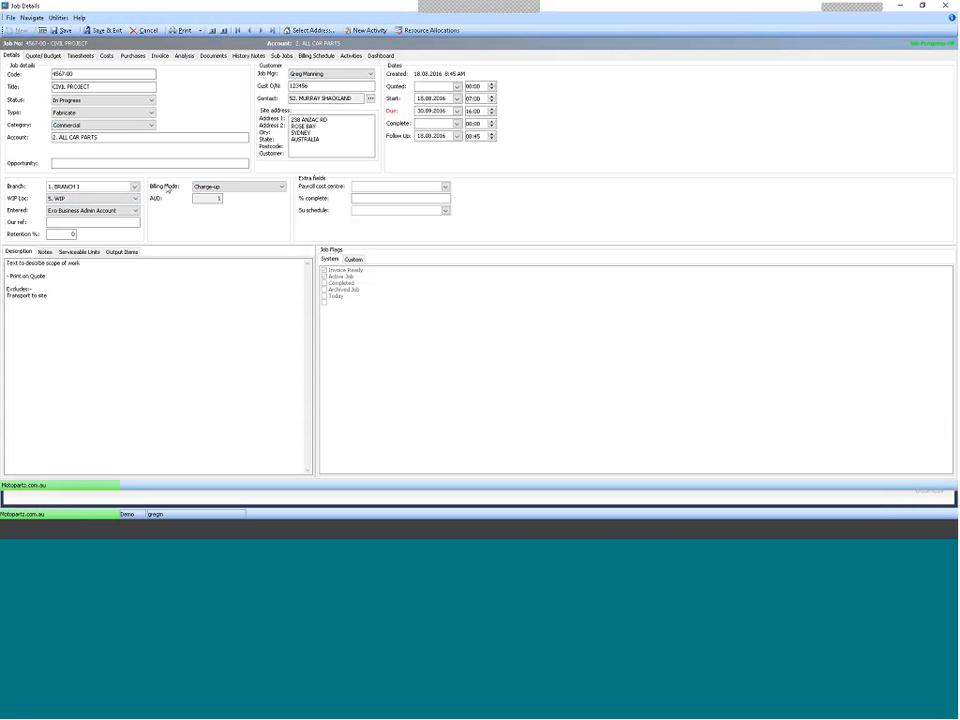
pyautogui.click(268, 186)
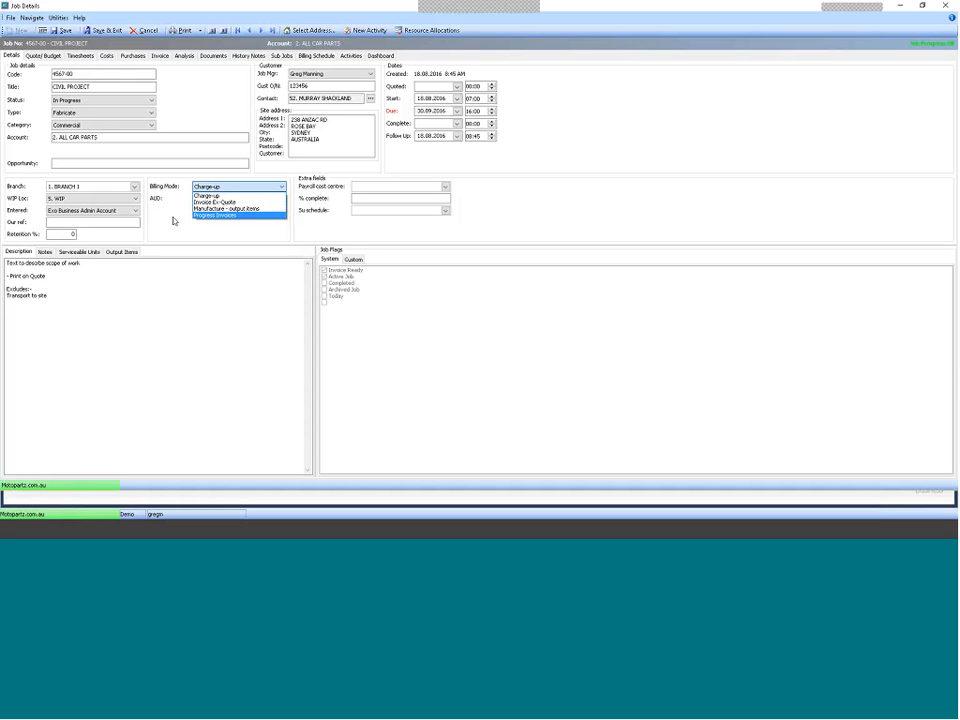
pyautogui.click(236, 190)
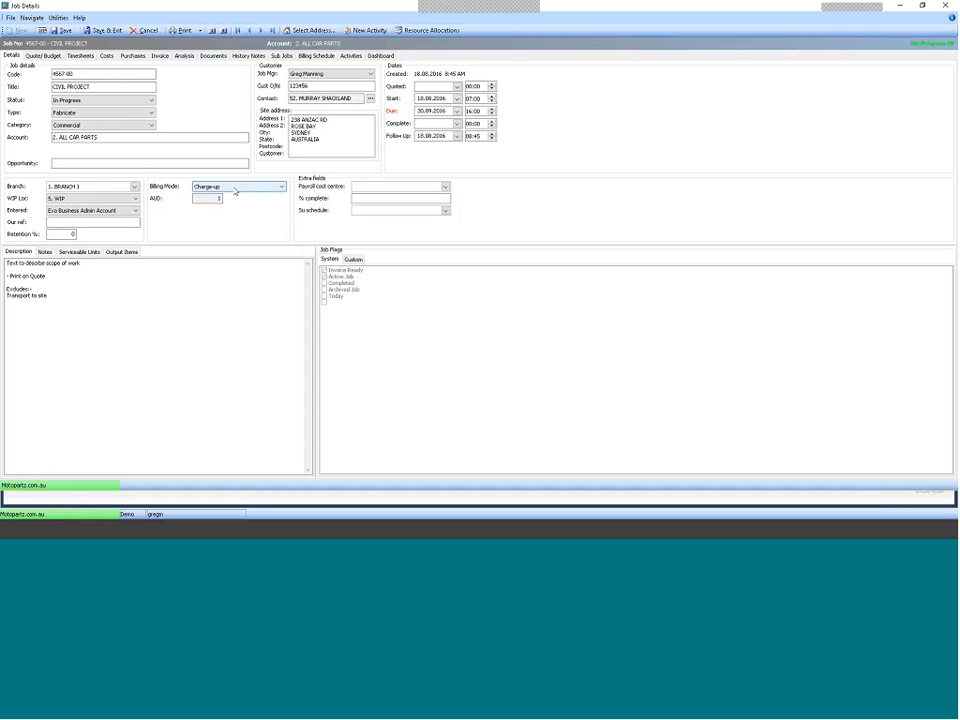
pyautogui.click(236, 189)
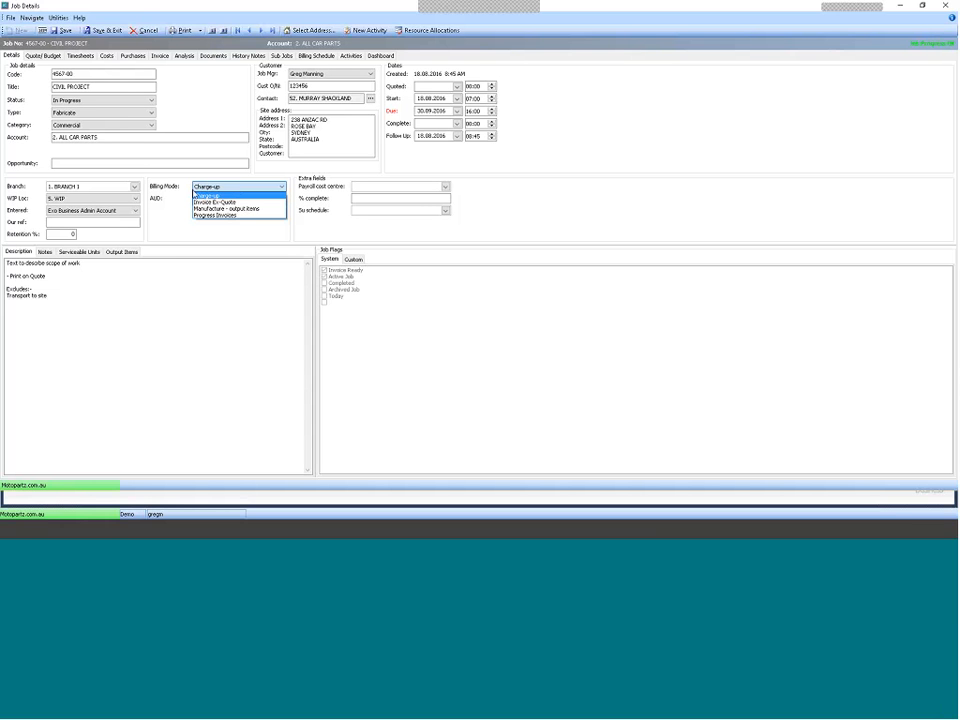
pyautogui.click(196, 195)
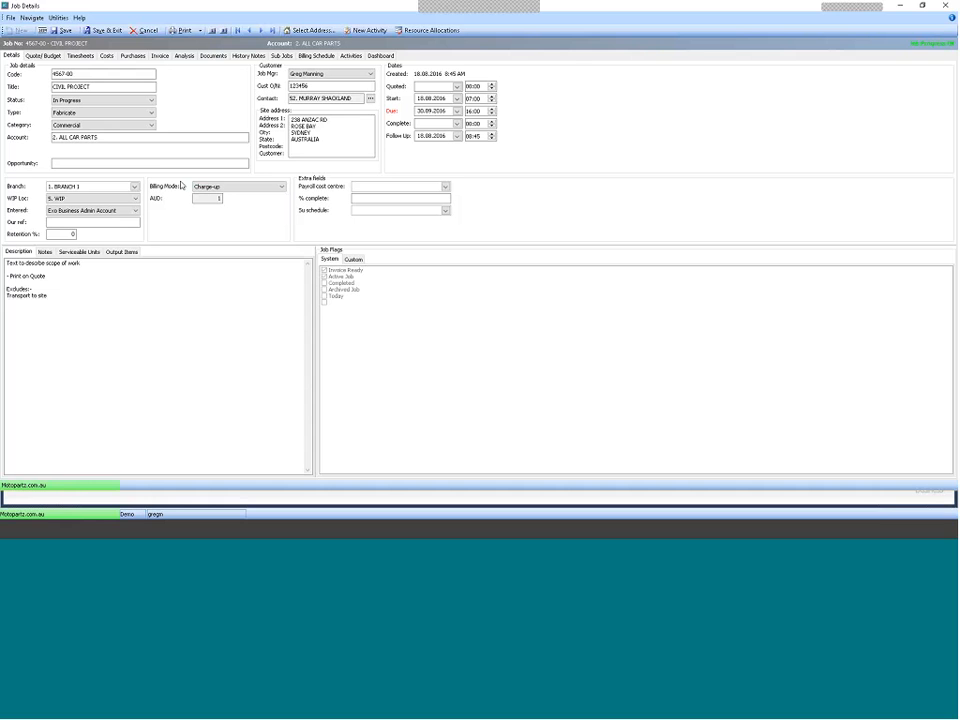
# Set the billing mode of job 4567-00 to Progress Invoices
pyautogui.click(251, 188)
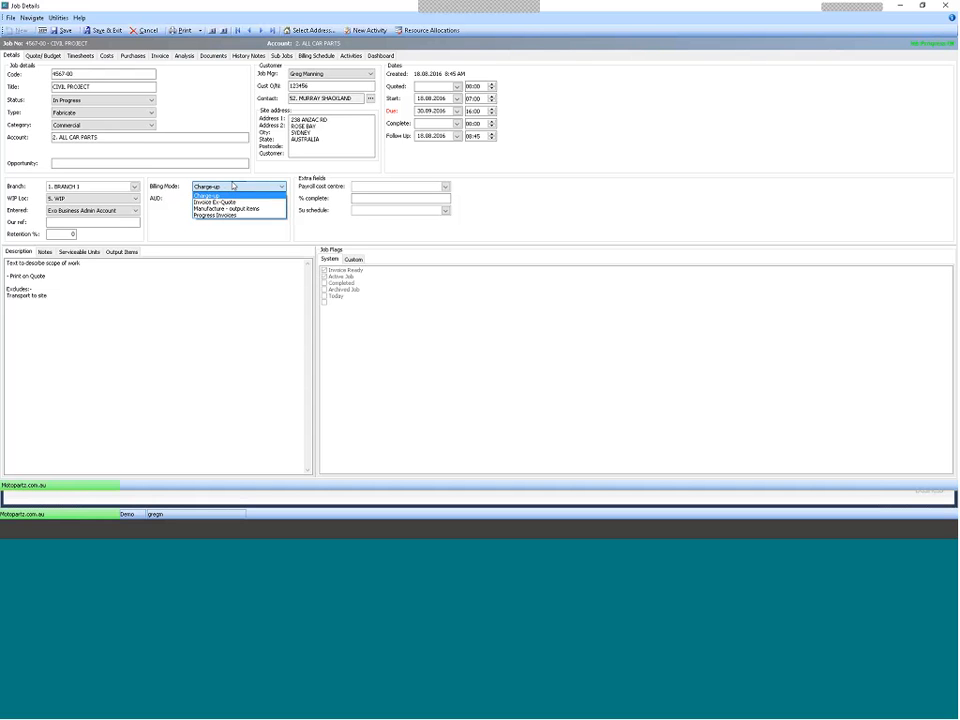
pyautogui.press('Down')
pyautogui.press('Down')
pyautogui.press('Down')
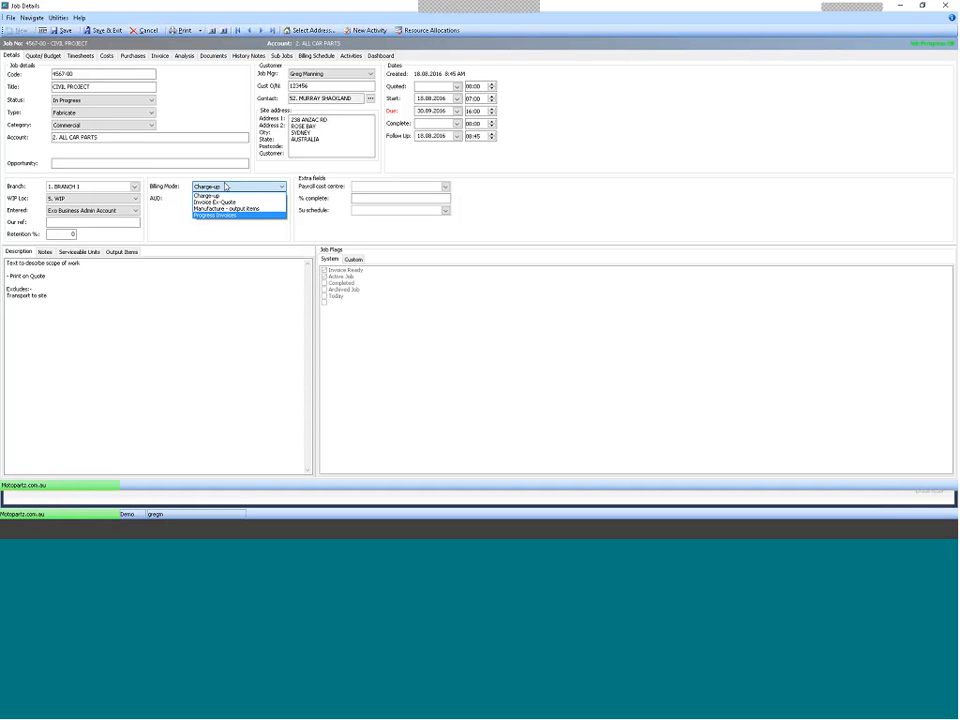
pyautogui.click(174, 190)
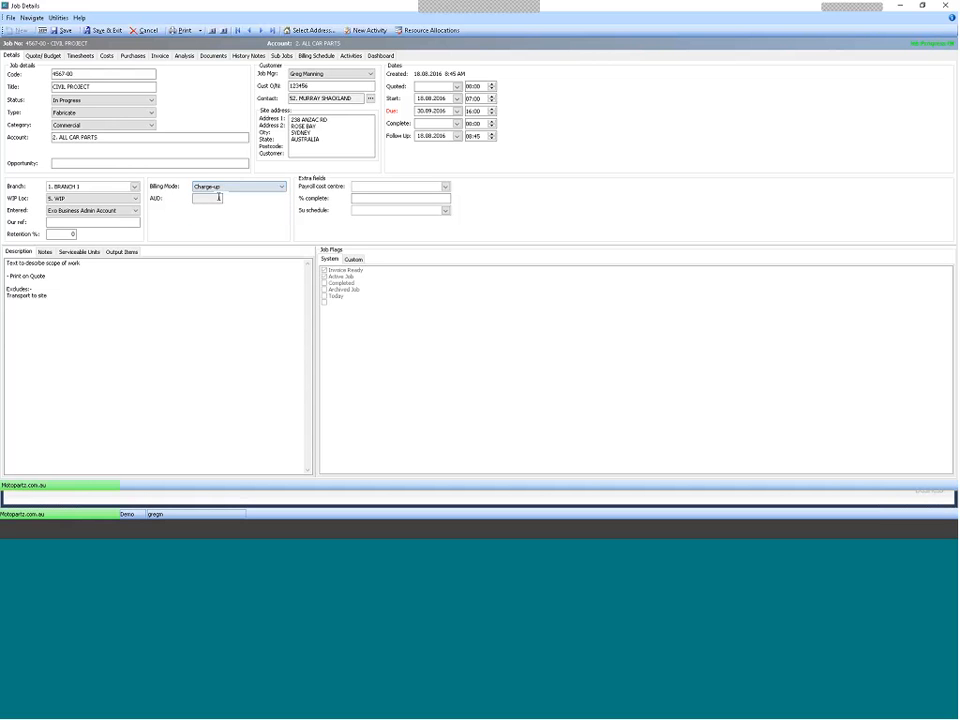
pyautogui.click(230, 186)
pyautogui.click(212, 217)
# Mark all quote lines of job 4567-00, including the sub job lines
pyautogui.click(45, 56)
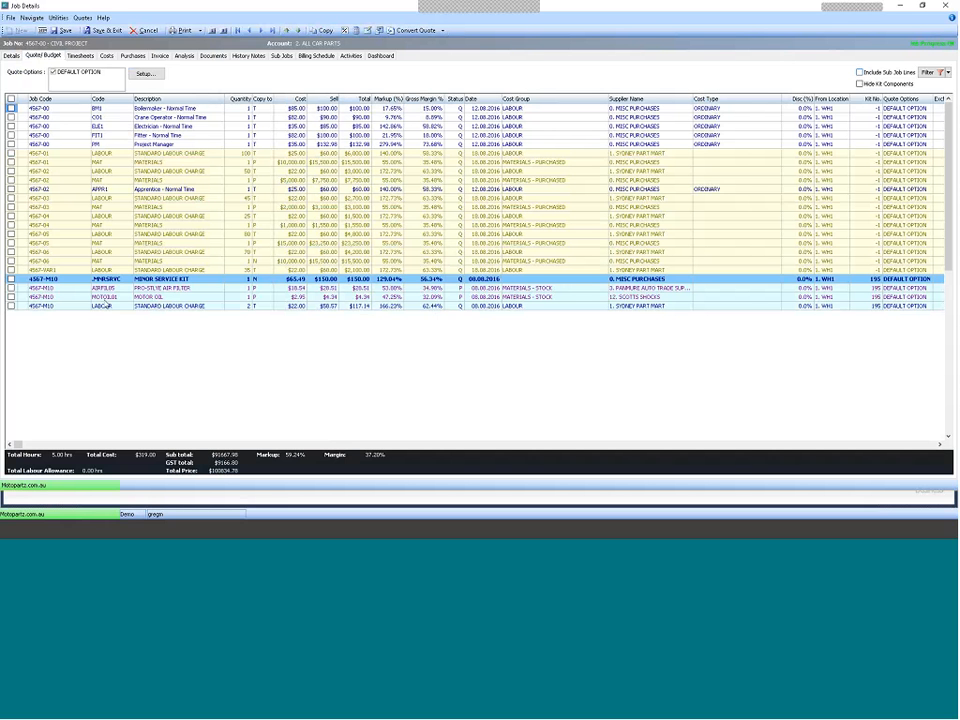
pyautogui.click(11, 99)
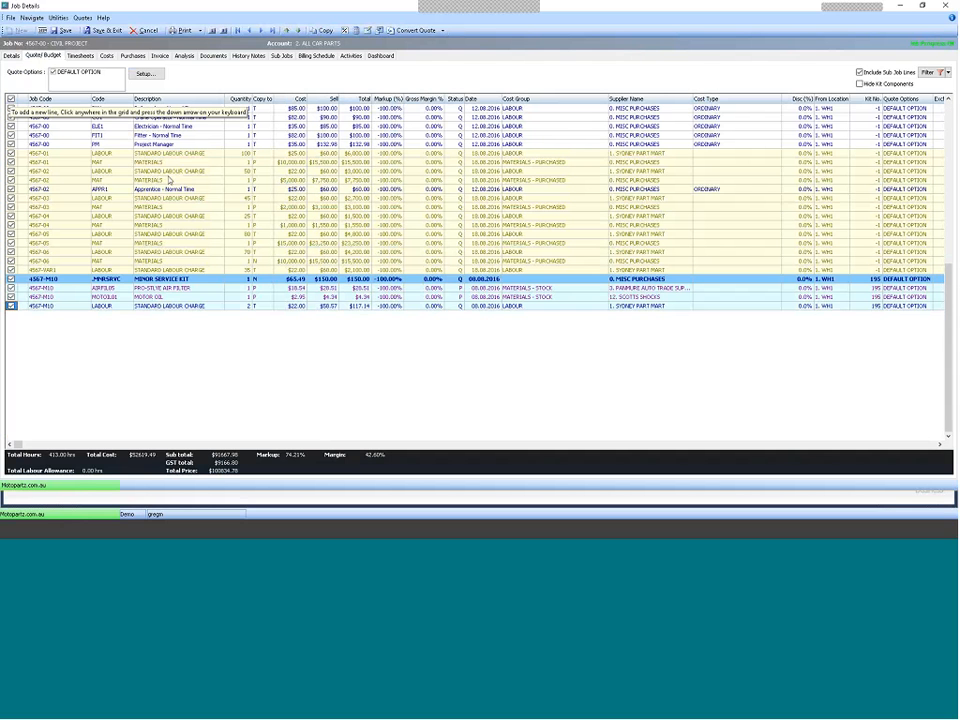
# Try to generate a billing schedule described "As per Quote" from all the marked quote lines
pyautogui.rightClick(92, 145)
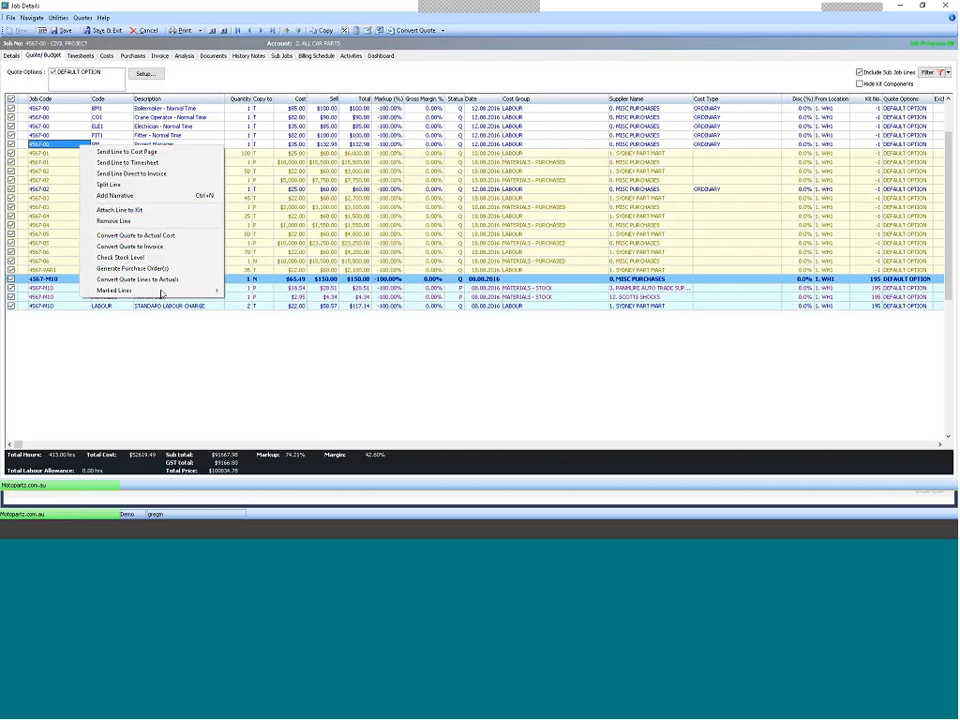
pyautogui.moveTo(160, 290)
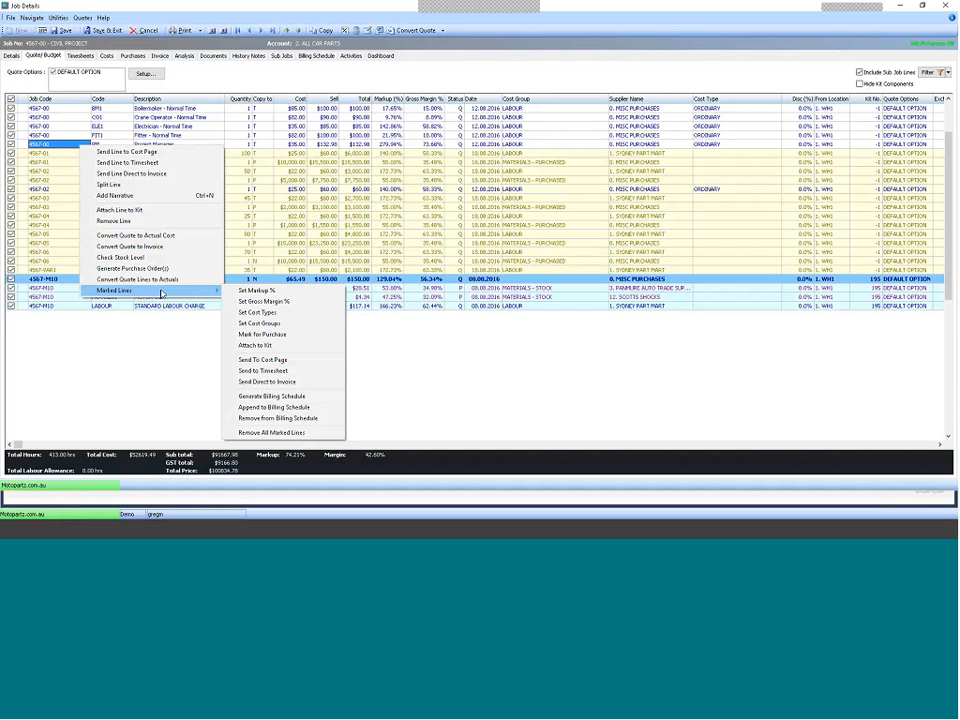
pyautogui.click(268, 397)
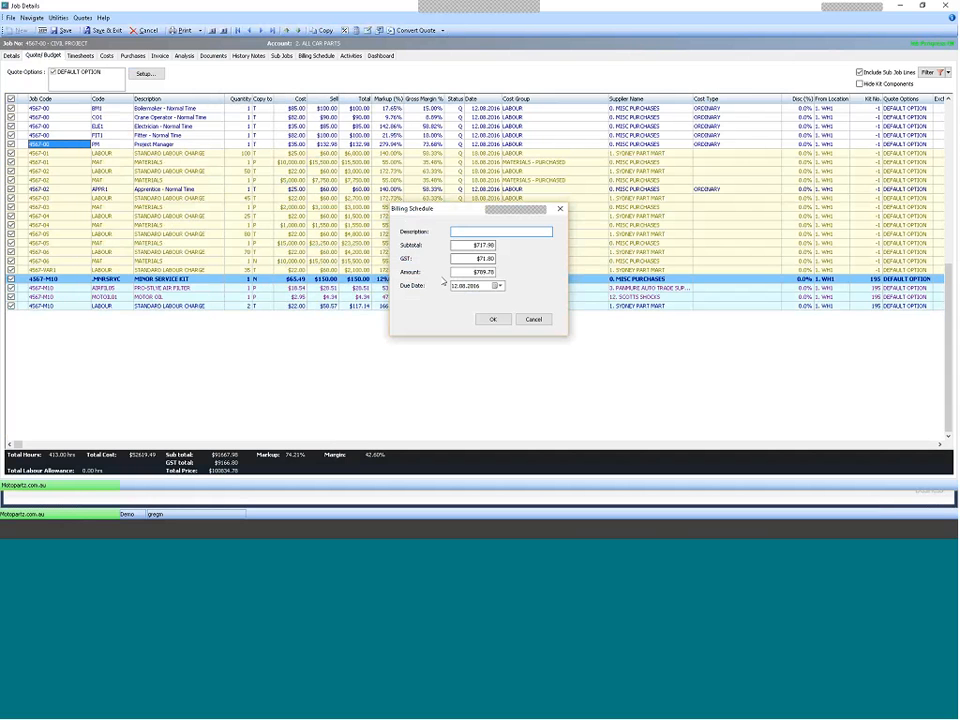
pyautogui.write('As per ')
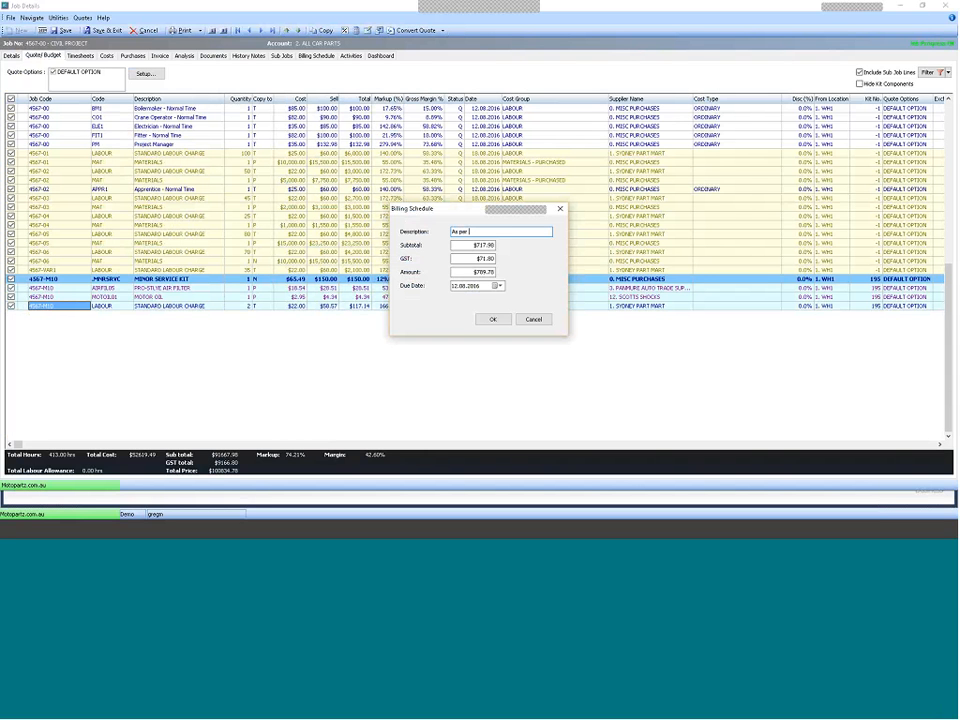
pyautogui.write('Quote')
pyautogui.click(496, 320)
# Unmark the MINOR SERVICE KIT with its components and generate a billing schedule described "As per Quote" from the remaining marked lines
pyautogui.click(12, 279)
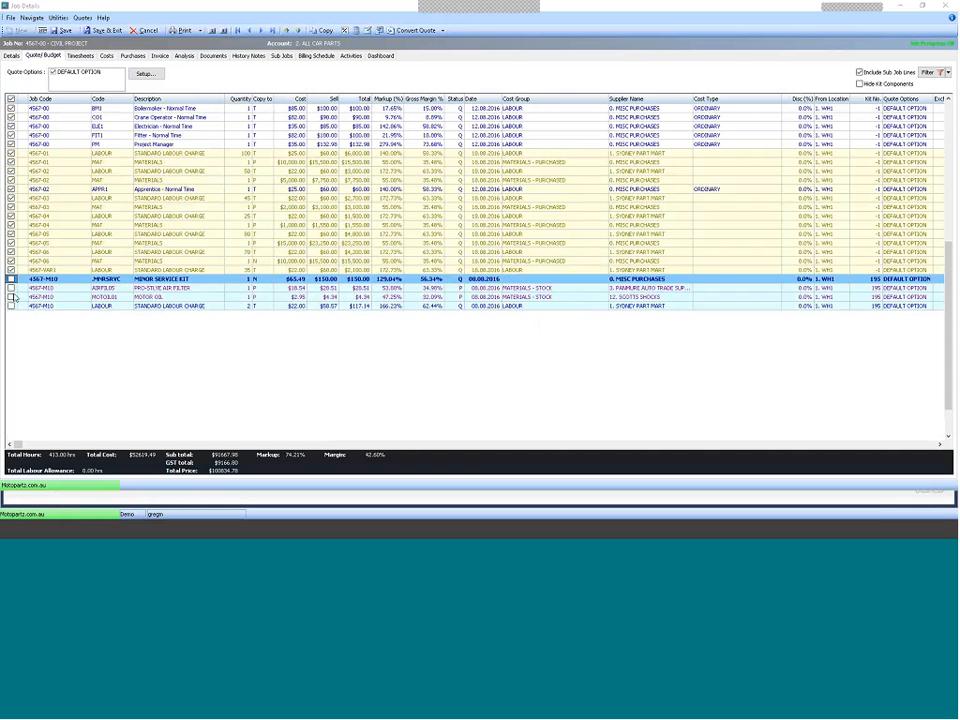
pyautogui.rightClick(99, 217)
pyautogui.moveTo(167, 360)
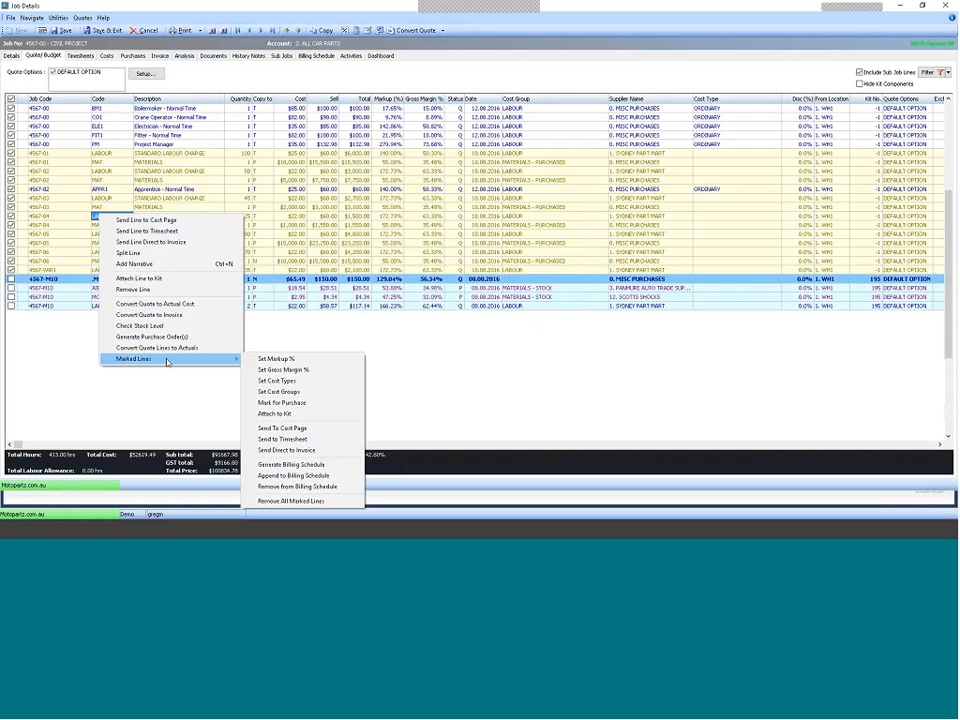
pyautogui.click(290, 464)
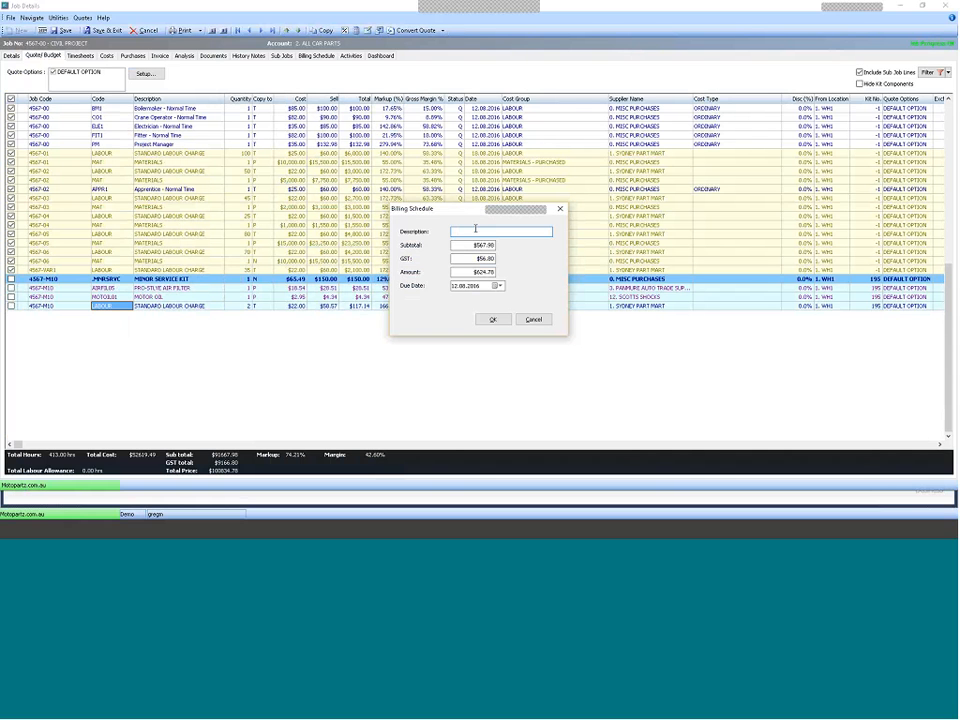
pyautogui.write('As per Quote')
pyautogui.click(493, 322)
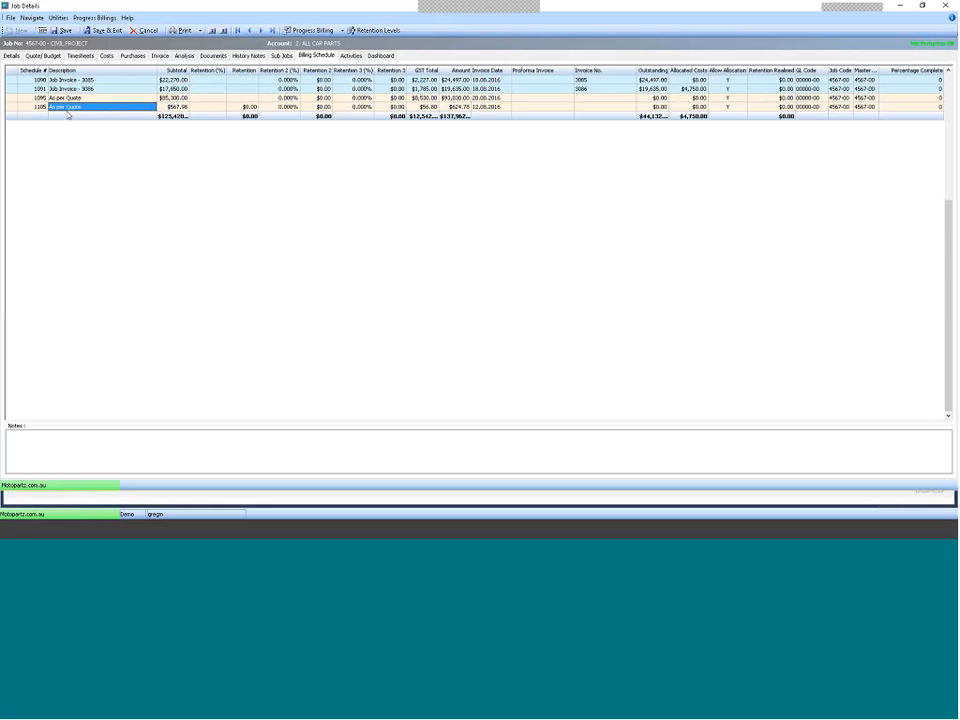
# Create and save a progress invoice from the last "As per Quote" line of the billing schedule, keeping the invoice date 12.08.2016
pyautogui.click(340, 31)
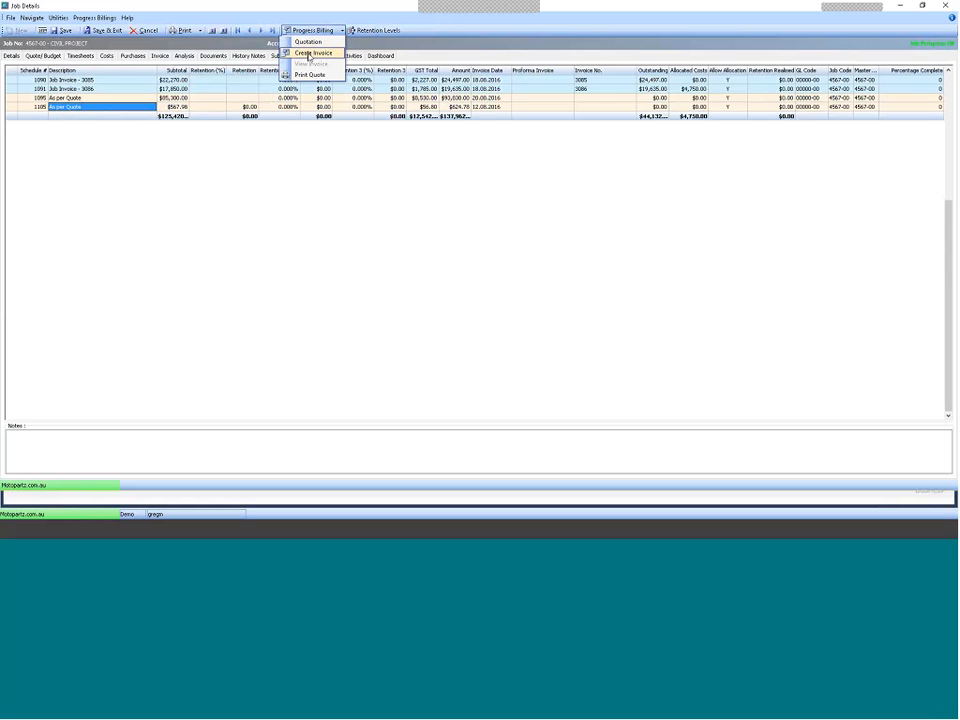
pyautogui.click(309, 57)
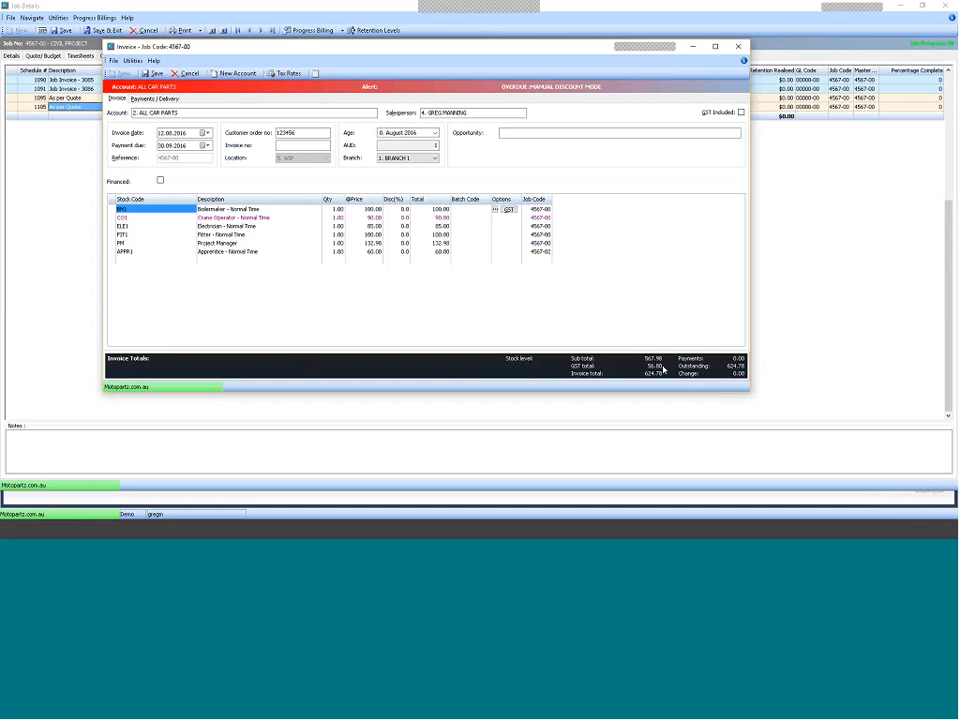
pyautogui.click(207, 133)
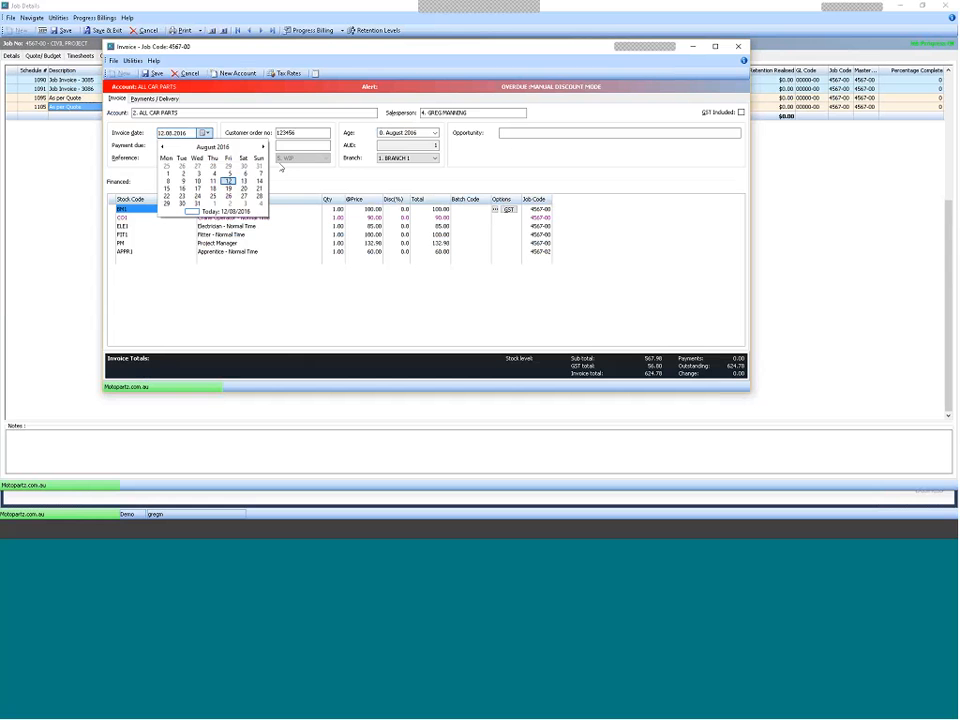
pyautogui.click(153, 73)
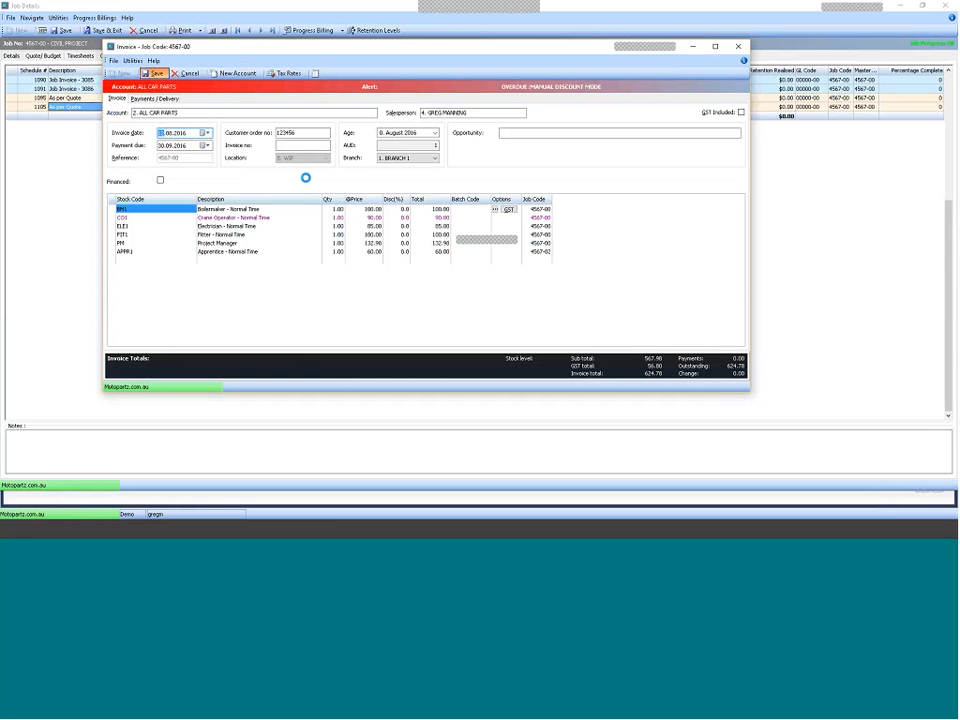
pyautogui.click(469, 302)
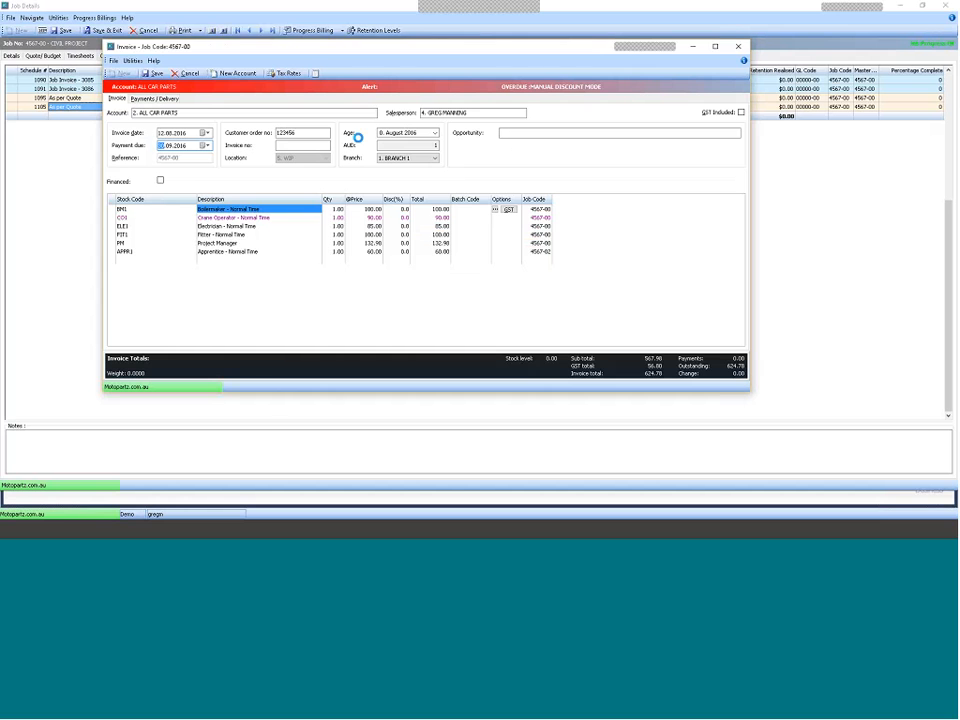
# Review the print formats offered for the saved invoice, choose Invoice.CLF and close without printing
pyautogui.click(535, 262)
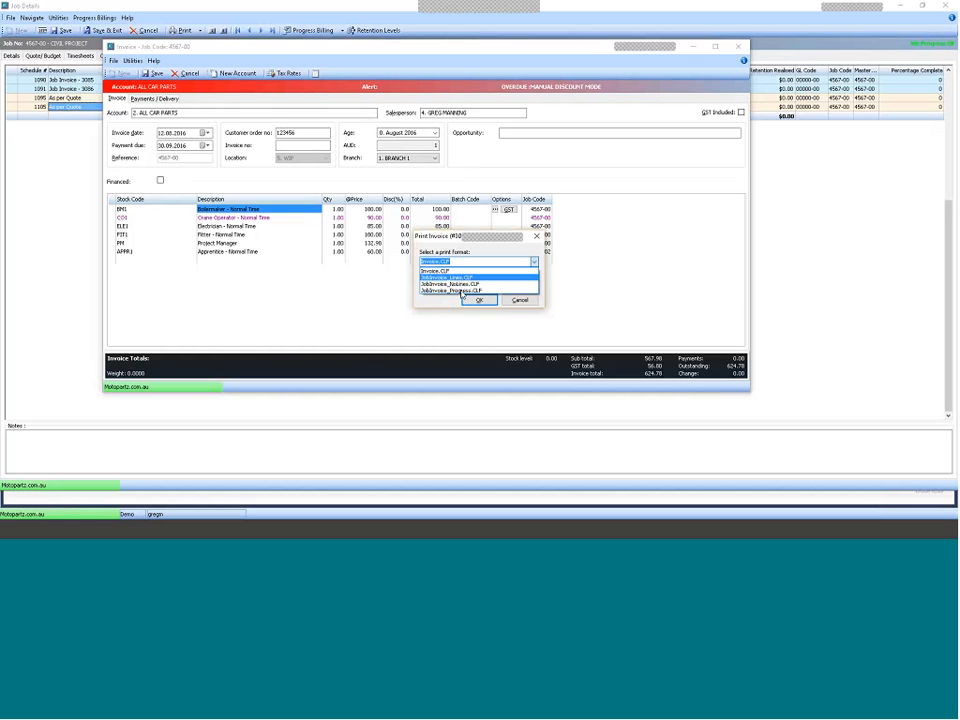
pyautogui.press('Down')
pyautogui.press('Down')
pyautogui.press('Down')
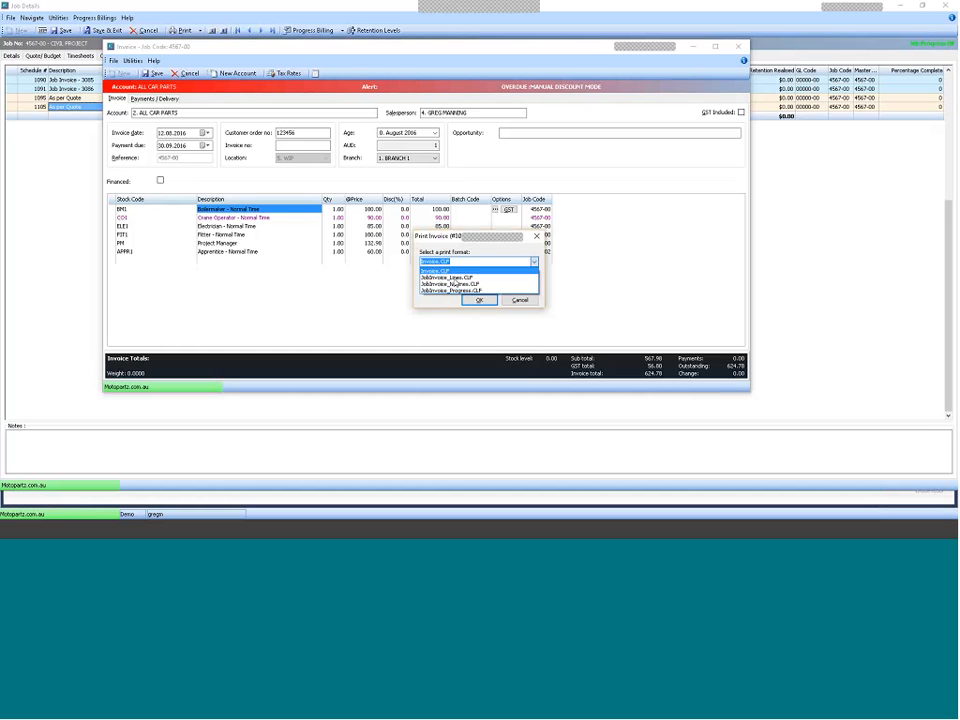
pyautogui.click(444, 271)
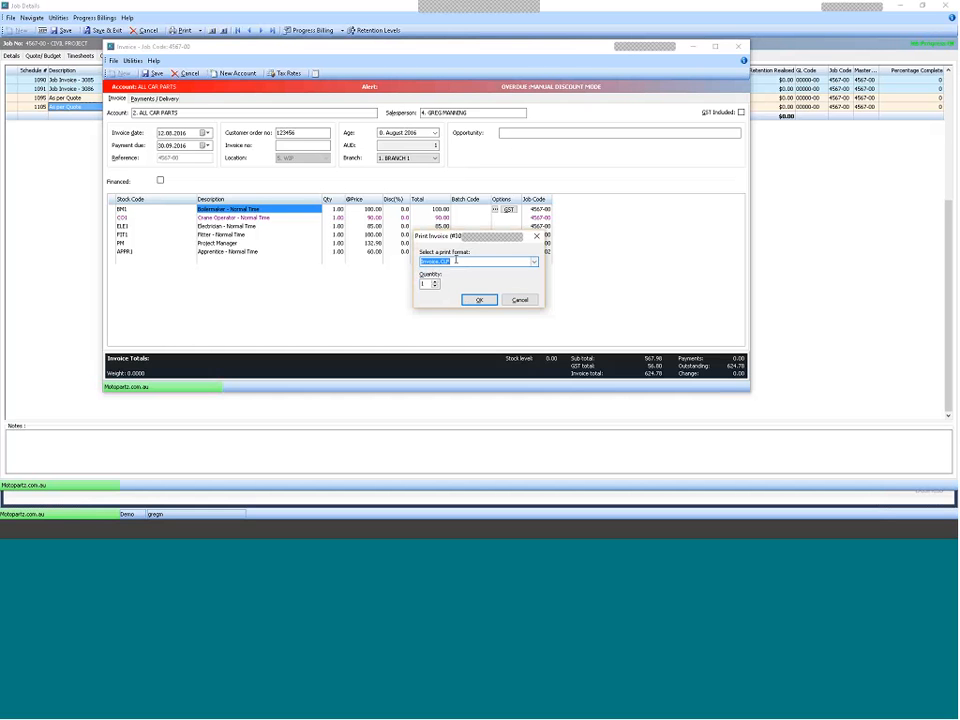
pyautogui.click(520, 300)
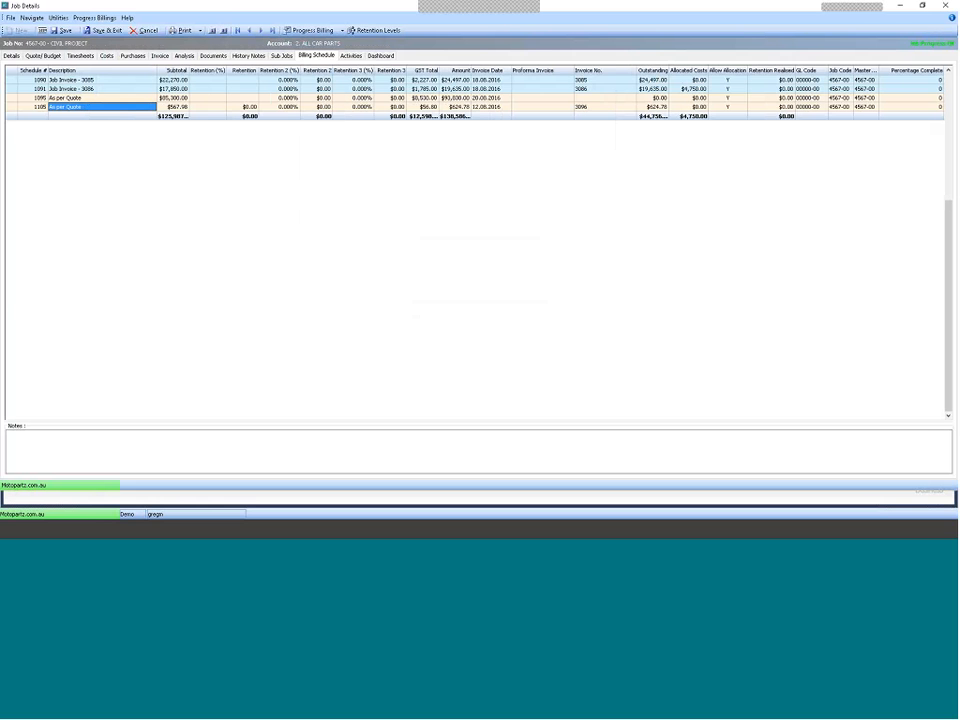
# Review the quote, timesheet and cost lines of job 4567-00
pyautogui.click(41, 57)
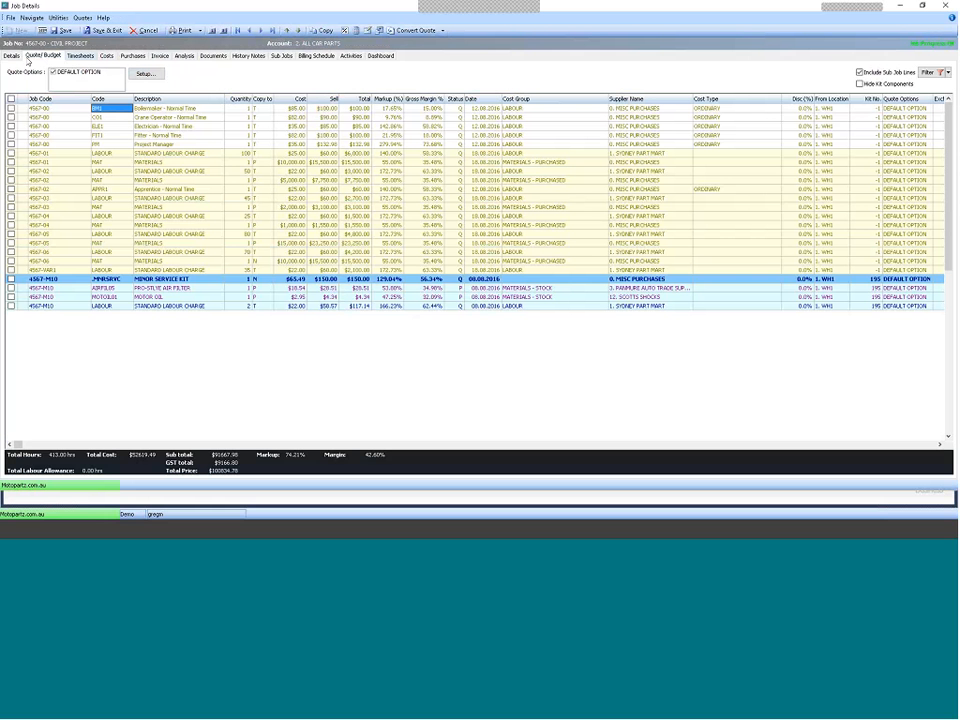
pyautogui.click(80, 57)
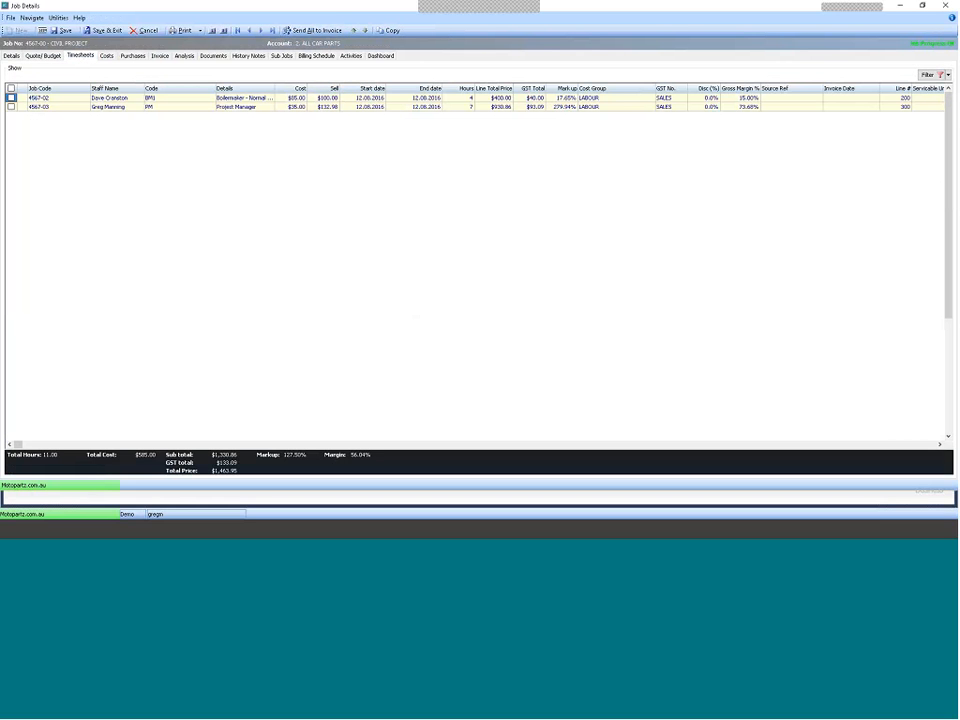
pyautogui.click(110, 57)
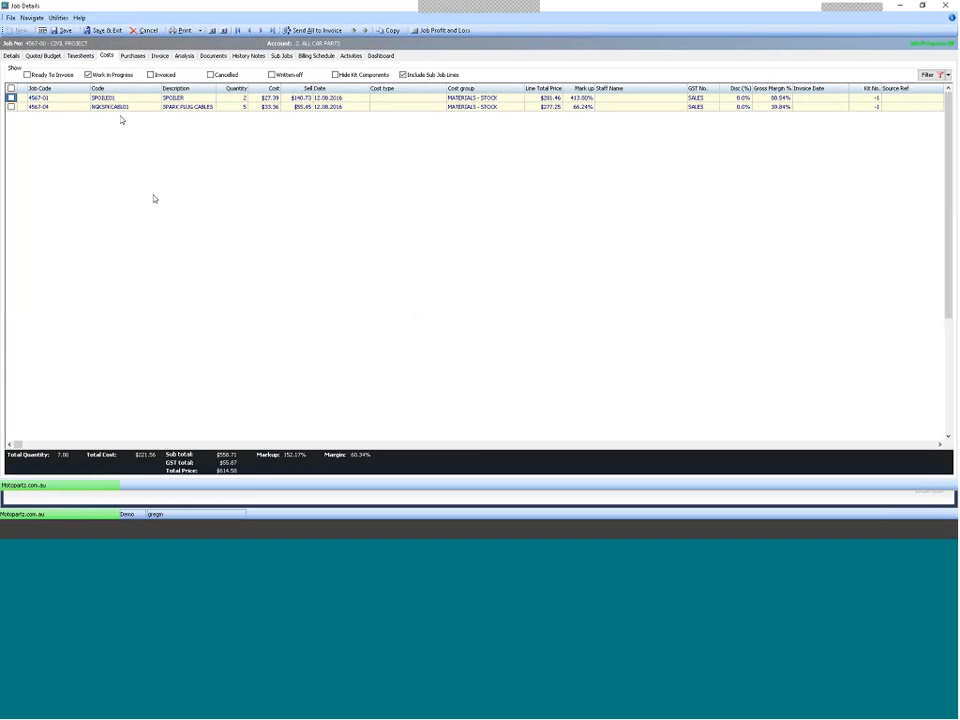
# Set the sell price of the Boilermaker timesheet line on sub job 4567-02 to $110.00
pyautogui.click(85, 56)
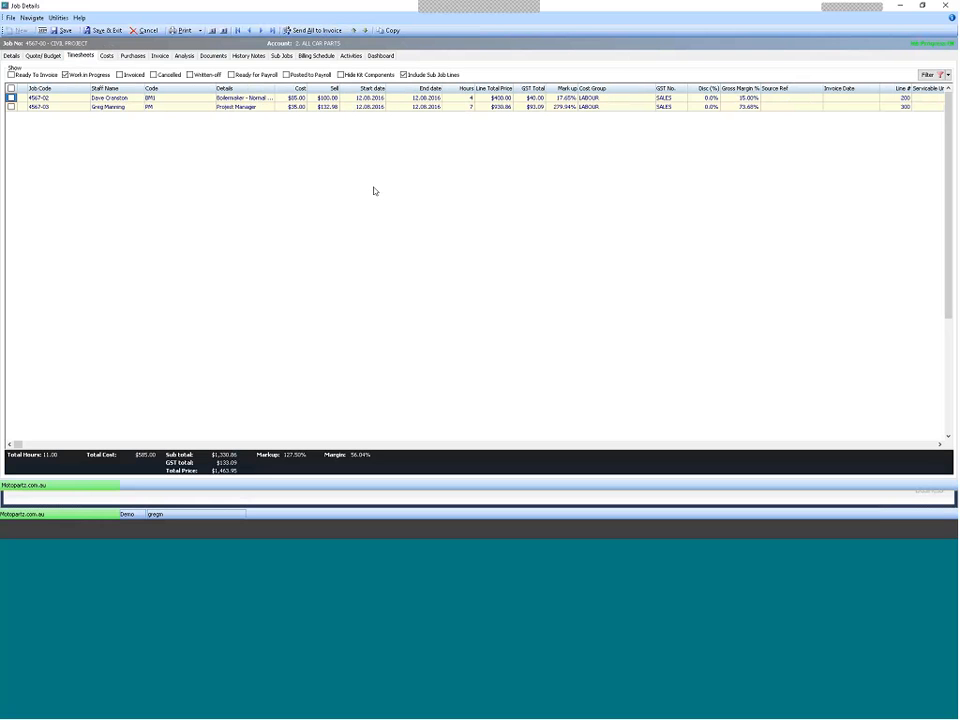
pyautogui.press('Tab')
pyautogui.write('11')
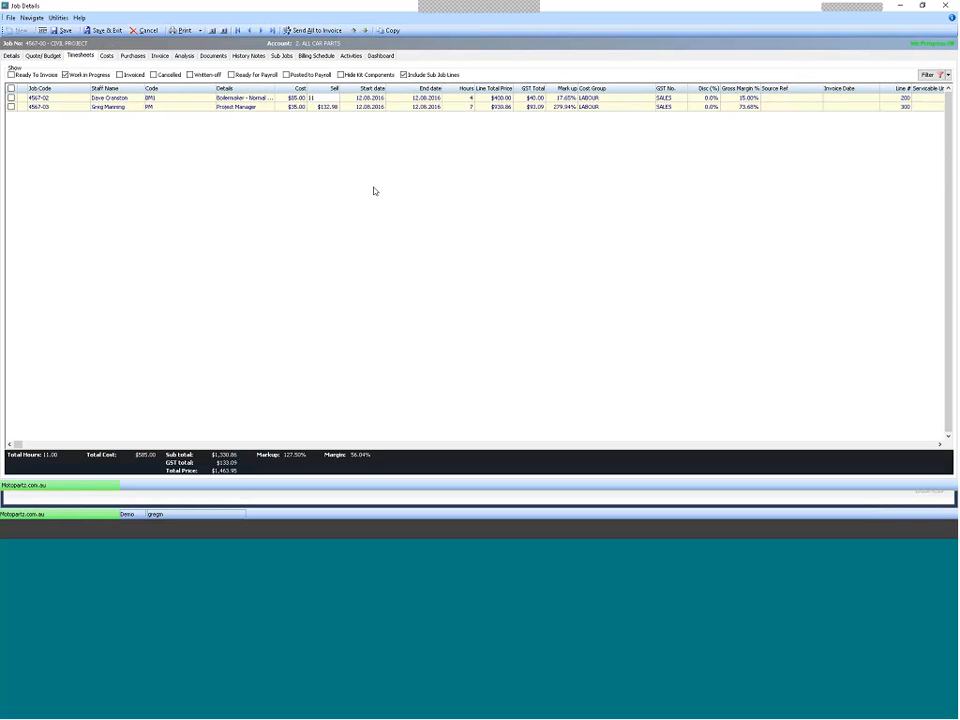
pyautogui.write('0')
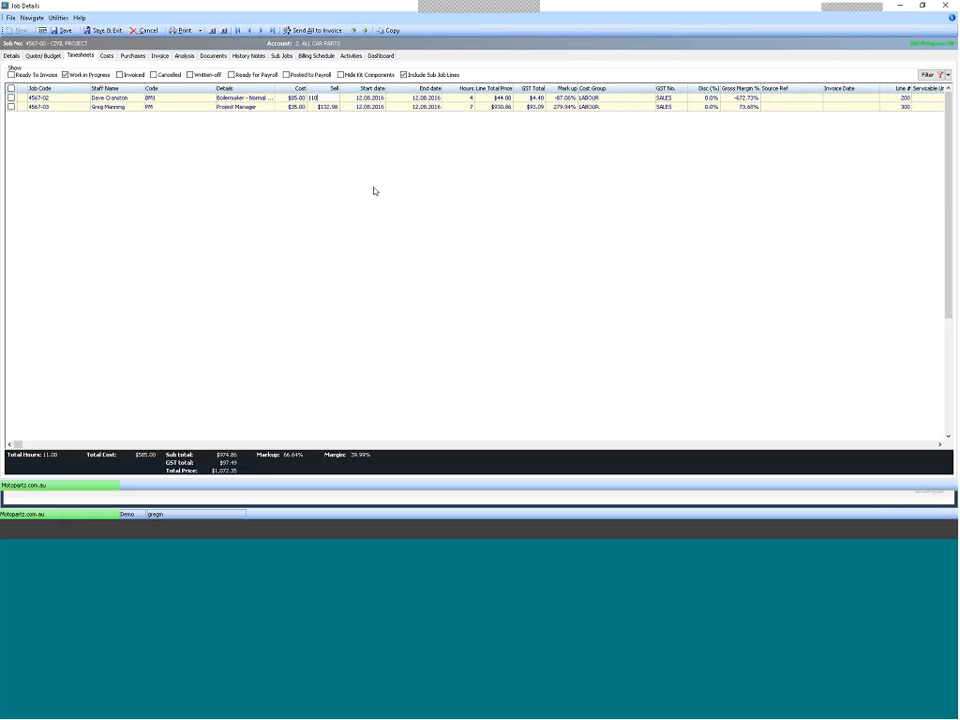
pyautogui.press('Return')
pyautogui.press('Left')
pyautogui.press('Down')
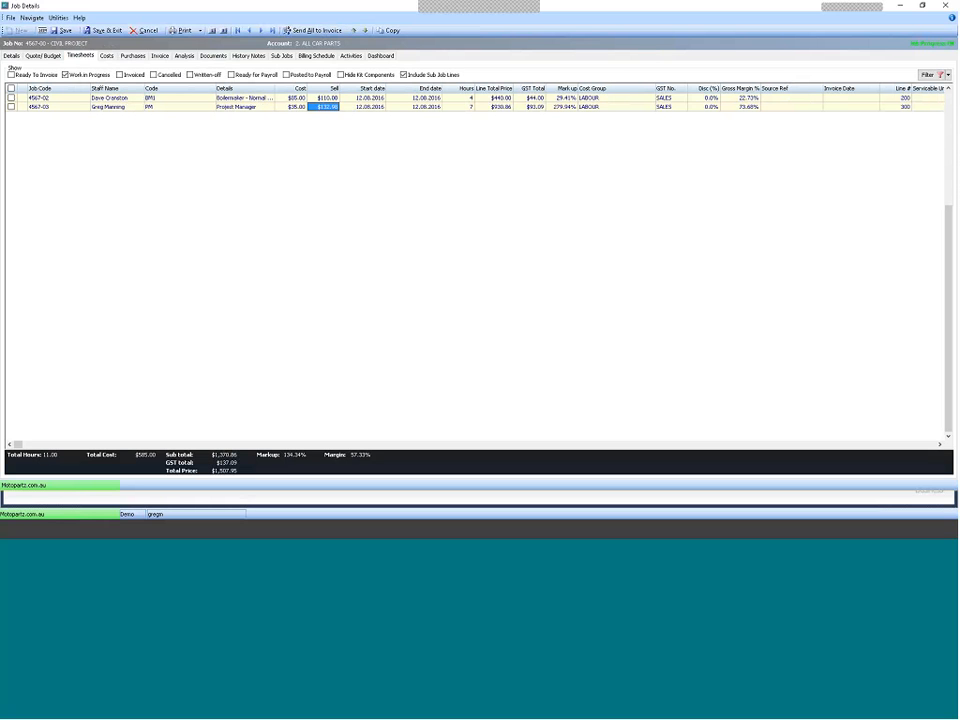
pyautogui.click(117, 107)
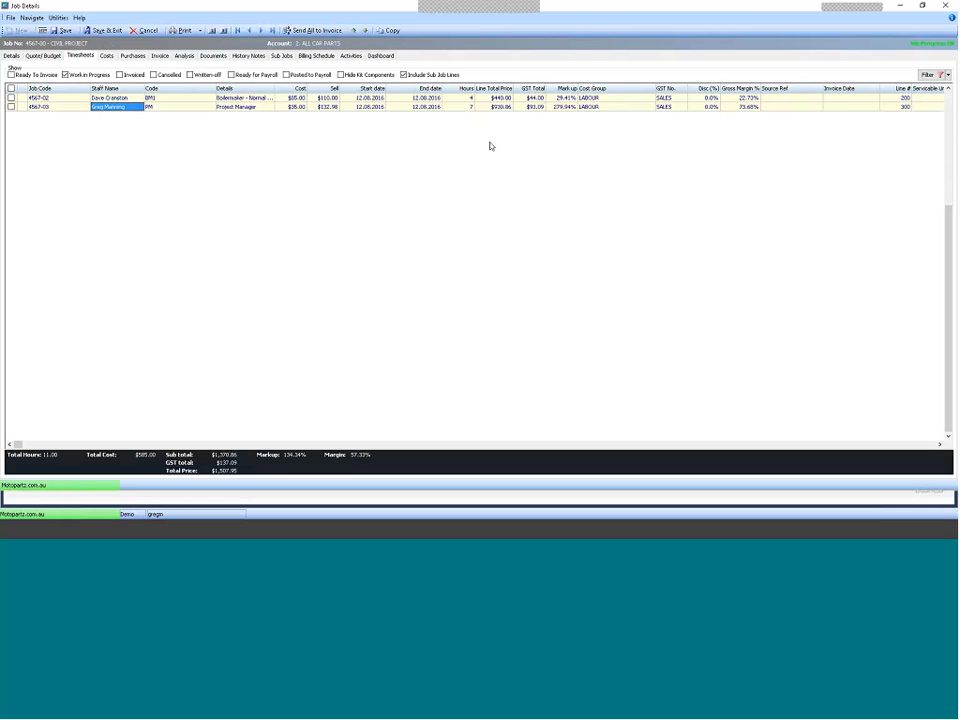
pyautogui.click(186, 107)
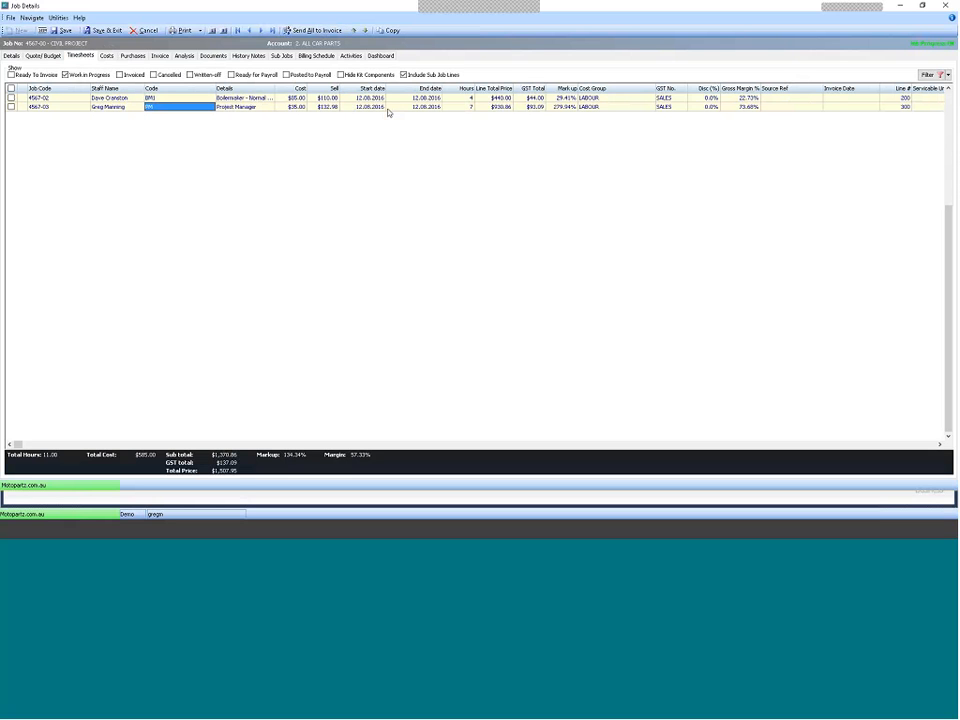
pyautogui.click(467, 107)
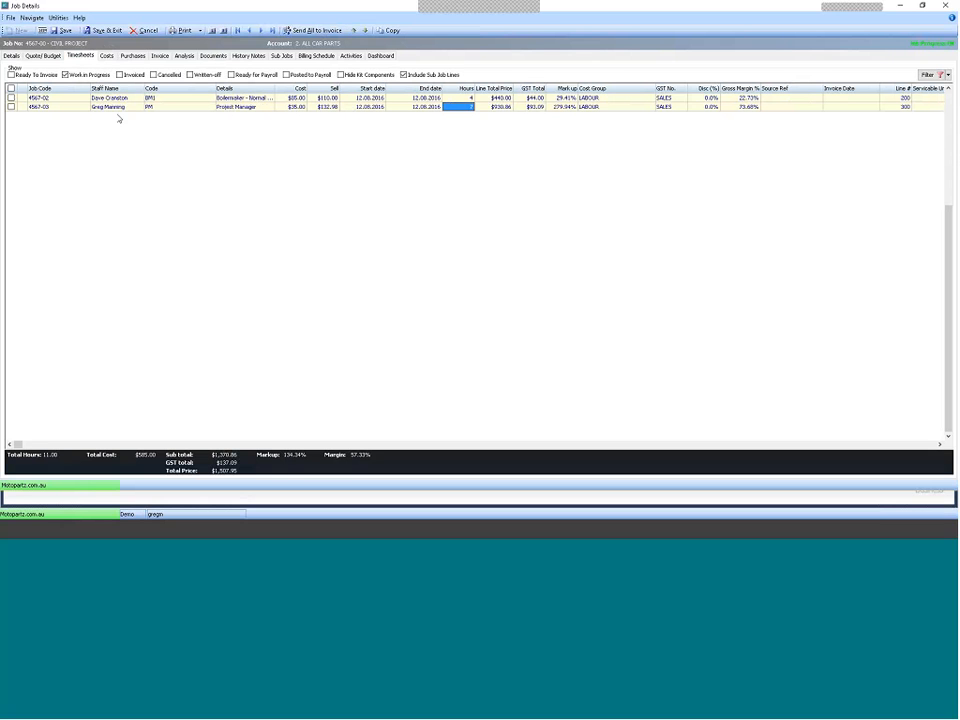
pyautogui.click(118, 108)
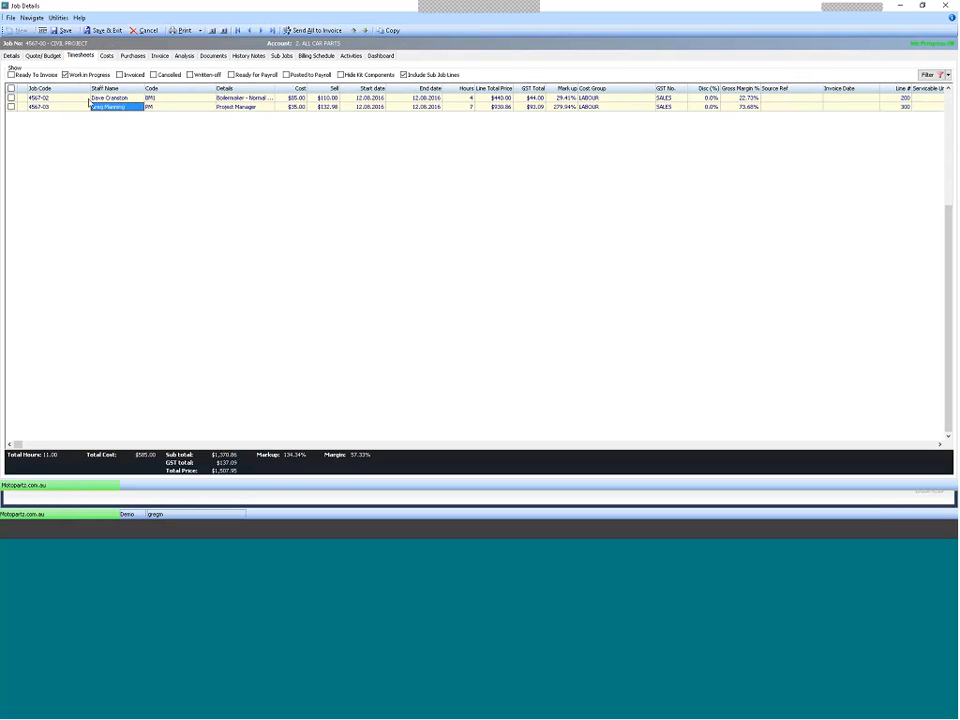
# Split the Boilermaker timesheet line of sub job 4567-02 into a 1-hour line and a 3-hour line
pyautogui.click(112, 99)
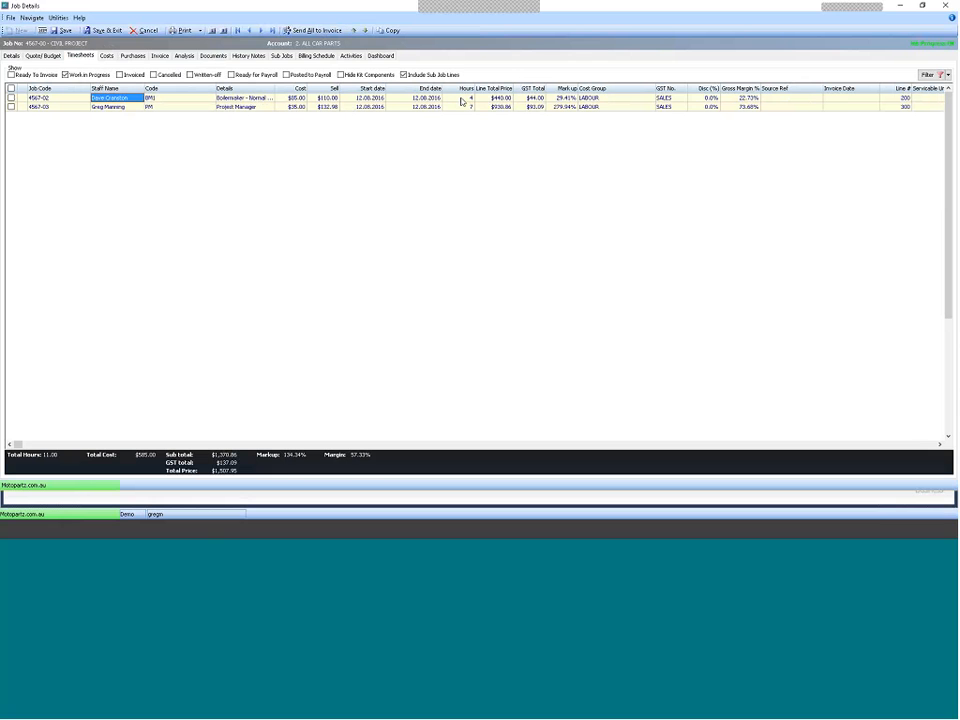
pyautogui.rightClick(125, 99)
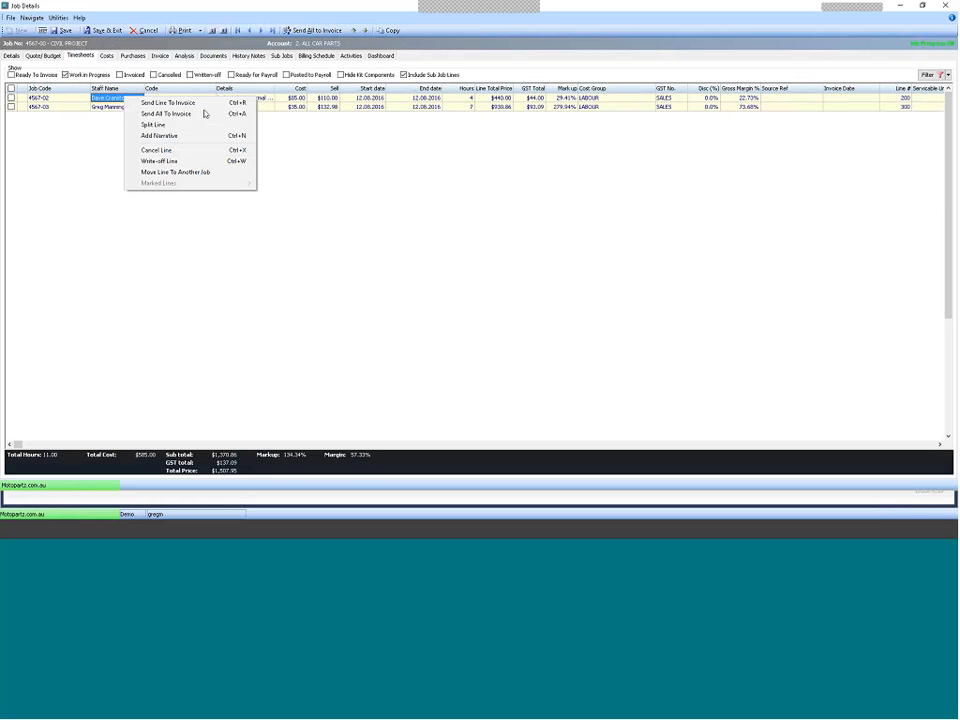
pyautogui.click(155, 124)
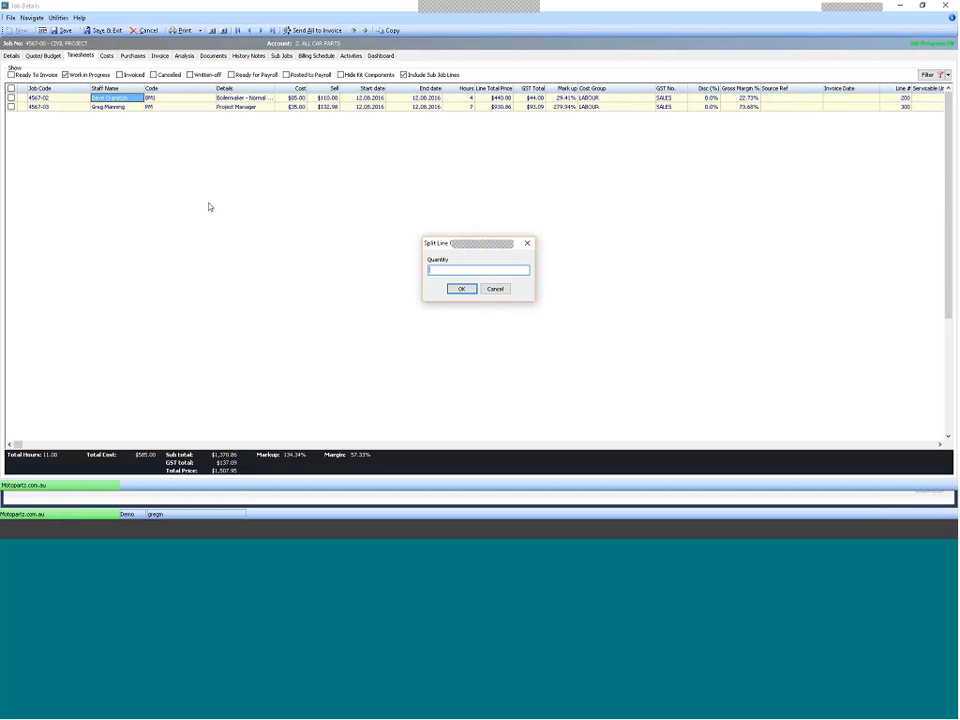
pyautogui.press('Escape')
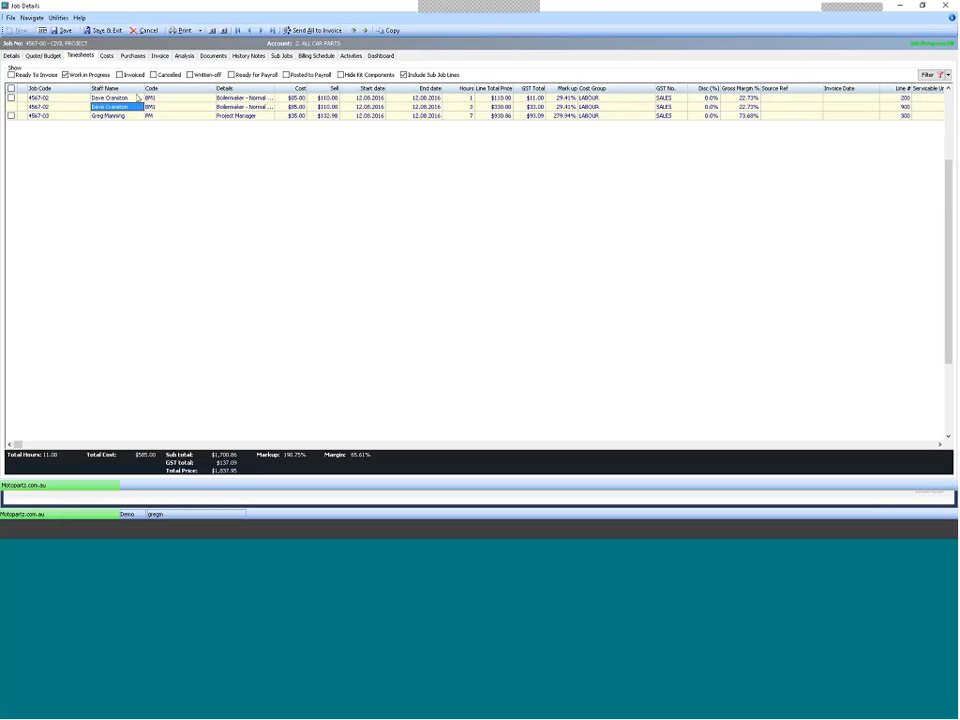
# Set the sell price of the 1-hour Boilermaker timesheet line to $0.00
pyautogui.click(327, 98)
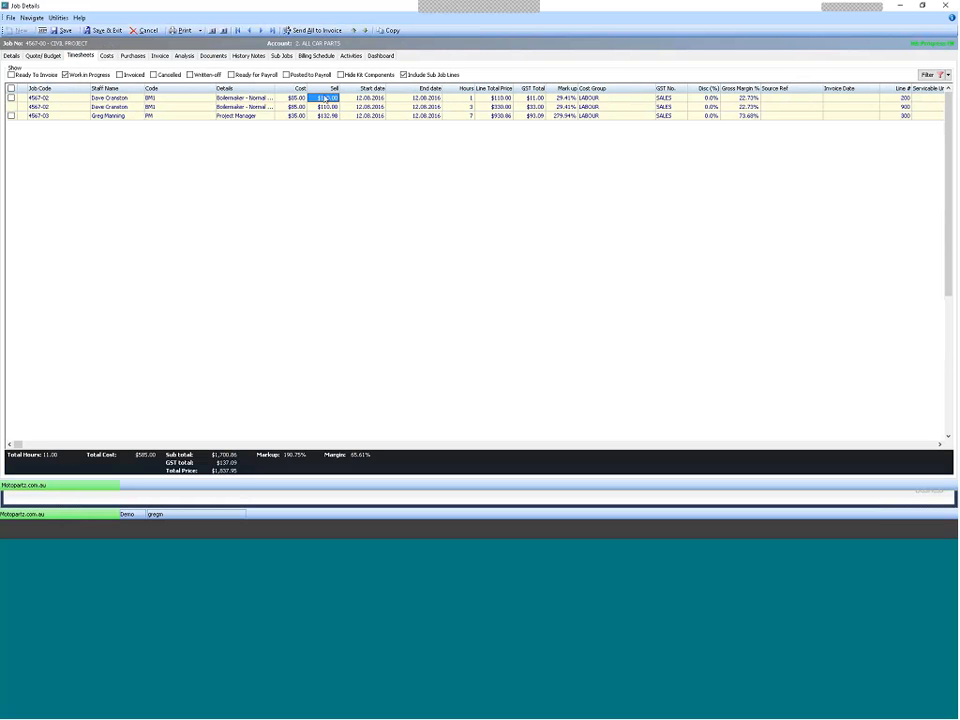
pyautogui.rightClick(326, 98)
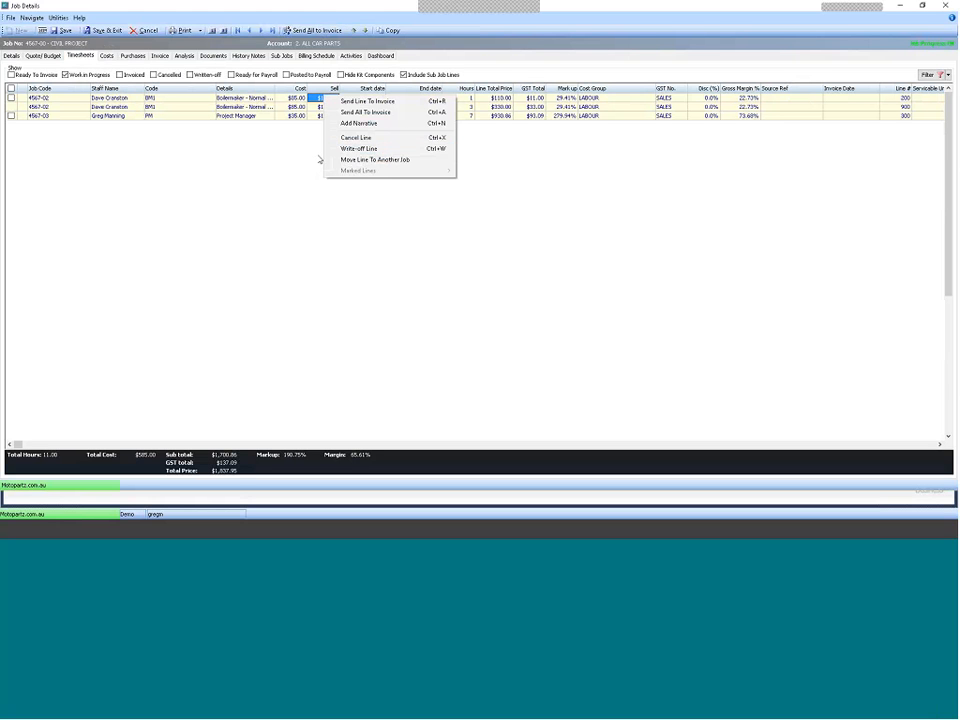
pyautogui.click(320, 160)
pyautogui.press('Left')
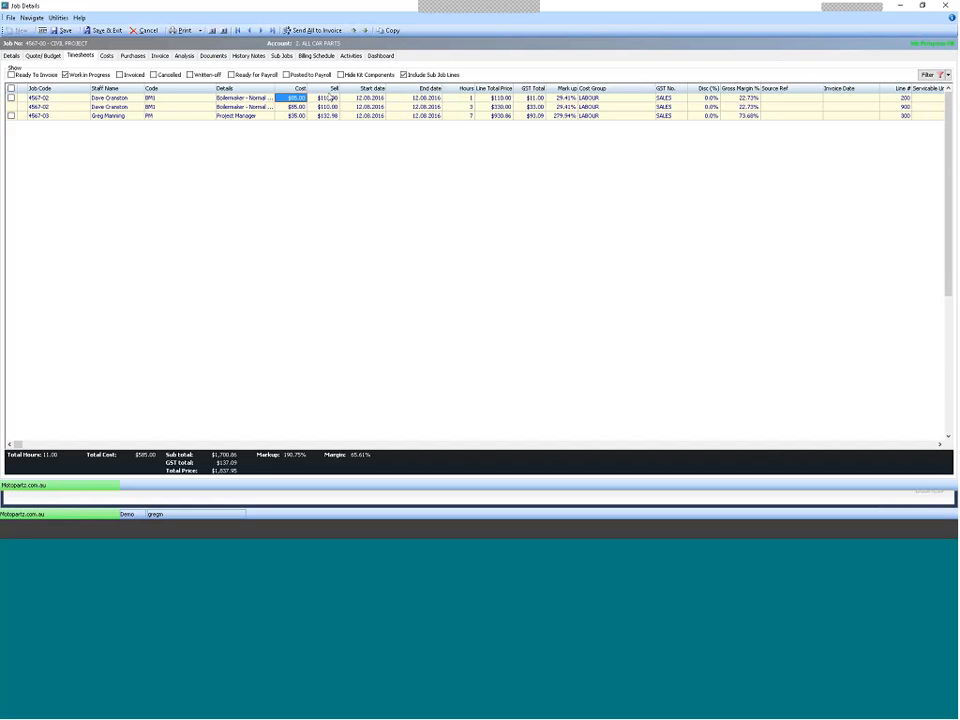
pyautogui.click(322, 100)
pyautogui.write('0')
pyautogui.press('Tab')
pyautogui.press('Down')
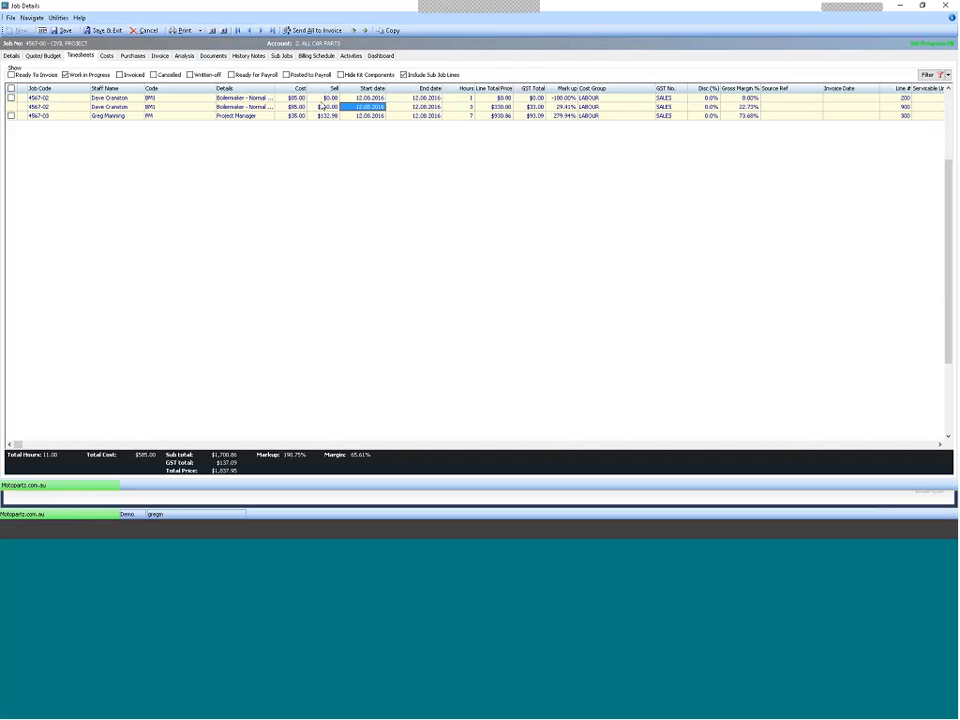
# Send all work-in-progress timesheet lines of job 4567-00 to invoice
pyautogui.click(460, 97)
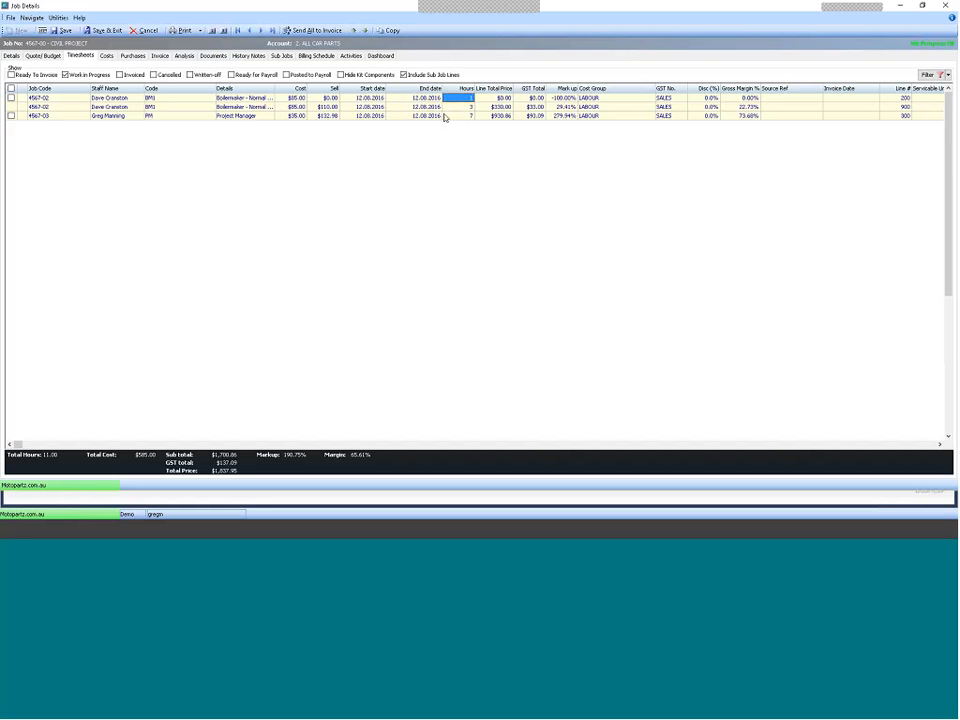
pyautogui.click(328, 106)
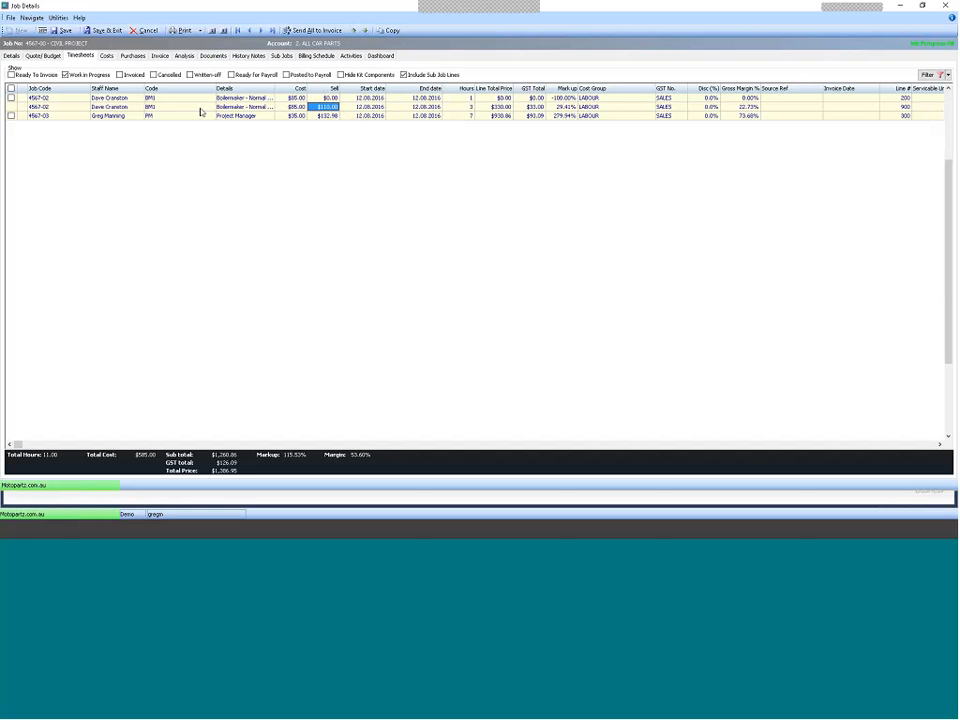
pyautogui.click(315, 31)
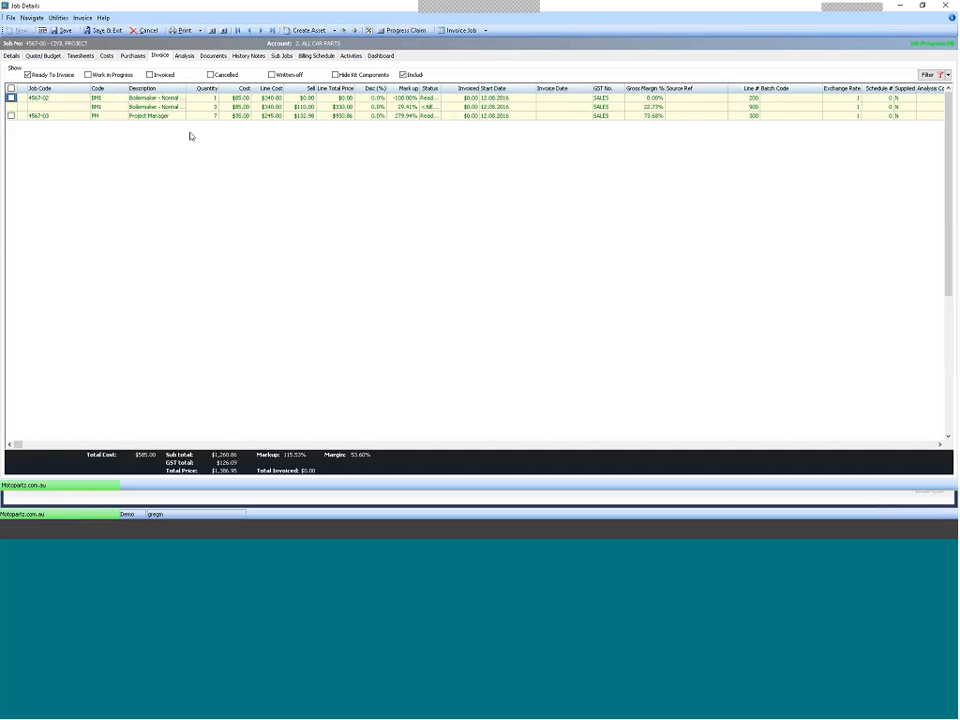
# Mark all work-in-progress cost lines of the job and review the actions available for marked lines, applying none
pyautogui.click(107, 56)
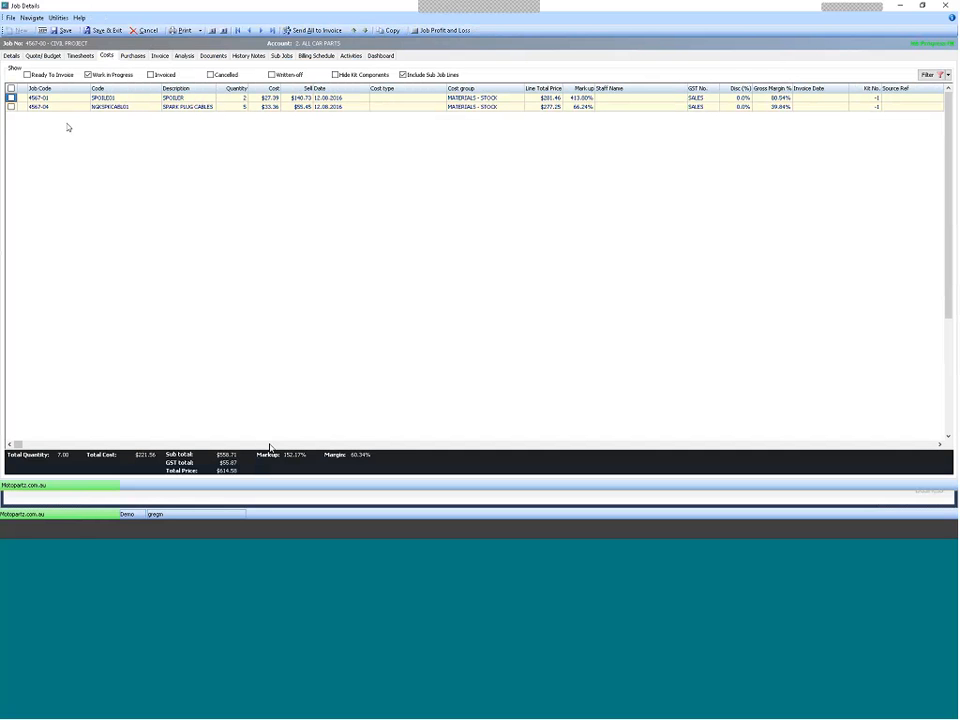
pyautogui.click(11, 88)
pyautogui.rightClick(61, 98)
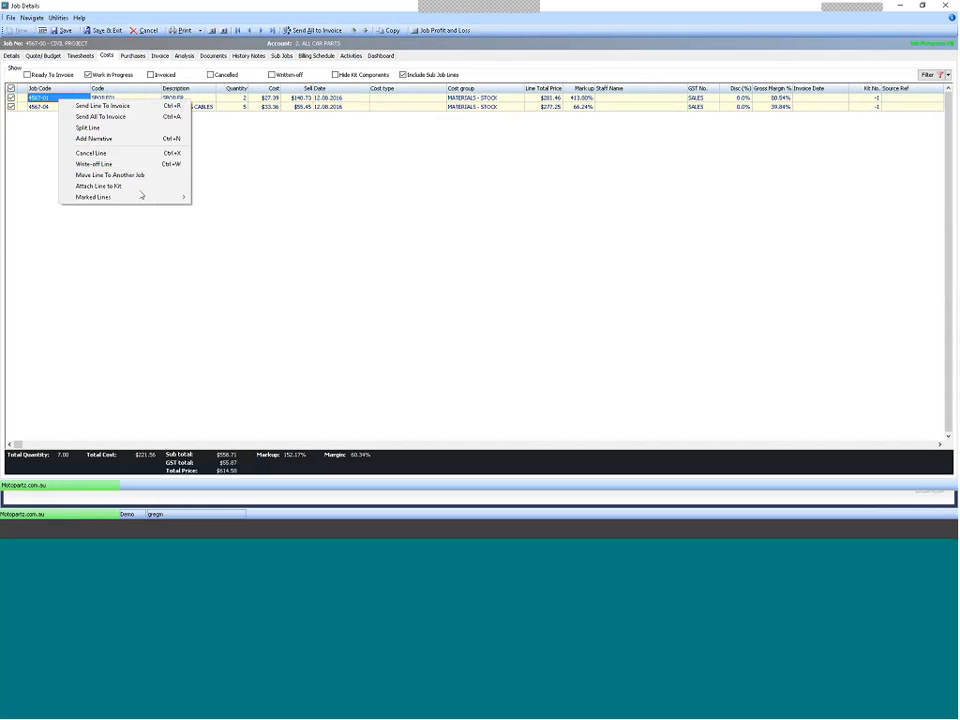
pyautogui.moveTo(141, 197)
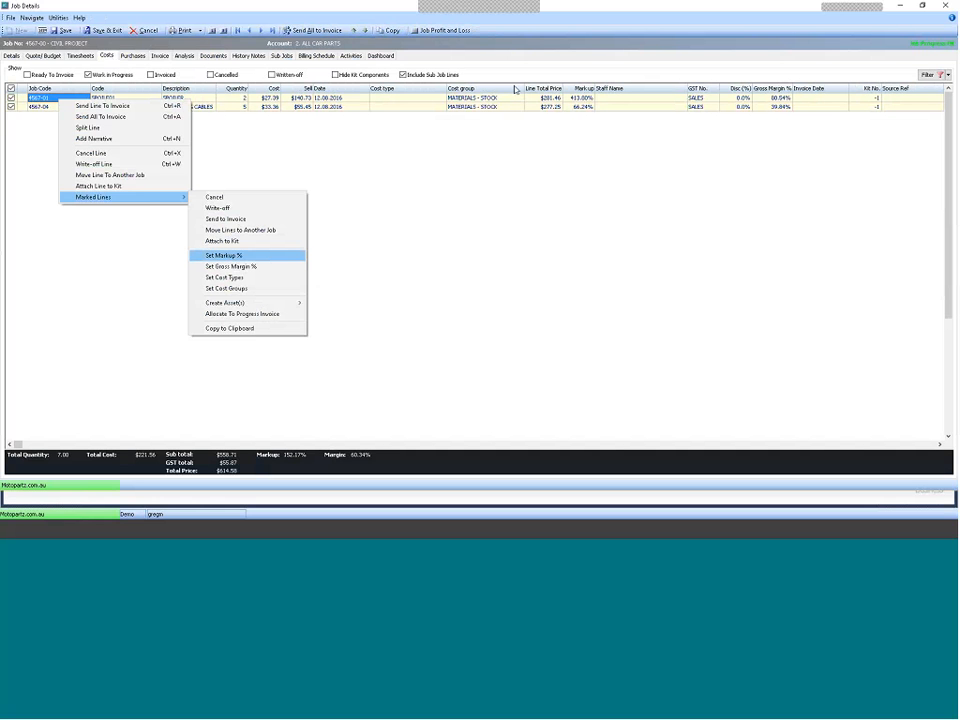
pyautogui.click(478, 187)
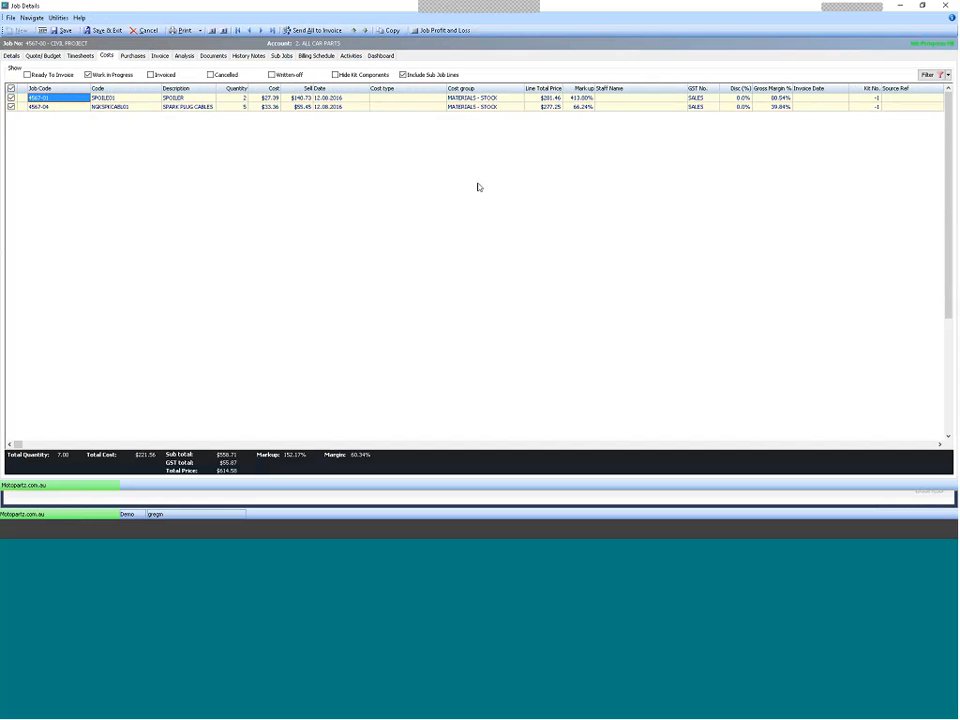
# Review the line actions available for the Spark Plug Cables cost line of sub job 4567-04, applying none
pyautogui.click(165, 109)
pyautogui.click(230, 108)
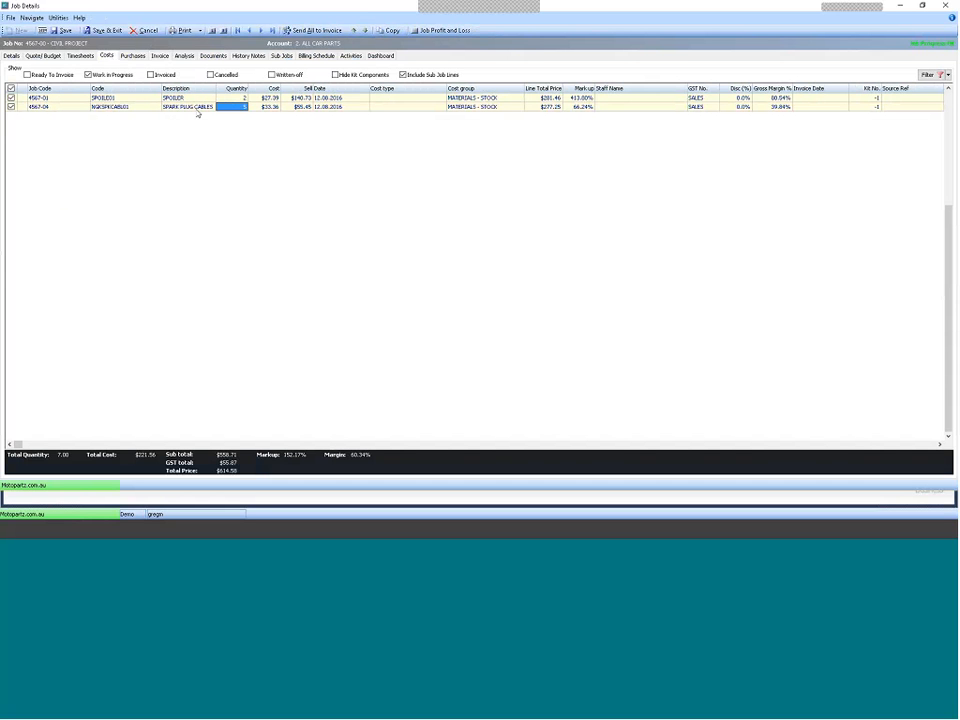
pyautogui.rightClick(230, 110)
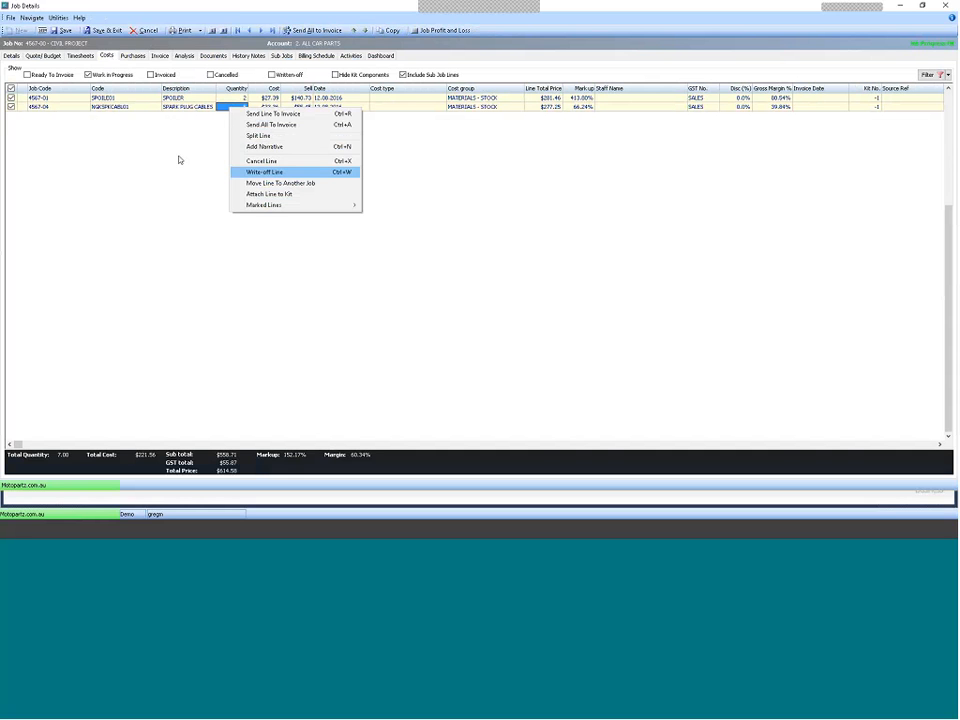
pyautogui.click(135, 110)
pyautogui.click(131, 107)
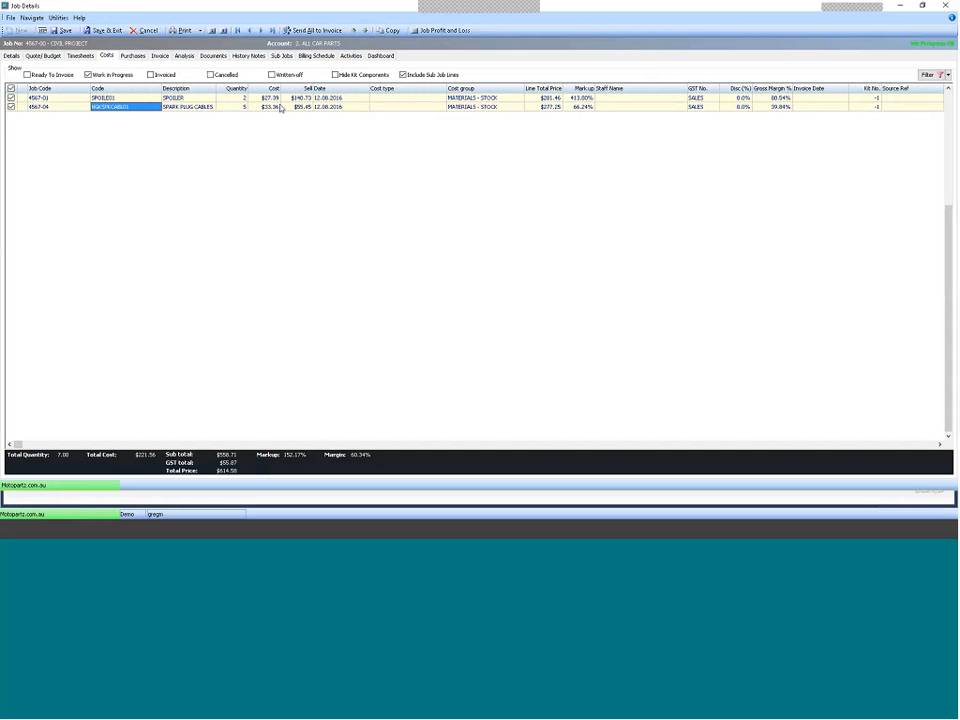
pyautogui.rightClick(177, 108)
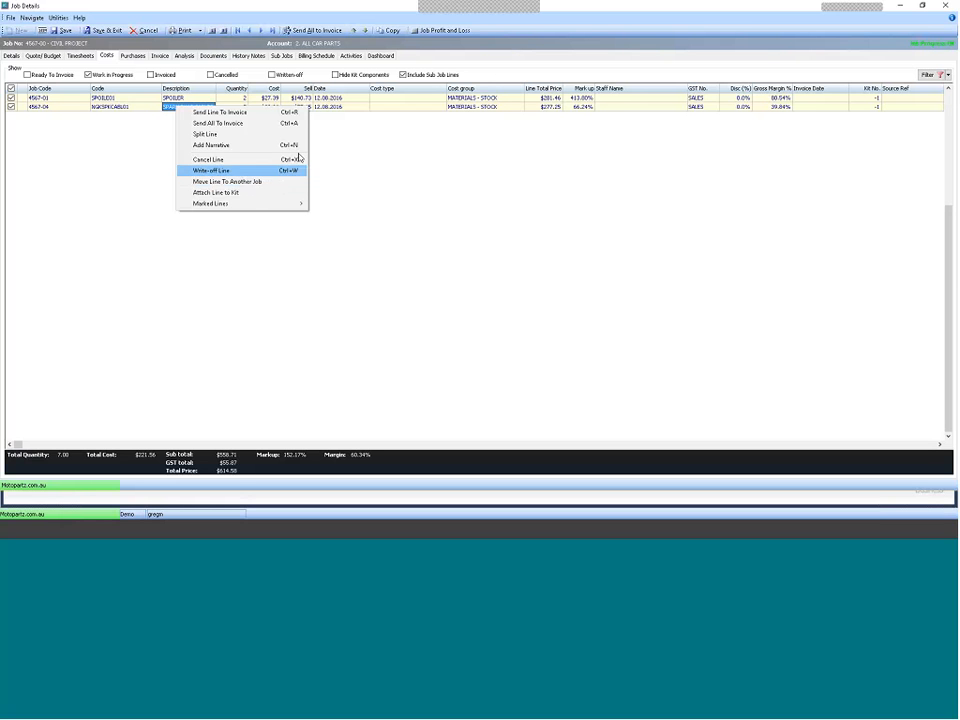
pyautogui.click(381, 167)
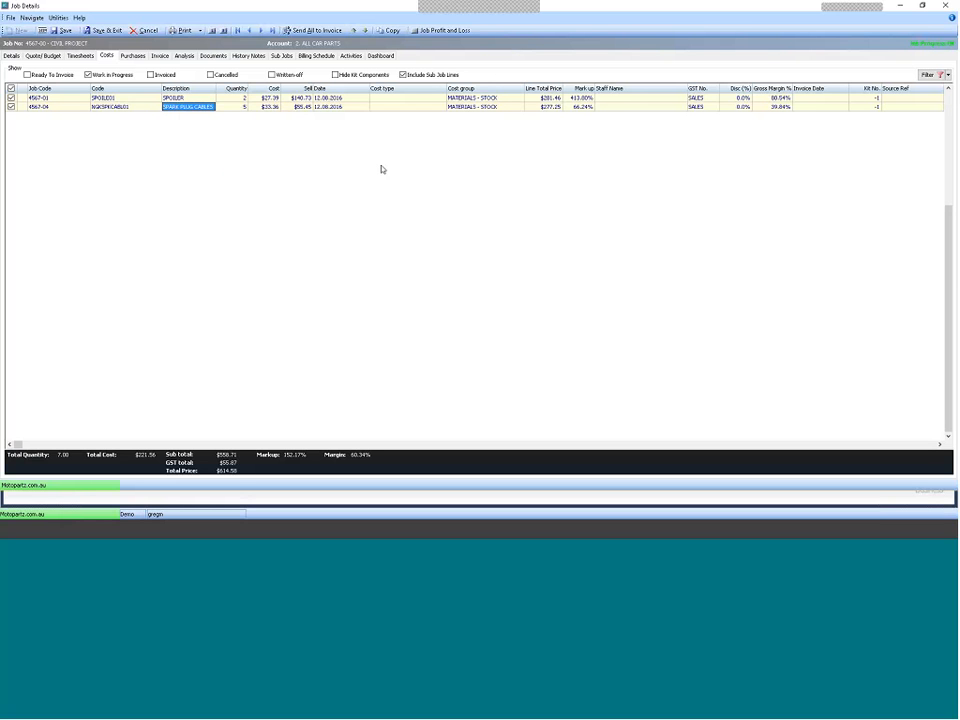
# Send all work-in-progress cost lines of the job to invoice and check the invoice's print options without printing
pyautogui.click(314, 31)
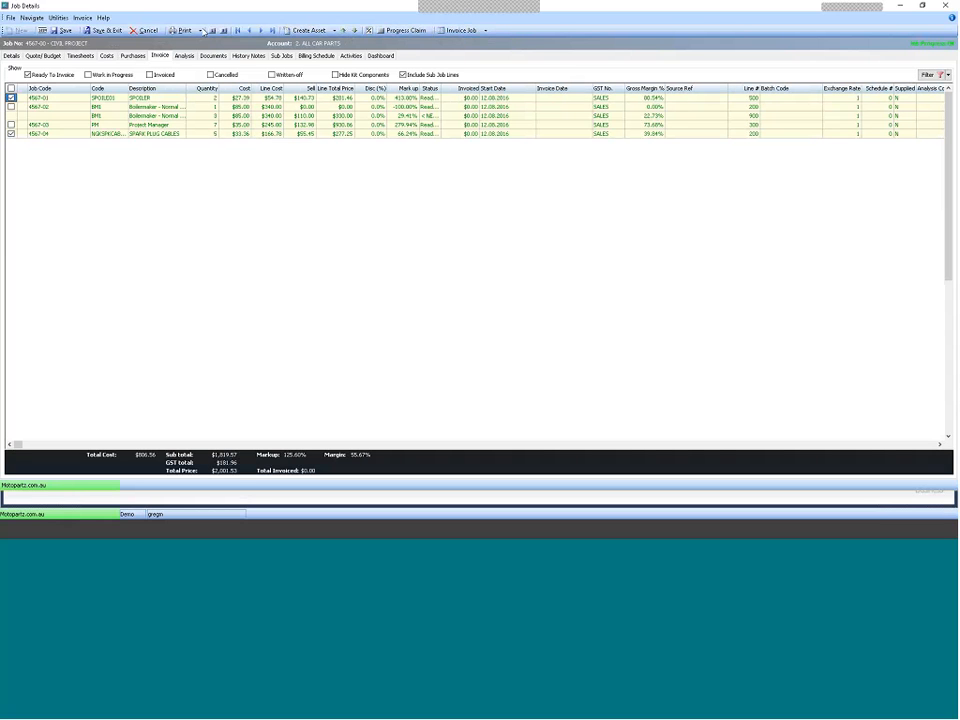
pyautogui.click(201, 30)
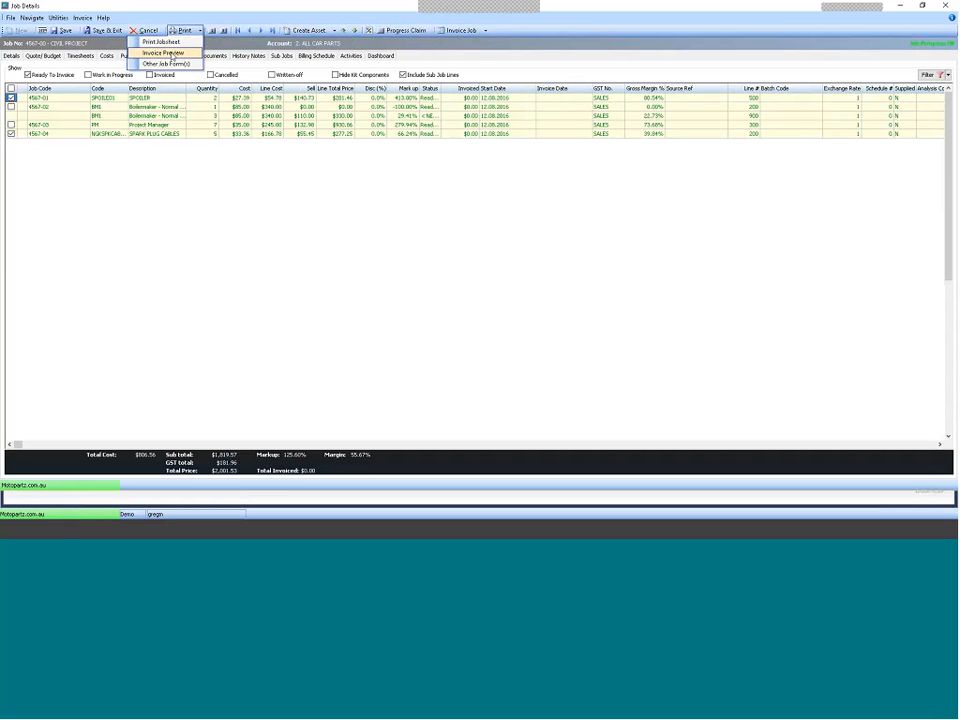
pyautogui.click(160, 117)
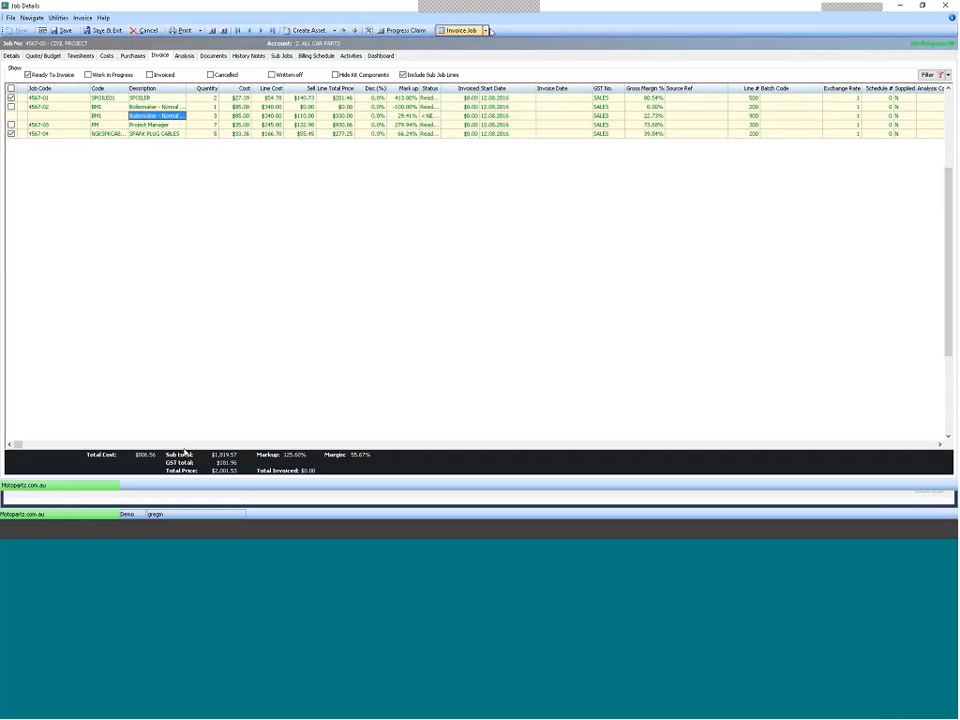
# Return the 3-hour Boilermaker line of sub job 4567-02 from the invoice to work in progress
pyautogui.rightClick(193, 107)
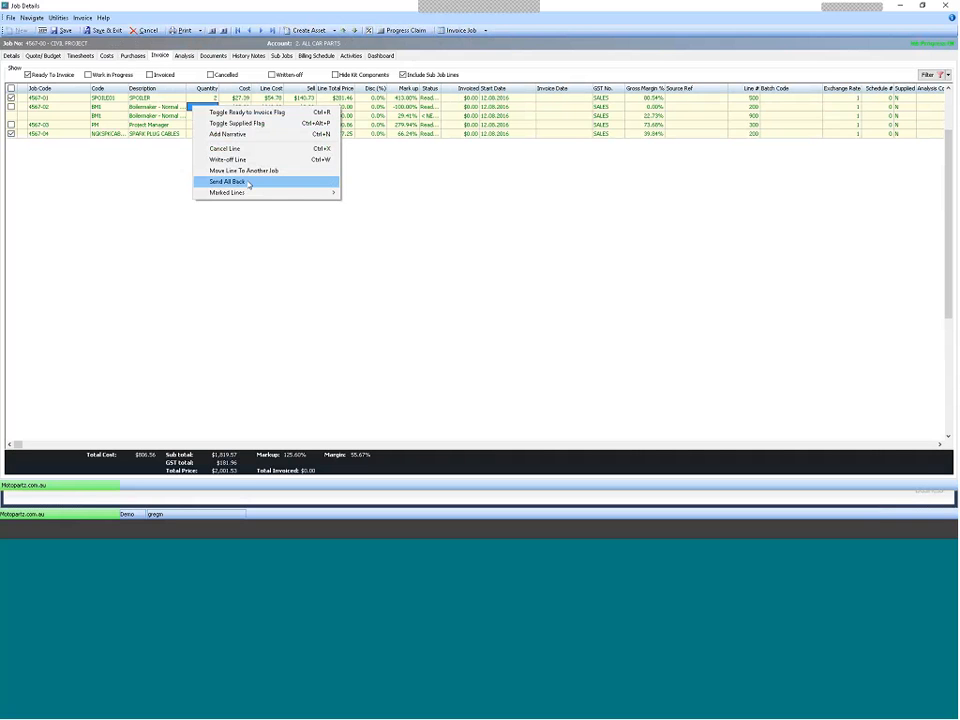
pyautogui.click(238, 246)
pyautogui.click(245, 117)
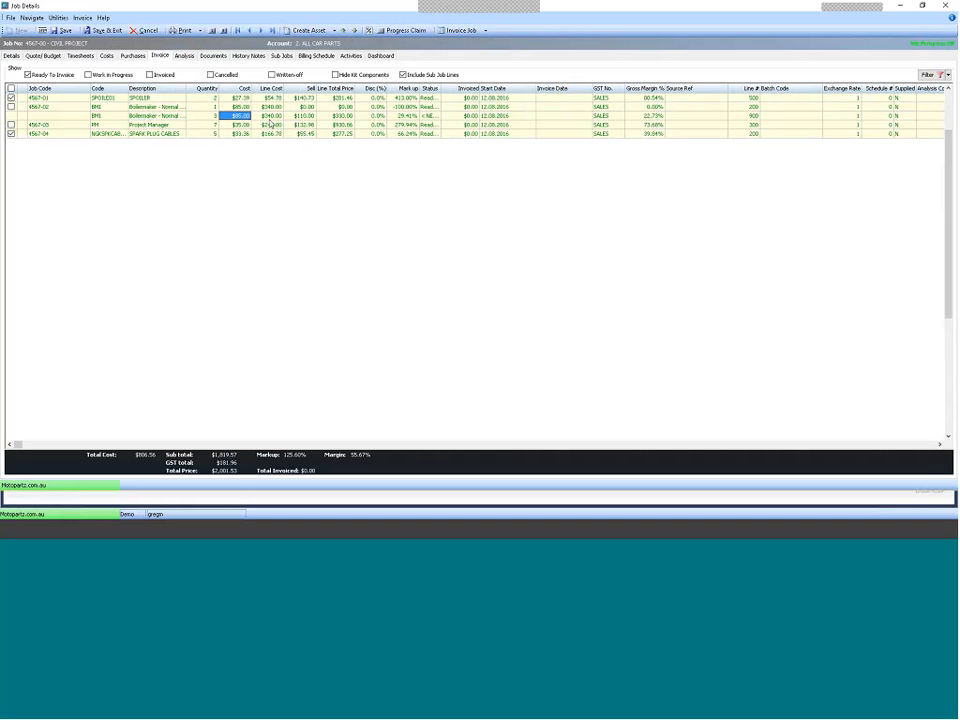
pyautogui.click(270, 118)
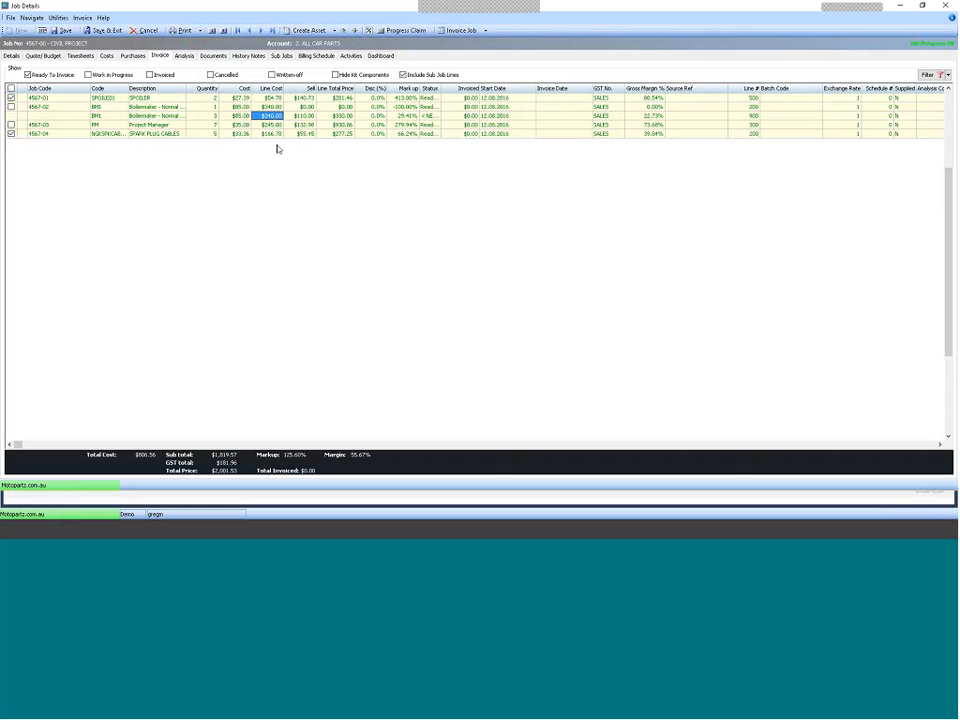
pyautogui.press('Delete')
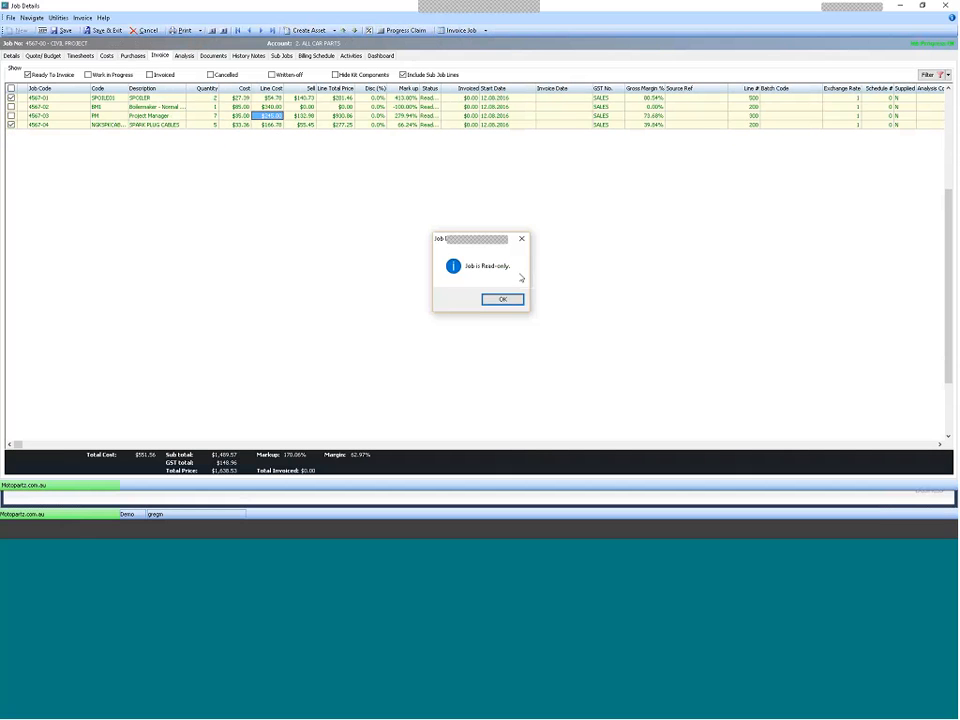
pyautogui.click(502, 300)
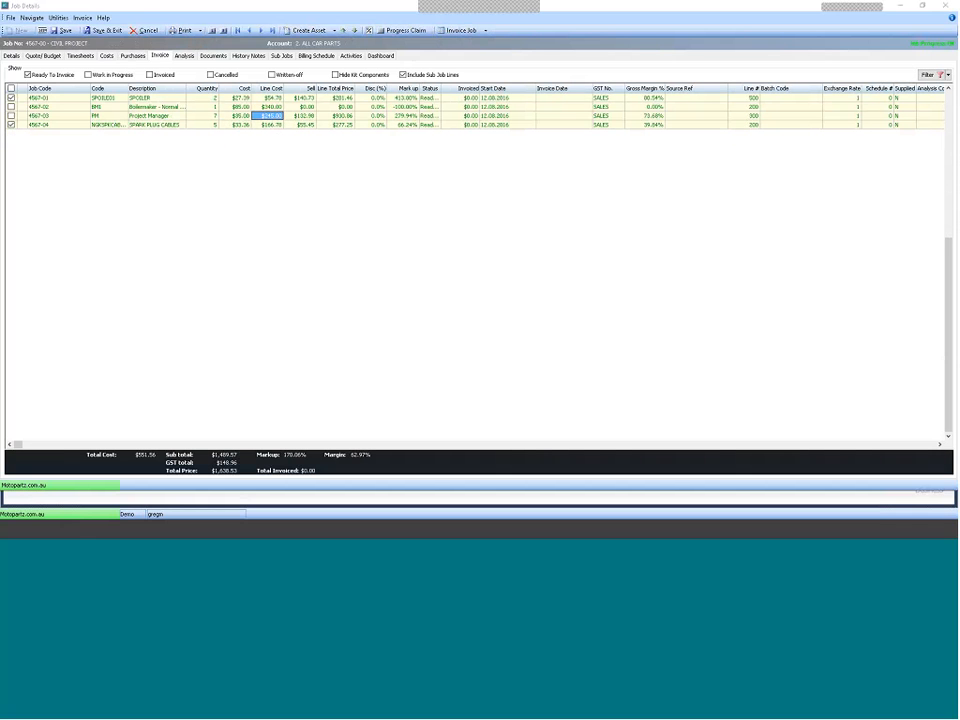
pyautogui.click(155, 125)
# Set the sell price of the 3-hour Boilermaker timesheet line to $120.00 and send it to invoice
pyautogui.click(80, 56)
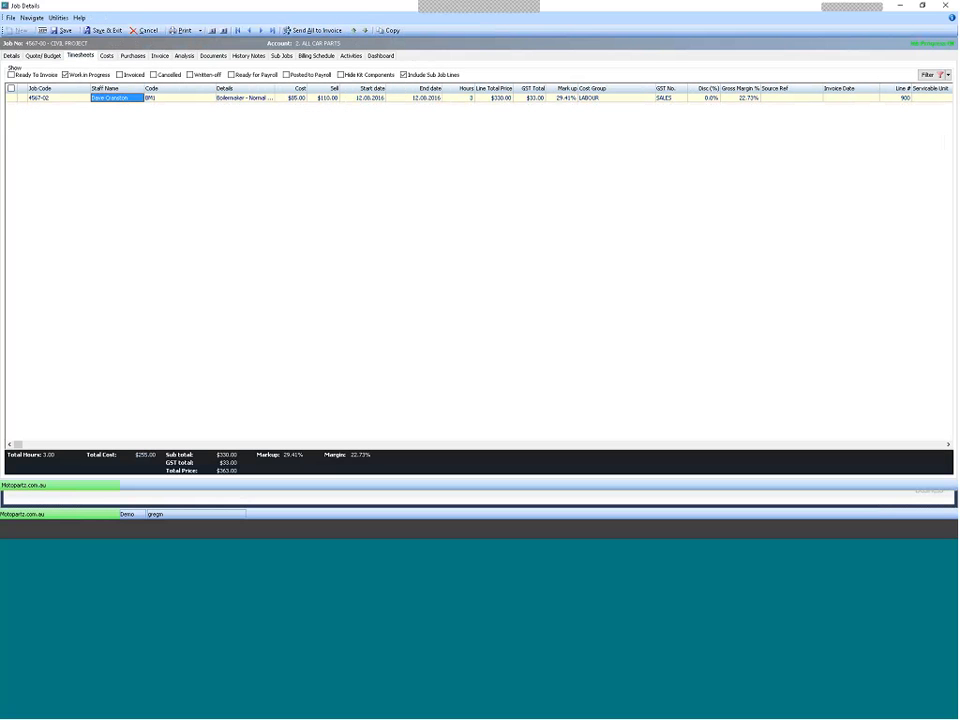
pyautogui.click(330, 98)
pyautogui.write('120')
pyautogui.press('Tab')
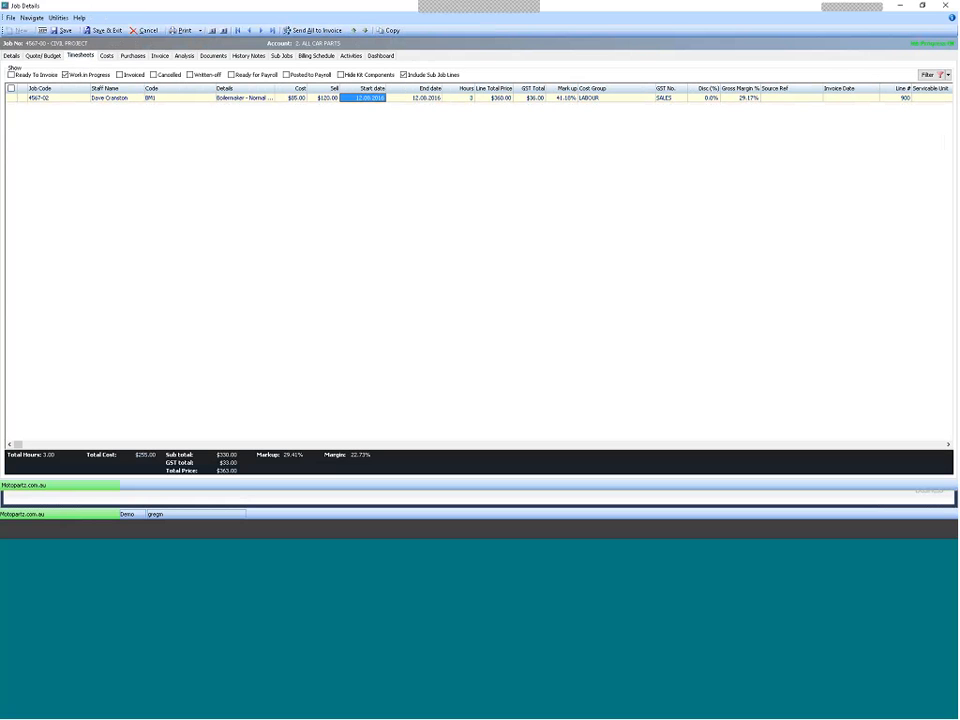
pyautogui.click(310, 55)
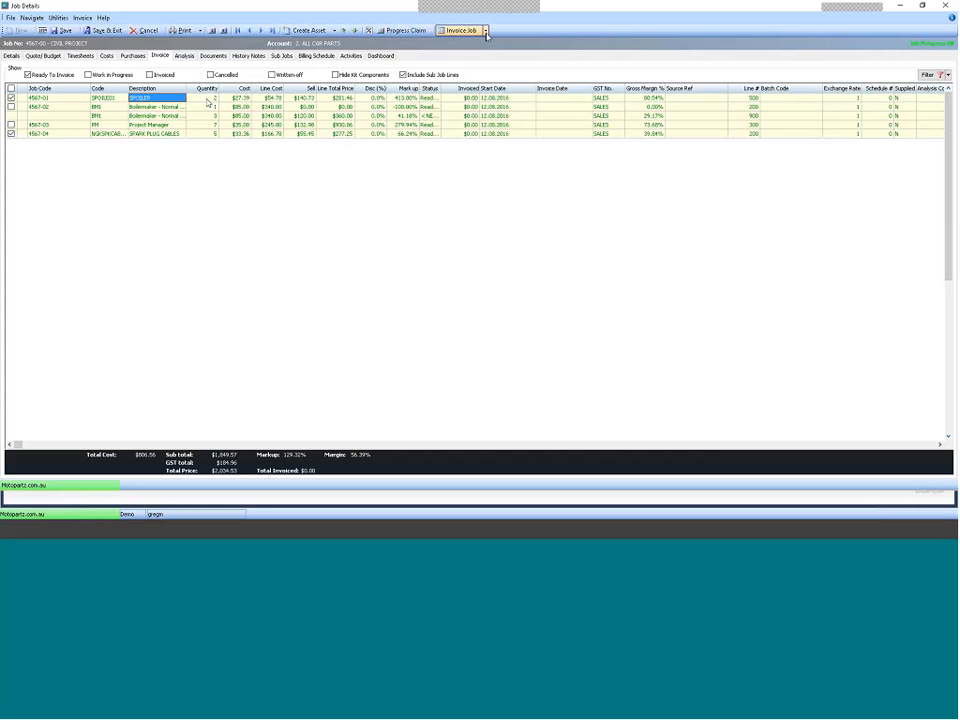
# Generate the invoice for job 4567-00 including its sub job lines, saving the job changes and accepting the account alert
pyautogui.click(485, 31)
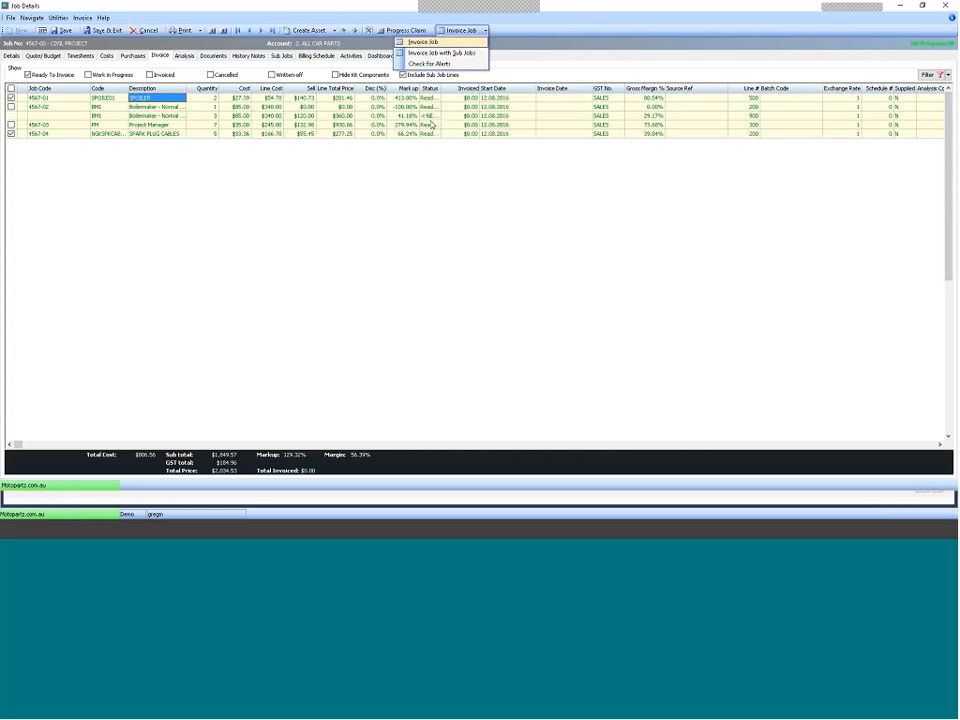
pyautogui.click(422, 41)
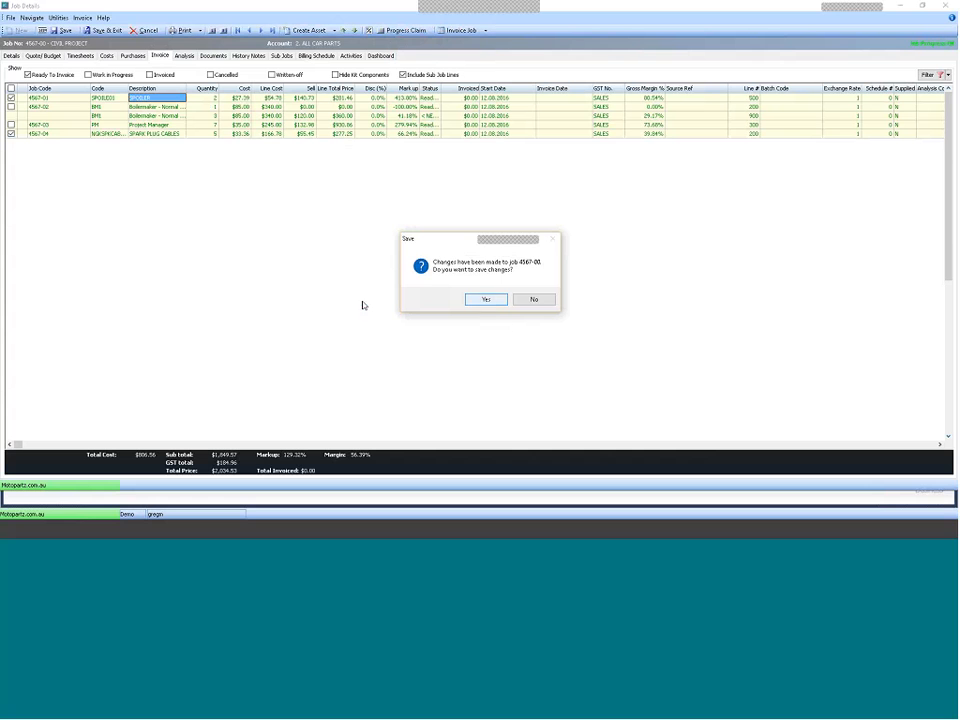
pyautogui.press('Return')
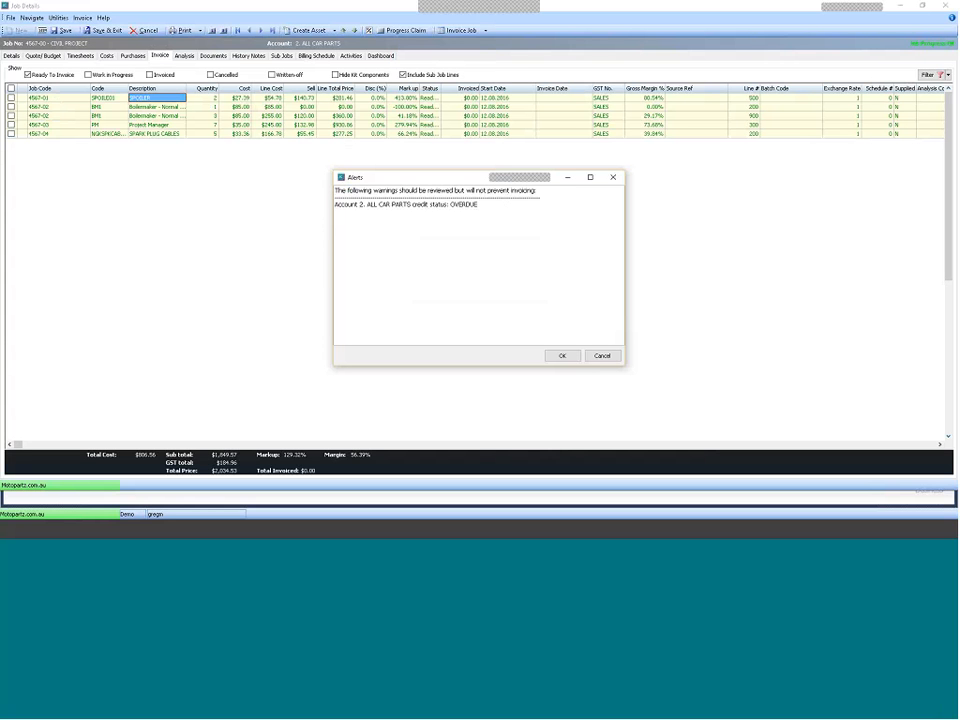
pyautogui.click(551, 358)
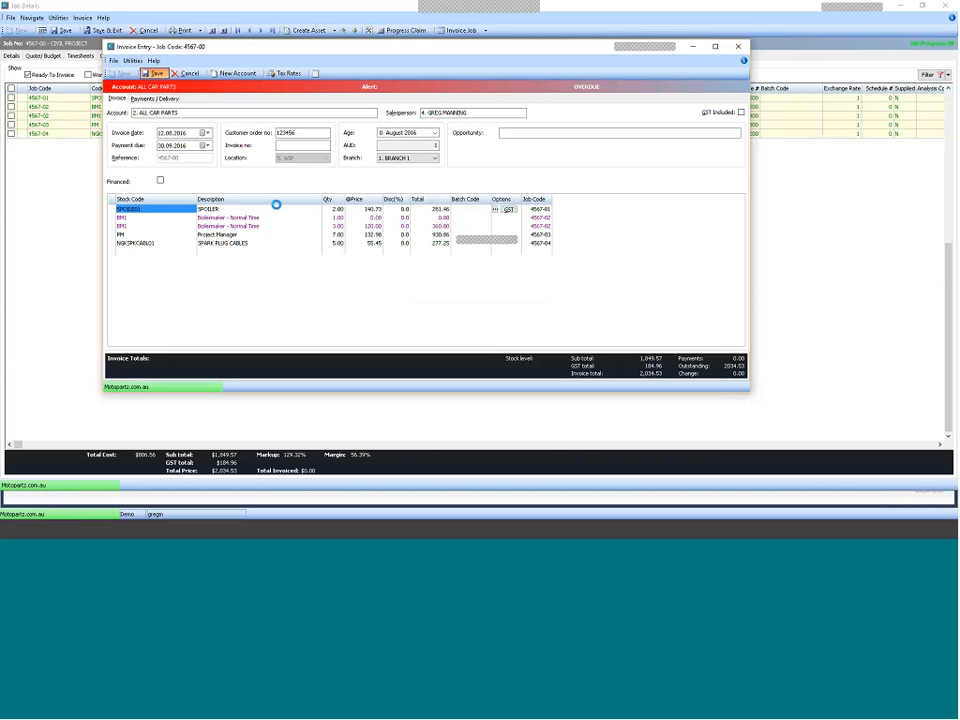
# Save the job invoice and review its available print formats, leaving it unprinted
pyautogui.click(462, 299)
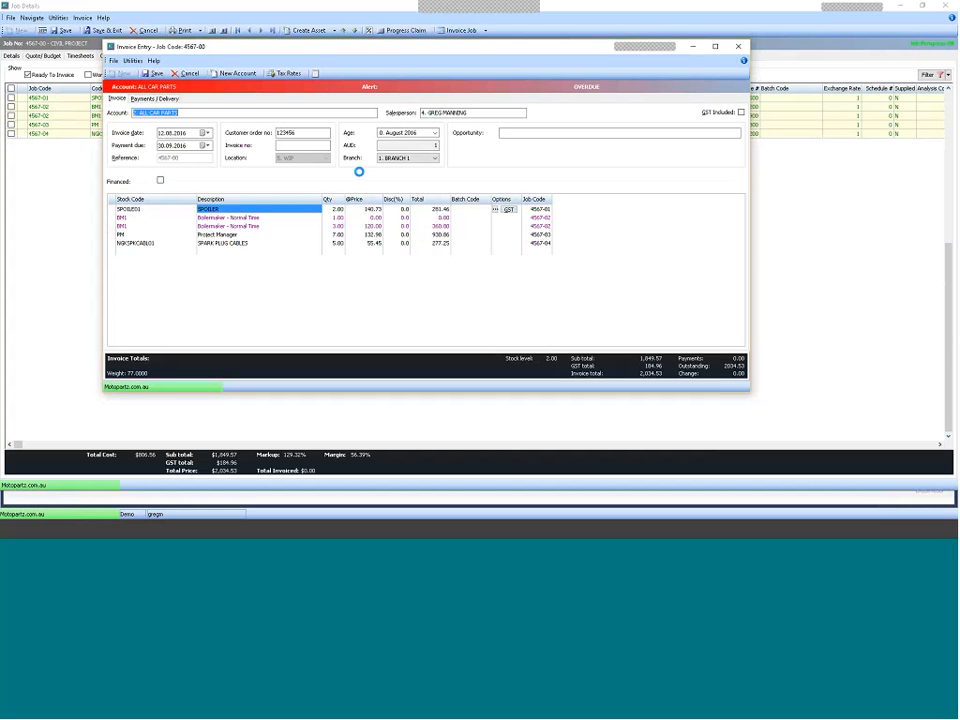
pyautogui.click(430, 262)
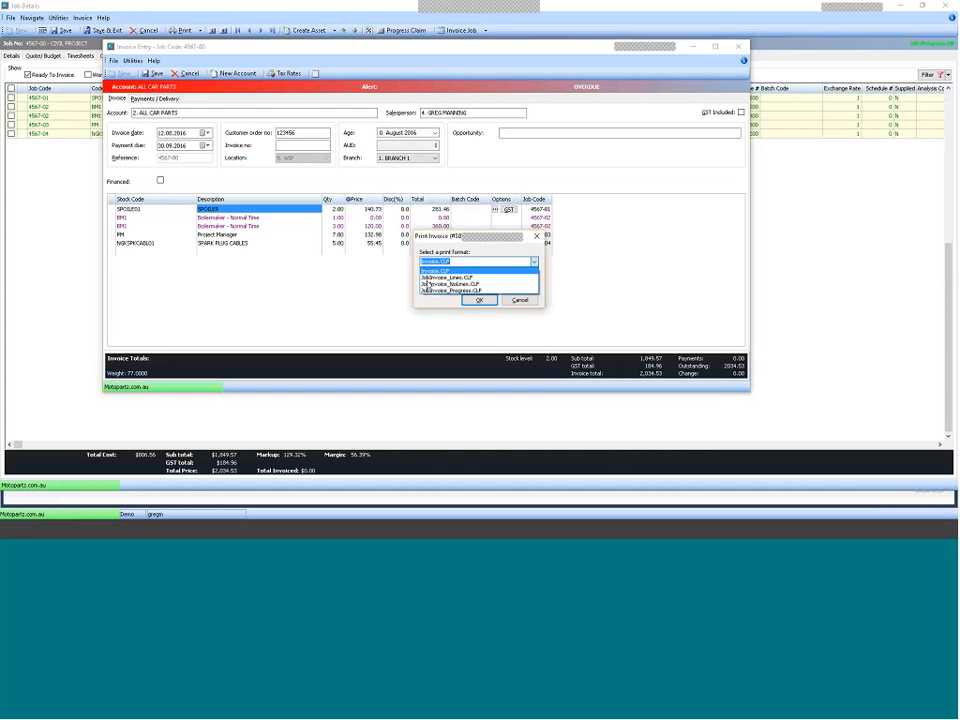
pyautogui.click(430, 271)
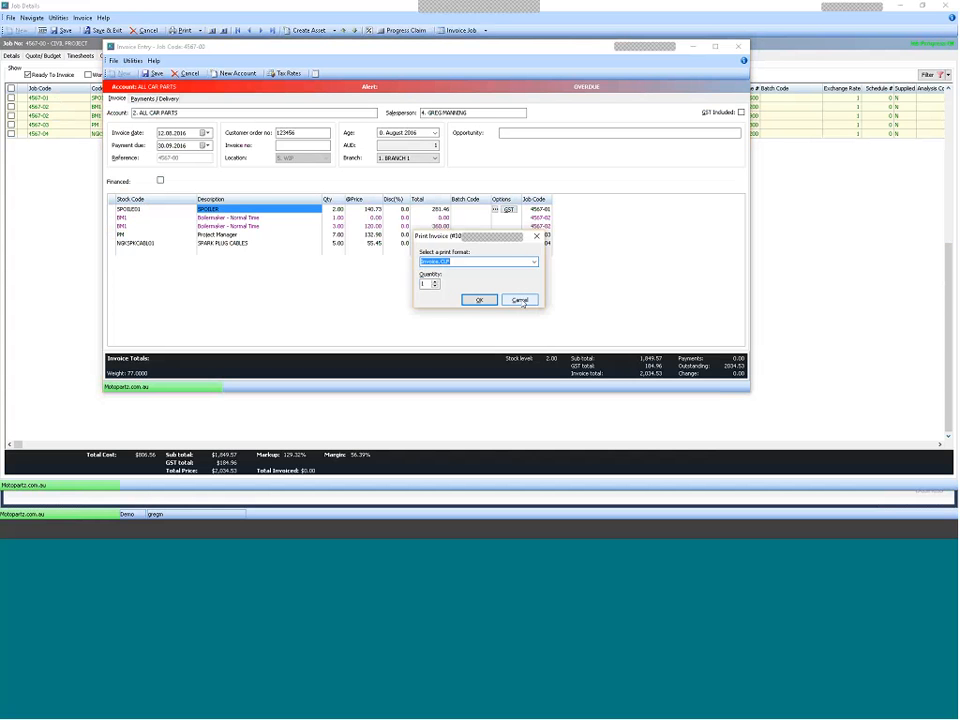
pyautogui.click(519, 300)
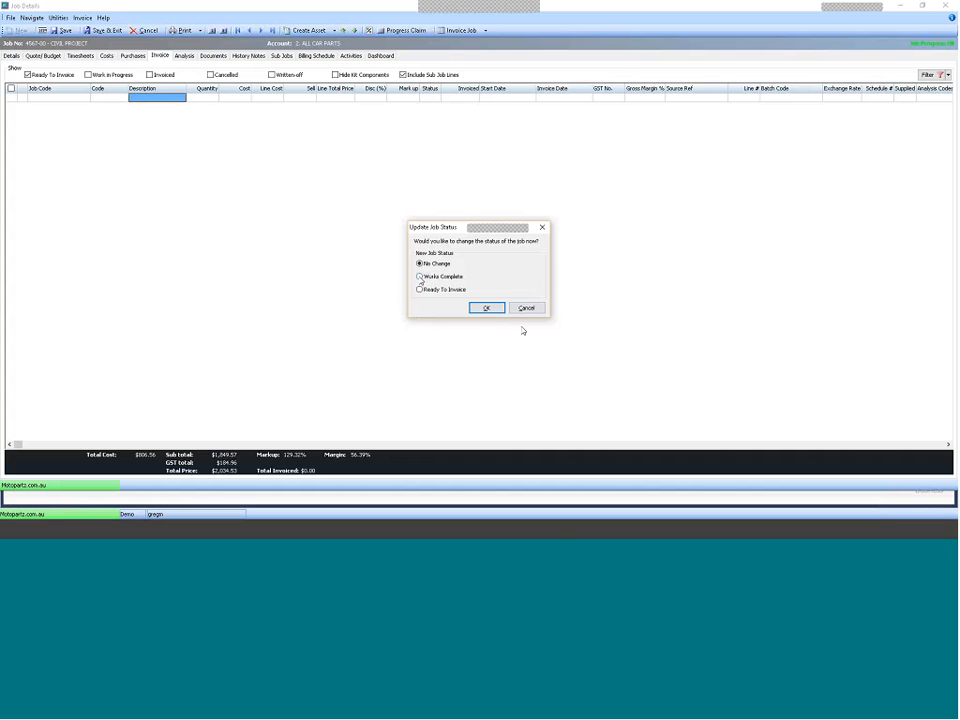
# Change the job status to Works Complete and check the job's details and invoice lines
pyautogui.click(420, 276)
pyautogui.press('Return')
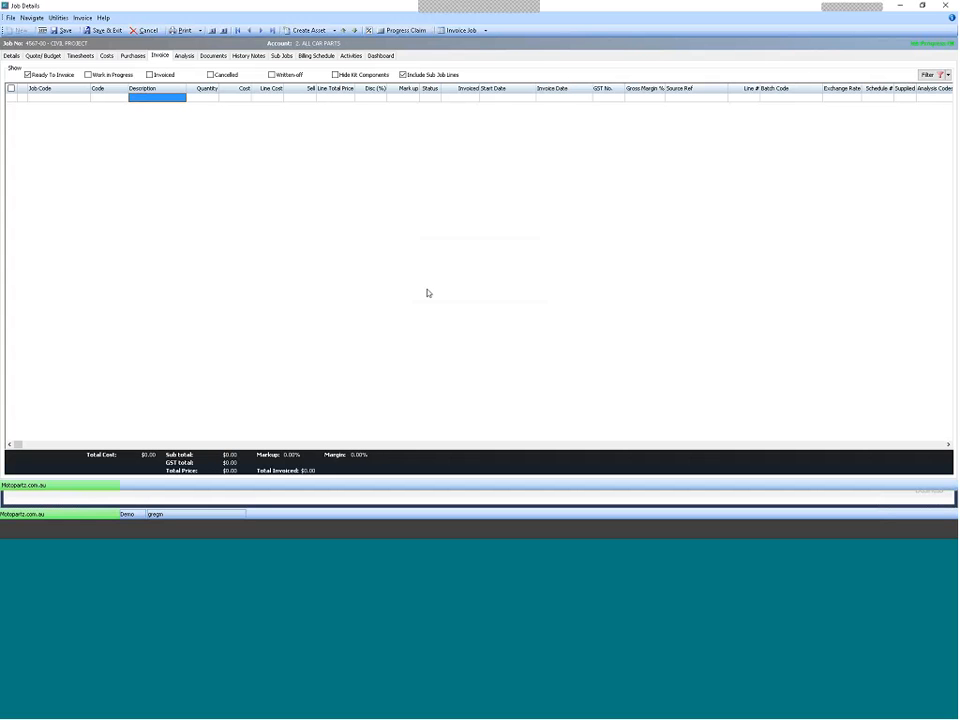
pyautogui.click(11, 55)
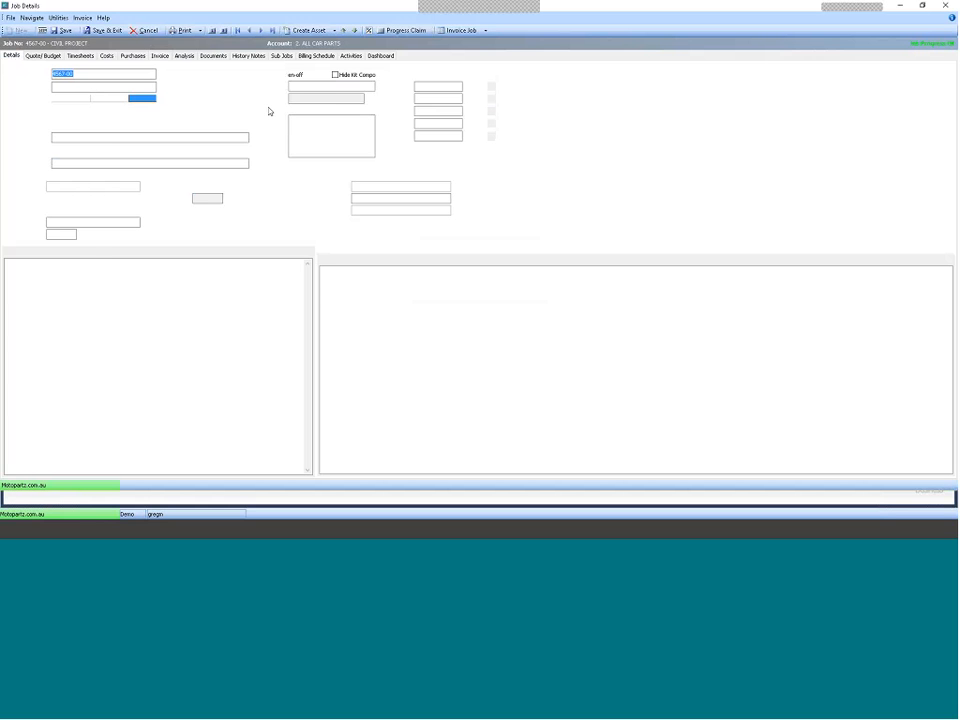
pyautogui.click(166, 58)
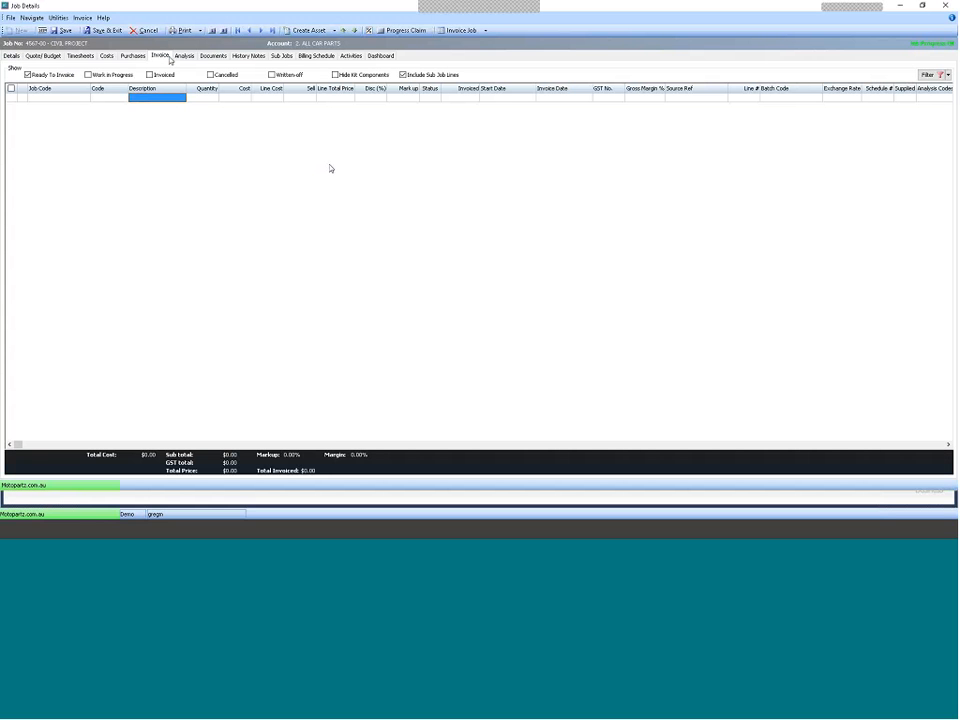
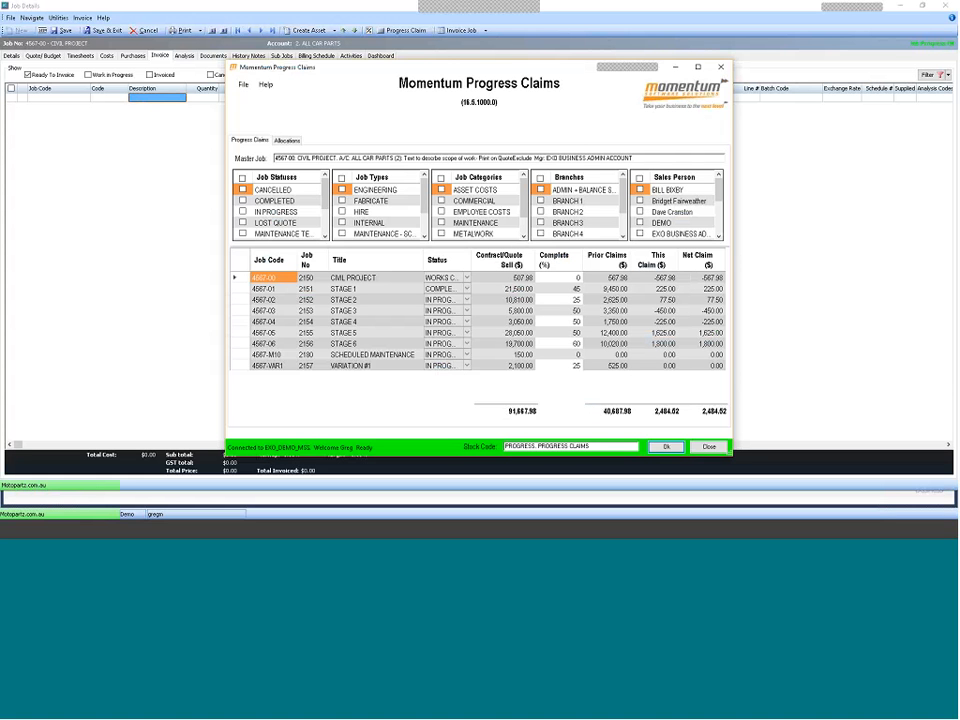
# Close the progress claim without processing it, and save and leave the job
pyautogui.click(711, 447)
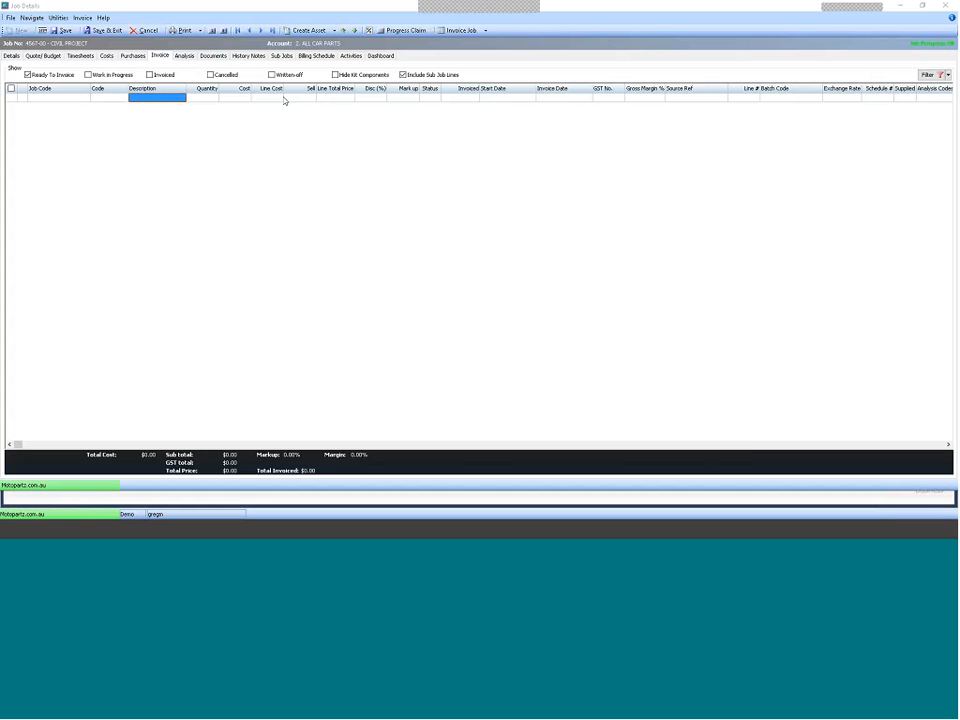
pyautogui.click(106, 30)
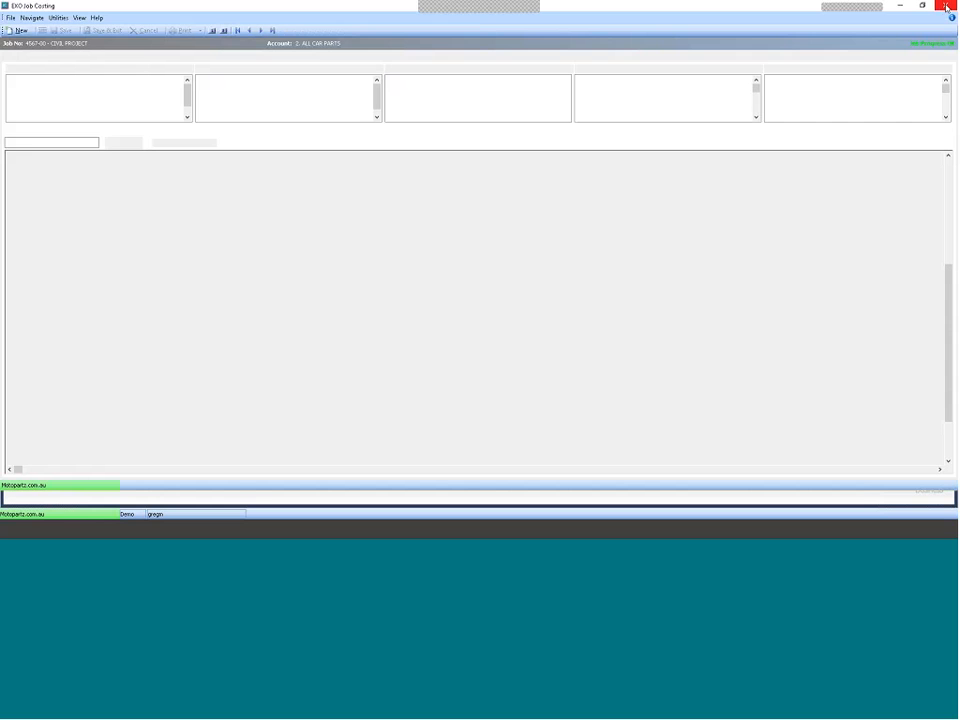
pyautogui.click(946, 6)
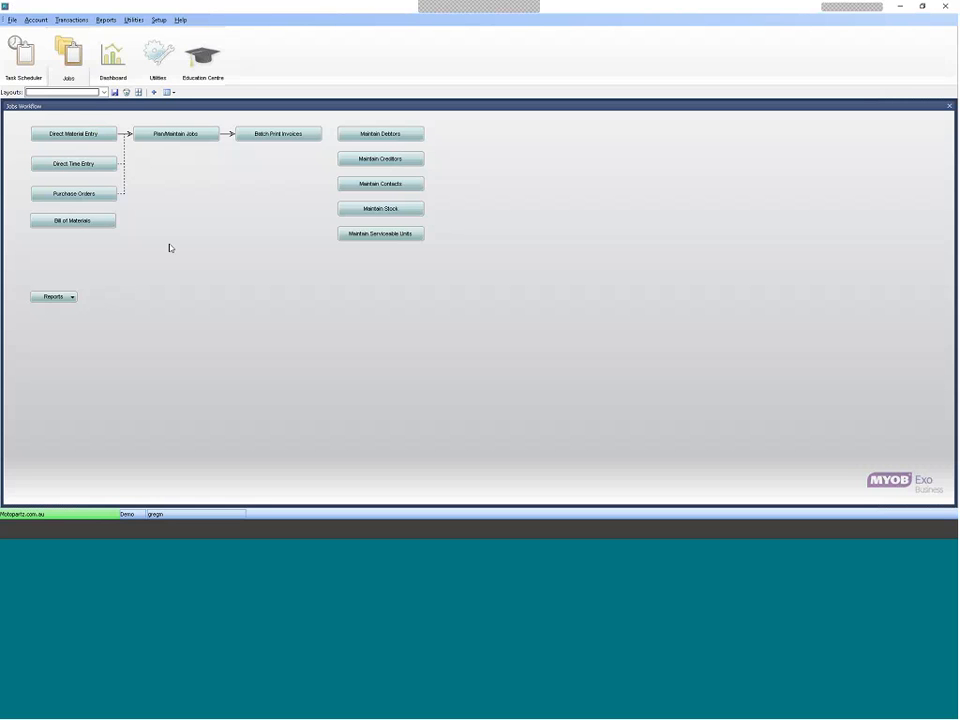
# Open the Momentum Job Costs Vs Budget report and set Show Sub Jobs to Yes
pyautogui.click(106, 20)
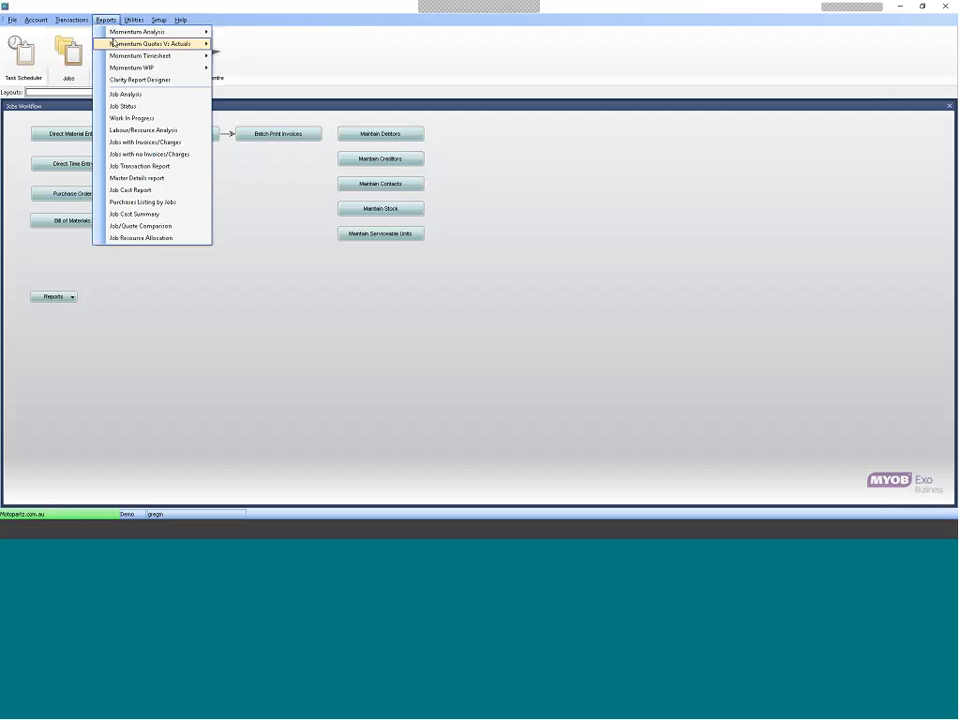
pyautogui.moveTo(145, 45)
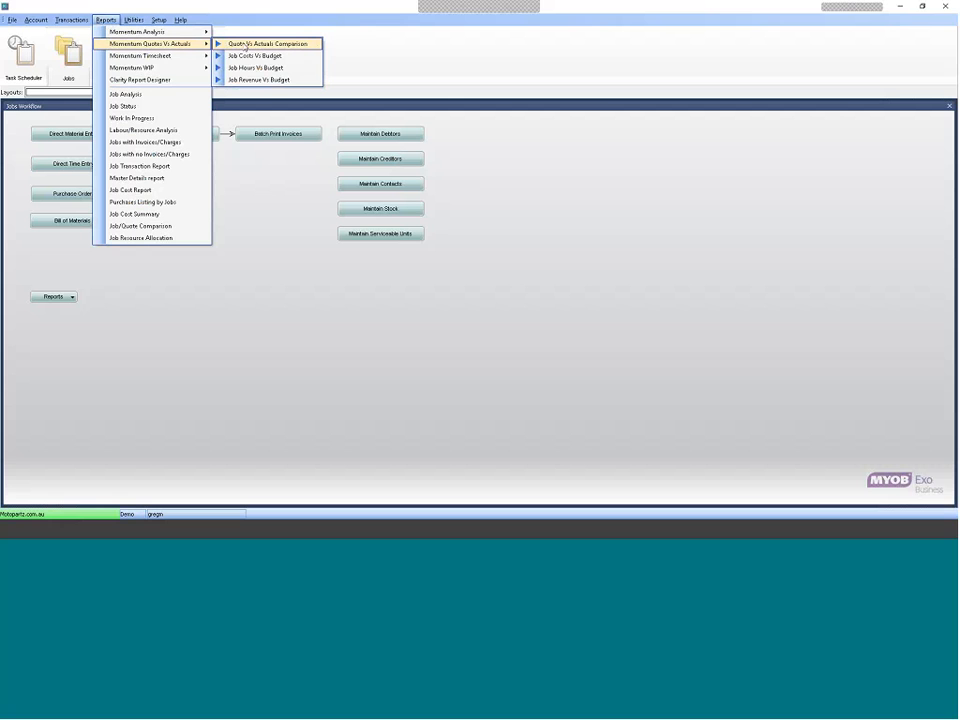
pyautogui.click(245, 56)
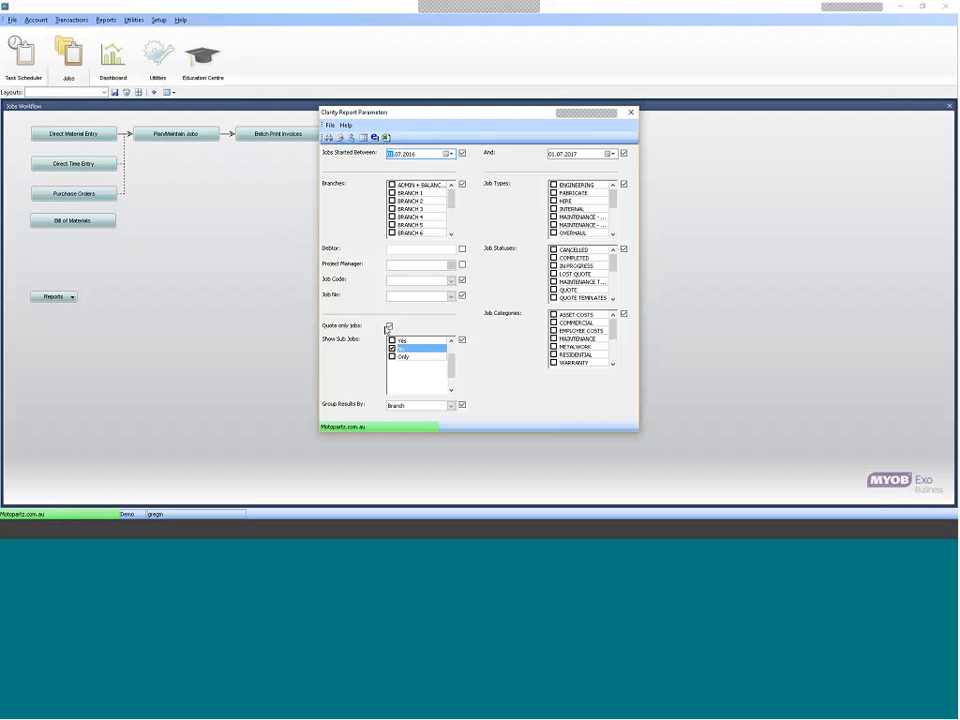
pyautogui.click(391, 341)
# Filter the report by debtor PAUL HOLLAND MOTORS, preview it as a whole page, and close the preview
pyautogui.click(392, 250)
pyautogui.write('HOLLAND')
pyautogui.press('Return')
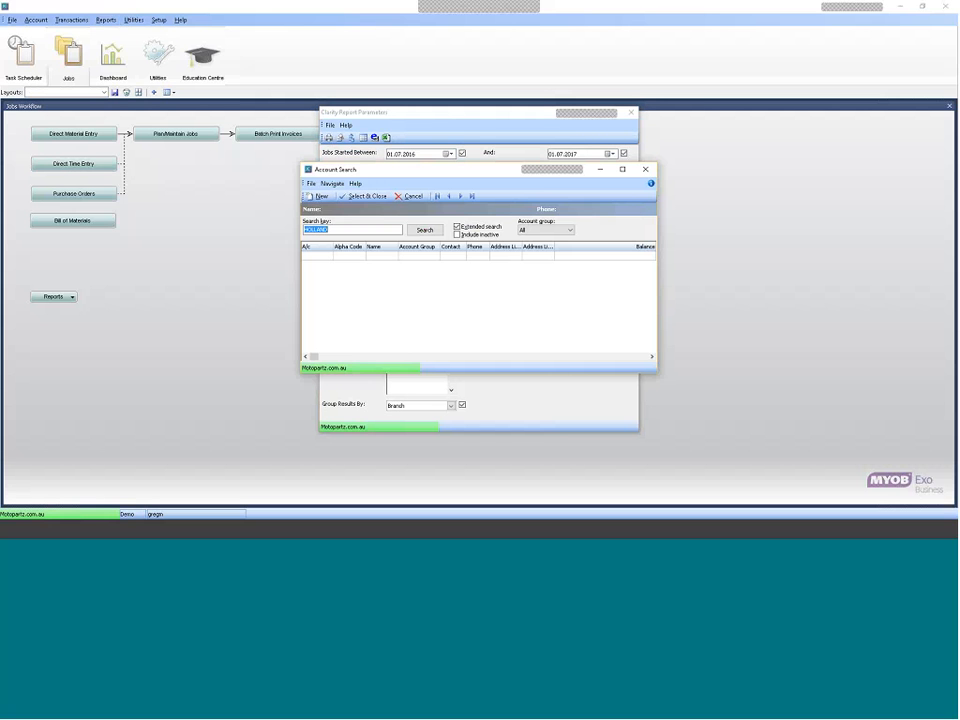
pyautogui.doubleClick(373, 255)
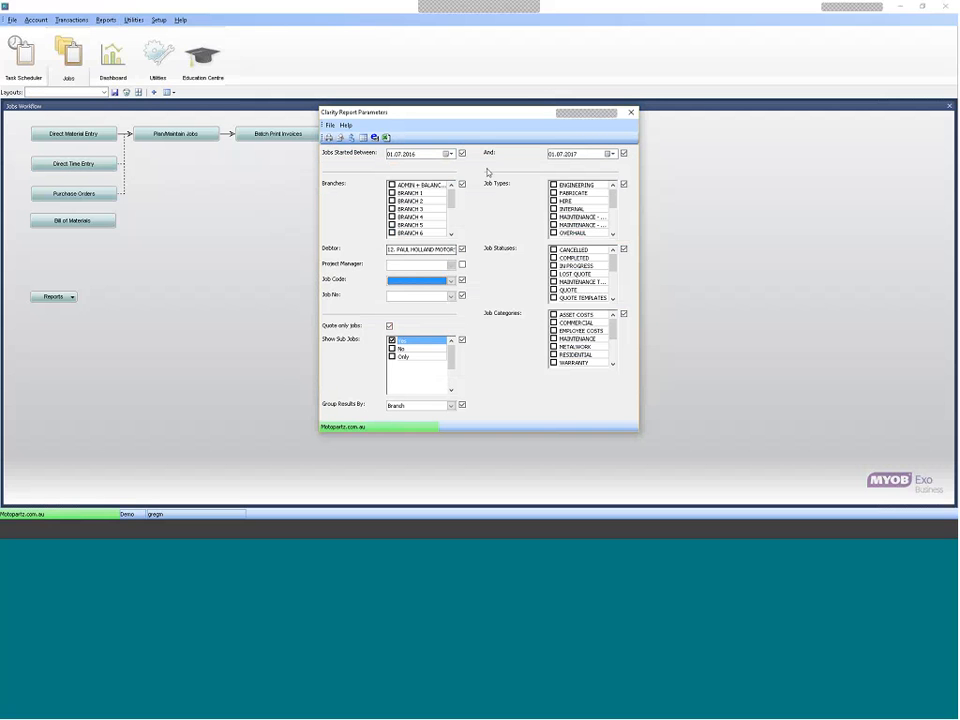
pyautogui.click(556, 154)
pyautogui.click(341, 139)
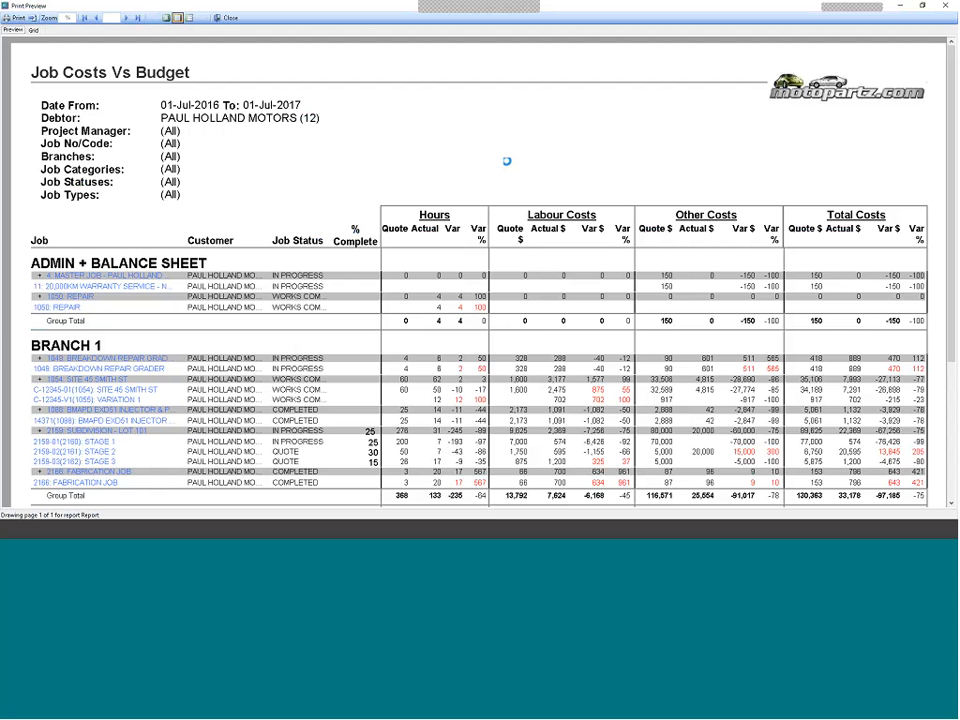
pyautogui.click(189, 18)
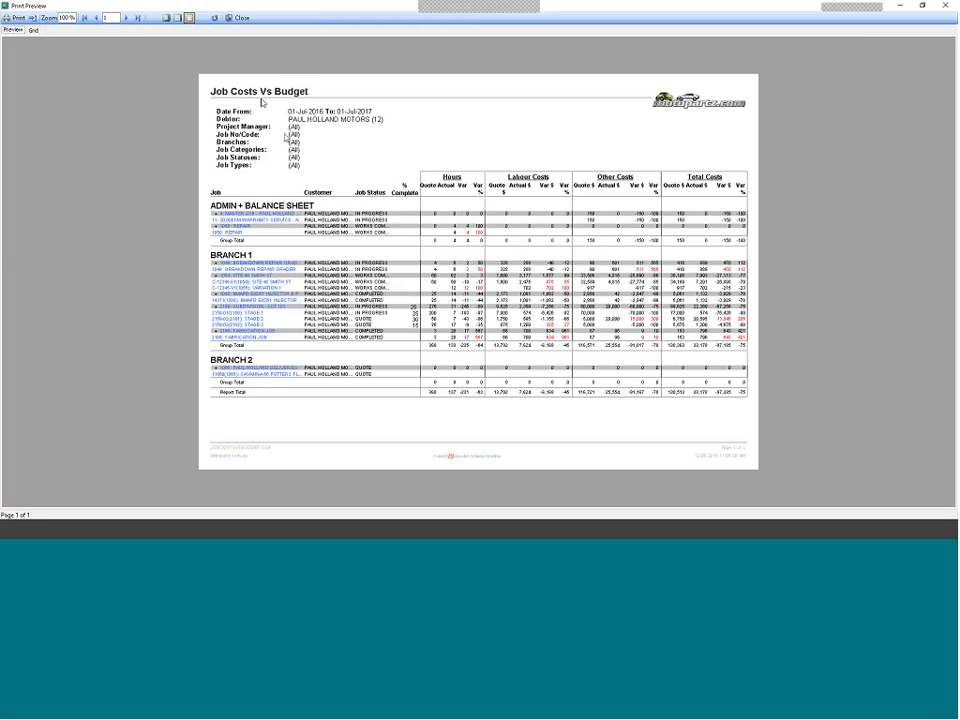
pyautogui.click(237, 18)
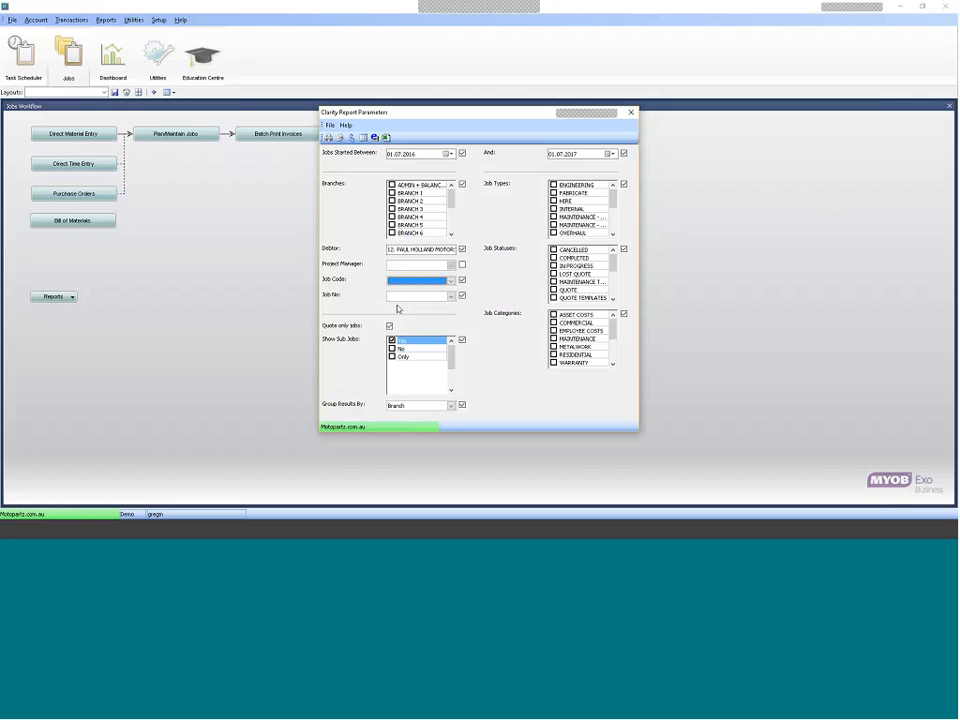
# Group the report results by Master Job, preview it as a whole page, and review both pages
pyautogui.click(436, 406)
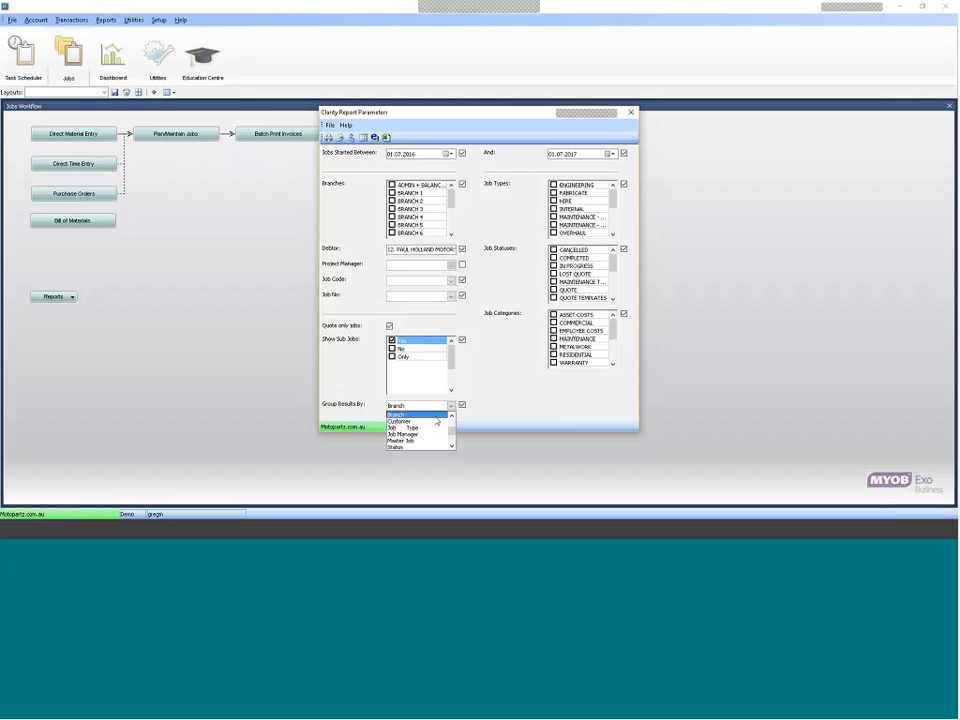
pyautogui.click(405, 440)
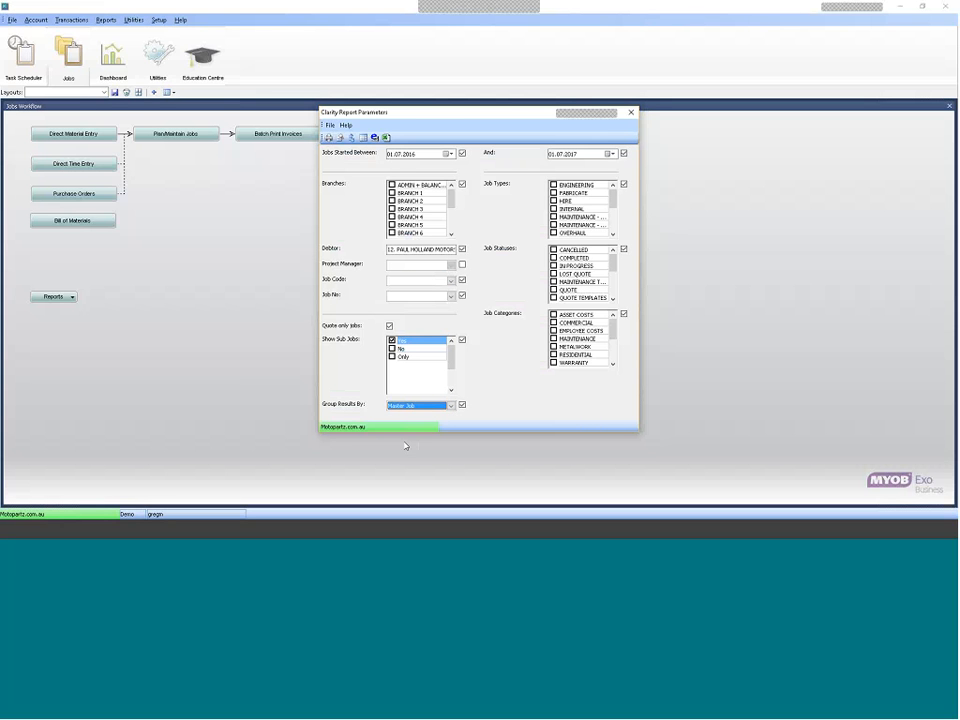
pyautogui.click(341, 140)
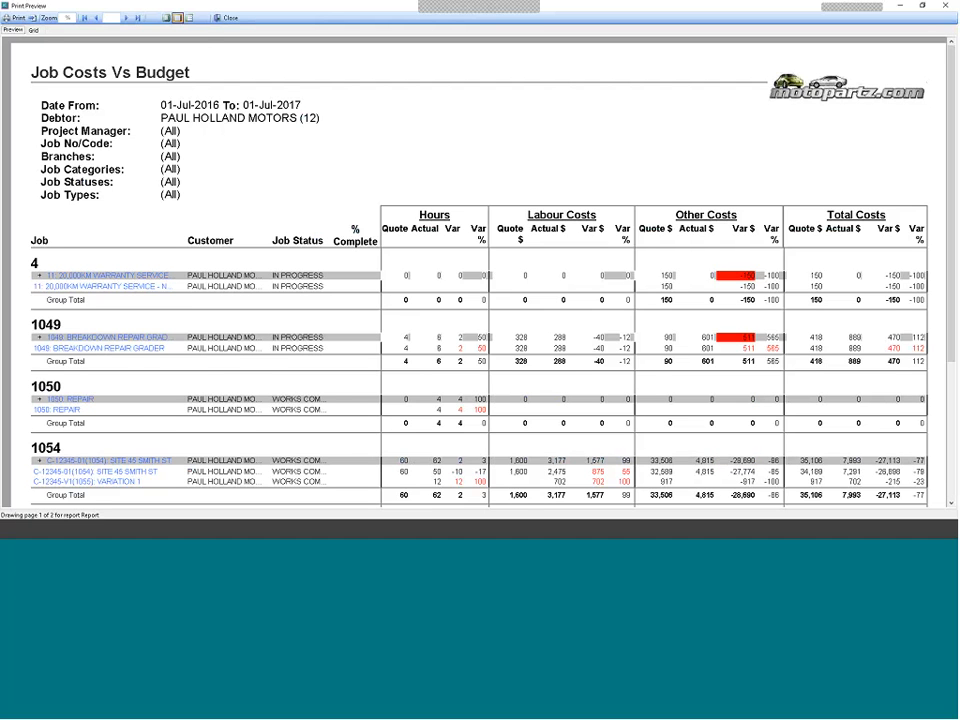
pyautogui.click(190, 19)
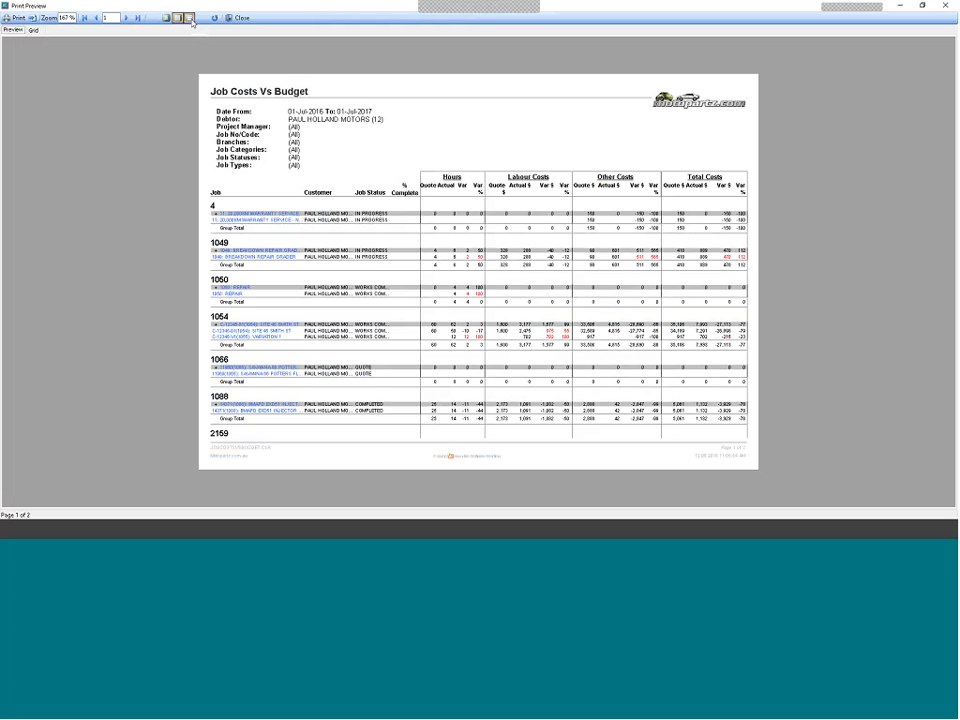
pyautogui.click(126, 18)
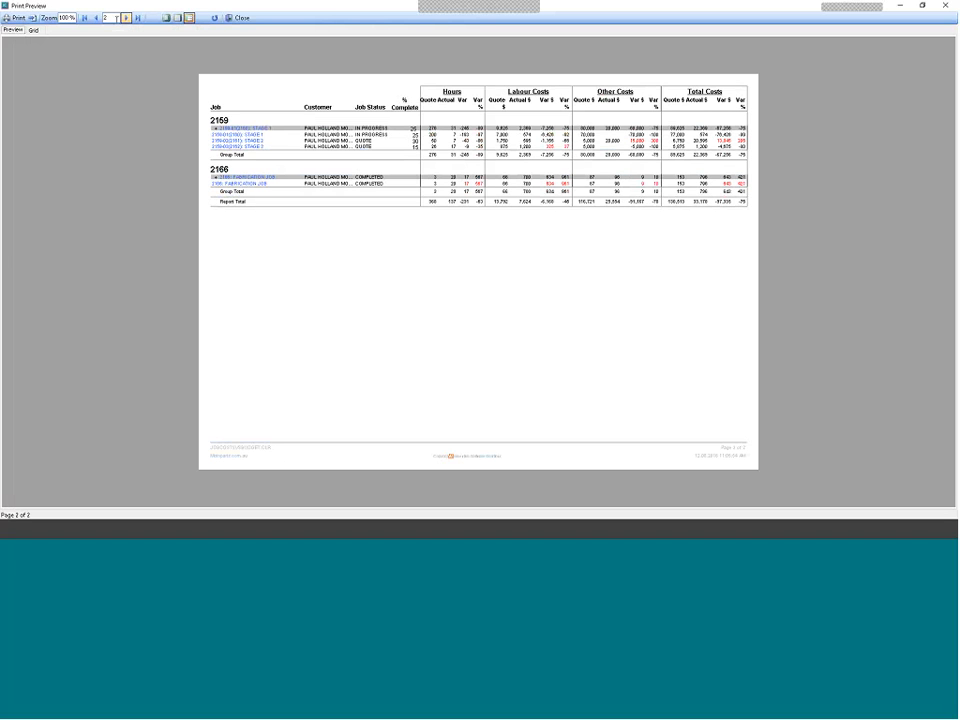
pyautogui.click(96, 18)
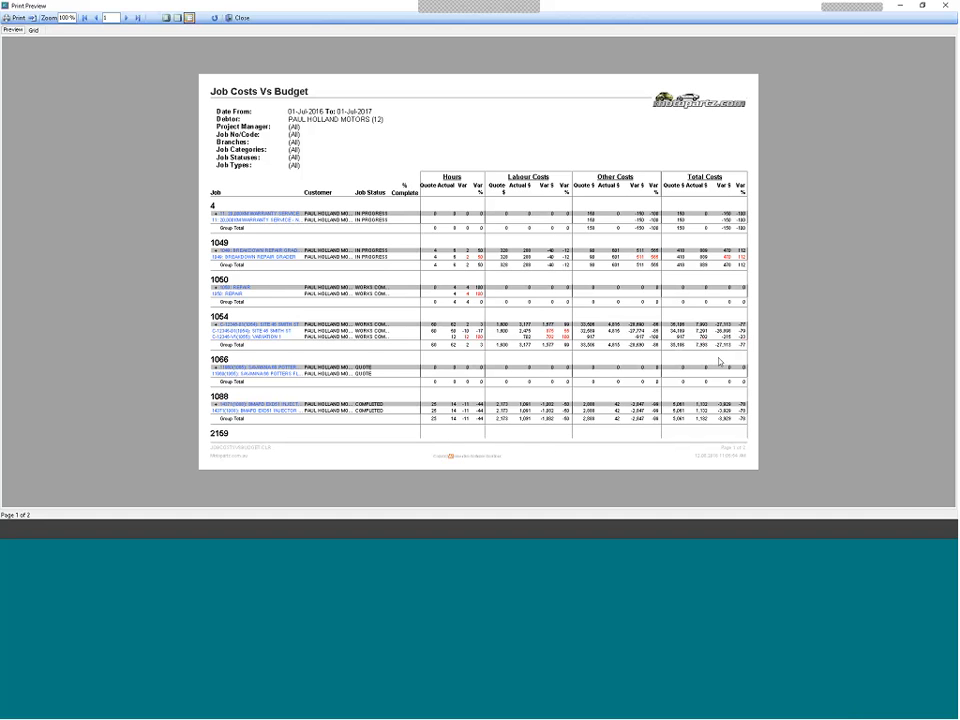
# Open job C-12345-01 from the report and view its timesheets with invoiced, cancelled and written-off lines included
pyautogui.click(275, 341)
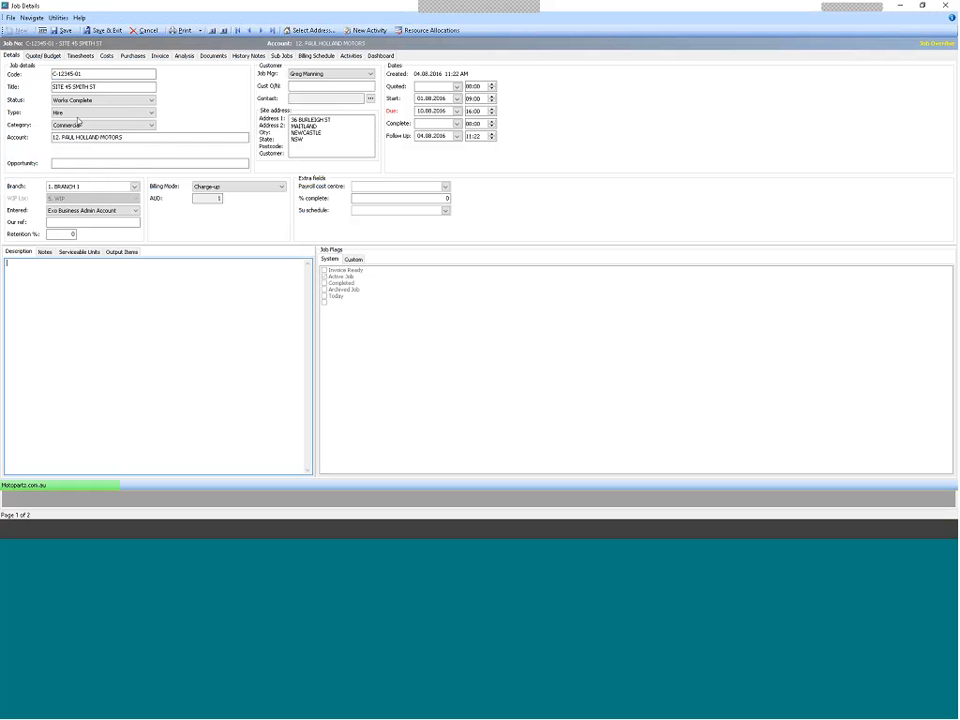
pyautogui.click(86, 56)
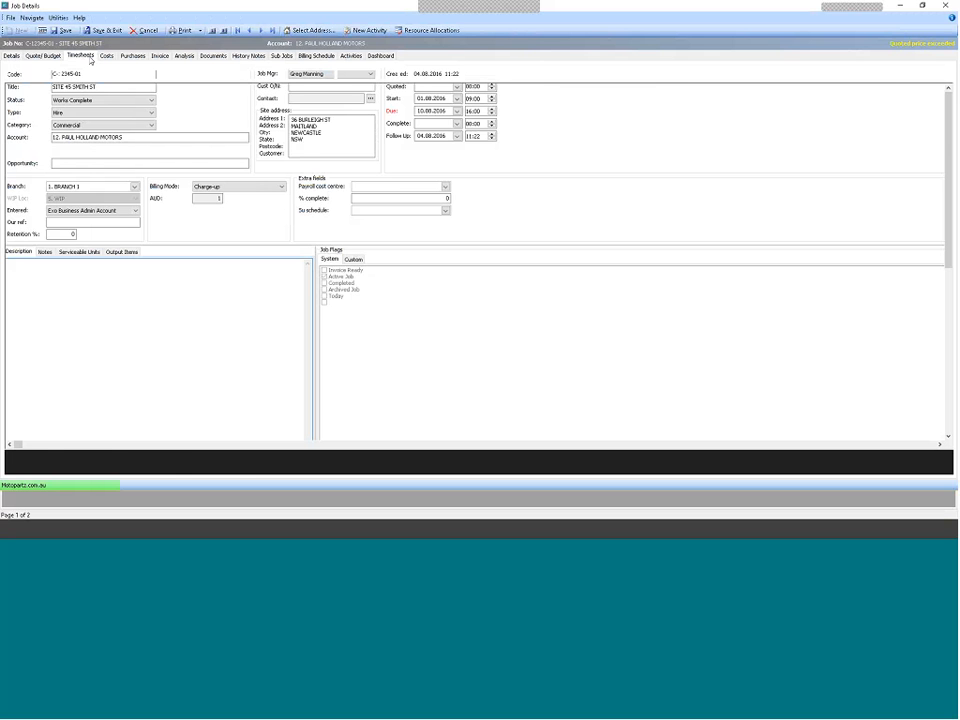
pyautogui.click(121, 76)
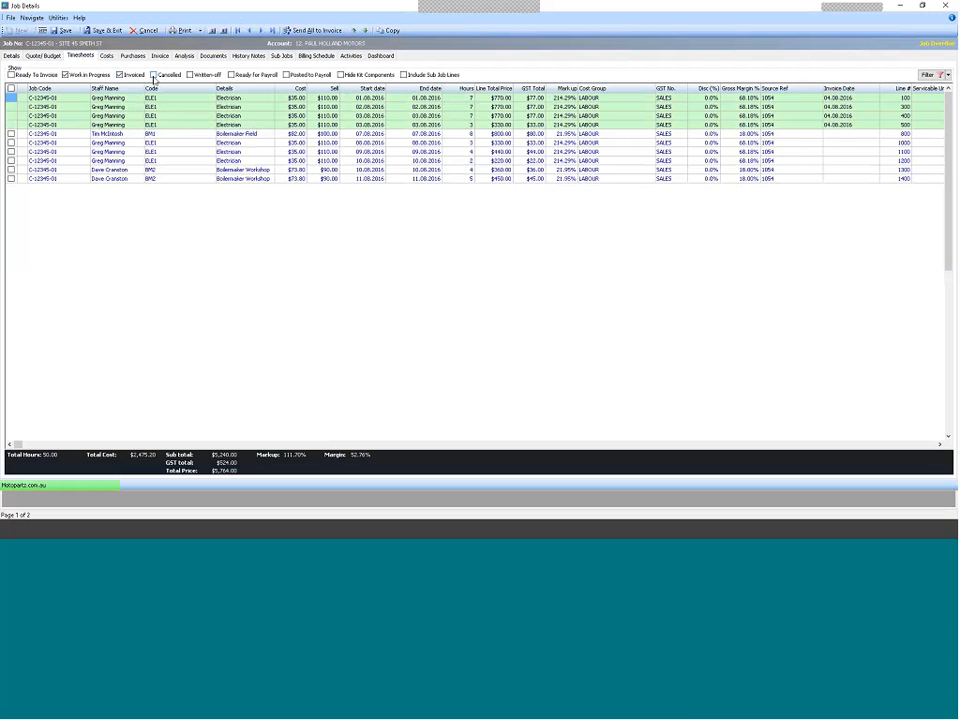
pyautogui.click(154, 75)
pyautogui.click(196, 75)
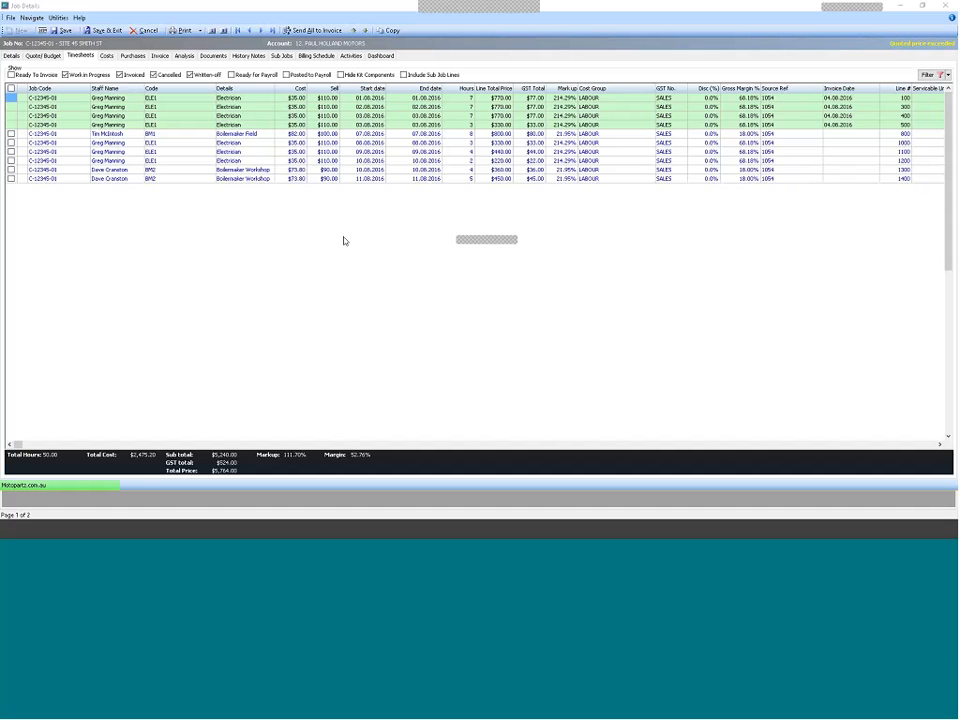
# Leave the job, close the report preview, and switch to the PowerPoint presentation
pyautogui.click(458, 298)
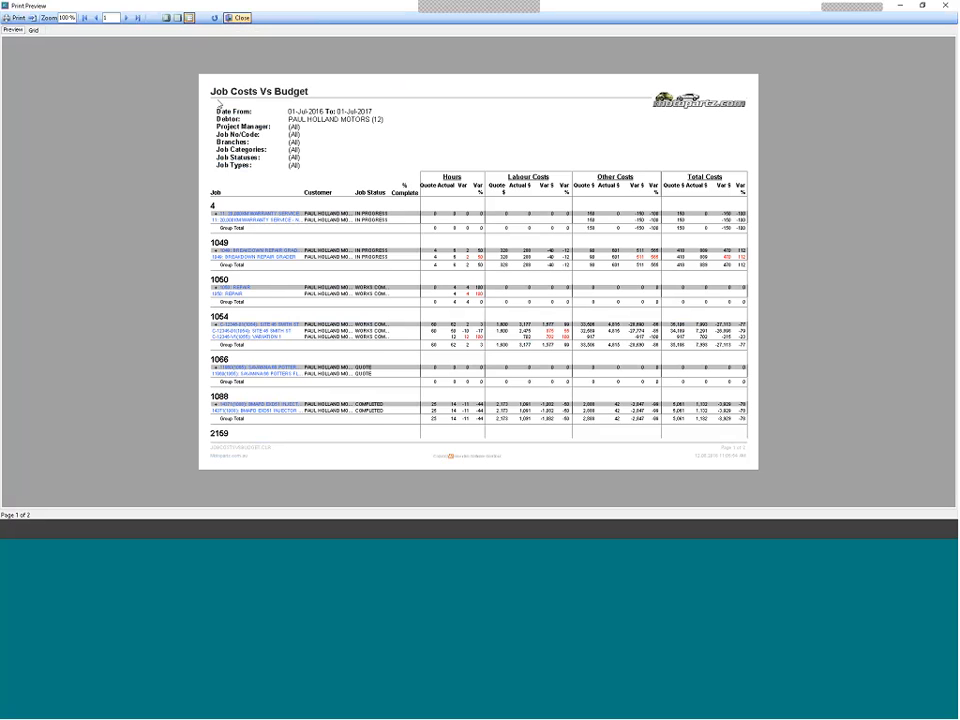
pyautogui.click(238, 18)
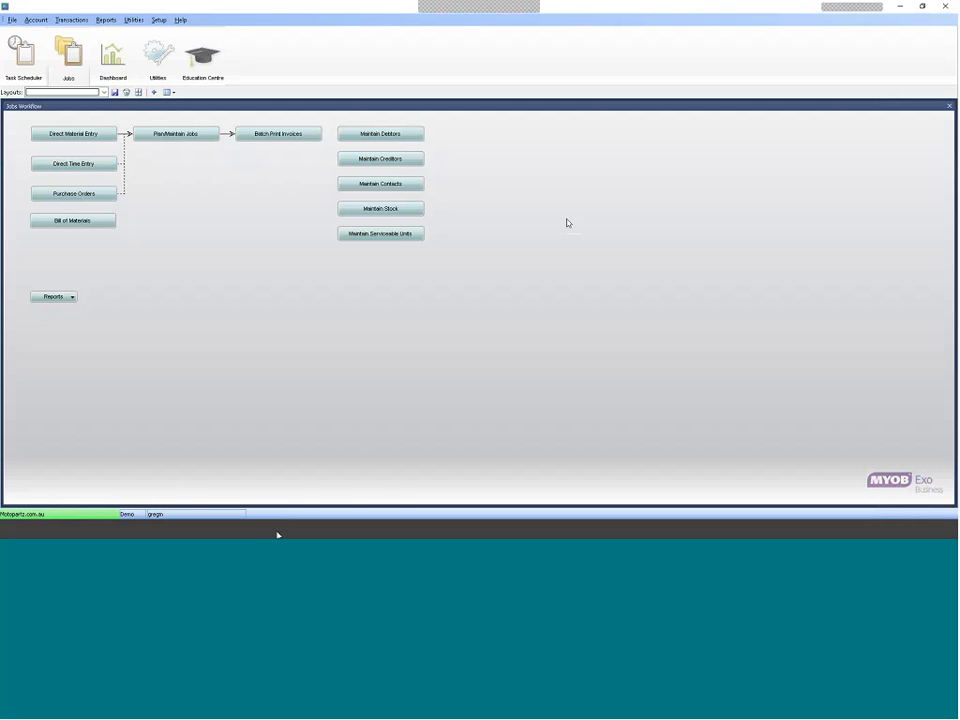
pyautogui.click(278, 534)
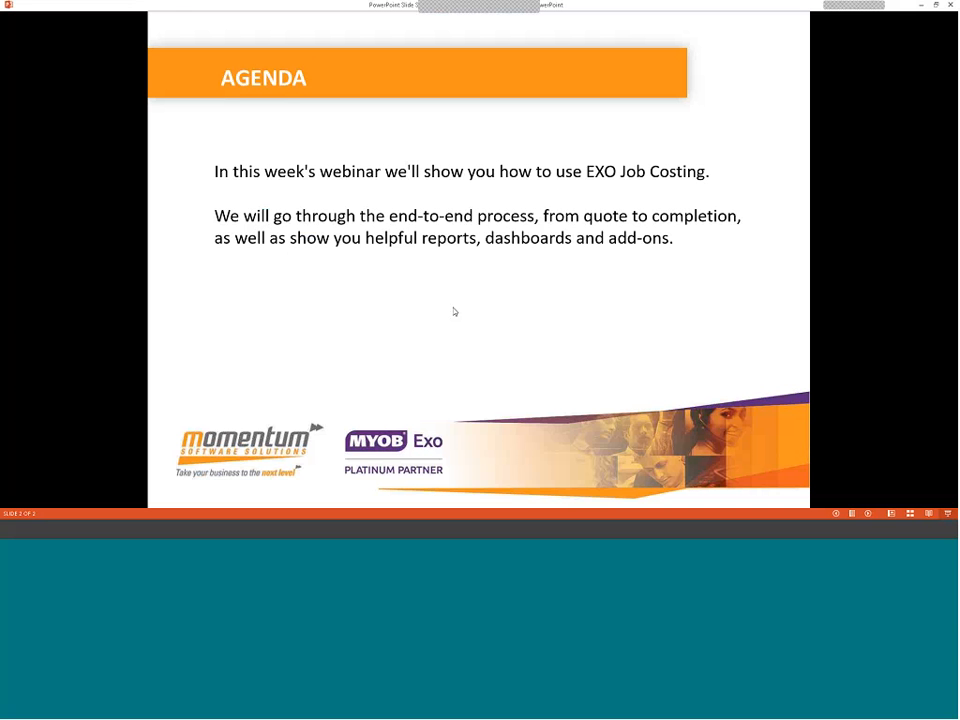
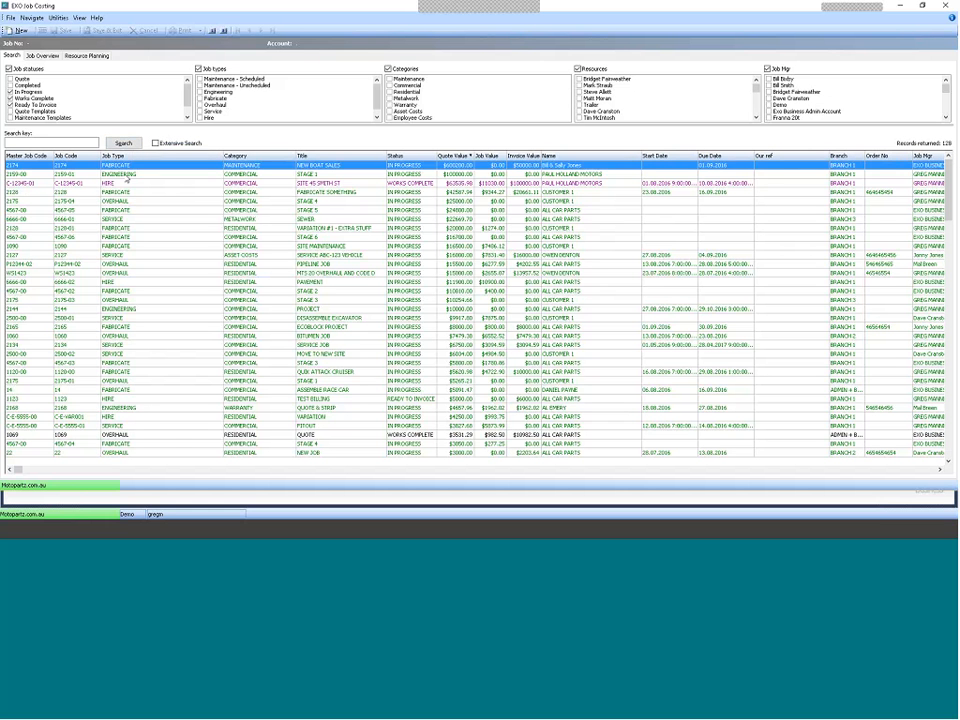
# Open job 2174 NEW BOAT SALES and show its billing schedule
pyautogui.click(130, 174)
pyautogui.click(130, 166)
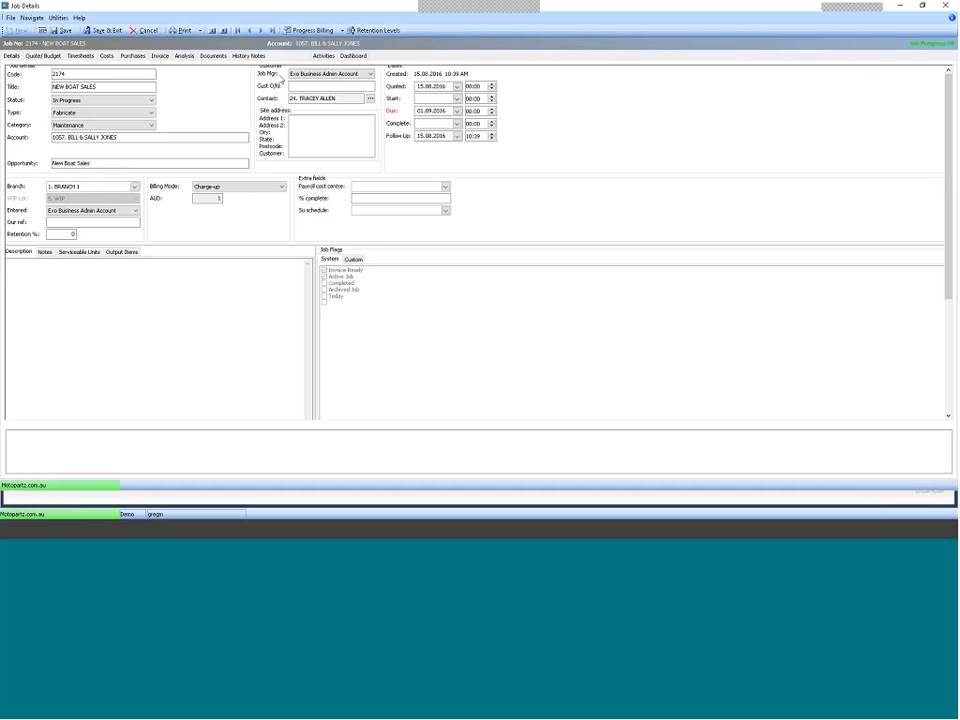
pyautogui.click(84, 136)
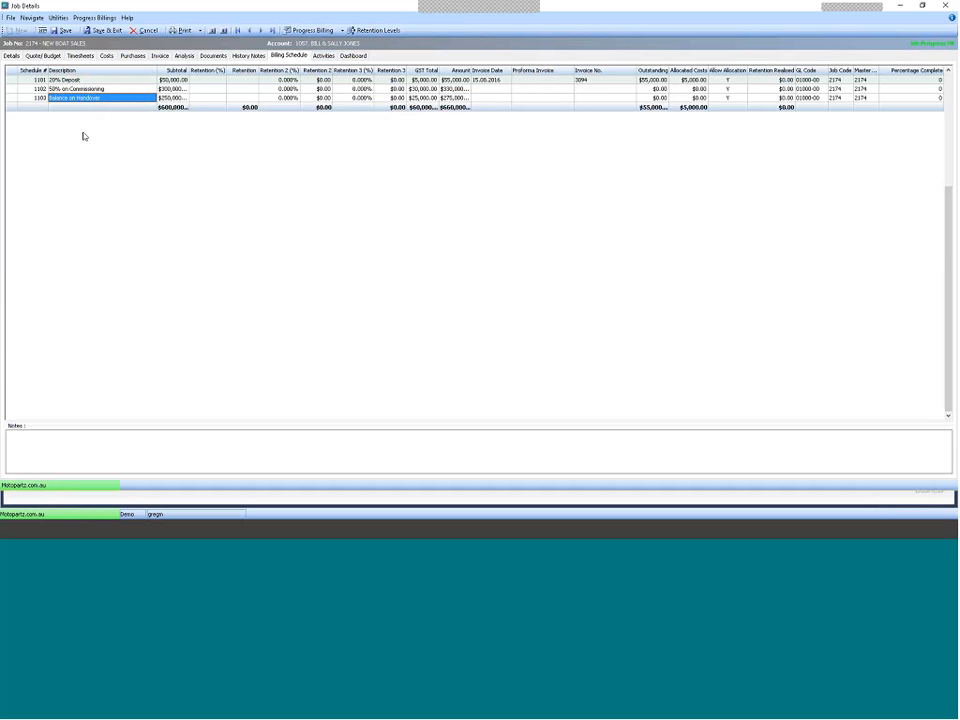
# Examine the commissioning and handover stages in the billing schedule, including the commissioning stage's subtotal, GST, amount and available invoicing actions
pyautogui.press('Tab')
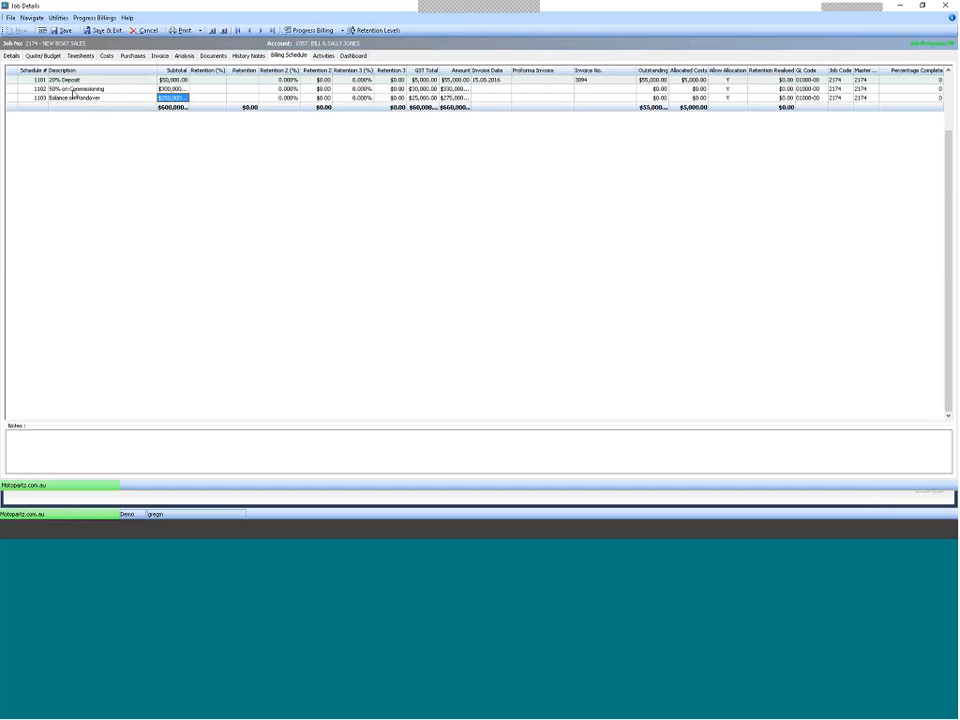
pyautogui.click(173, 89)
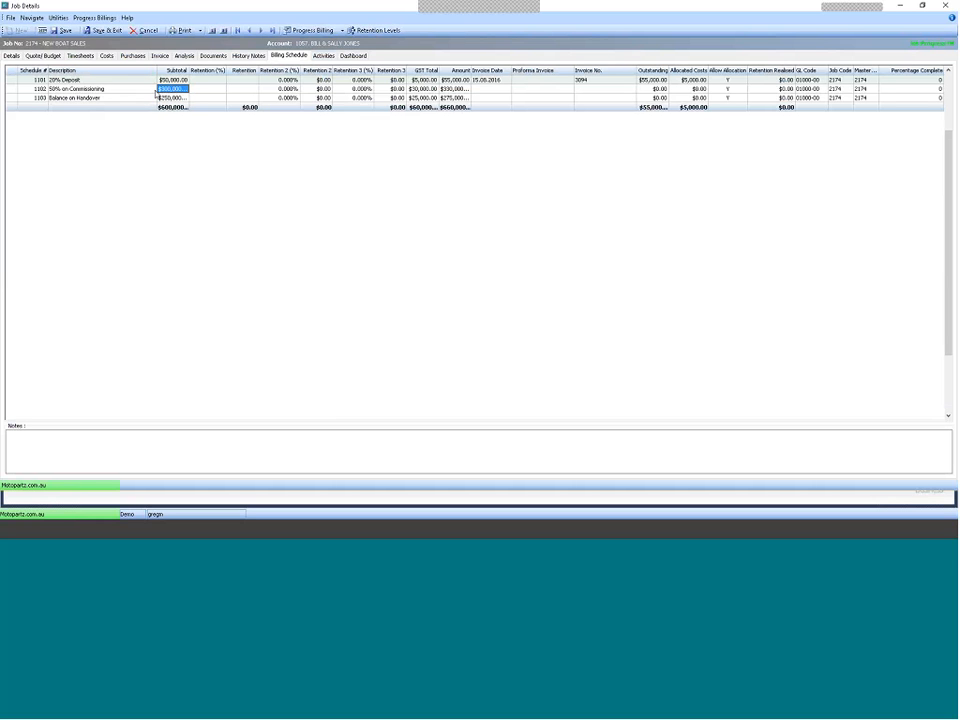
pyautogui.hotkey('shift', 'Tab')
pyautogui.press('Tab')
pyautogui.press('Down')
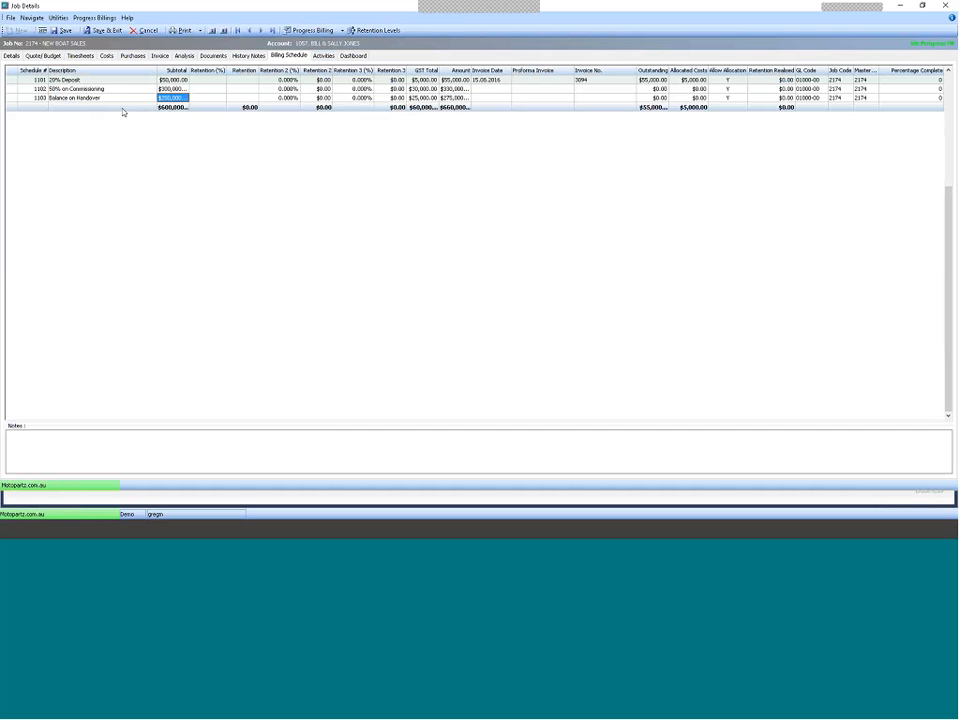
pyautogui.press('Up')
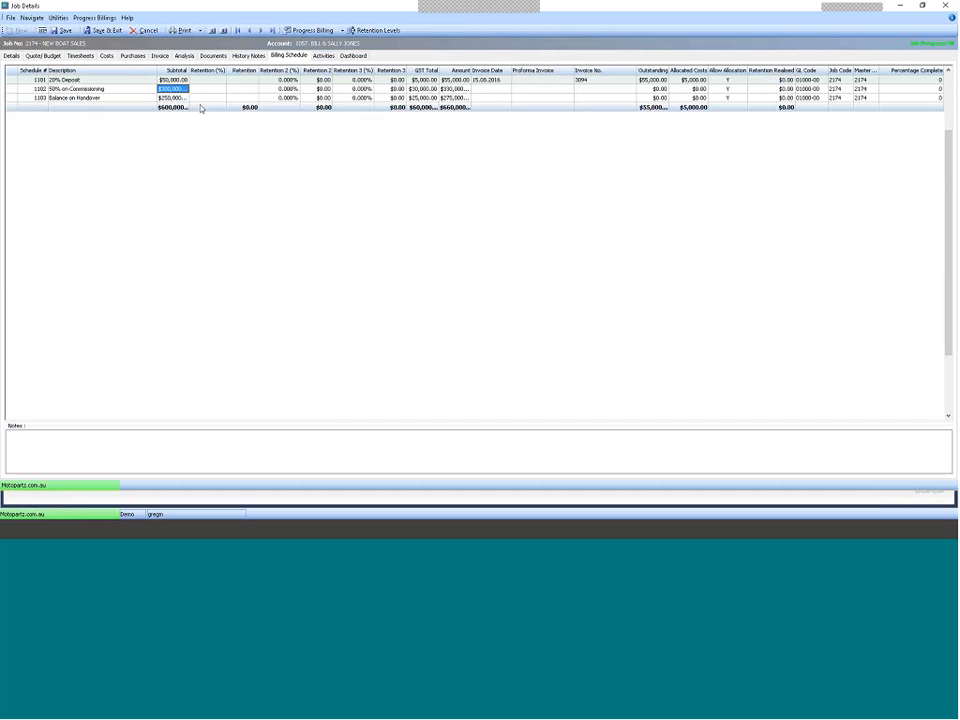
pyautogui.click(450, 89)
pyautogui.click(423, 89)
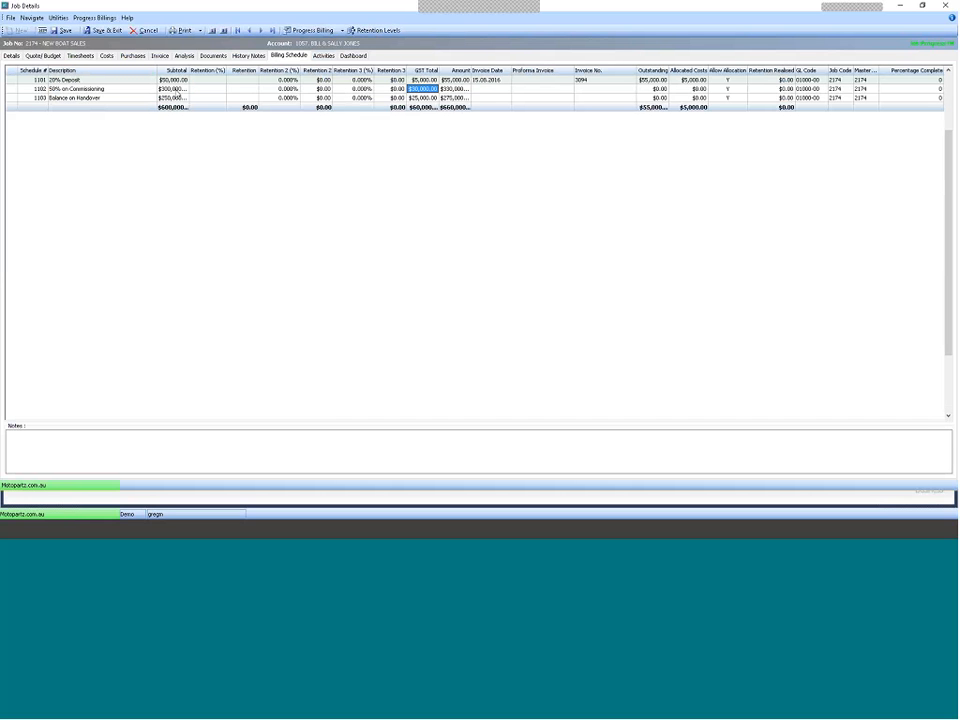
pyautogui.click(173, 89)
pyautogui.rightClick(175, 92)
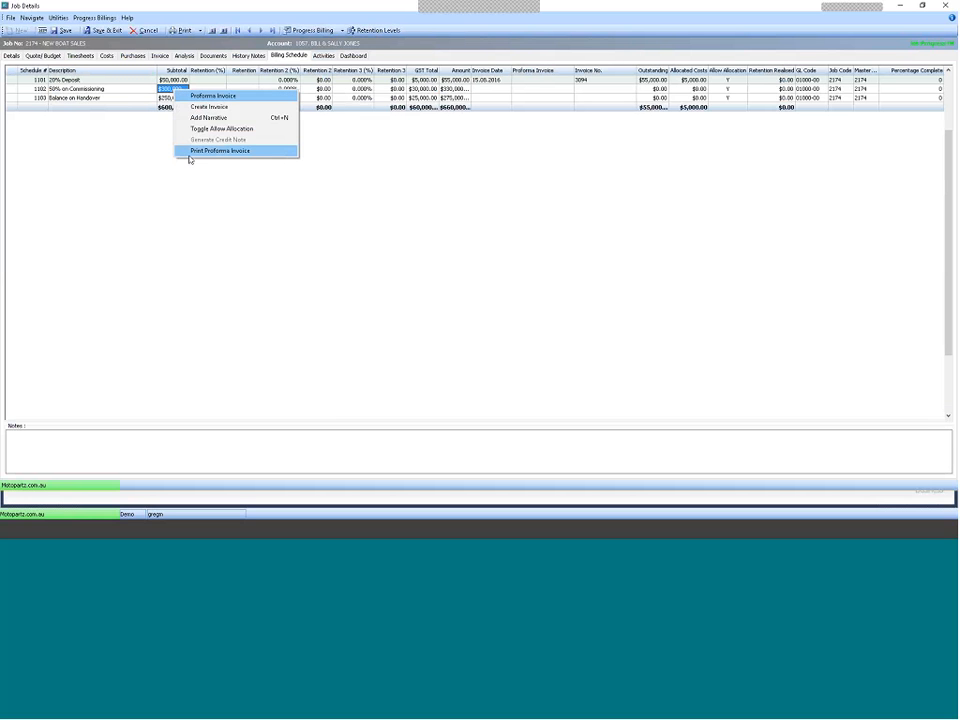
pyautogui.click(98, 91)
pyautogui.click(160, 90)
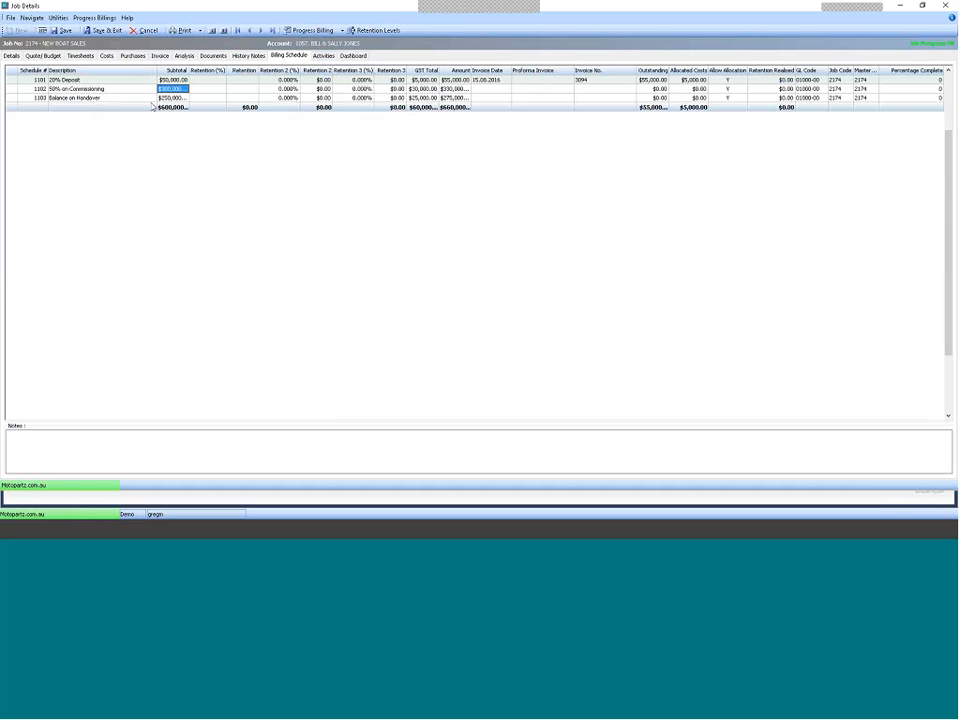
# Delete the 50% on Commissioning line from the billing schedule and confirm the deletion
pyautogui.press('Down')
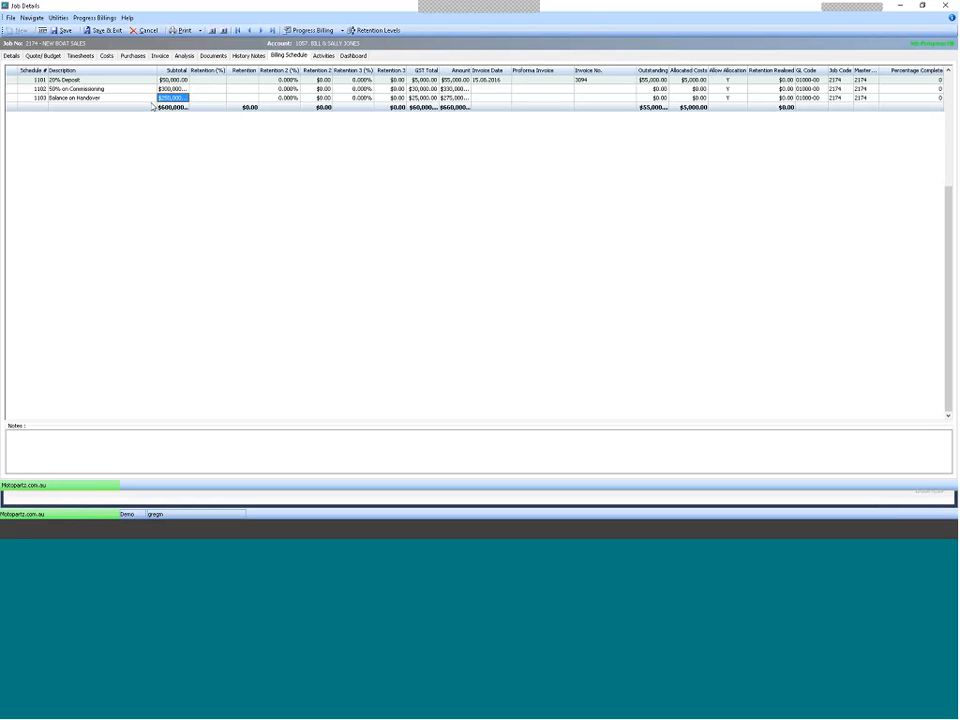
pyautogui.press('Up')
pyautogui.press('Left')
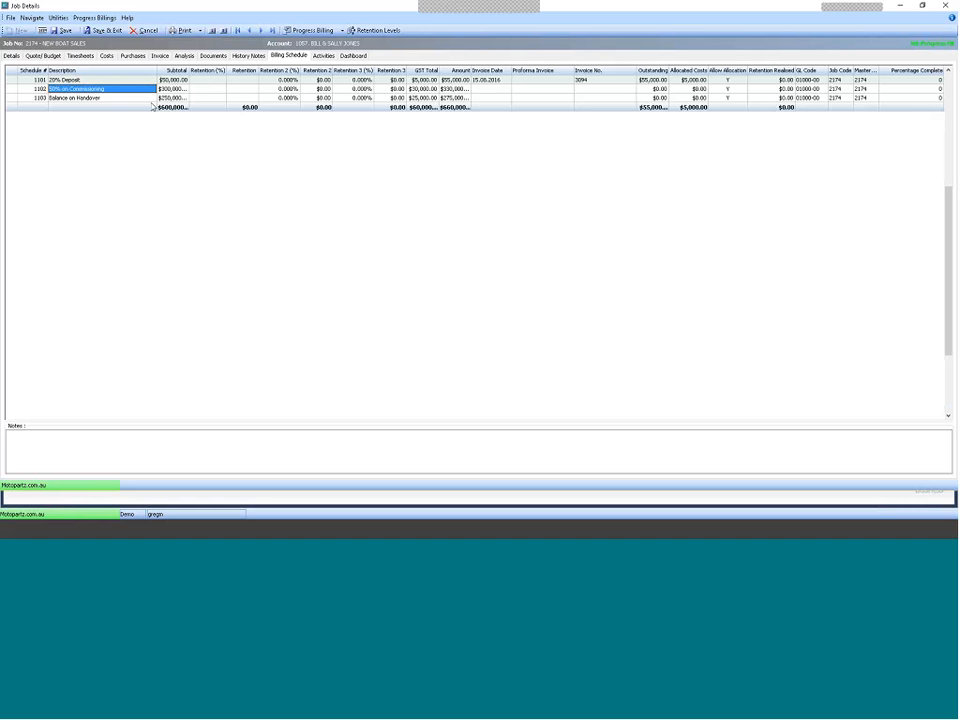
pyautogui.press('Down')
pyautogui.press('Up')
pyautogui.hotkey('ctrl', 'Delete')
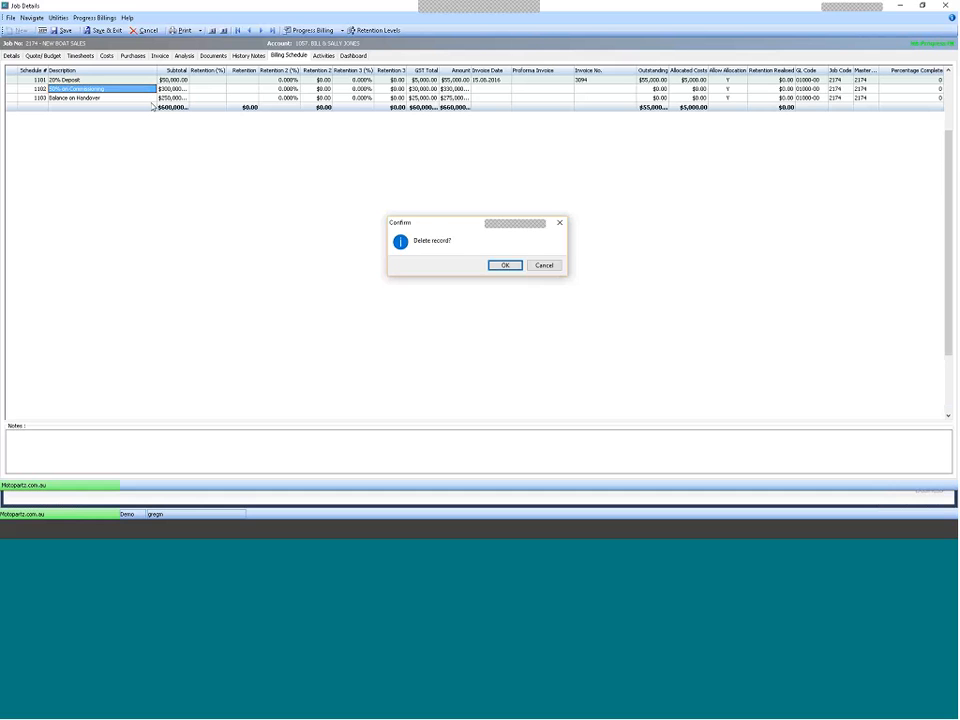
pyautogui.press('Return')
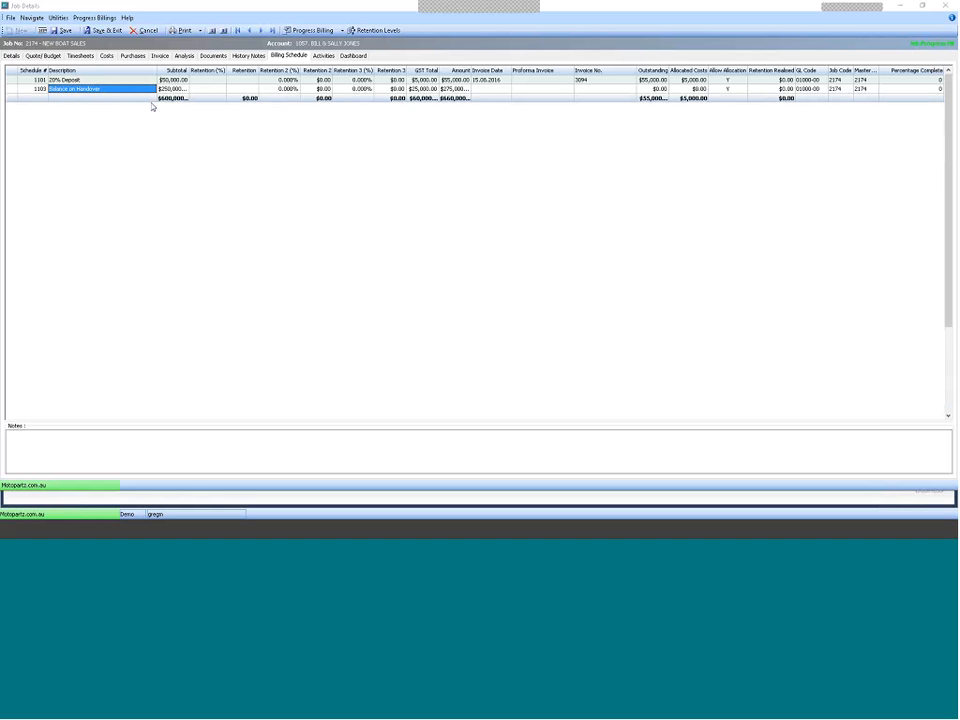
# Check the invoice date, invoice number and amount of the 20% Deposit line, and return to the Balance on Handover line
pyautogui.press('Up')
pyautogui.press('Down')
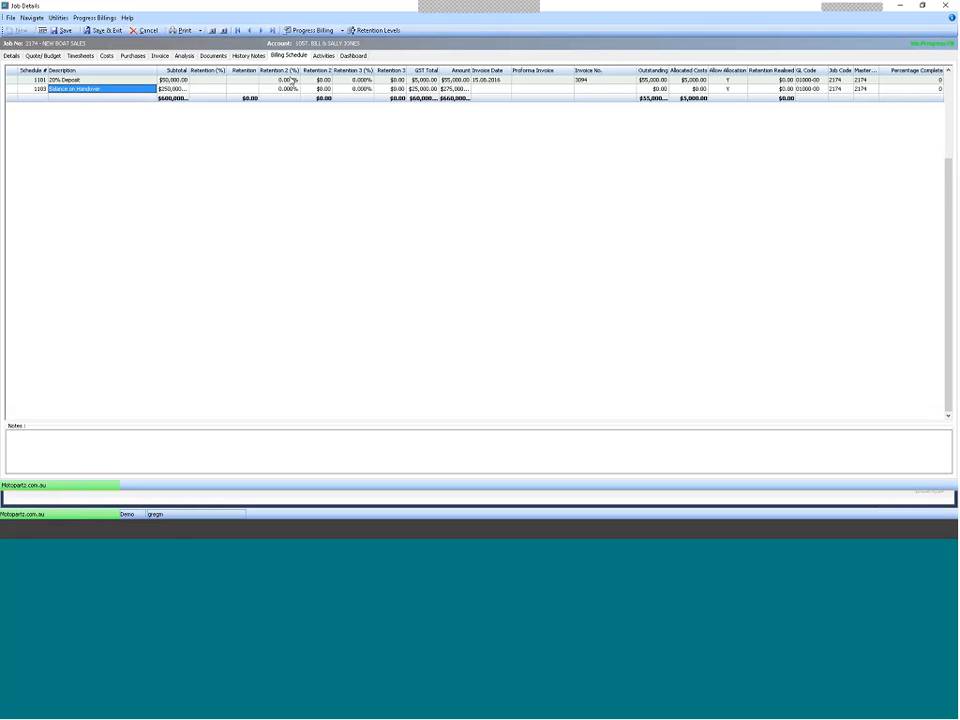
pyautogui.click(501, 80)
pyautogui.click(597, 81)
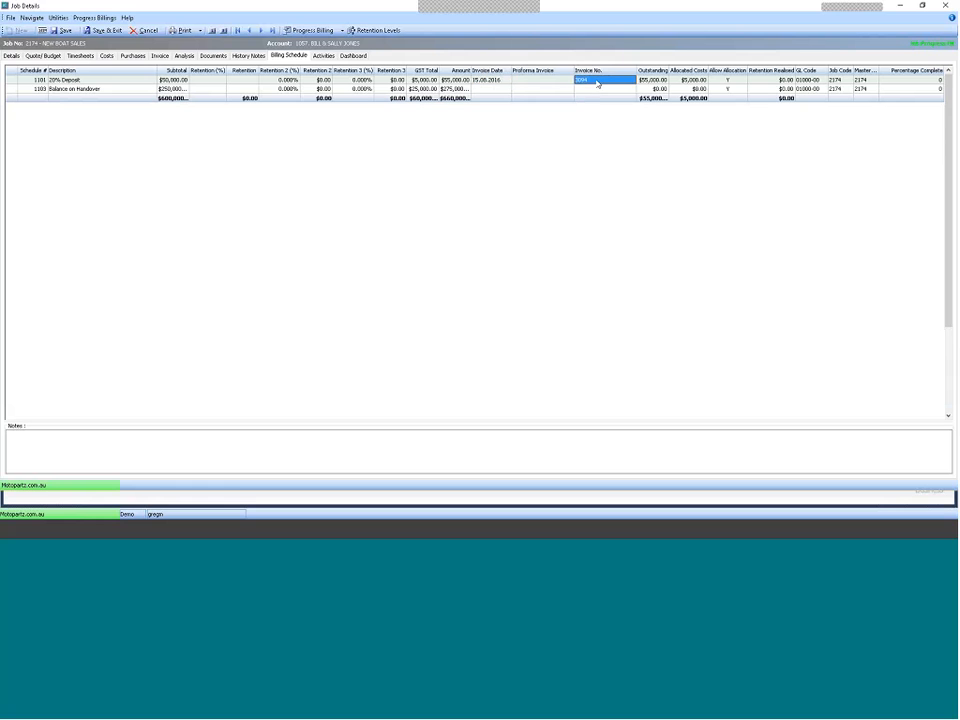
pyautogui.click(444, 81)
pyautogui.click(104, 89)
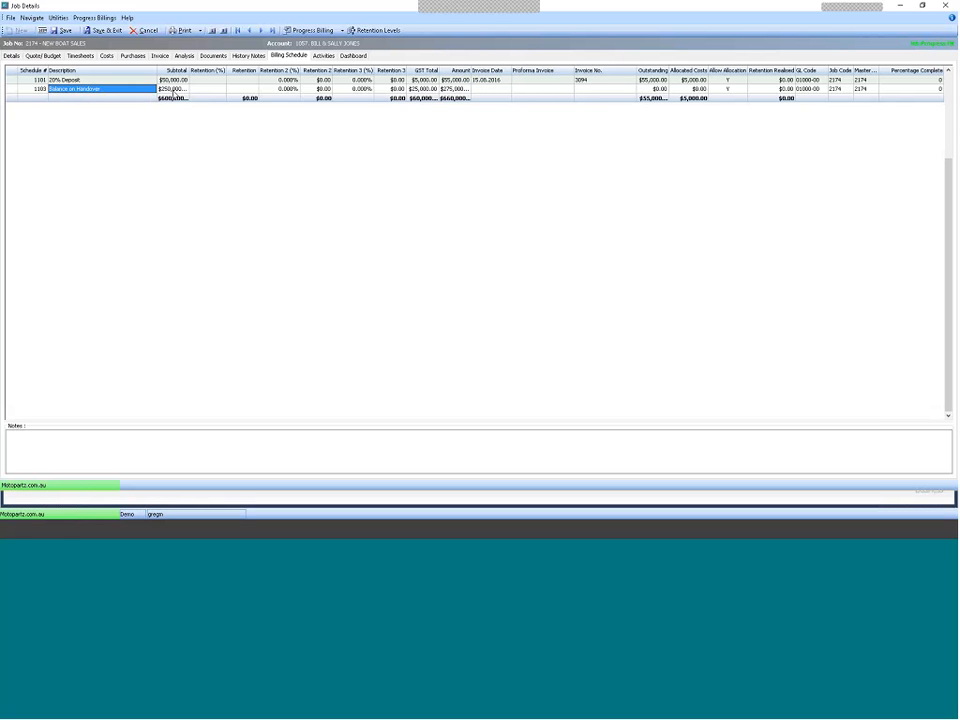
# Check the available source locations for the MOTOR OIL line in the job's quote, and save and close the job
pyautogui.press('Tab')
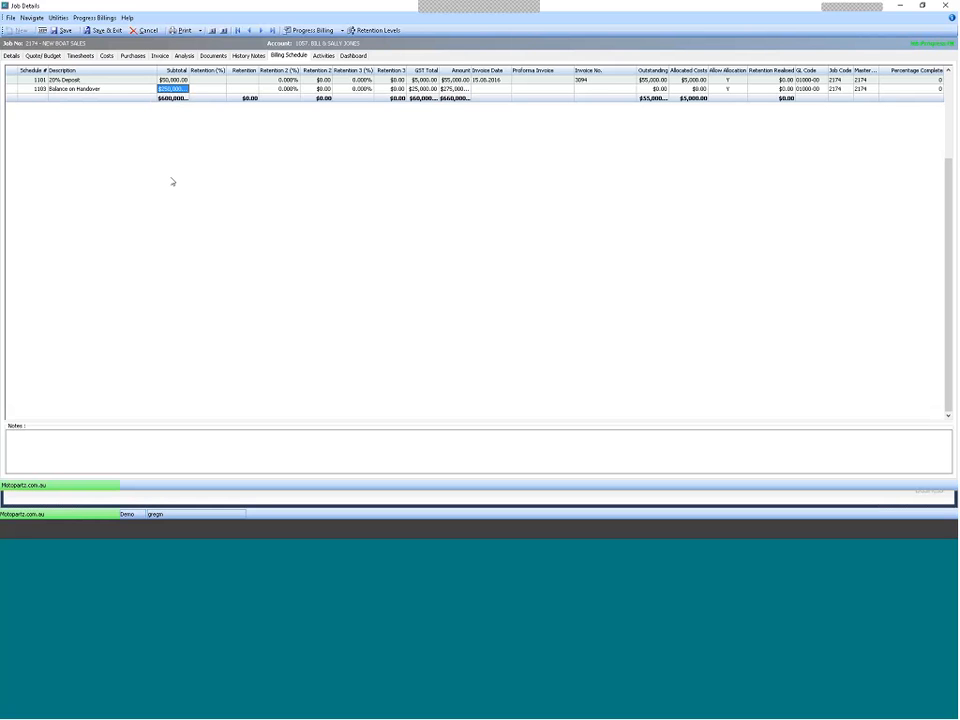
pyautogui.click(43, 55)
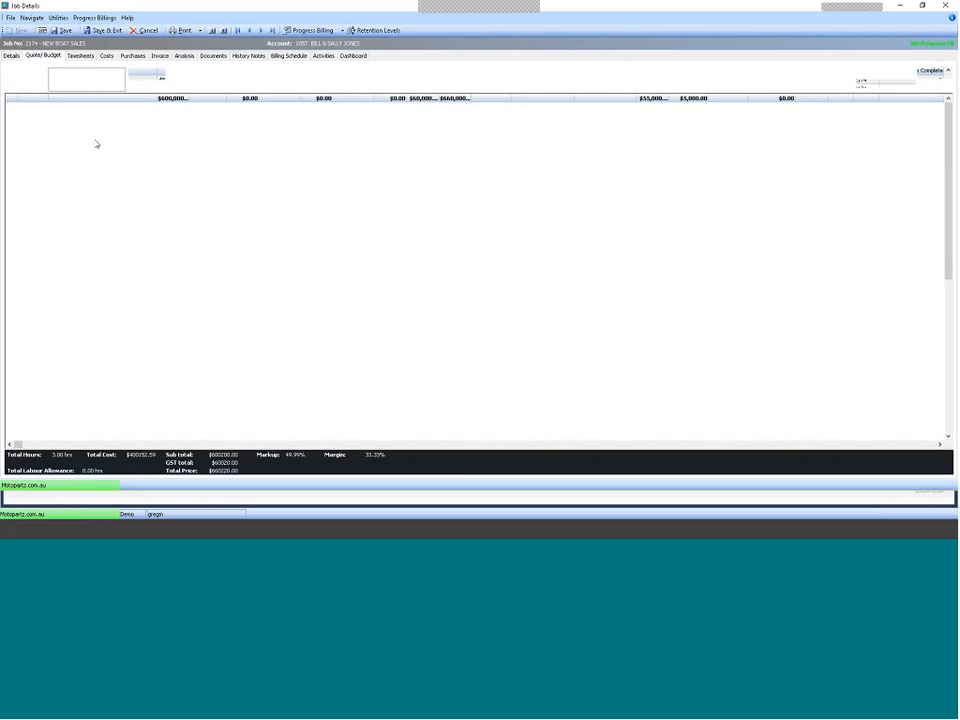
pyautogui.click(150, 163)
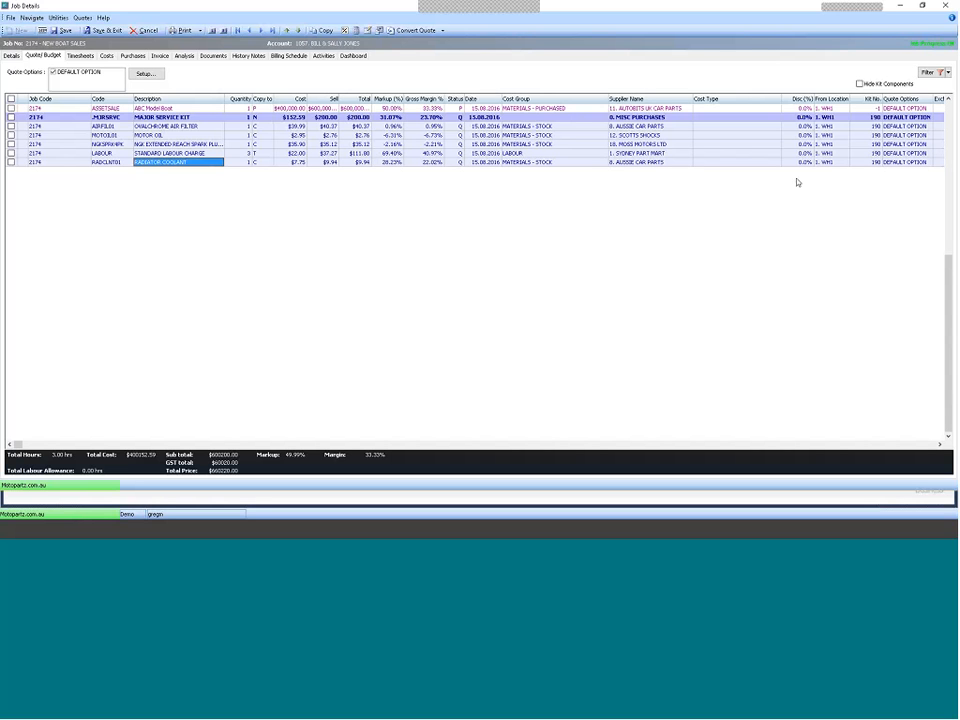
pyautogui.click(836, 127)
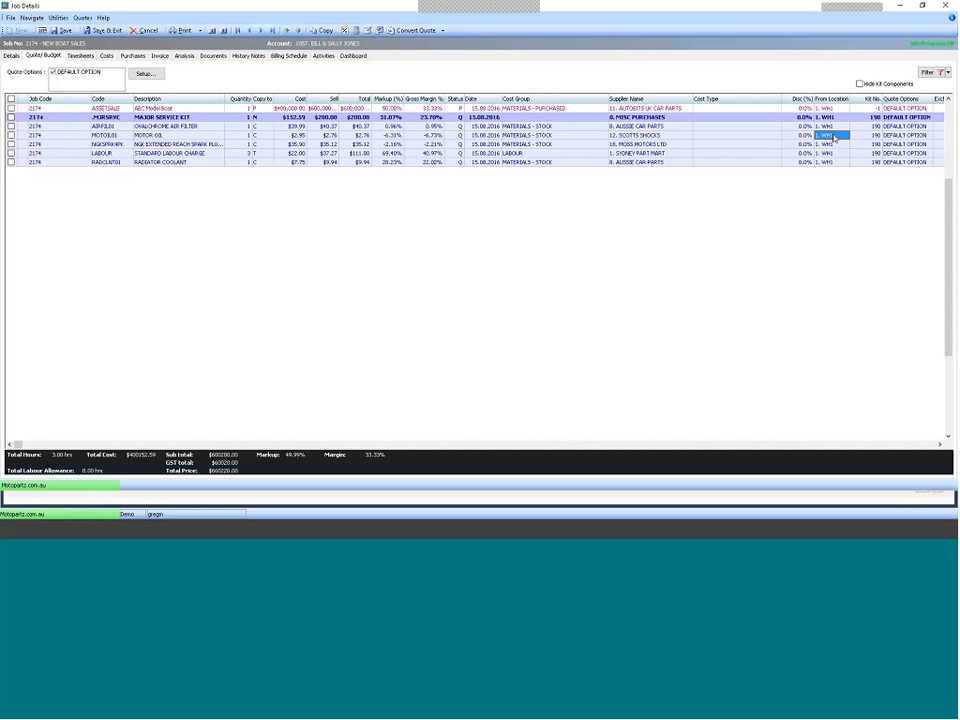
pyautogui.click(836, 136)
pyautogui.click(845, 135)
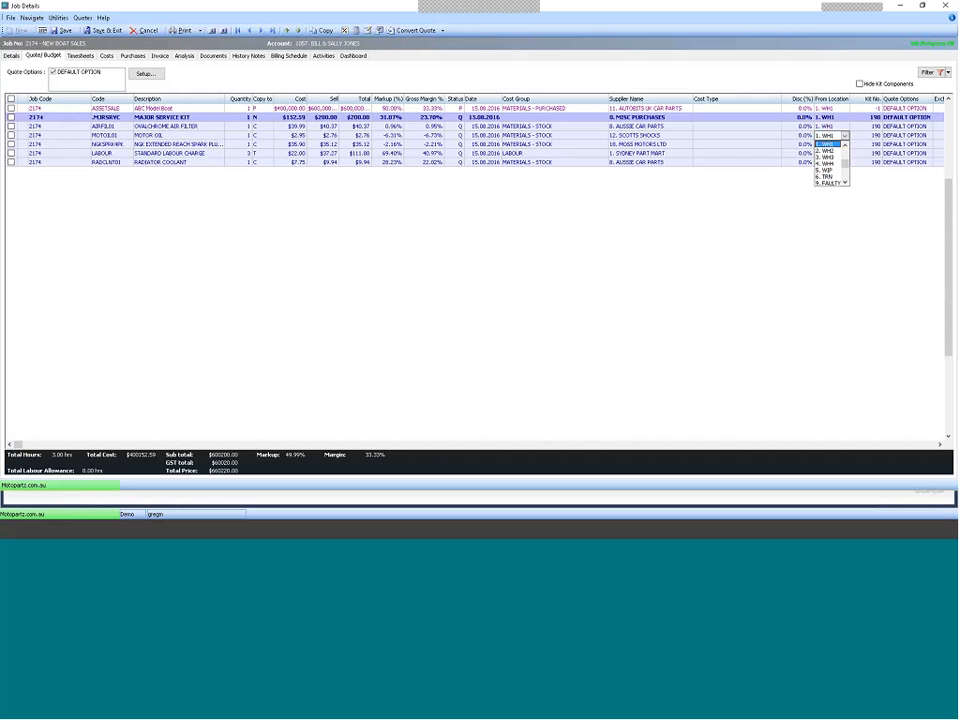
pyautogui.click(765, 217)
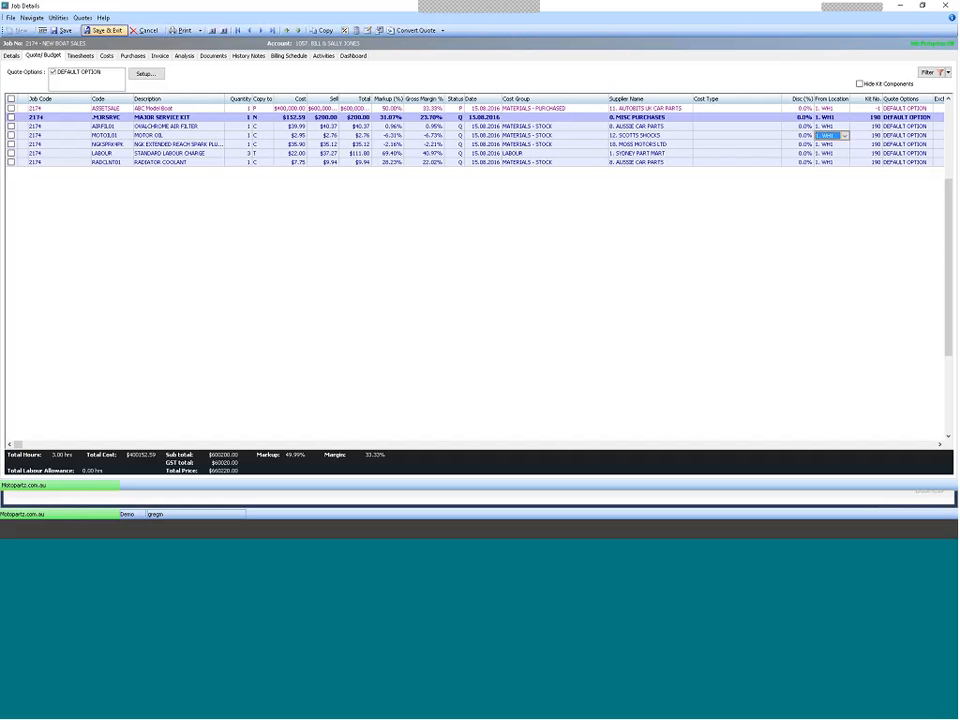
pyautogui.click(104, 31)
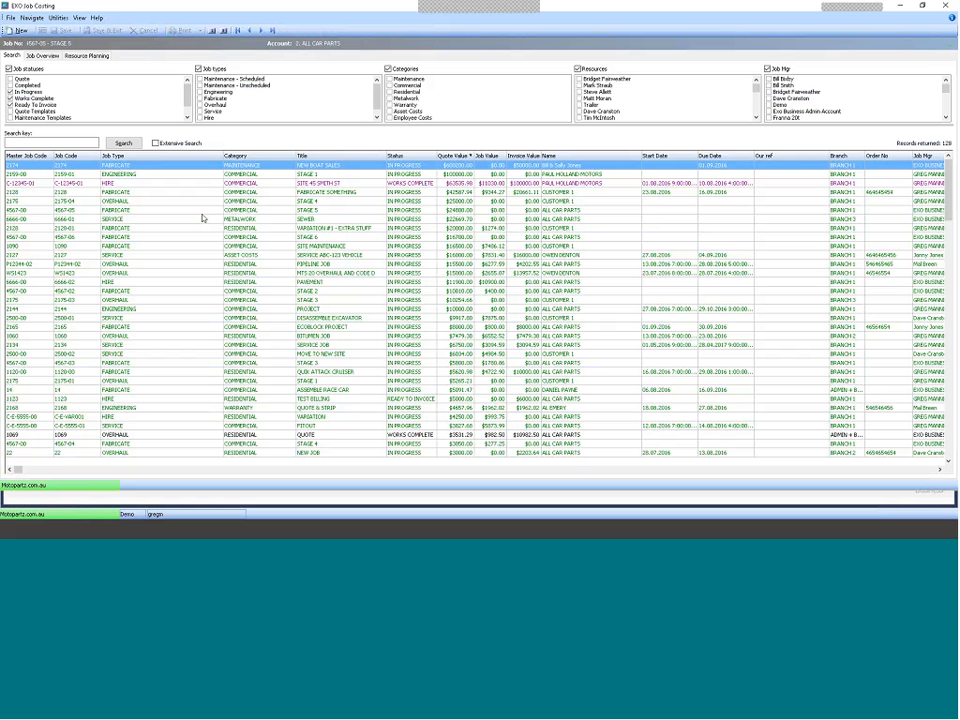
# Search the job list for 4567
pyautogui.click(150, 192)
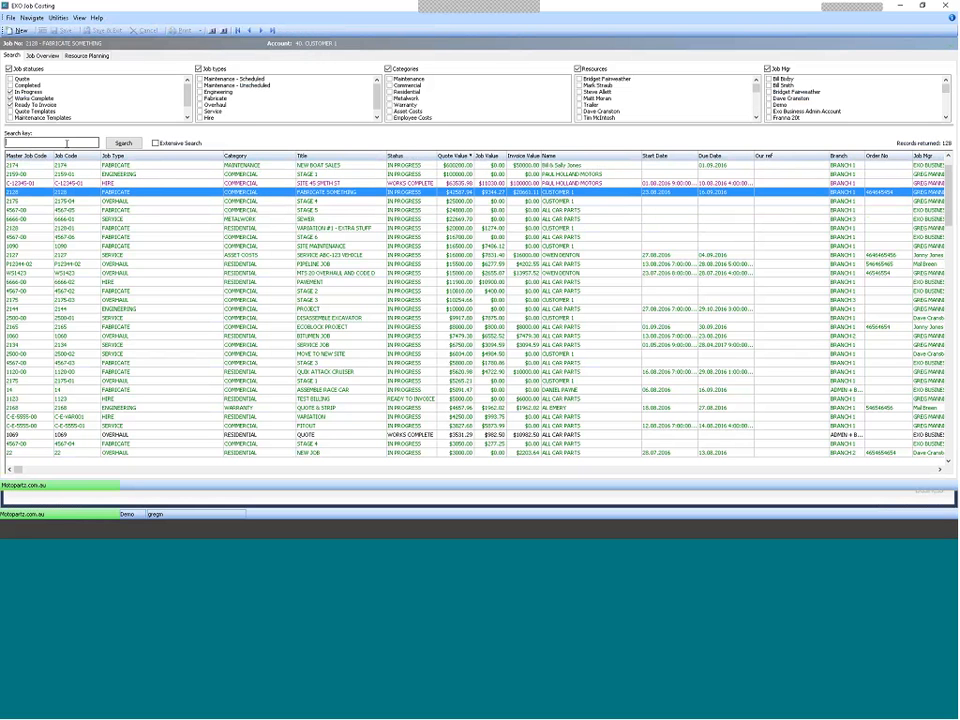
pyautogui.click(66, 143)
pyautogui.write('4567')
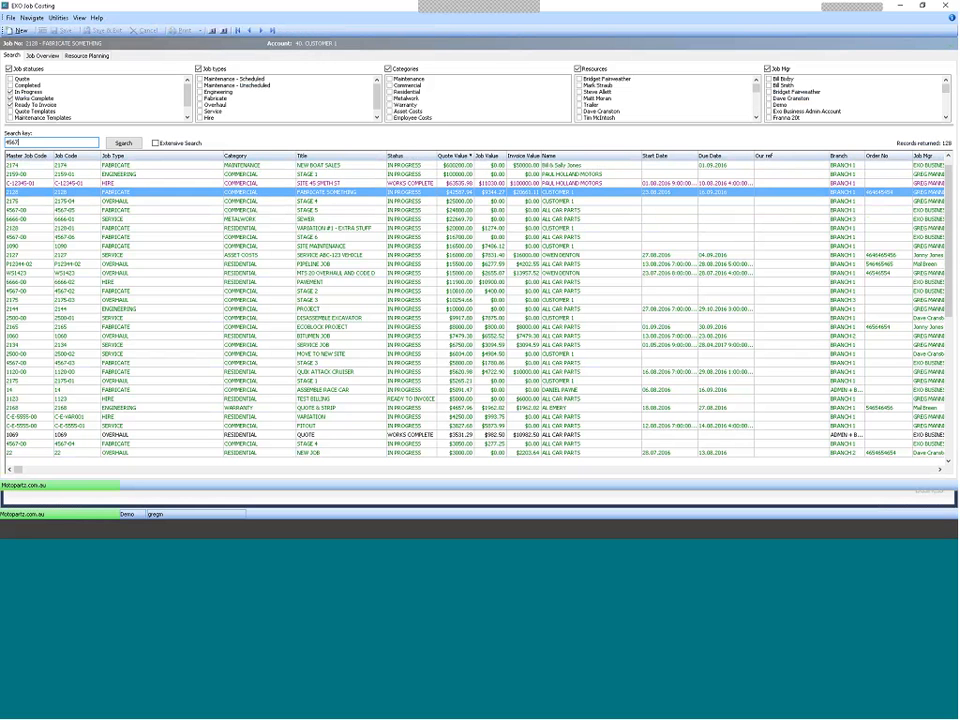
pyautogui.press('Return')
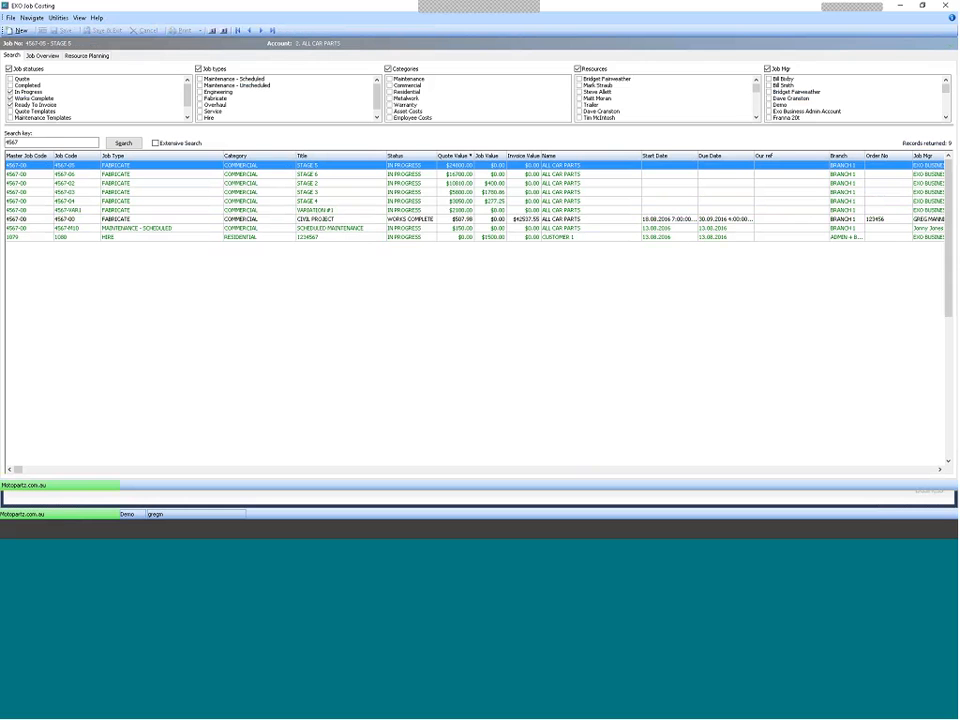
# Open master job 4567-00 CIVIL PROJECT and start a progress claim from its invoicing page
pyautogui.click(411, 219)
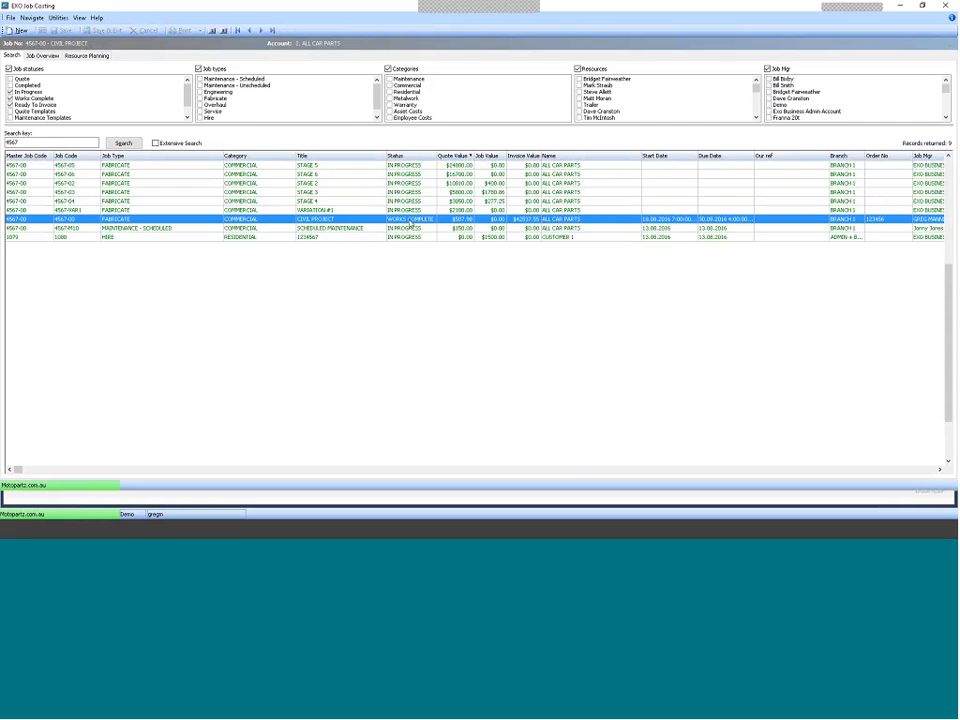
pyautogui.press('Up')
pyautogui.press('Up')
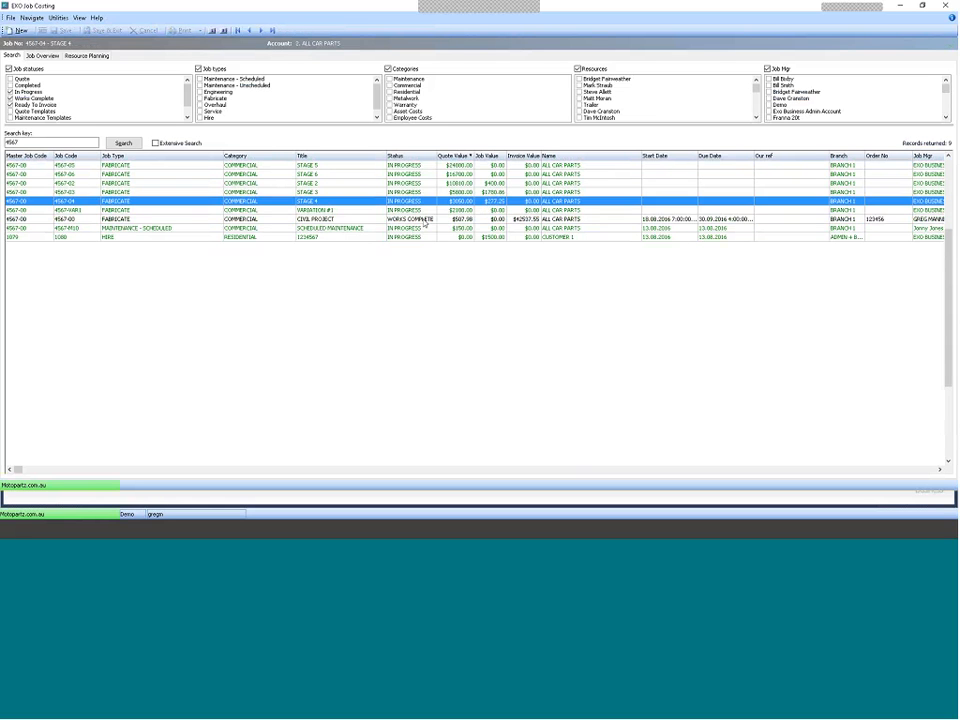
pyautogui.click(177, 221)
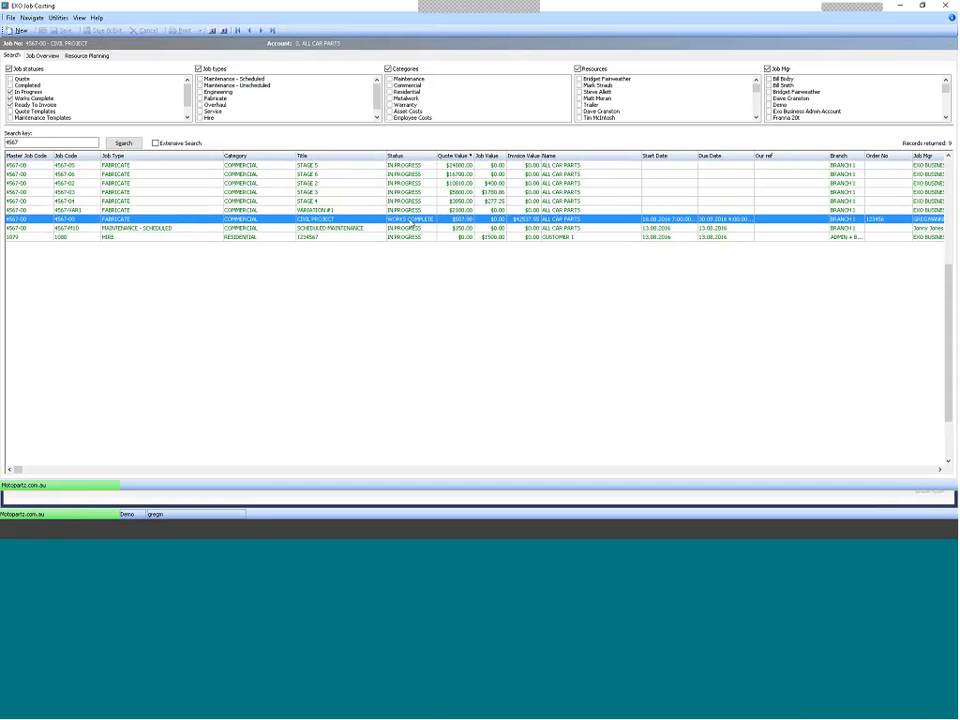
pyautogui.click(245, 238)
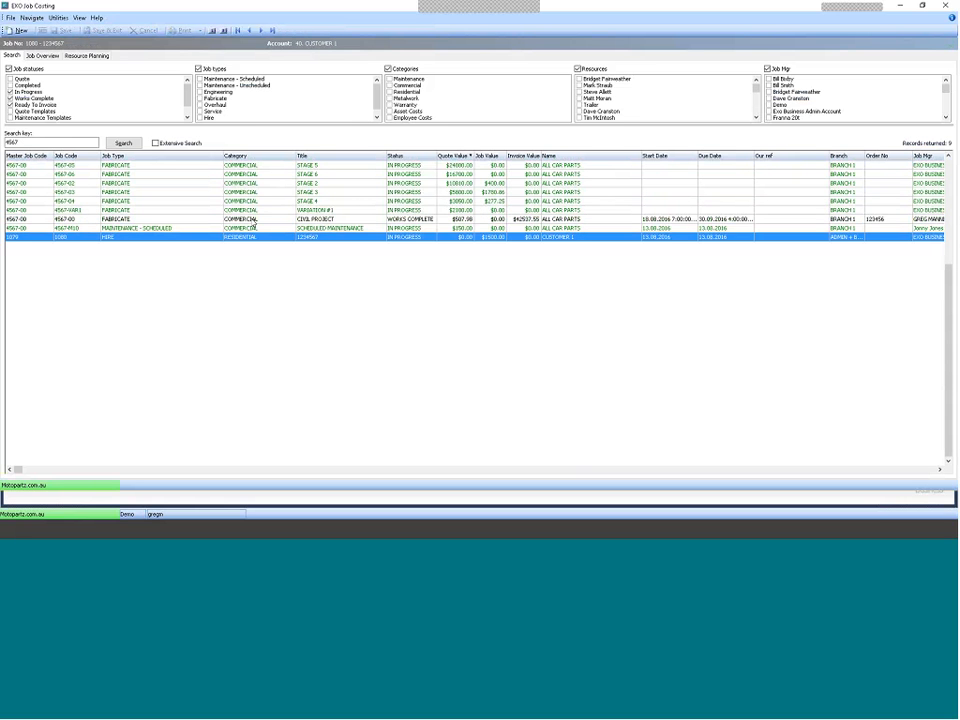
pyautogui.click(253, 220)
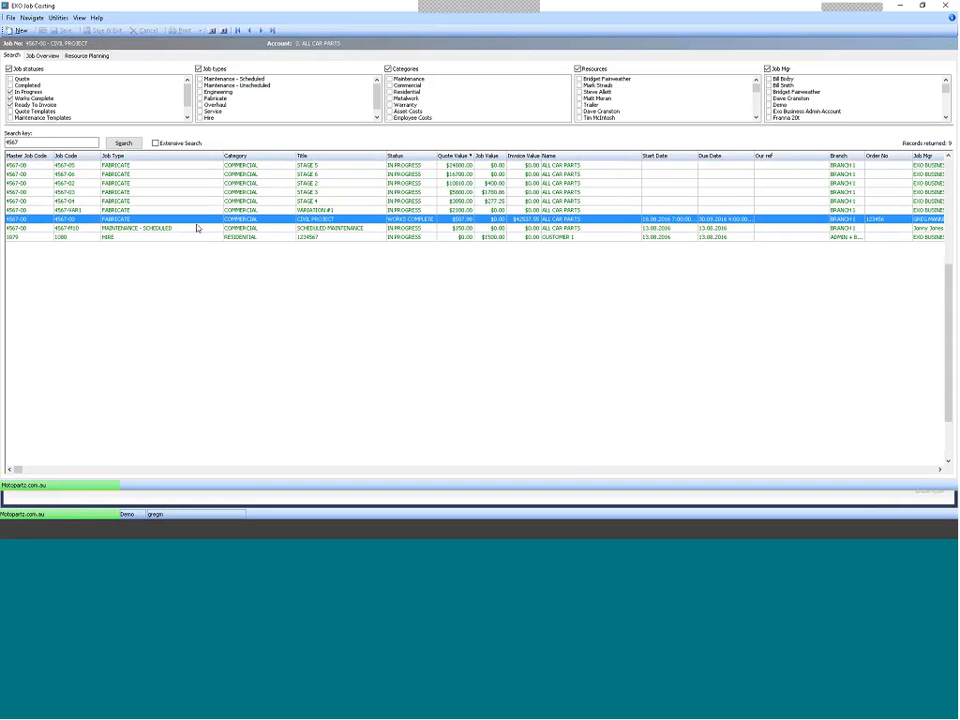
pyautogui.doubleClick(204, 216)
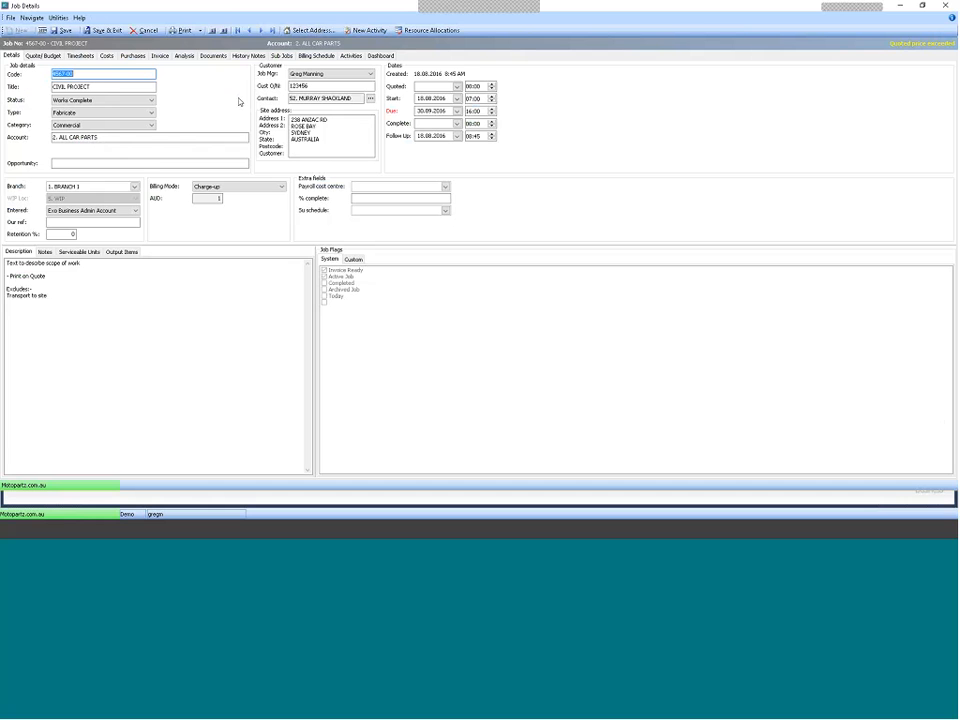
pyautogui.click(160, 57)
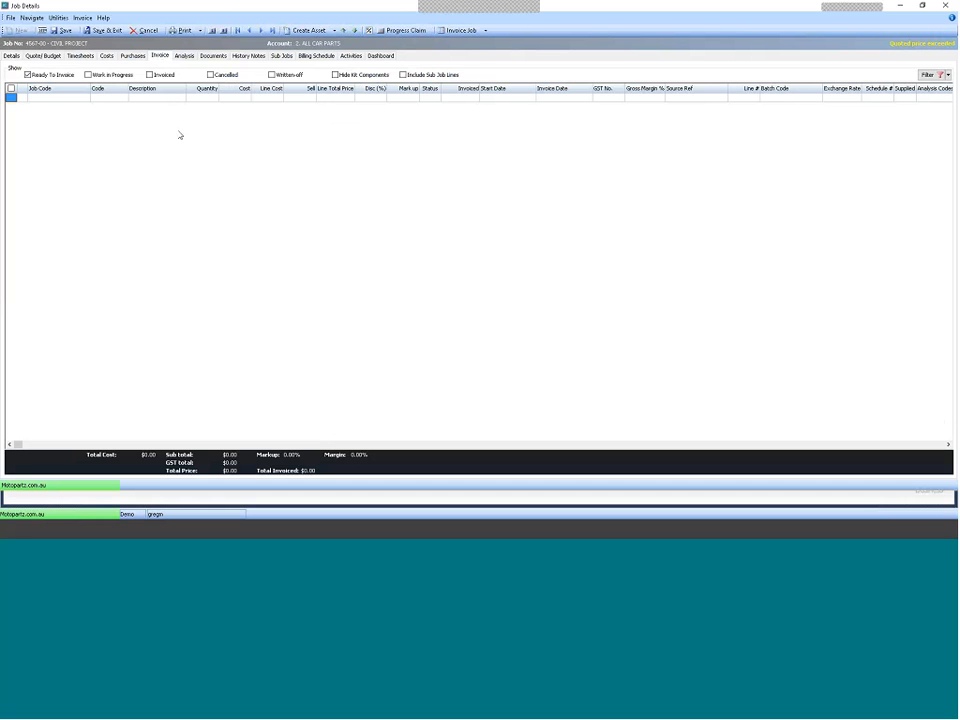
pyautogui.click(398, 31)
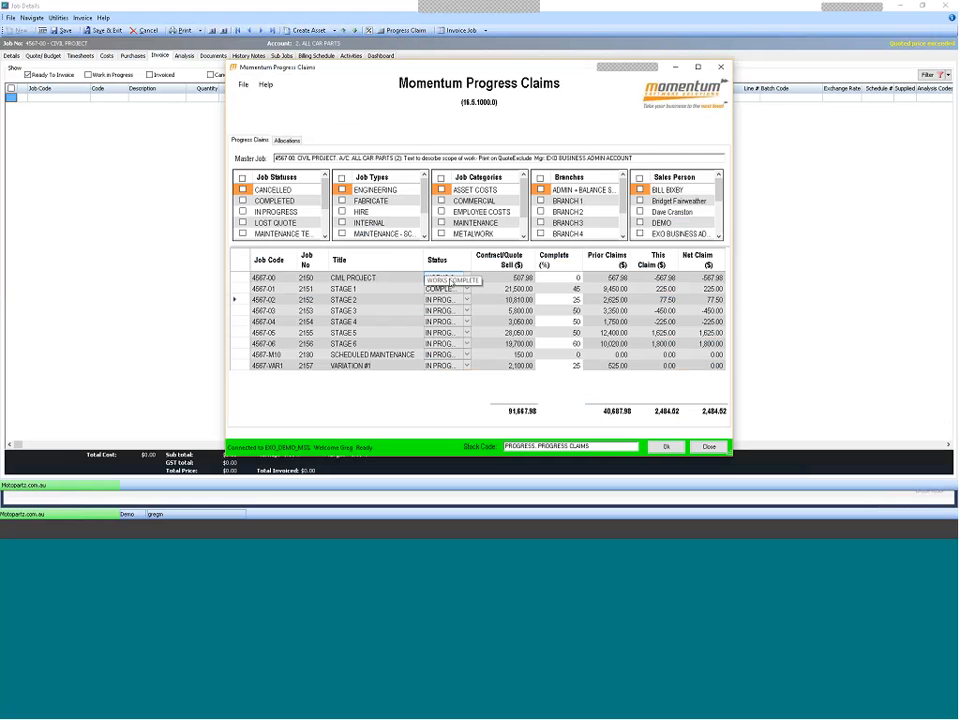
# Set the status of Stage 2, Stage 3 and Stage 4 to Completed in the progress claim
pyautogui.click(467, 300)
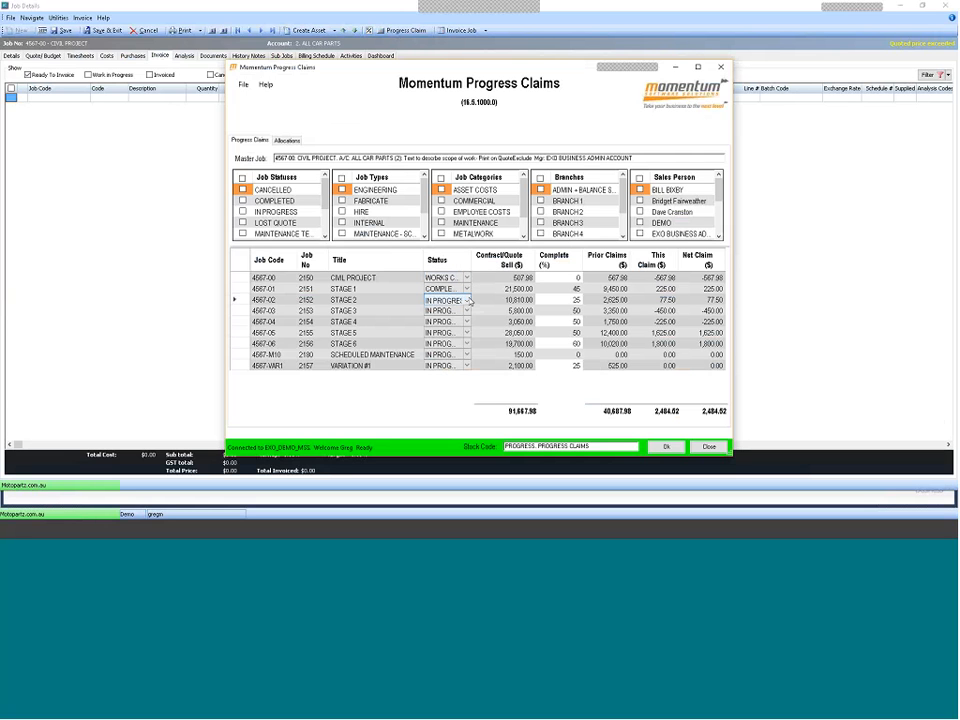
pyautogui.click(467, 300)
pyautogui.click(446, 322)
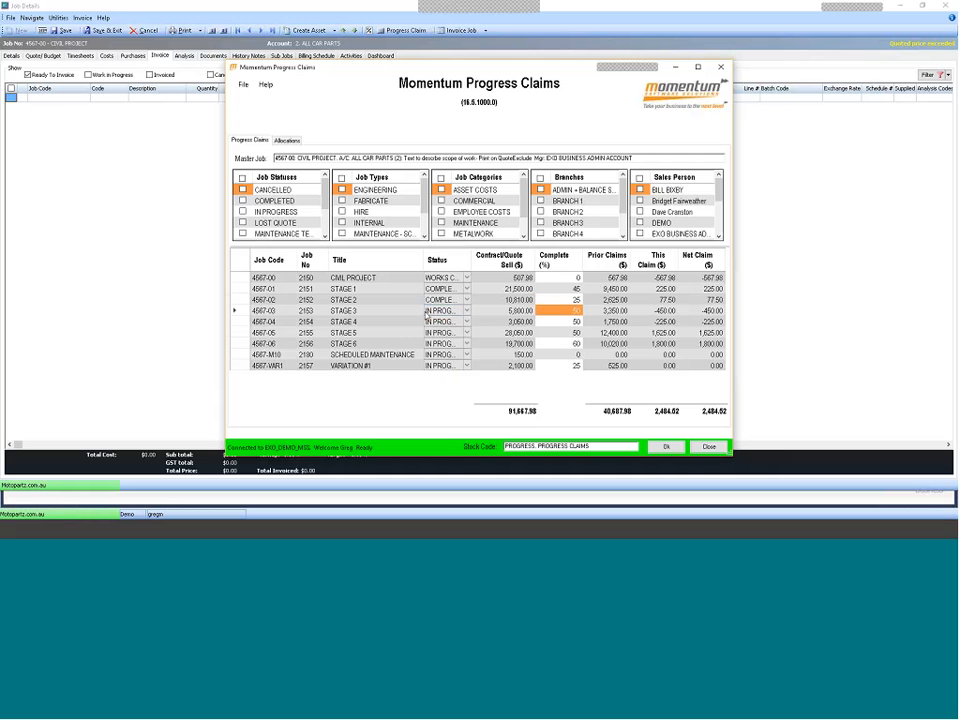
pyautogui.click(468, 311)
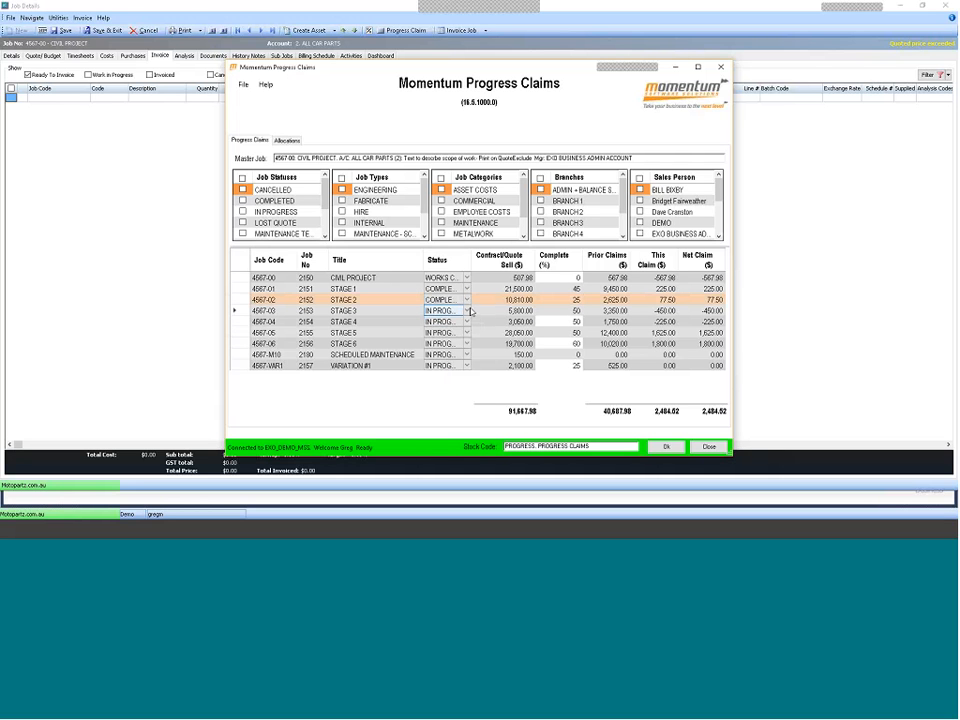
pyautogui.click(466, 311)
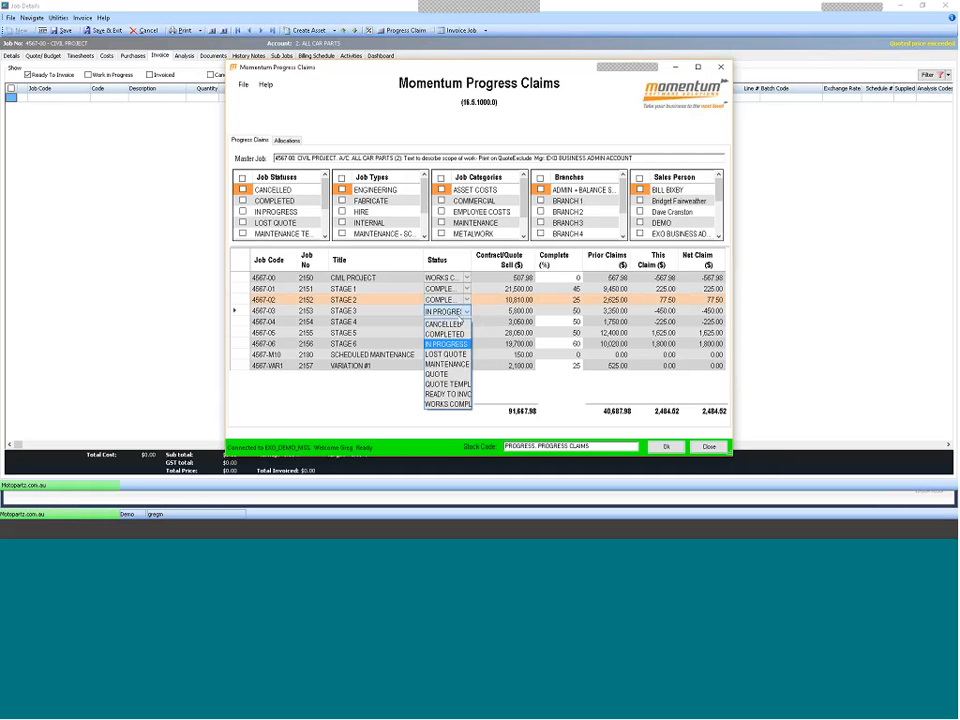
pyautogui.click(445, 334)
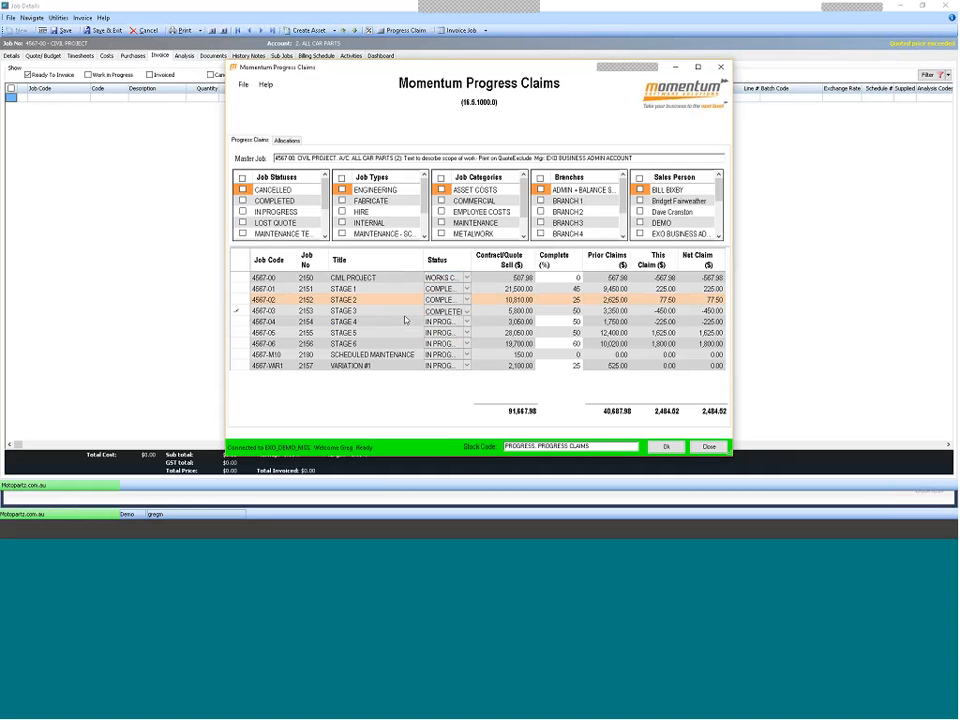
pyautogui.click(367, 322)
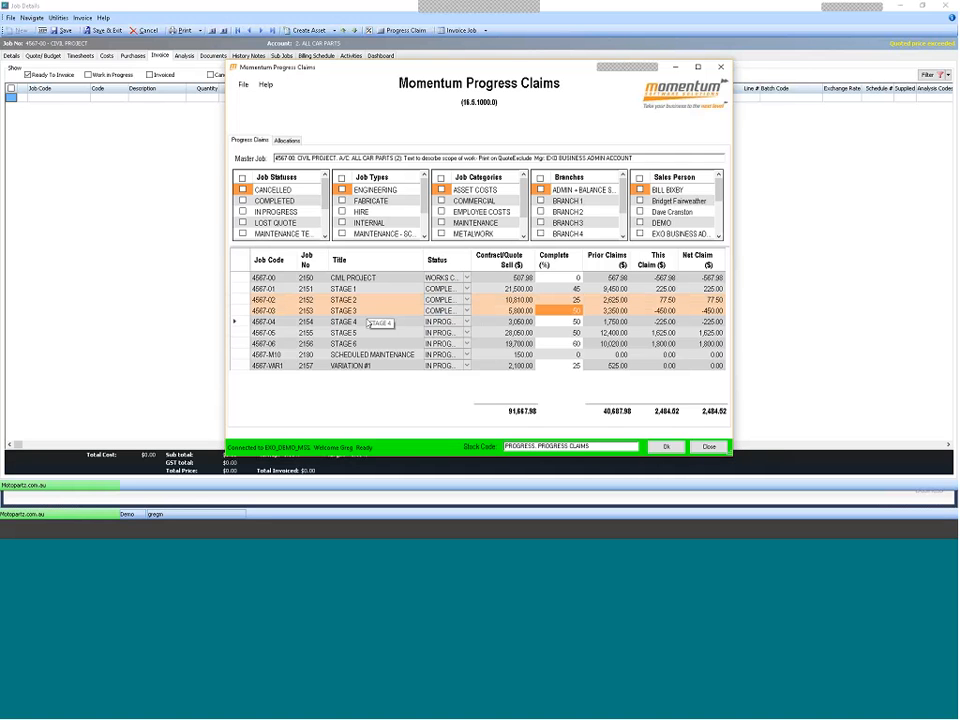
pyautogui.click(465, 322)
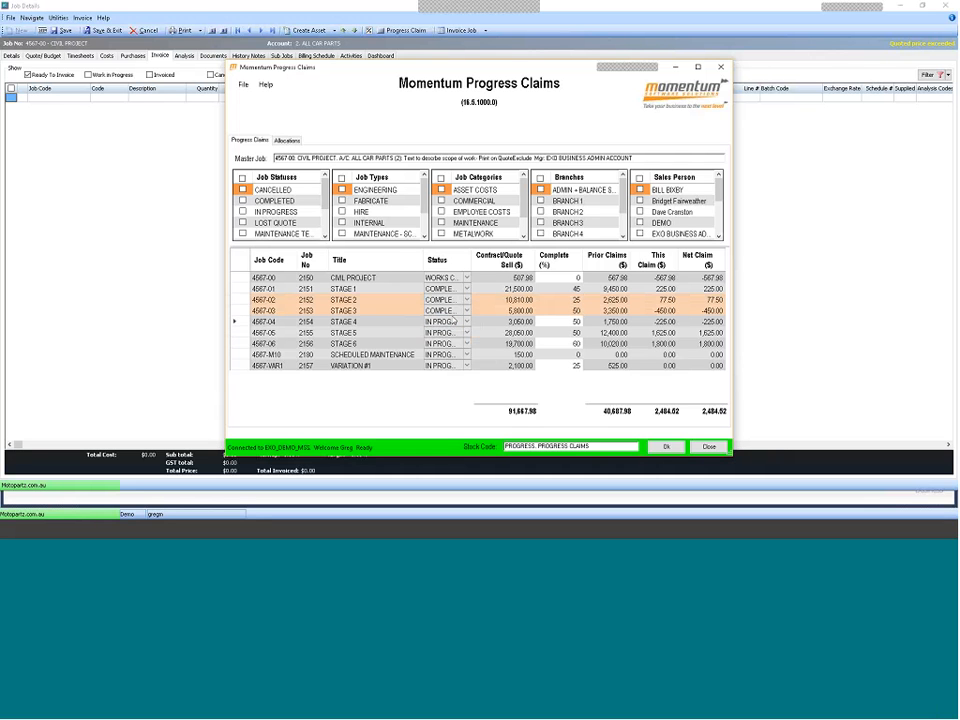
pyautogui.click(454, 321)
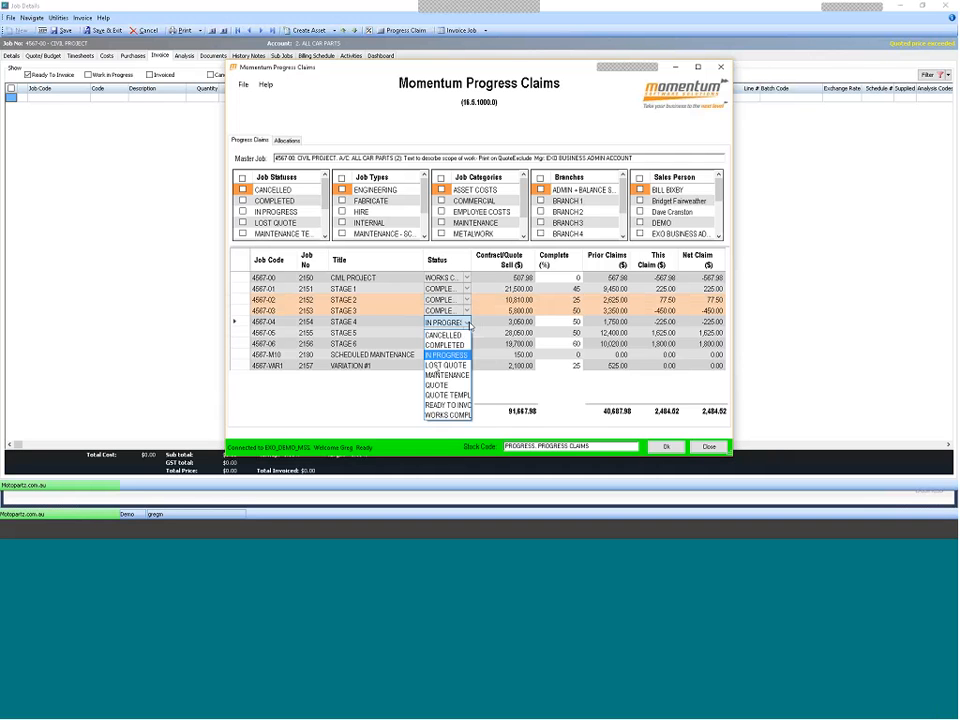
pyautogui.click(440, 345)
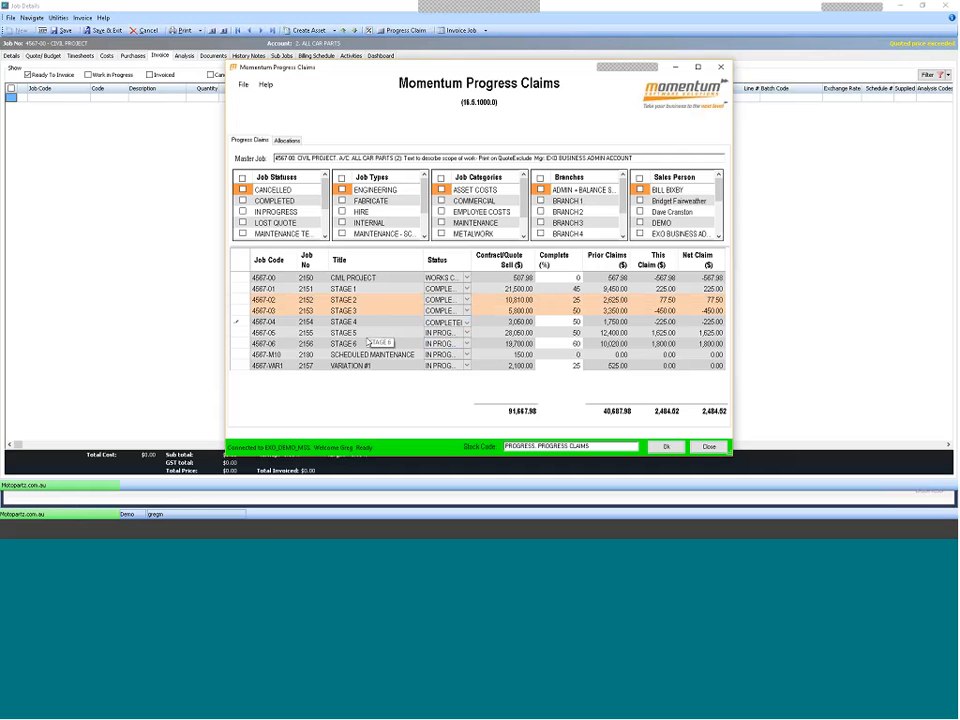
# Close the progress claim without applying it, and exit the job and job list to the Jobs Workflow screen
pyautogui.click(709, 447)
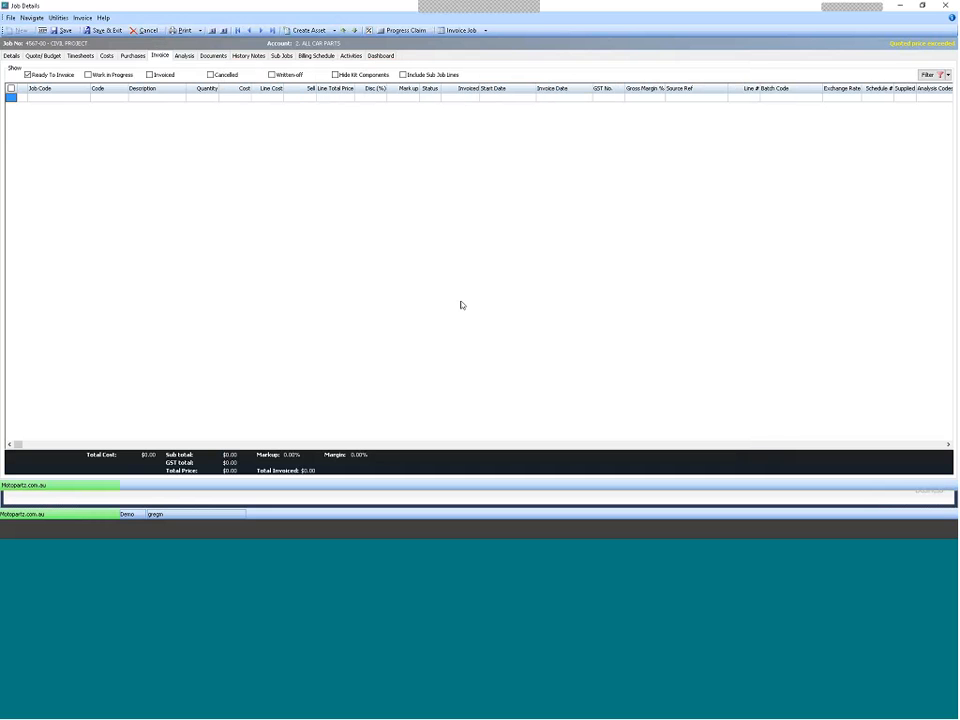
pyautogui.click(945, 6)
pyautogui.click(693, 190)
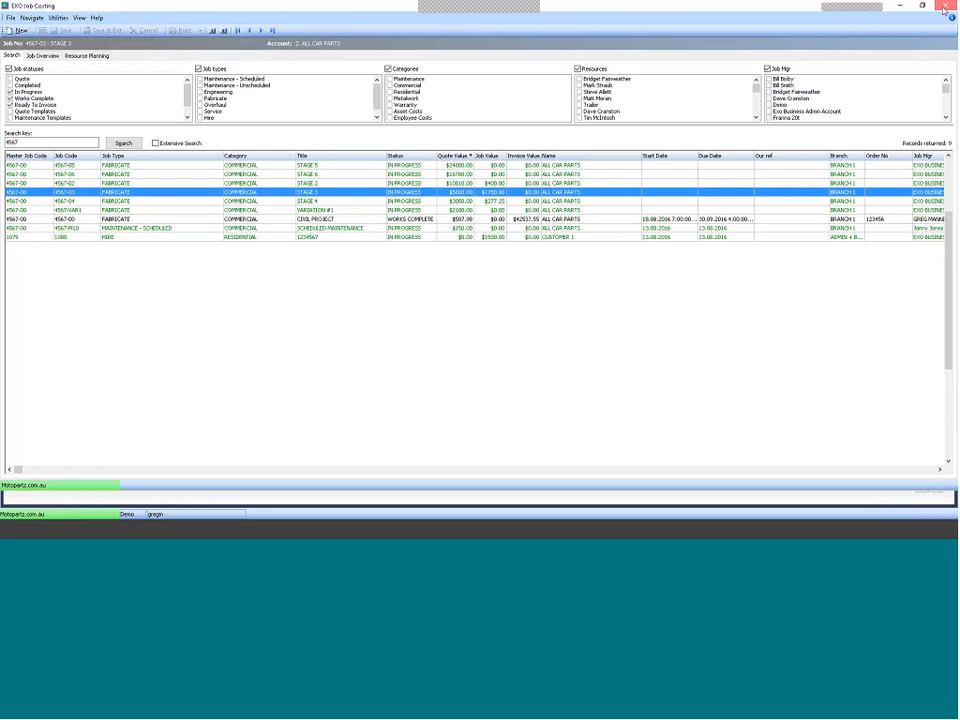
pyautogui.click(945, 7)
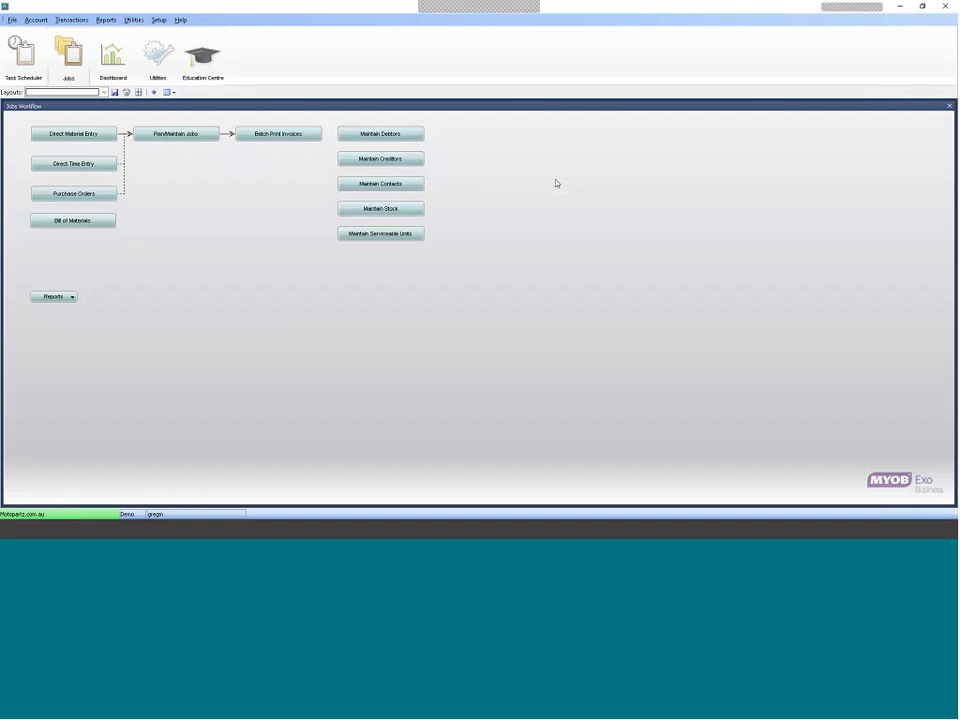